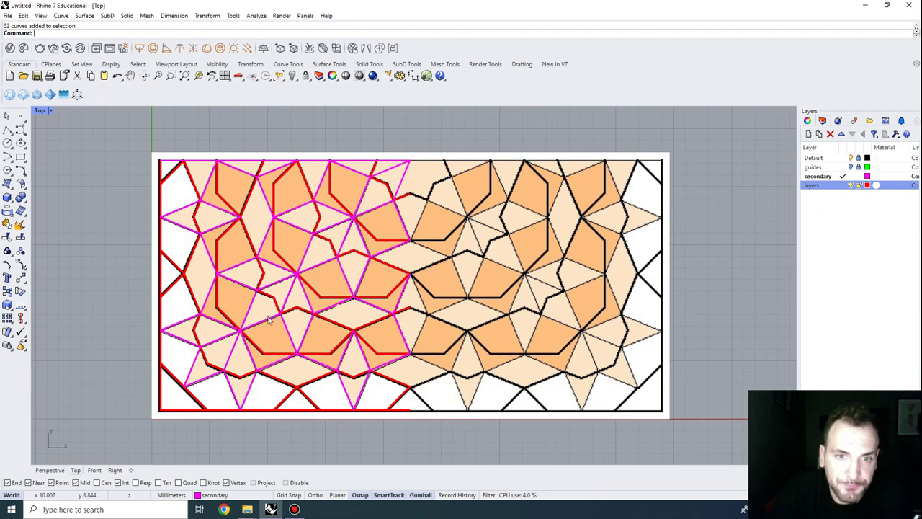
Step: Open the hacikilic3 photo from the reference folder, examine the vault's uppermost tiers, and return to the full-screen Rhino plan
{"action": "left_click_drag", "start_coordinate": [591, 5], "coordinate": [921, 86]}
{"action": "scroll", "coordinate": [709, 219], "scroll_direction": "down", "scroll_amount": 3}
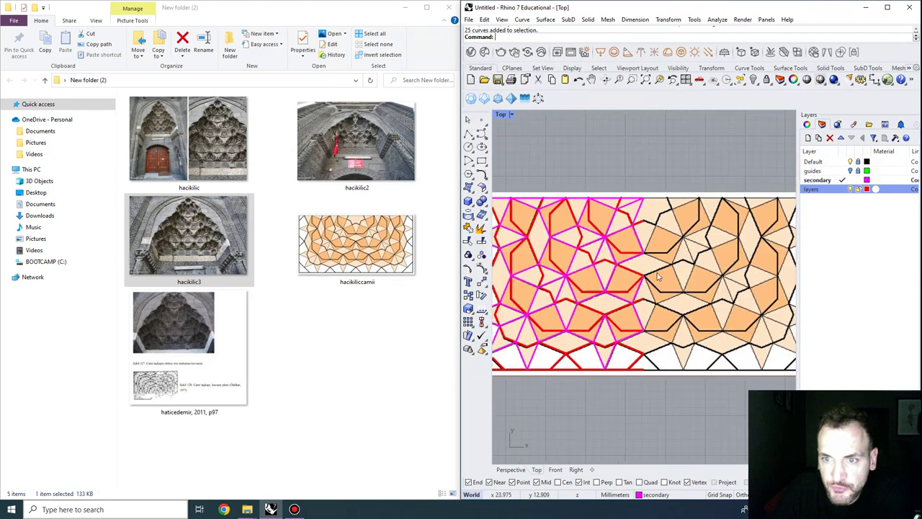
{"action": "scroll", "coordinate": [709, 220], "scroll_direction": "up", "scroll_amount": 2}
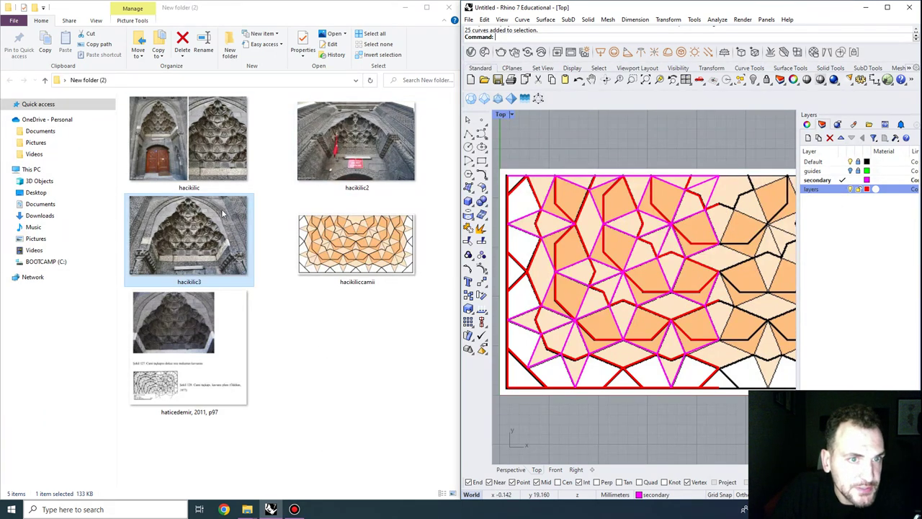
{"action": "left_click", "coordinate": [204, 251]}
{"action": "double_click", "coordinate": [204, 250]}
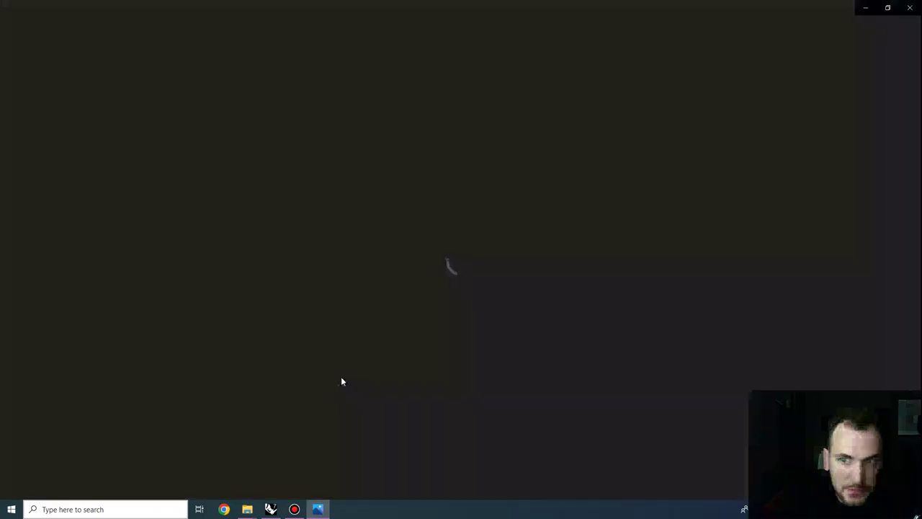
{"action": "scroll", "coordinate": [510, 106], "scroll_direction": "up", "scroll_amount": 2}
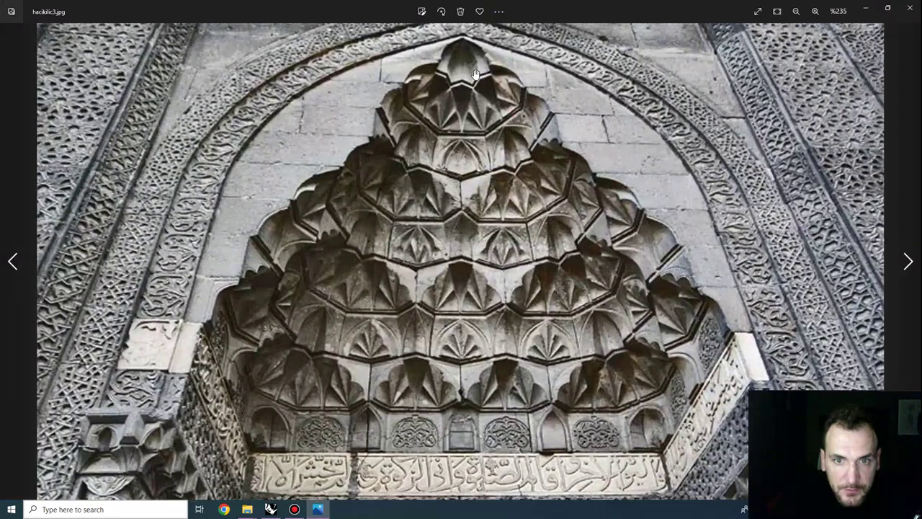
{"action": "scroll", "coordinate": [461, 76], "scroll_direction": "up", "scroll_amount": 3}
{"action": "scroll", "coordinate": [461, 77], "scroll_direction": "up", "scroll_amount": 2}
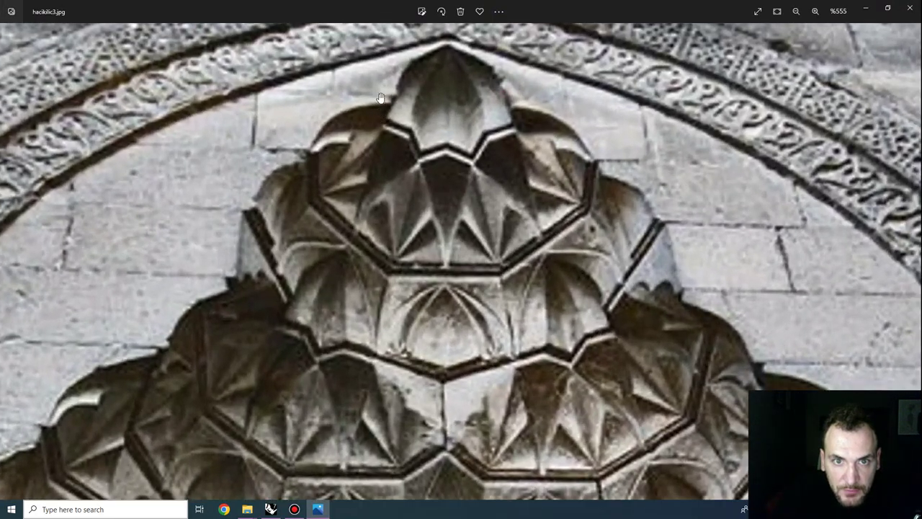
{"action": "scroll", "coordinate": [444, 154], "scroll_direction": "down", "scroll_amount": 3}
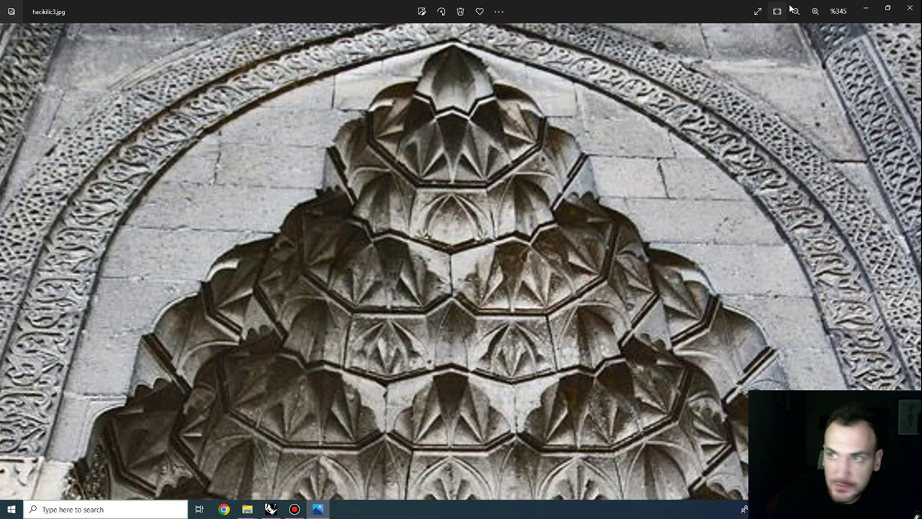
{"action": "left_click", "coordinate": [910, 7]}
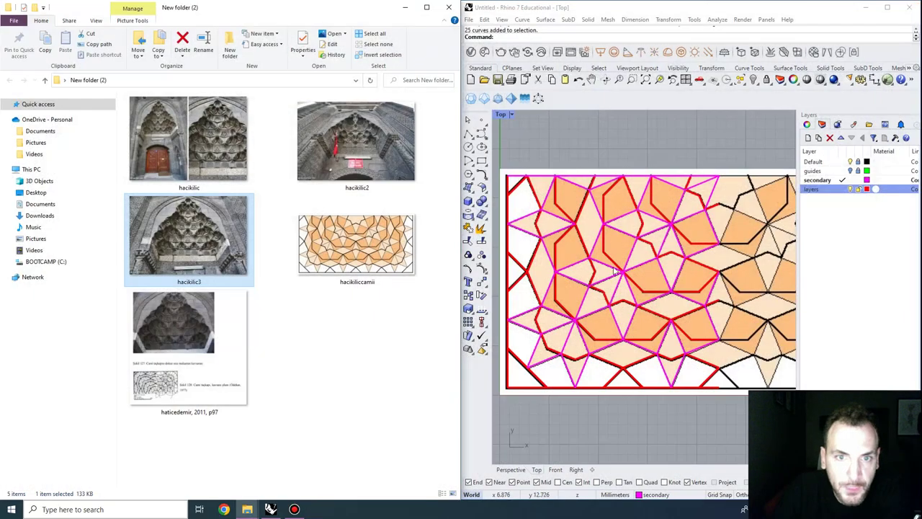
{"action": "left_click", "coordinate": [888, 7]}
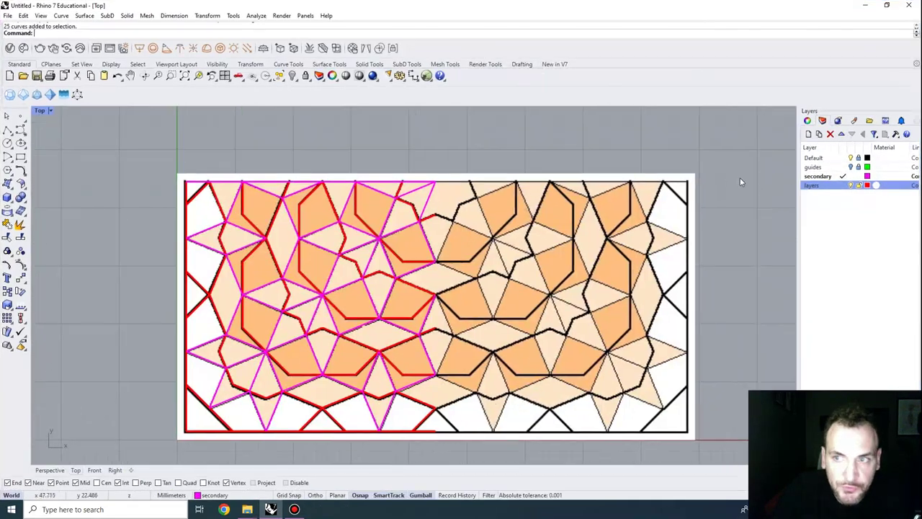
Step: Create a new layer named "triangles" and make it the current layer
{"action": "left_click", "coordinate": [808, 134]}
{"action": "type", "text": "tr"}
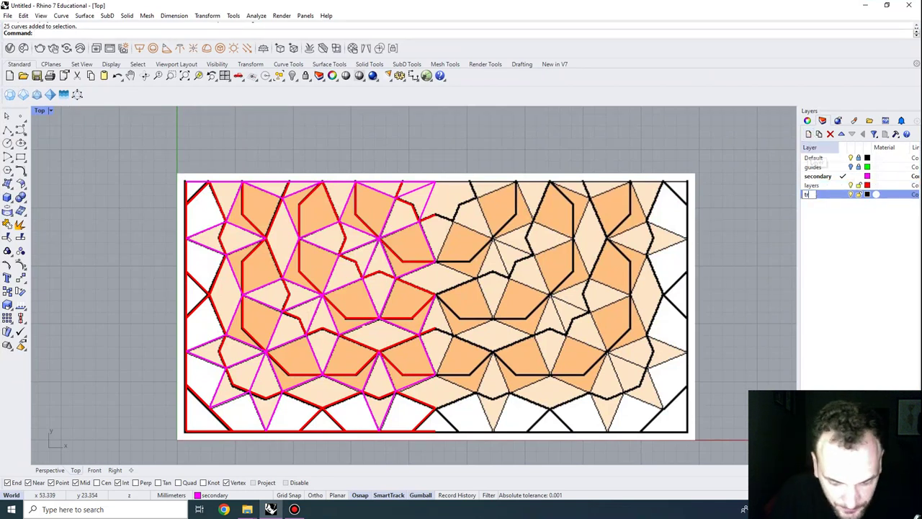
{"action": "type", "text": "iangles"}
{"action": "key", "text": "Return"}
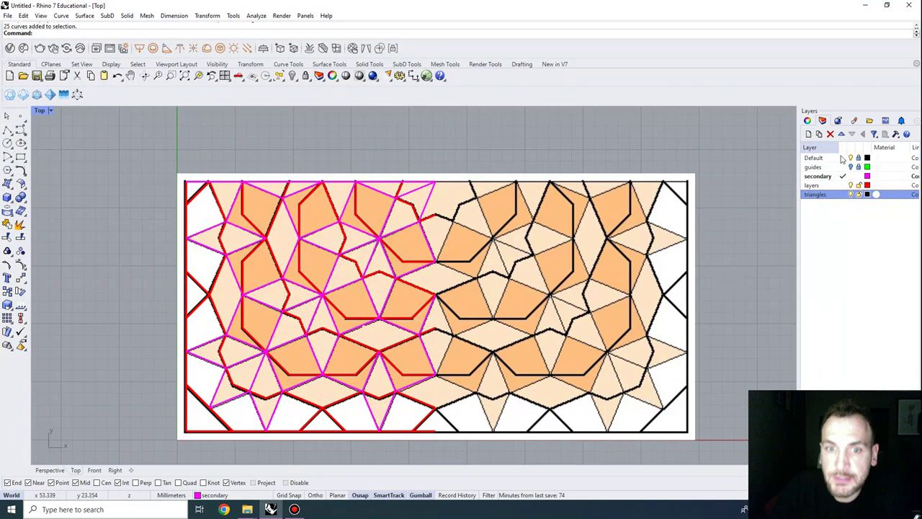
{"action": "left_click", "coordinate": [843, 195]}
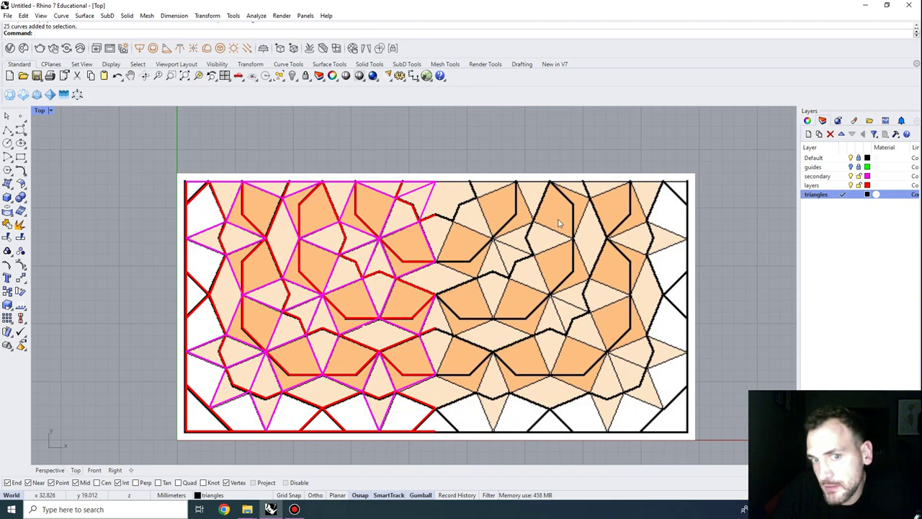
{"action": "scroll", "coordinate": [405, 162], "scroll_direction": "up", "scroll_amount": 2}
{"action": "scroll", "coordinate": [416, 191], "scroll_direction": "down", "scroll_amount": 1}
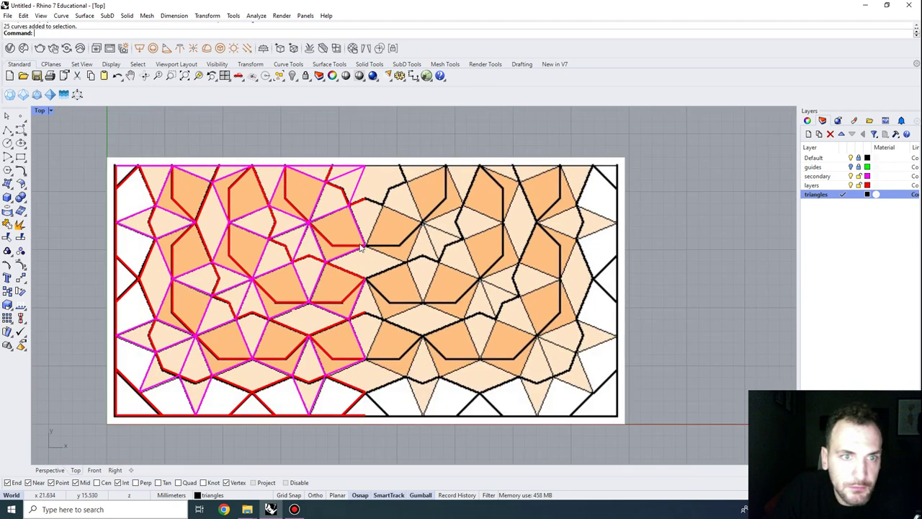
{"action": "scroll", "coordinate": [370, 220], "scroll_direction": "up", "scroll_amount": 5}
{"action": "left_click", "coordinate": [384, 288]}
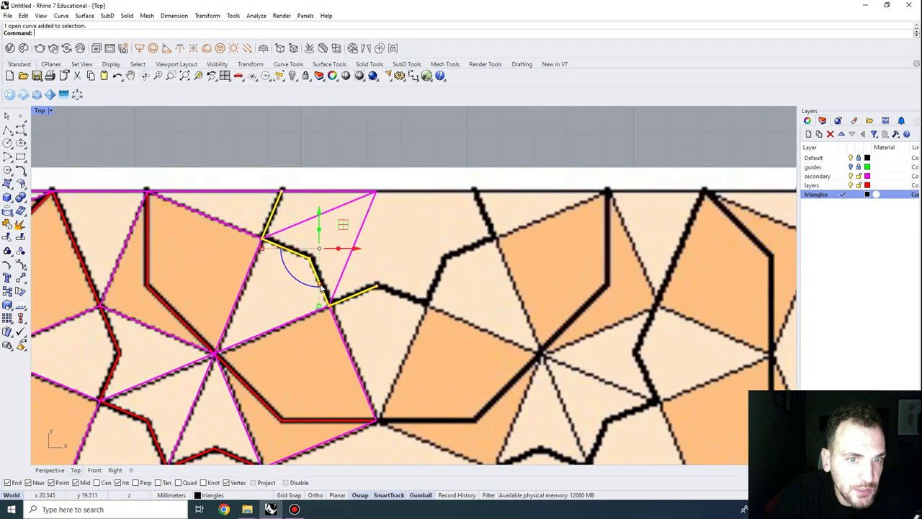
{"action": "key", "text": "Escape"}
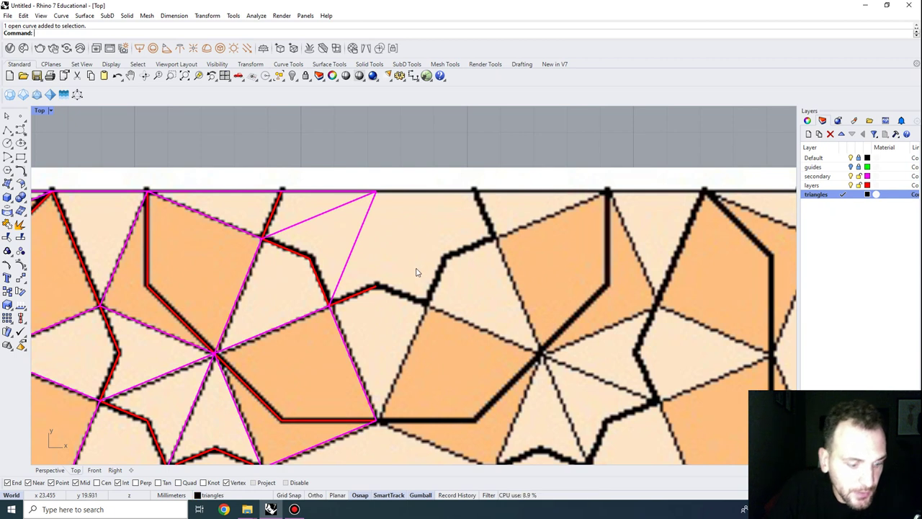
{"action": "type", "text": "ExtrudeCrv"}
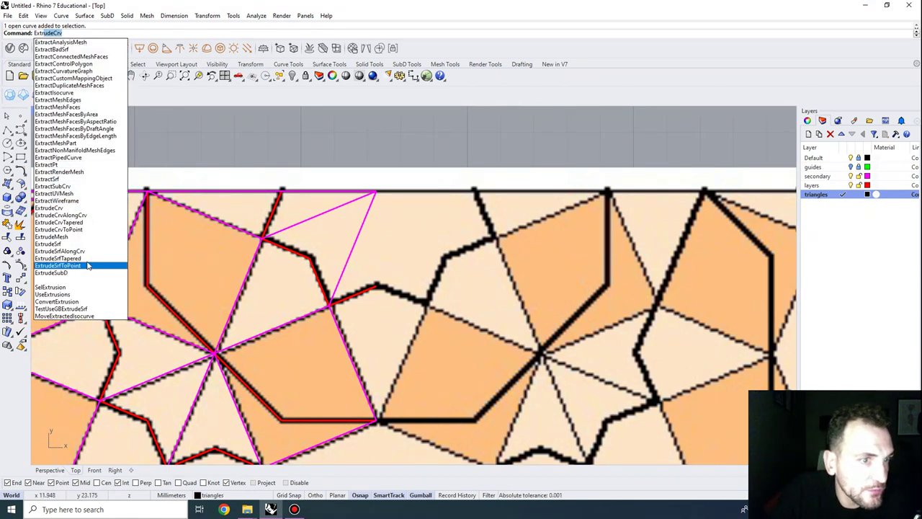
{"action": "left_click", "coordinate": [62, 230]}
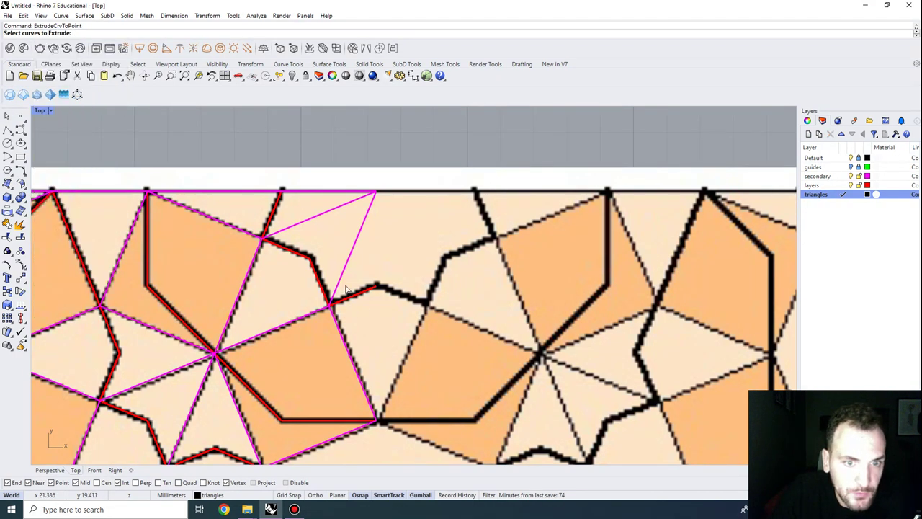
{"action": "left_click", "coordinate": [361, 303]}
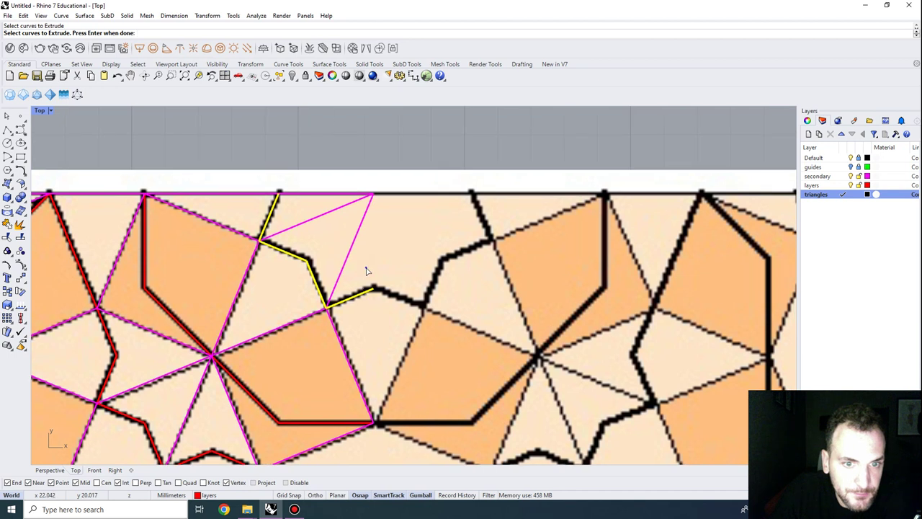
{"action": "key", "text": "Return"}
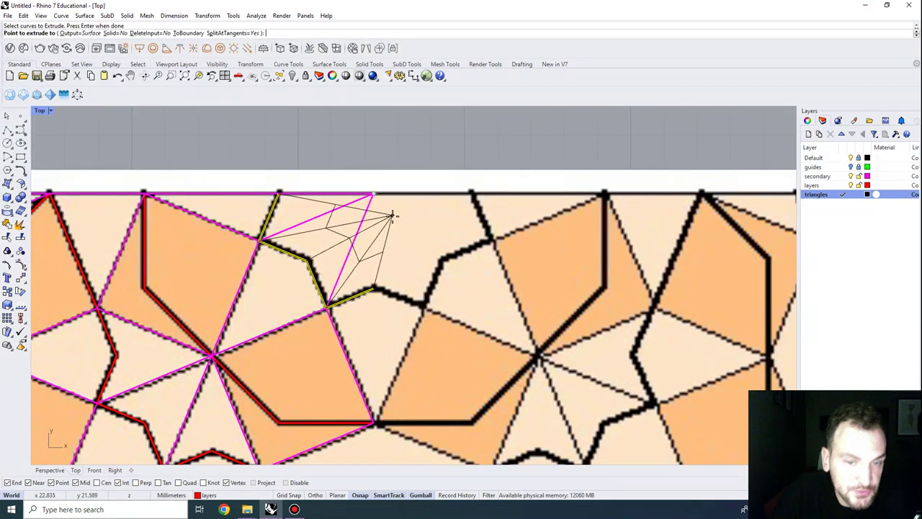
{"action": "key", "text": "Escape"}
Step: Explode the red polyline nearest the pattern's upper center corner into separate segments
{"action": "left_click", "coordinate": [366, 295]}
{"action": "type", "text": "explode"}
{"action": "key", "text": "Return"}
{"action": "key", "text": "Escape"}
Step: Extrude the short red segment ending at the central axis to the magenta corner point with ExtrudeCrvToPoint
{"action": "left_click", "coordinate": [368, 294]}
{"action": "type", "text": "ext"}
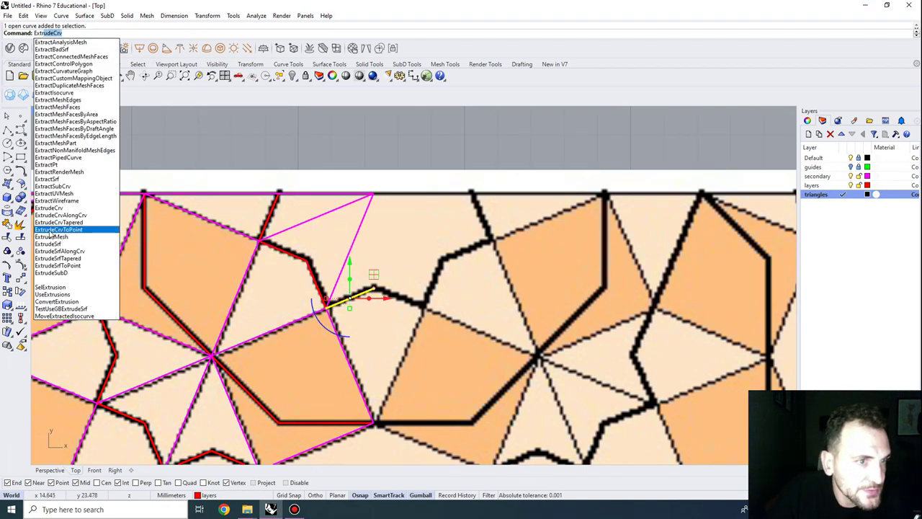
{"action": "left_click", "coordinate": [64, 229]}
{"action": "left_click", "coordinate": [373, 193]}
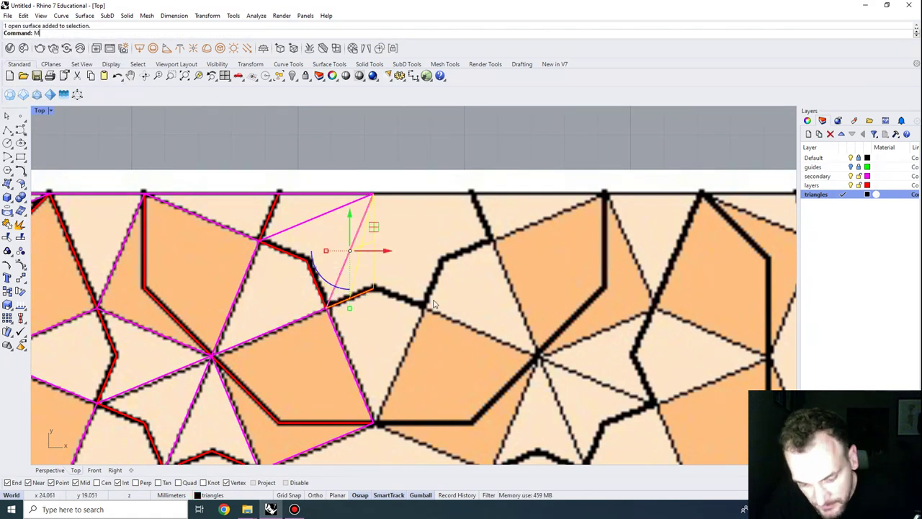
Step: Mirror the triangle across the adjacent magenta line, and both triangles about the line from the corner to the red bend, completing the fan
{"action": "key", "text": "Return"}
{"action": "left_click", "coordinate": [373, 193]}
{"action": "left_click", "coordinate": [378, 271]}
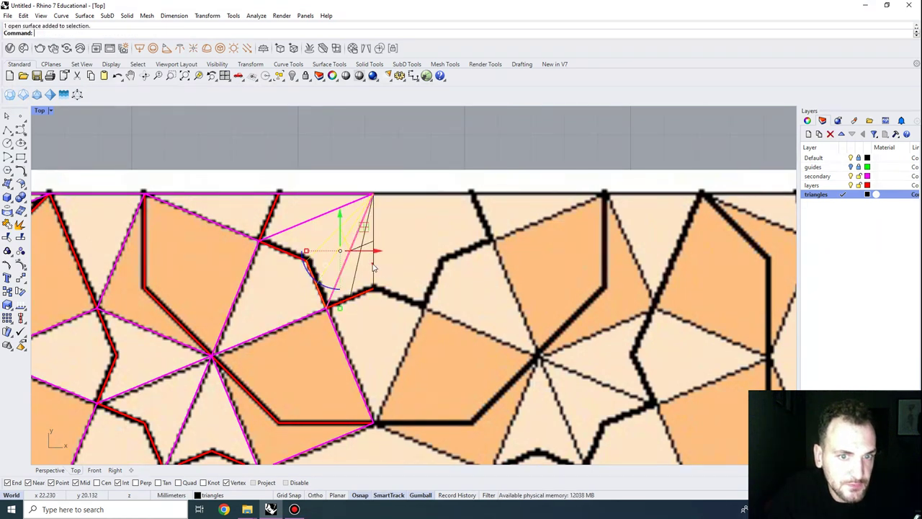
{"action": "key", "text": "Return"}
{"action": "left_click", "coordinate": [373, 193]}
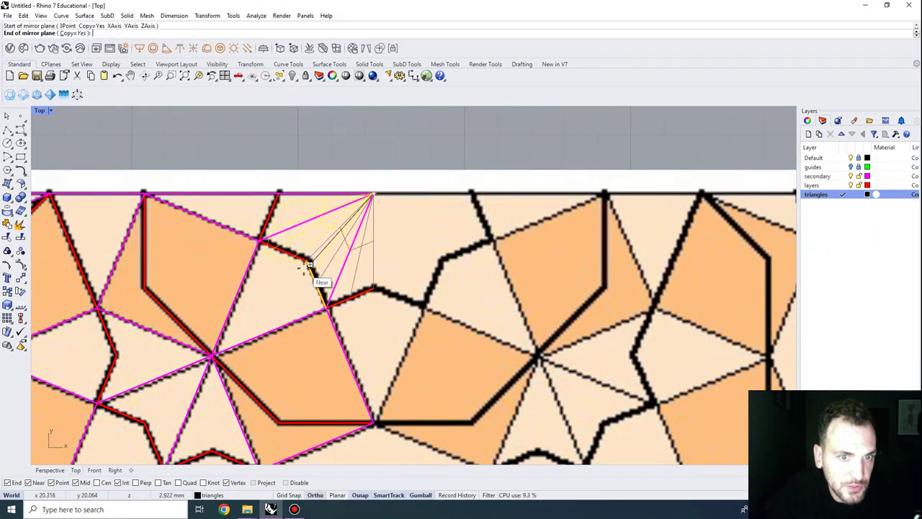
{"action": "left_click", "coordinate": [309, 257]}
Step: Hide the Default layer with the reference drawing and switch the Top viewport to a shaded display
{"action": "scroll", "coordinate": [359, 192], "scroll_direction": "down", "scroll_amount": 6}
{"action": "right_click_drag", "start_coordinate": [374, 302], "coordinate": [396, 270]}
{"action": "scroll", "coordinate": [395, 269], "scroll_direction": "down", "scroll_amount": 2}
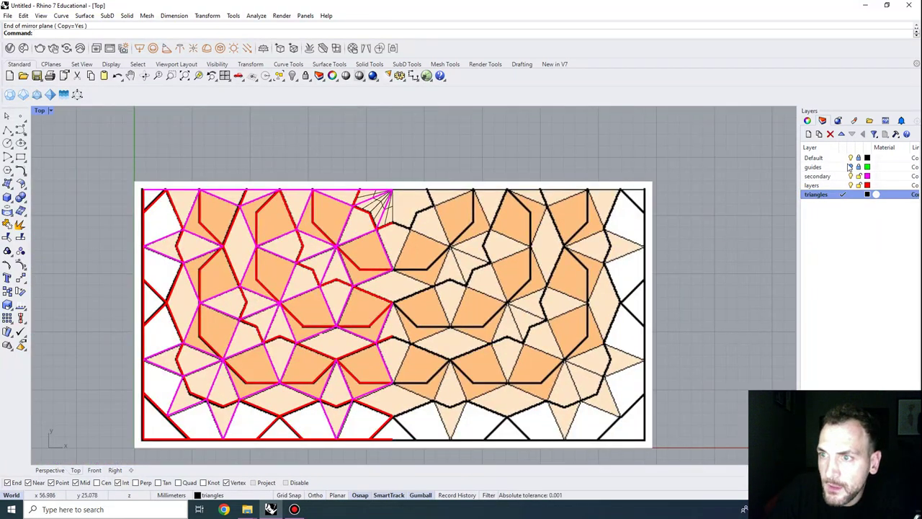
{"action": "left_click", "coordinate": [850, 157]}
{"action": "left_click", "coordinate": [41, 111]}
{"action": "left_click", "coordinate": [59, 156]}
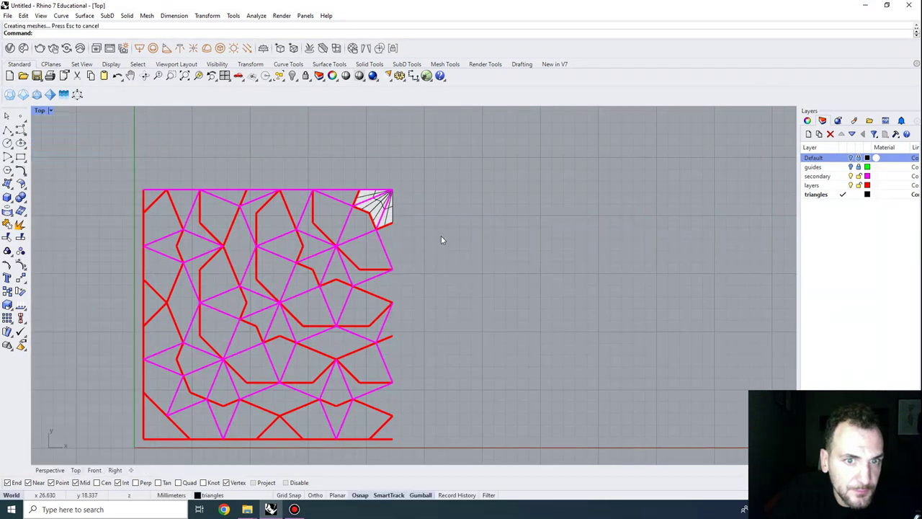
Step: Inspect the individual triangular surfaces of the corner fan and the neighboring cells of the pattern
{"action": "scroll", "coordinate": [444, 238], "scroll_direction": "up", "scroll_amount": 4}
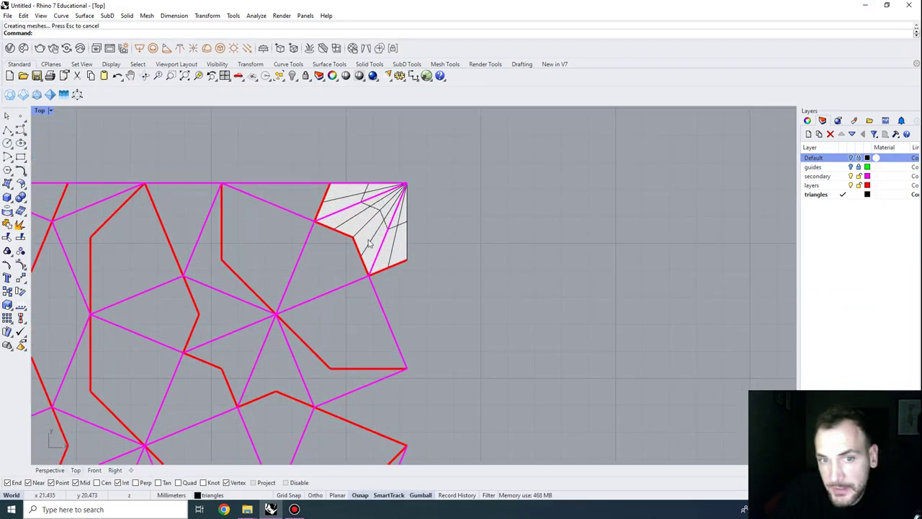
{"action": "scroll", "coordinate": [386, 248], "scroll_direction": "up", "scroll_amount": 2}
{"action": "left_click", "coordinate": [391, 222]}
{"action": "left_click", "coordinate": [410, 218]}
{"action": "left_click", "coordinate": [362, 235]}
{"action": "left_click", "coordinate": [354, 208]}
{"action": "left_click", "coordinate": [347, 186]}
{"action": "left_click", "coordinate": [424, 215]}
{"action": "left_click", "coordinate": [404, 230]}
{"action": "left_click", "coordinate": [429, 247]}
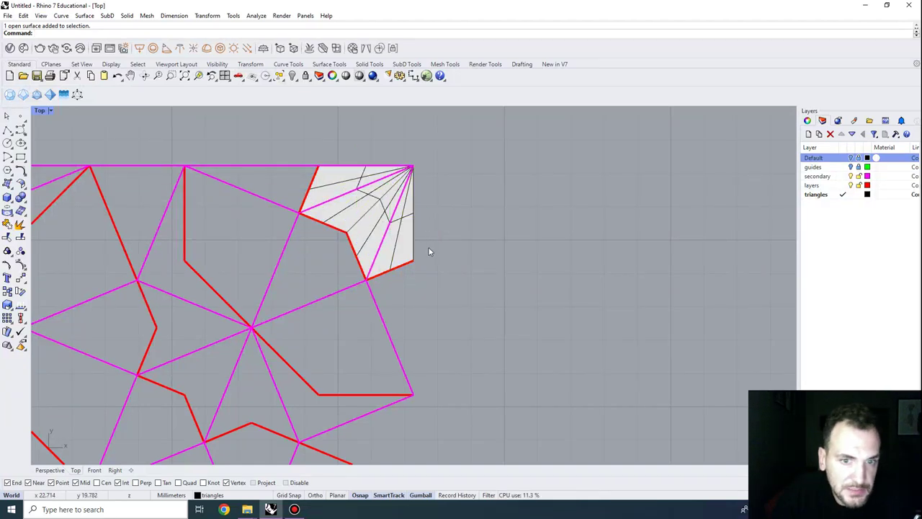
{"action": "scroll", "coordinate": [363, 229], "scroll_direction": "down", "scroll_amount": 2}
{"action": "right_click_drag", "start_coordinate": [314, 210], "coordinate": [293, 248]}
{"action": "scroll", "coordinate": [265, 227], "scroll_direction": "up", "scroll_amount": 2}
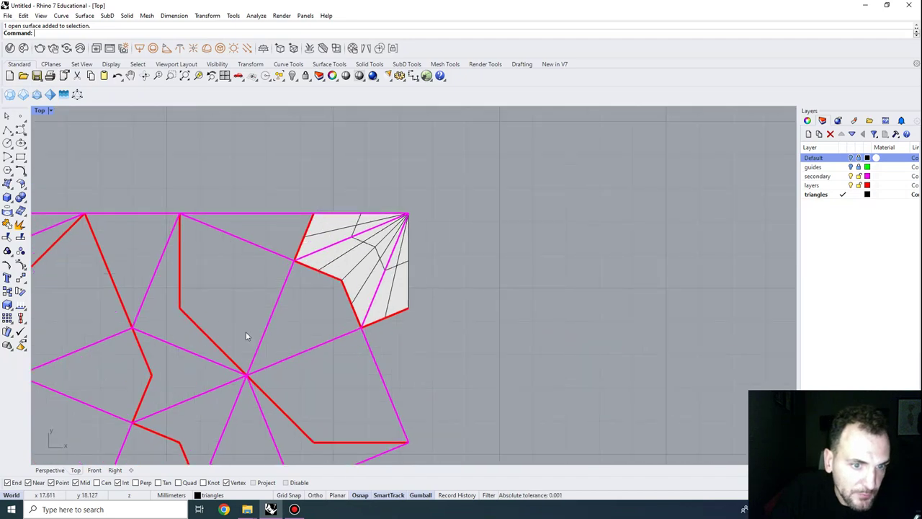
{"action": "scroll", "coordinate": [292, 286], "scroll_direction": "down", "scroll_amount": 4}
{"action": "mouse_move", "coordinate": [326, 325]}
{"action": "right_mouse_down"}
{"action": "mouse_move", "coordinate": [328, 176]}
{"action": "mouse_move", "coordinate": [337, 315]}
{"action": "right_mouse_up"}
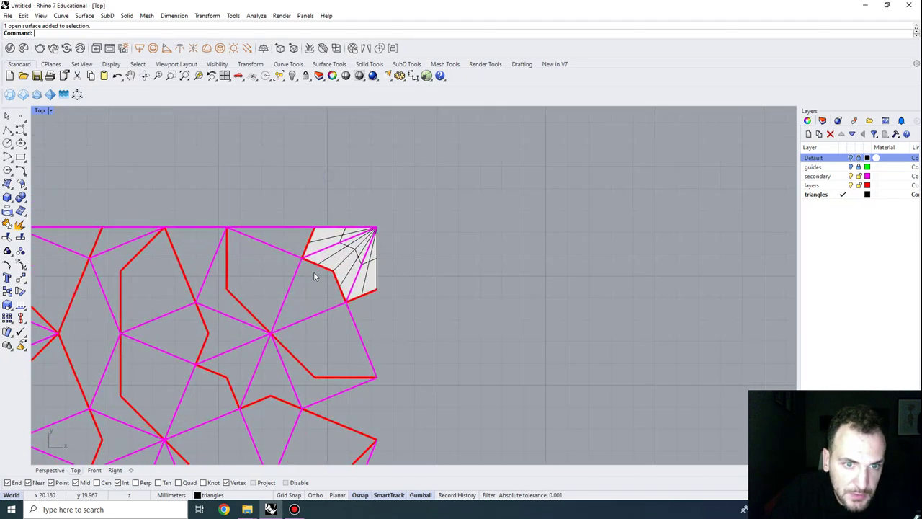
{"action": "scroll", "coordinate": [286, 258], "scroll_direction": "up", "scroll_amount": 2}
Step: Open the hacikilic photo from the New folder (2) window and examine the upper tiers of the muqarnas vault
{"action": "left_click", "coordinate": [247, 509]}
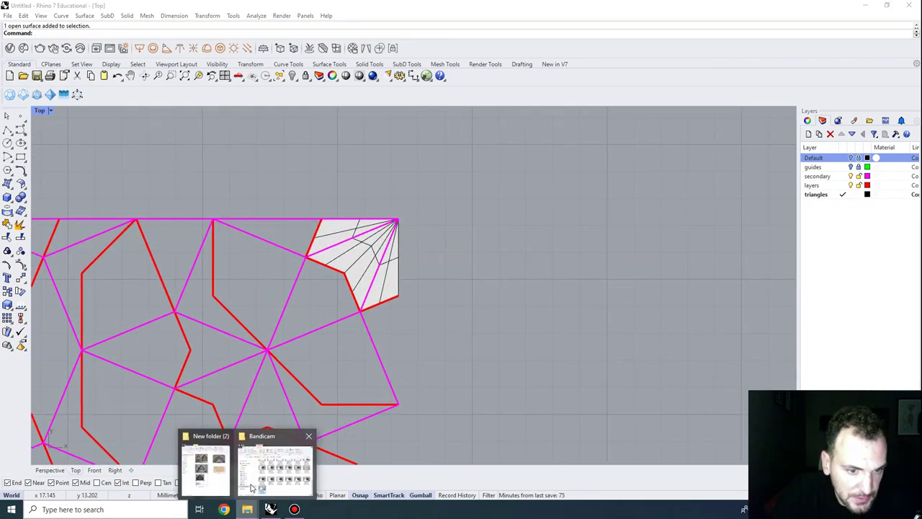
{"action": "left_click", "coordinate": [220, 471]}
{"action": "left_click", "coordinate": [247, 509]}
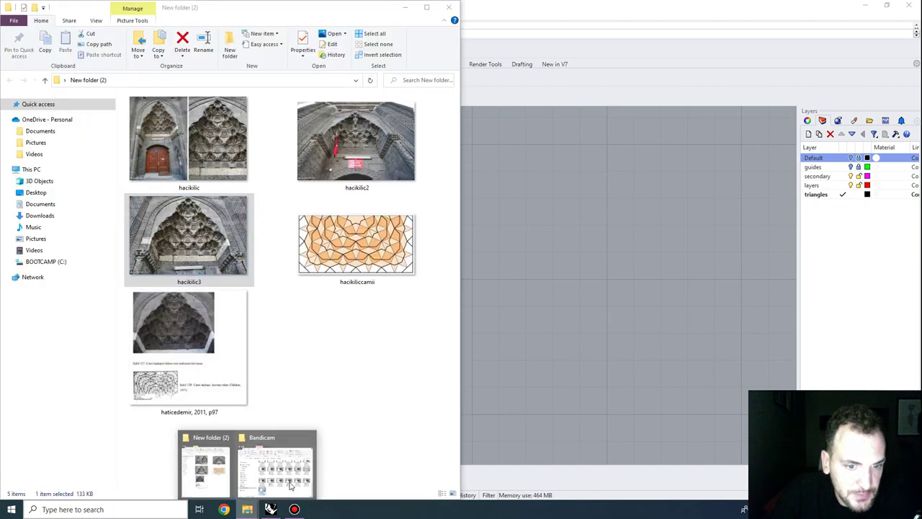
{"action": "left_click", "coordinate": [322, 325]}
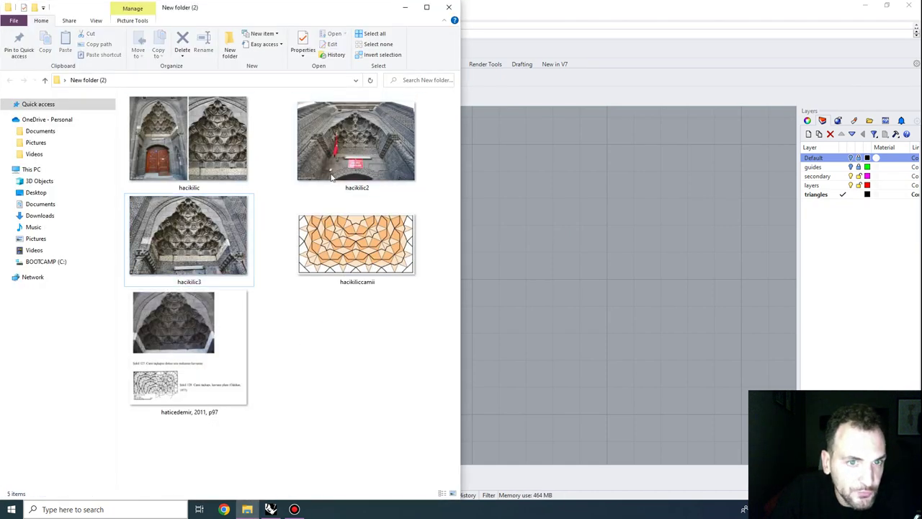
{"action": "left_click", "coordinate": [175, 157]}
{"action": "double_click", "coordinate": [175, 157]}
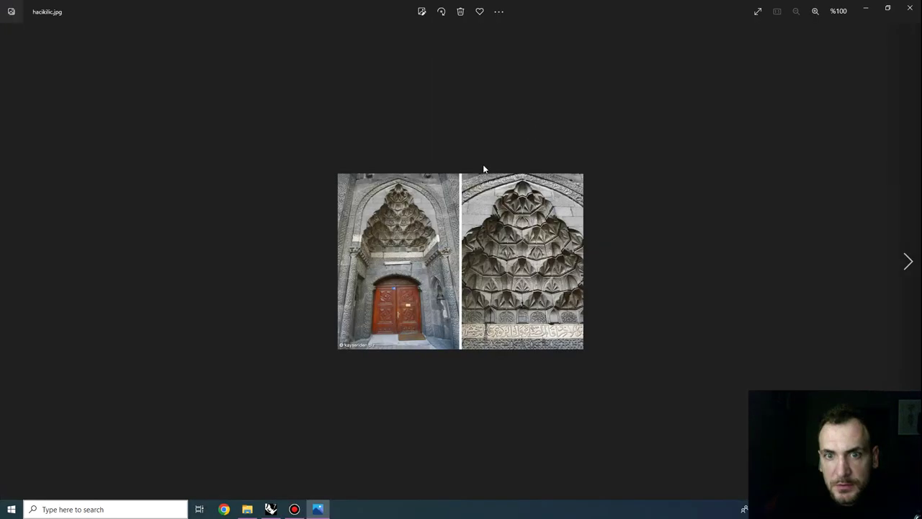
{"action": "scroll", "coordinate": [600, 129], "scroll_direction": "up", "scroll_amount": 5}
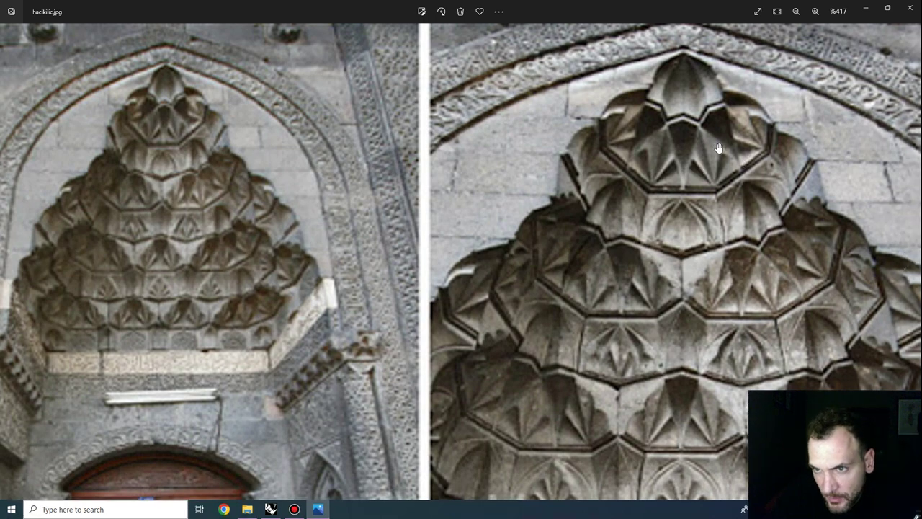
{"action": "left_click", "coordinate": [910, 8]}
Step: Open the hacikilic3 photo and examine the apex and upper tiers of the vault up close
{"action": "double_click", "coordinate": [204, 240]}
{"action": "key", "text": "Return"}
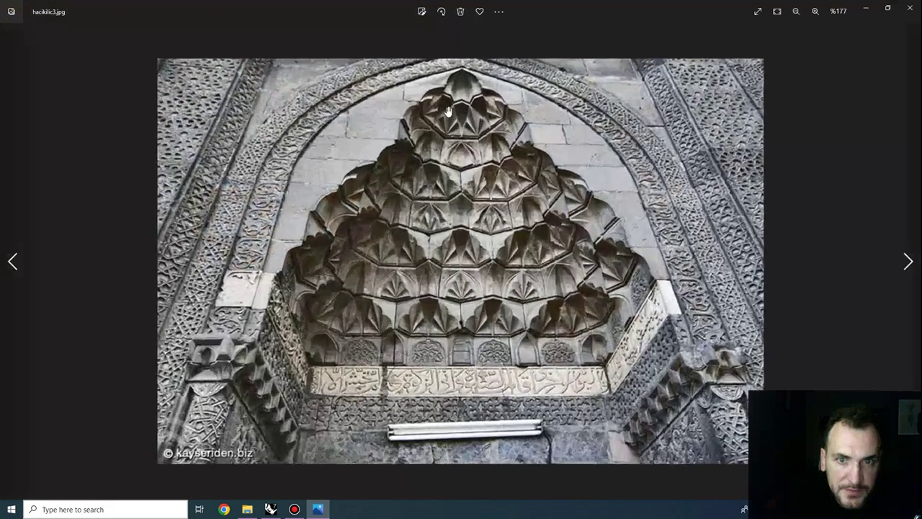
{"action": "scroll", "coordinate": [449, 113], "scroll_direction": "up", "scroll_amount": 6}
{"action": "scroll", "coordinate": [471, 154], "scroll_direction": "up", "scroll_amount": 1}
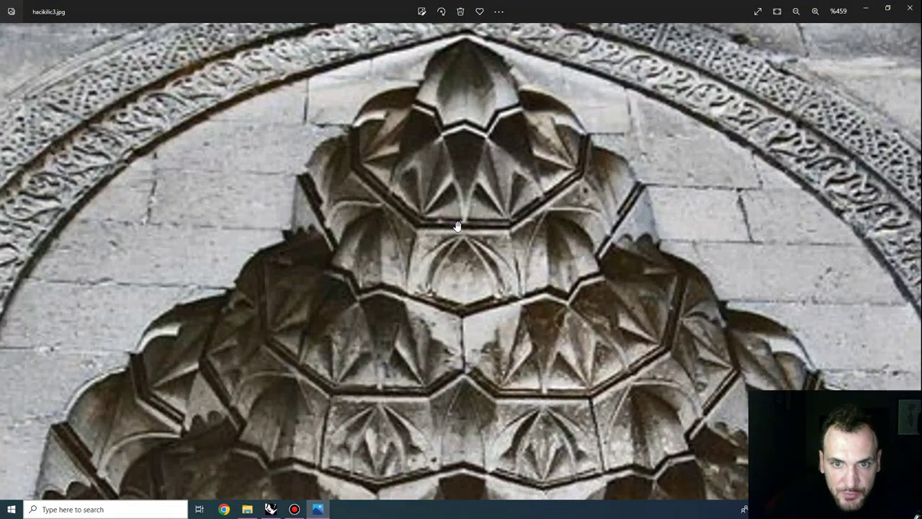
Step: Extrude the red edge on the lower side of the corner fan's notch to the center point of the adjacent star
{"action": "scroll", "coordinate": [455, 217], "scroll_direction": "down", "scroll_amount": 1}
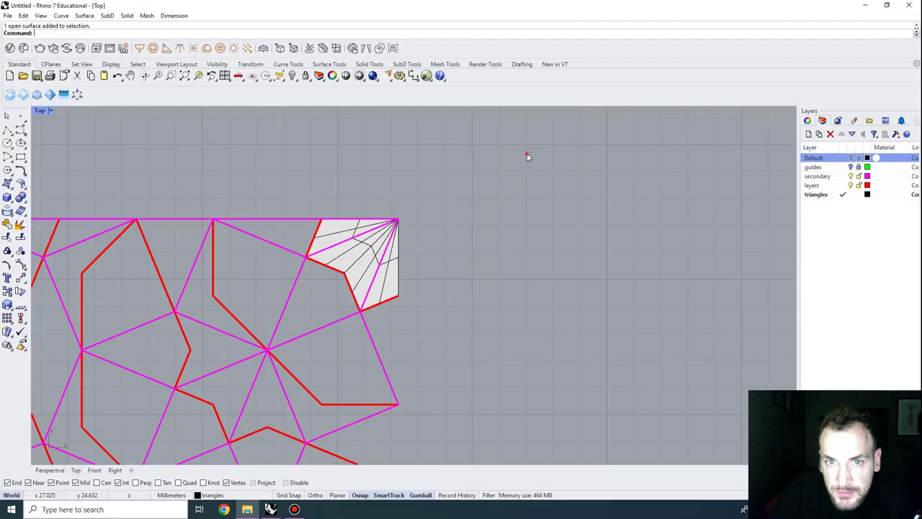
{"action": "scroll", "coordinate": [358, 254], "scroll_direction": "down", "scroll_amount": 3}
{"action": "scroll", "coordinate": [375, 281], "scroll_direction": "up", "scroll_amount": 3}
{"action": "scroll", "coordinate": [426, 317], "scroll_direction": "up", "scroll_amount": 2}
{"action": "right_click_drag", "start_coordinate": [435, 342], "coordinate": [438, 319]}
{"action": "scroll", "coordinate": [367, 323], "scroll_direction": "down", "scroll_amount": 4}
{"action": "scroll", "coordinate": [365, 351], "scroll_direction": "up", "scroll_amount": 2}
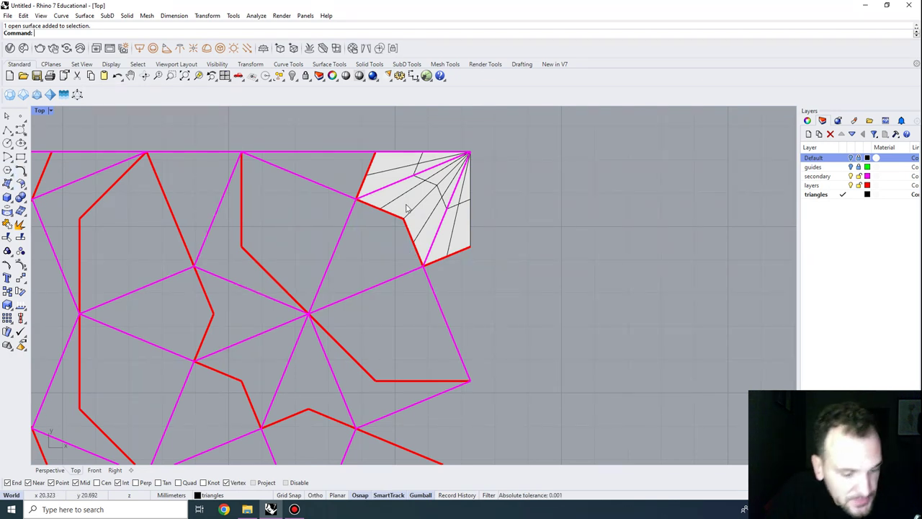
{"action": "type", "text": "extru"}
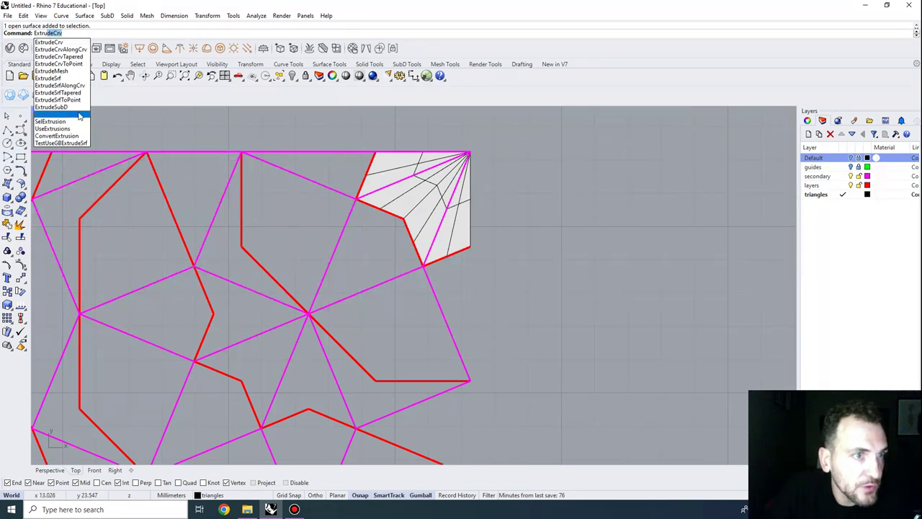
{"action": "left_click", "coordinate": [70, 65]}
{"action": "left_click", "coordinate": [413, 242]}
{"action": "left_click", "coordinate": [403, 252]}
{"action": "key", "text": "Return"}
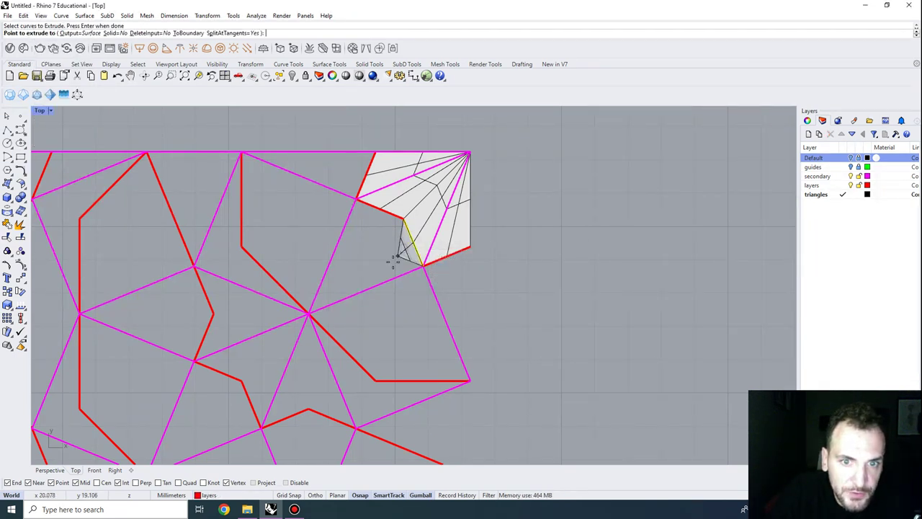
{"action": "left_click", "coordinate": [308, 313]}
Step: Explode the second red tier outline around the corner into separate segments
{"action": "left_click", "coordinate": [352, 358]}
{"action": "left_click", "coordinate": [402, 332]}
{"action": "left_click", "coordinate": [371, 375]}
{"action": "type", "text": "Ex"}
{"action": "key", "text": "Return"}
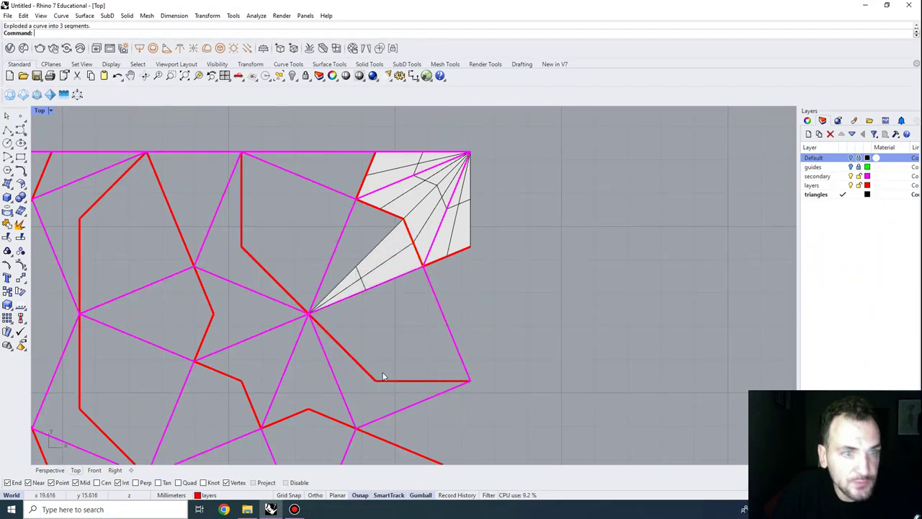
{"action": "key", "text": "Return"}
{"action": "left_click", "coordinate": [364, 375]}
{"action": "key", "text": "Return"}
{"action": "key", "text": "Escape"}
Step: Extrude the horizontal red segment of the exploded outline to the outer vertex of the corner fan, making a triangular surface
{"action": "left_click", "coordinate": [414, 384]}
{"action": "key", "text": "Return"}
{"action": "left_click", "coordinate": [423, 267]}
Step: Mirror the new triangular surface across its inner slanted edge, from the red outline's bend to the fan vertex
{"action": "right_click_drag", "start_coordinate": [455, 277], "coordinate": [408, 279]}
{"action": "scroll", "coordinate": [408, 280], "scroll_direction": "up", "scroll_amount": 2}
{"action": "left_click", "coordinate": [370, 346]}
{"action": "left_click", "coordinate": [321, 270]}
{"action": "left_click", "coordinate": [365, 370]}
{"action": "type", "text": "irror"}
{"action": "key", "text": "Return"}
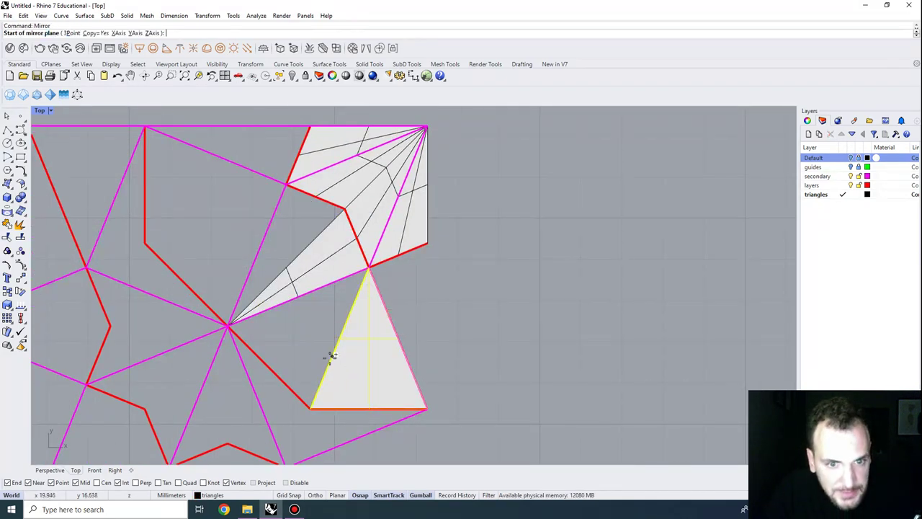
{"action": "left_click", "coordinate": [311, 410]}
{"action": "left_click", "coordinate": [368, 269]}
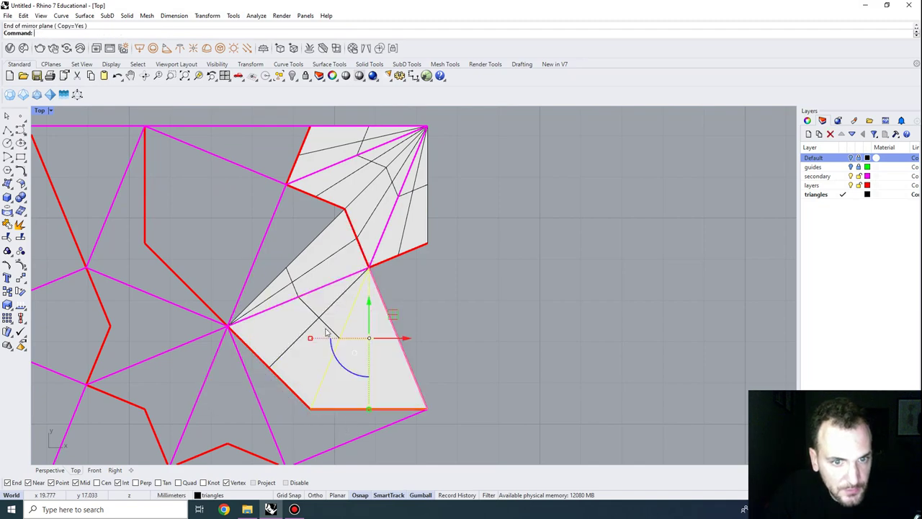
Step: Mirror the narrow extruded triangle across the line from the star center to the tip of the fan's notch
{"action": "left_click", "coordinate": [310, 274]}
{"action": "key", "text": "Return"}
{"action": "left_click", "coordinate": [227, 326]}
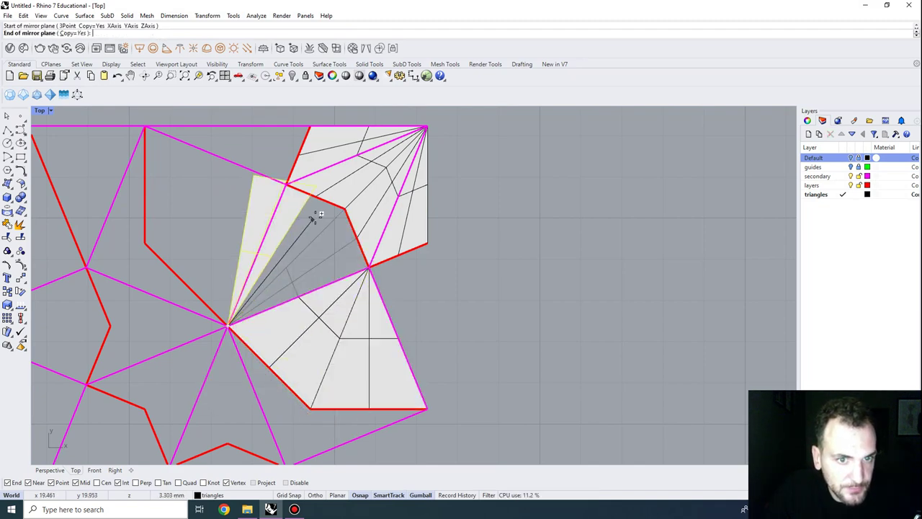
{"action": "left_click", "coordinate": [345, 208]}
Step: Mirror the lower narrow triangle across the shared edge of the two large triangles to fill the gap along the outer boundary
{"action": "scroll", "coordinate": [375, 245], "scroll_direction": "down", "scroll_amount": 3}
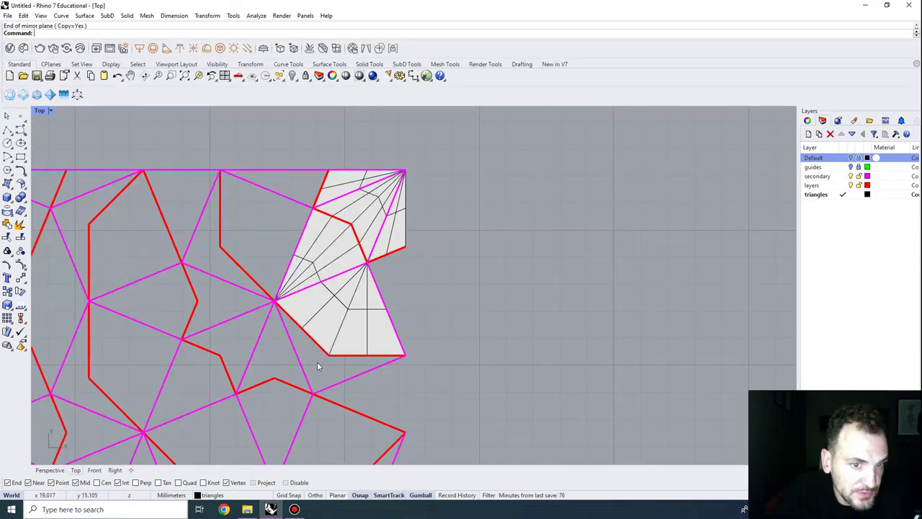
{"action": "scroll", "coordinate": [346, 301], "scroll_direction": "down", "scroll_amount": 1}
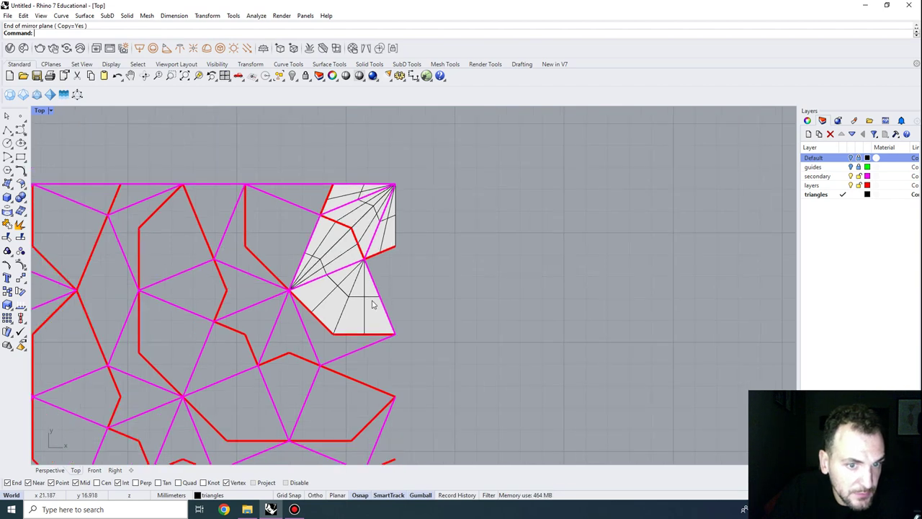
{"action": "scroll", "coordinate": [354, 345], "scroll_direction": "up", "scroll_amount": 2}
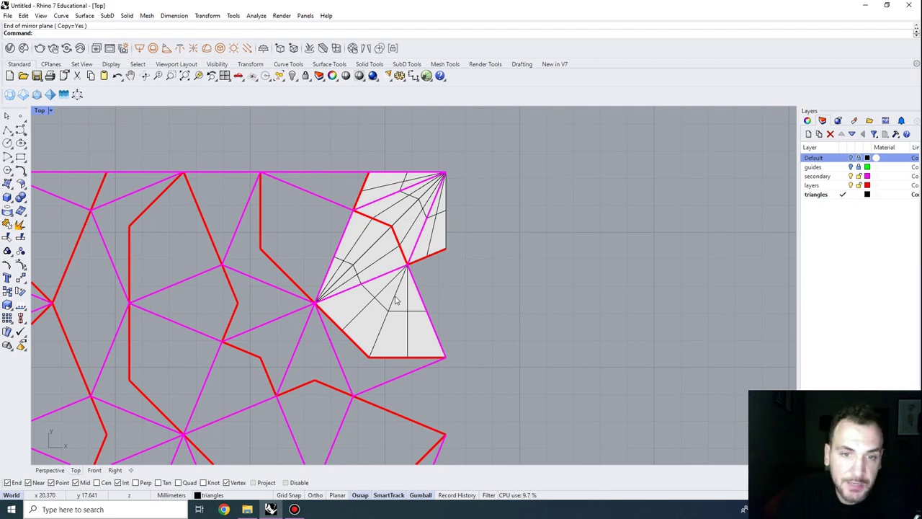
{"action": "right_click_drag", "start_coordinate": [416, 280], "coordinate": [389, 261]}
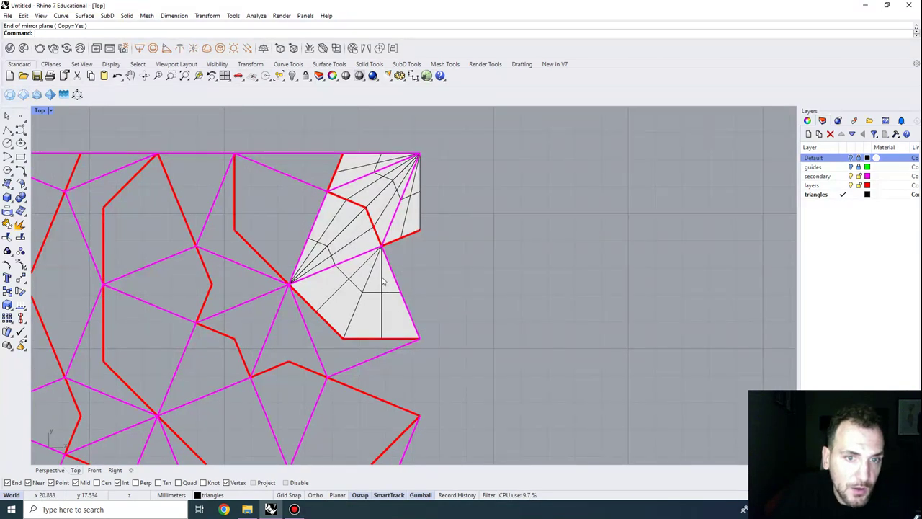
{"action": "left_click", "coordinate": [361, 246]}
{"action": "scroll", "coordinate": [401, 259], "scroll_direction": "up", "scroll_amount": 1}
{"action": "type", "text": "Mirror"}
{"action": "key", "text": "Return"}
{"action": "left_click", "coordinate": [375, 246]}
{"action": "left_click", "coordinate": [264, 289]}
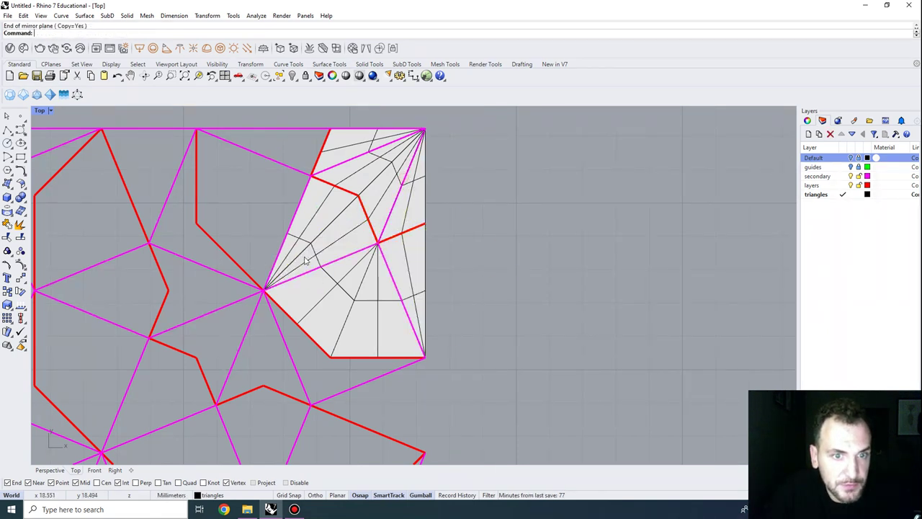
Step: Mirror the lower second-tier surfaces across the corner's diagonal to fill the matching cells along the upper boundary
{"action": "left_click", "coordinate": [329, 249]}
{"action": "key", "text": "Return"}
{"action": "left_click", "coordinate": [358, 196]}
{"action": "left_click", "coordinate": [378, 176]}
{"action": "key", "text": "Escape"}
{"action": "scroll", "coordinate": [344, 189], "scroll_direction": "down", "scroll_amount": 8}
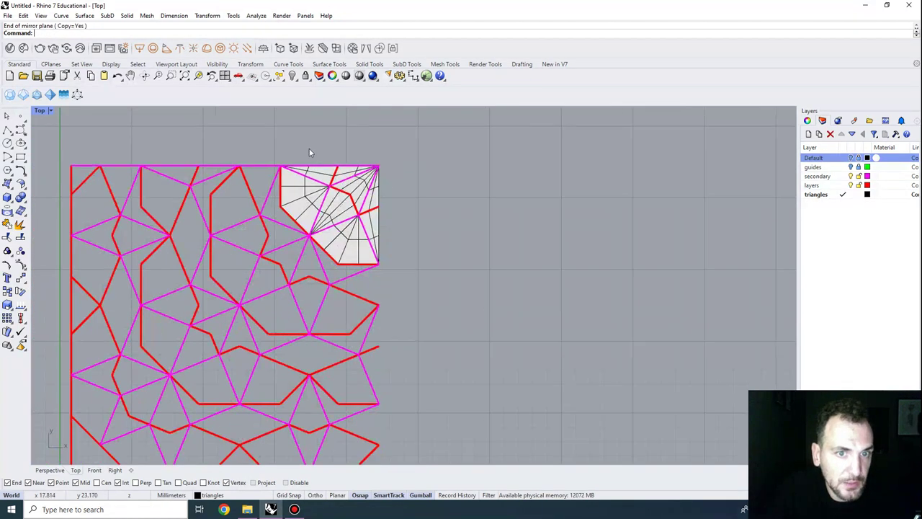
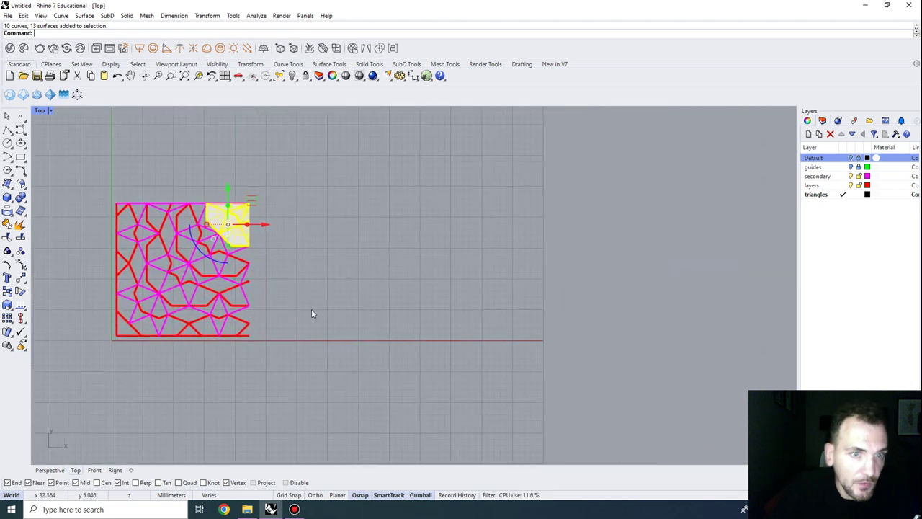
Step: Select the whole pattern, switch to a maximized Perspective viewport and frame the corner surfaces there
{"action": "left_click_drag", "start_coordinate": [79, 144], "coordinate": [347, 422]}
{"action": "double_click", "coordinate": [39, 112]}
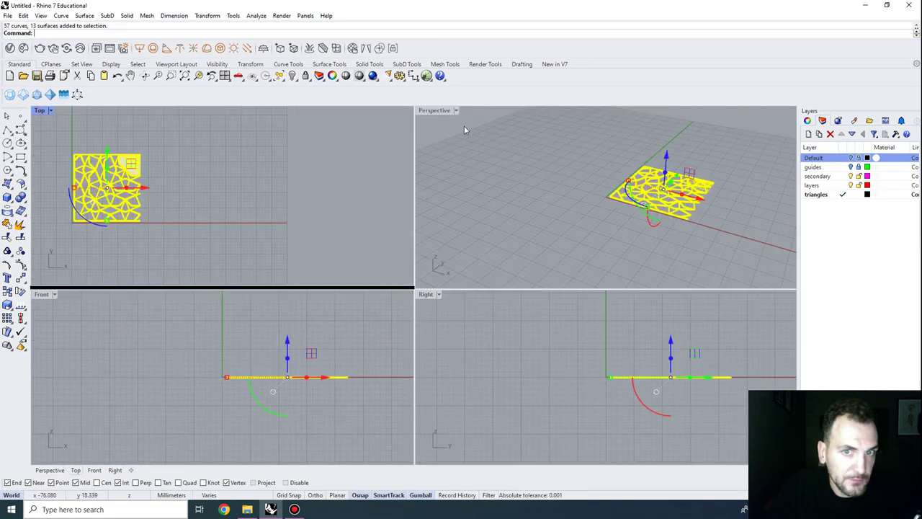
{"action": "double_click", "coordinate": [432, 108]}
{"action": "type", "text": "zs"}
{"action": "key", "text": "Return"}
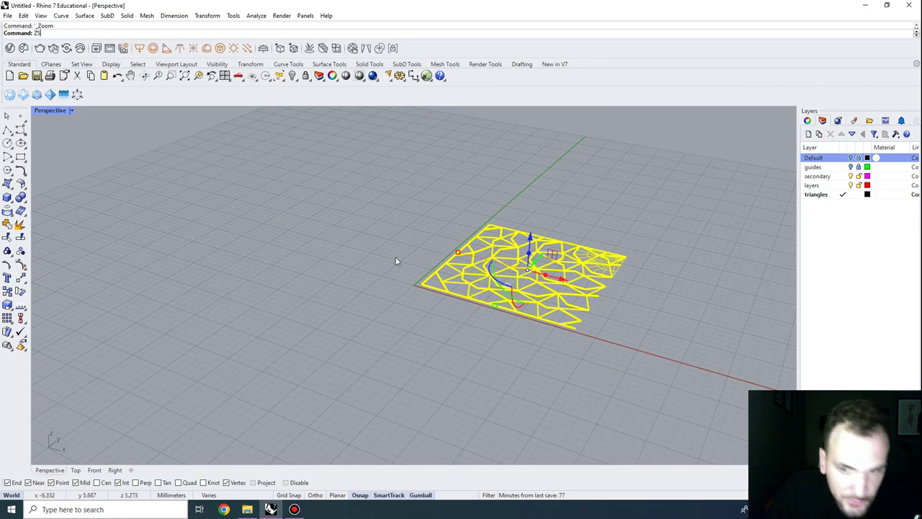
{"action": "key", "text": "Escape"}
{"action": "right_click_drag", "start_coordinate": [547, 270], "coordinate": [430, 316]}
{"action": "scroll", "coordinate": [411, 251], "scroll_direction": "down", "scroll_amount": 5}
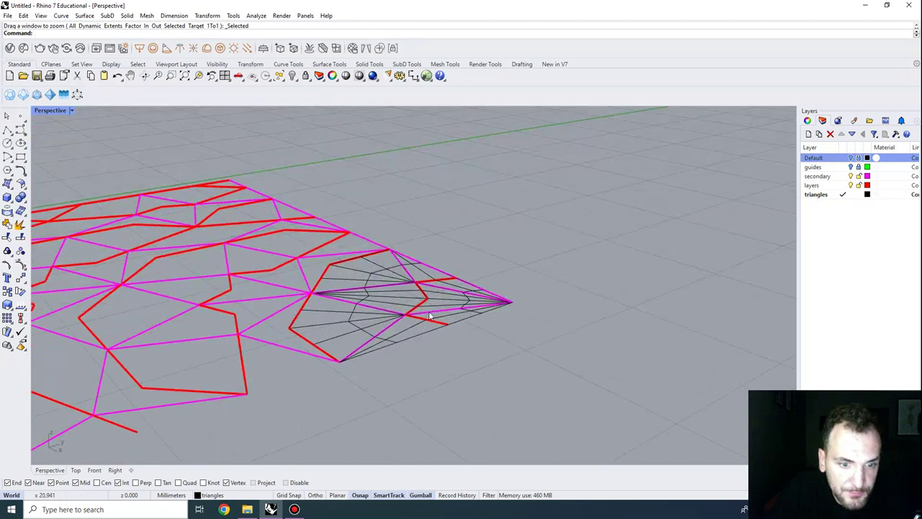
Step: Reopen the hacikilic3 photo to study the tiers of the vault, and return to the Rhino model
{"action": "left_click", "coordinate": [247, 509]}
{"action": "double_click", "coordinate": [234, 239]}
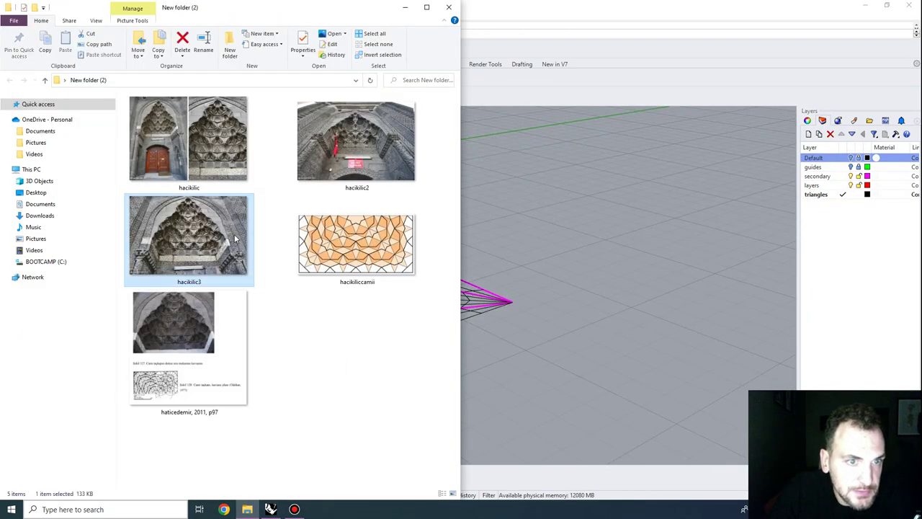
{"action": "scroll", "coordinate": [491, 149], "scroll_direction": "up", "scroll_amount": 2}
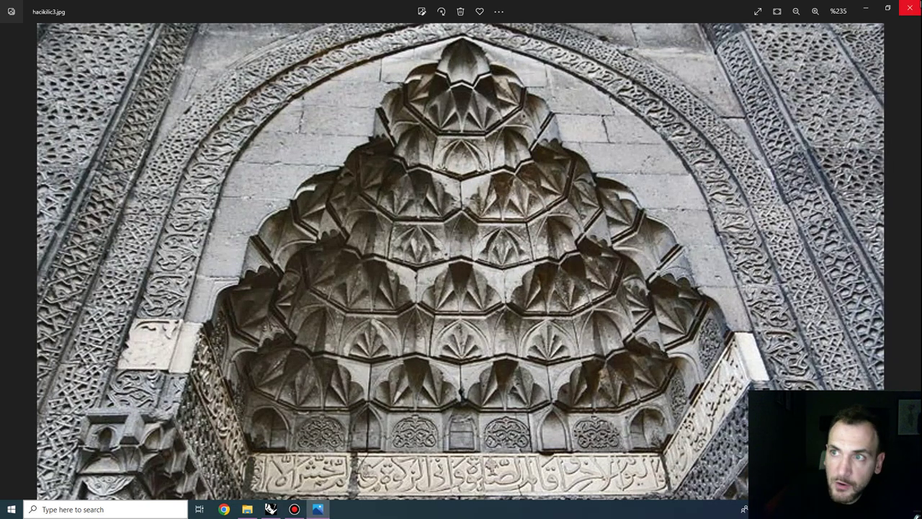
{"action": "left_click", "coordinate": [916, 6]}
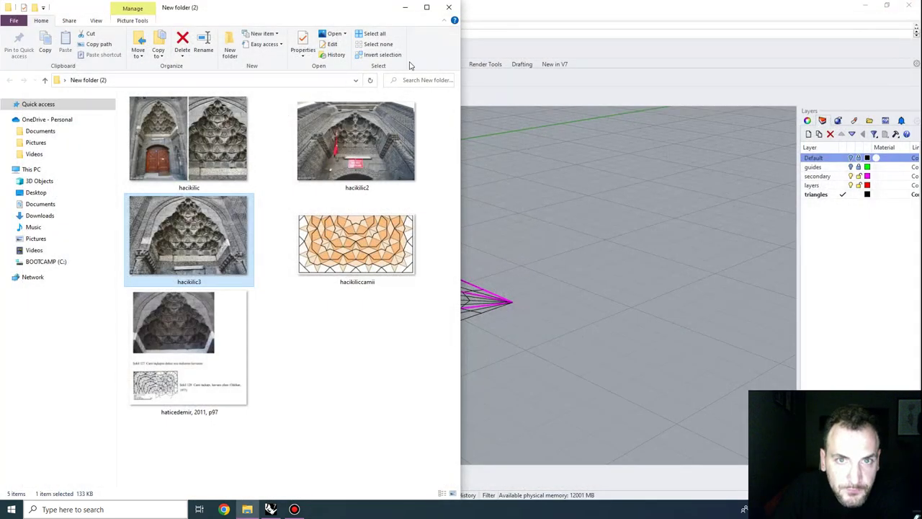
{"action": "left_click", "coordinate": [407, 9]}
Step: Examine the corner surfaces of the first two tiers and their relation to the rest of the pattern in perspective
{"action": "scroll", "coordinate": [489, 356], "scroll_direction": "down", "scroll_amount": 4}
{"action": "scroll", "coordinate": [473, 362], "scroll_direction": "up", "scroll_amount": 5}
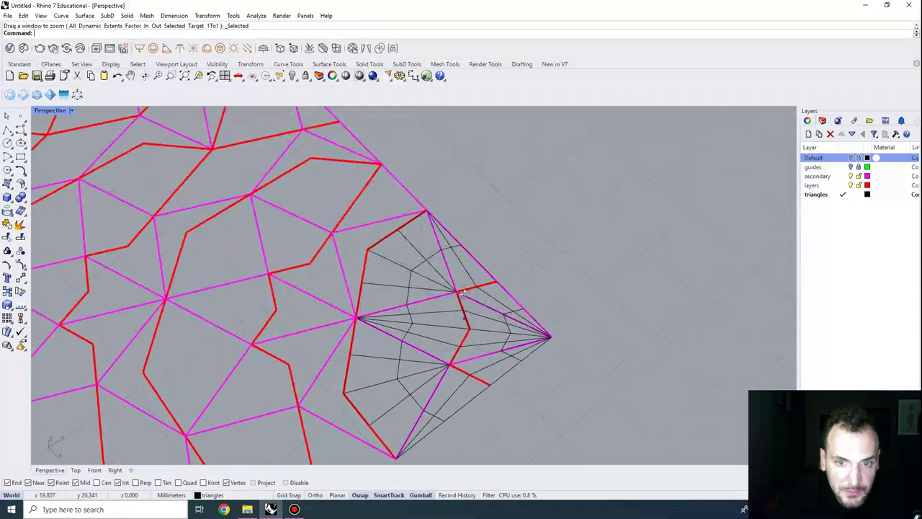
{"action": "scroll", "coordinate": [475, 310], "scroll_direction": "down", "scroll_amount": 6}
{"action": "scroll", "coordinate": [474, 252], "scroll_direction": "up", "scroll_amount": 6}
{"action": "scroll", "coordinate": [482, 266], "scroll_direction": "down", "scroll_amount": 6}
{"action": "right_click_drag", "start_coordinate": [497, 310], "coordinate": [483, 366]}
{"action": "scroll", "coordinate": [483, 367], "scroll_direction": "up", "scroll_amount": 8}
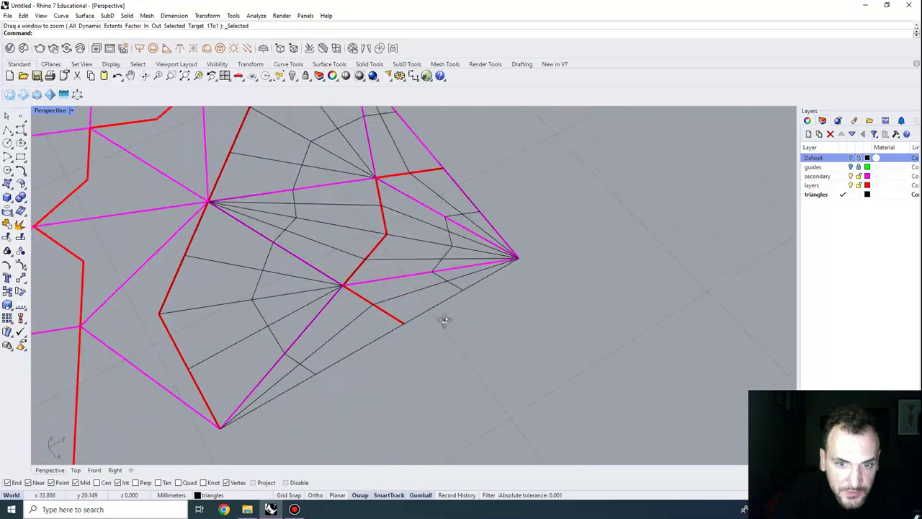
{"action": "right_click_drag", "start_coordinate": [445, 321], "coordinate": [430, 278]}
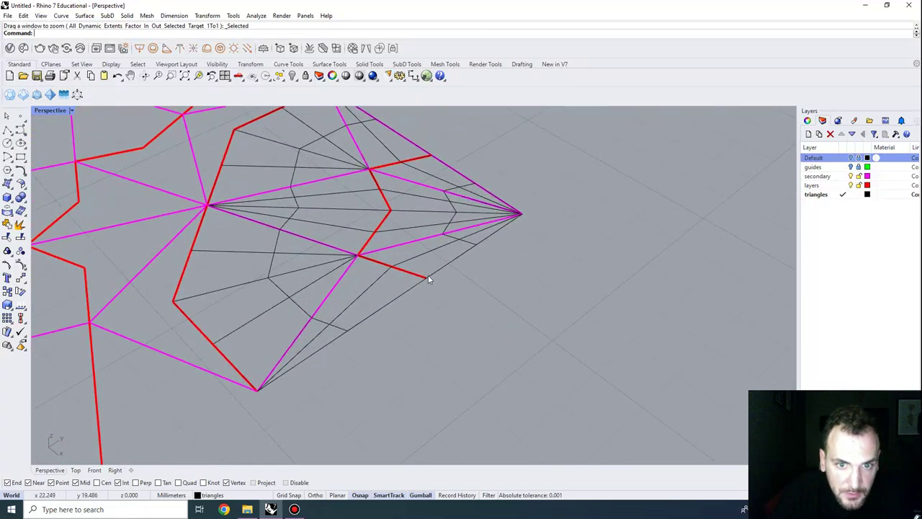
{"action": "right_click_drag", "start_coordinate": [451, 245], "coordinate": [344, 280]}
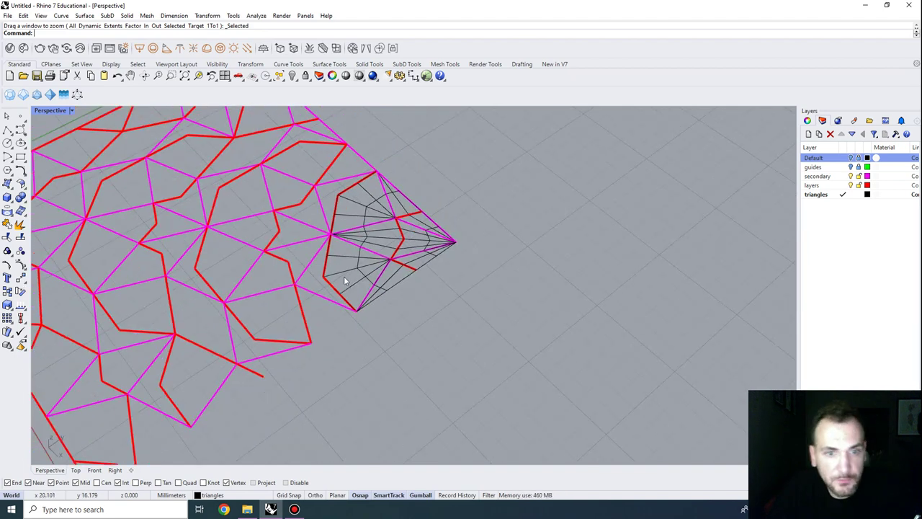
{"action": "left_click_drag", "start_coordinate": [360, 247], "coordinate": [497, 133]}
{"action": "scroll", "coordinate": [409, 204], "scroll_direction": "down", "scroll_amount": 7}
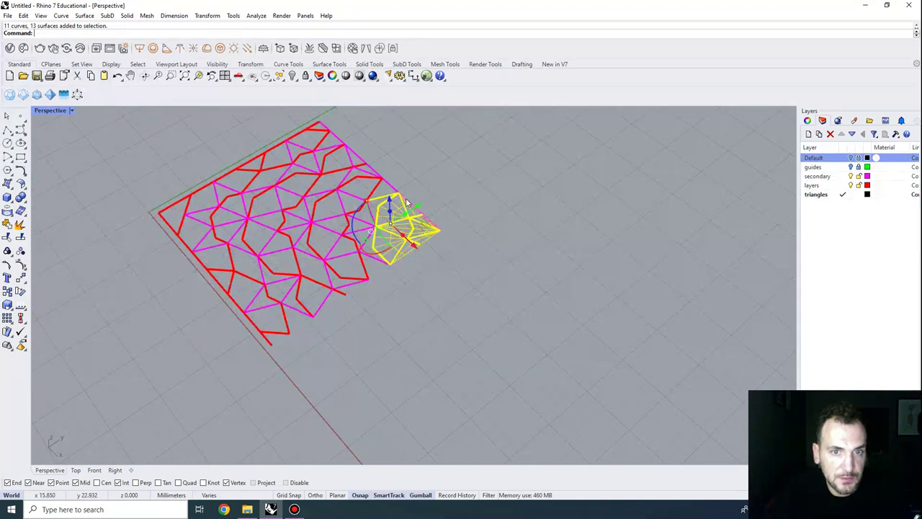
{"action": "key", "text": "Escape"}
{"action": "right_click_drag", "start_coordinate": [425, 297], "coordinate": [412, 252]}
{"action": "scroll", "coordinate": [423, 257], "scroll_direction": "up", "scroll_amount": 4}
{"action": "scroll", "coordinate": [423, 258], "scroll_direction": "up", "scroll_amount": 8}
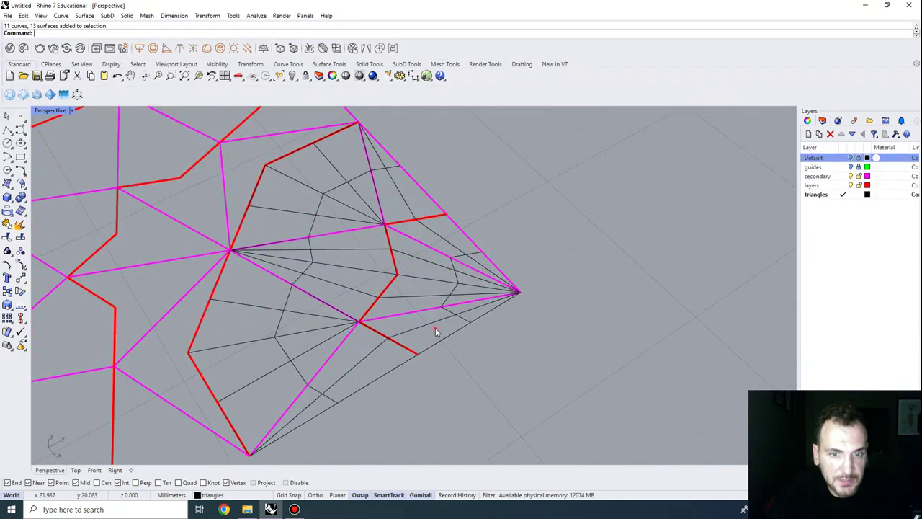
Step: Examine the innermost corner fan on its own, with its red edge segments and the surfaces converging at the apex
{"action": "left_click", "coordinate": [437, 326]}
{"action": "key", "text": "Escape"}
{"action": "scroll", "coordinate": [427, 291], "scroll_direction": "down", "scroll_amount": 2}
{"action": "right_click_drag", "start_coordinate": [425, 297], "coordinate": [379, 347]}
{"action": "left_click_drag", "start_coordinate": [327, 422], "coordinate": [552, 211]}
{"action": "scroll", "coordinate": [546, 196], "scroll_direction": "down", "scroll_amount": 4}
{"action": "right_click_drag", "start_coordinate": [508, 271], "coordinate": [540, 191]}
{"action": "scroll", "coordinate": [507, 274], "scroll_direction": "up", "scroll_amount": 4}
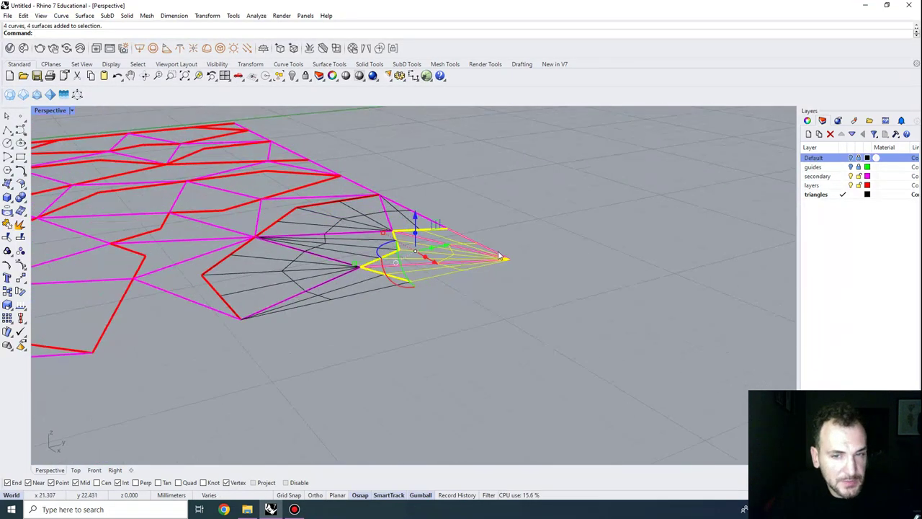
{"action": "key", "text": "Escape"}
{"action": "scroll", "coordinate": [521, 242], "scroll_direction": "up", "scroll_amount": 4}
{"action": "right_click_drag", "start_coordinate": [522, 242], "coordinate": [538, 261]}
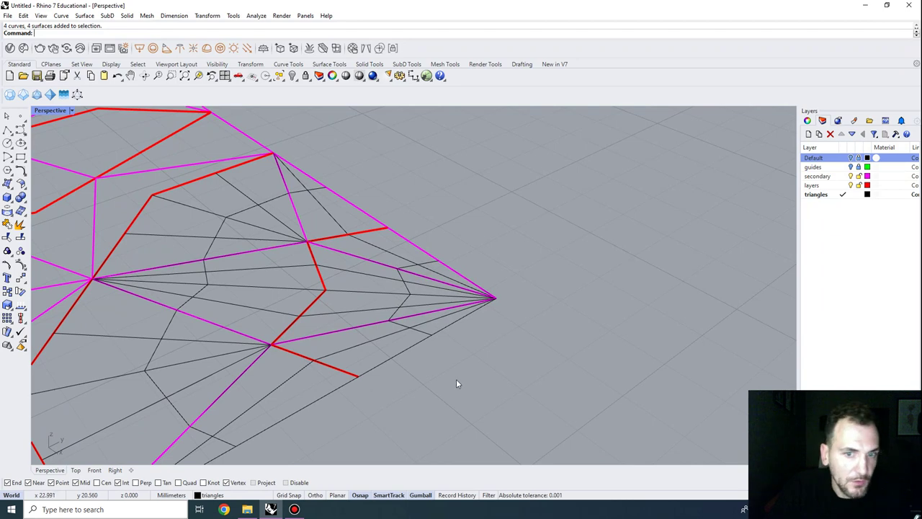
{"action": "right_click_drag", "start_coordinate": [456, 383], "coordinate": [509, 283]}
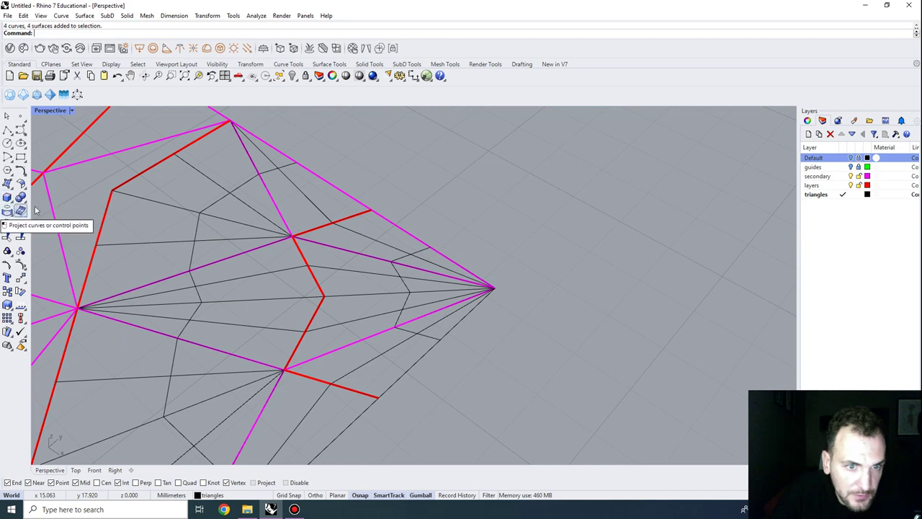
{"action": "mouse_move", "coordinate": [502, 313]}
{"action": "right_mouse_down"}
{"action": "mouse_move", "coordinate": [499, 294]}
{"action": "mouse_move", "coordinate": [491, 303]}
{"action": "right_mouse_up"}
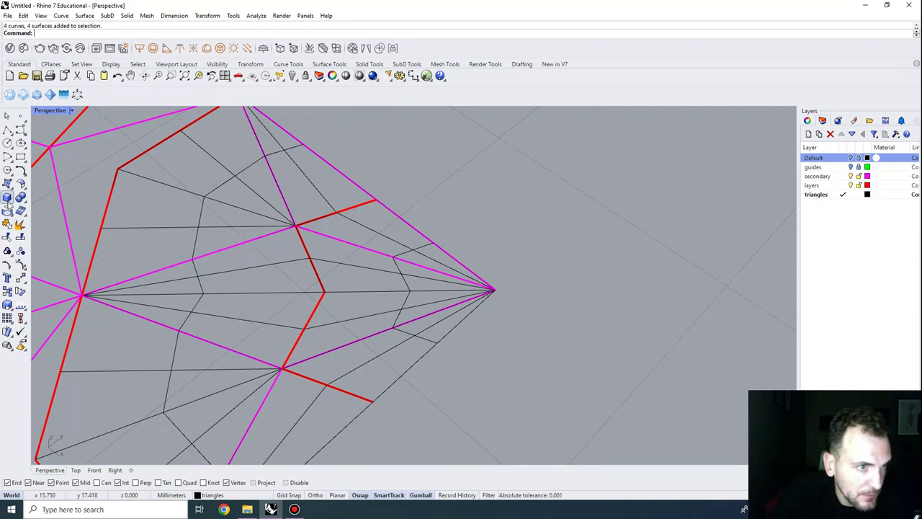
{"action": "right_click_drag", "start_coordinate": [467, 289], "coordinate": [463, 274]}
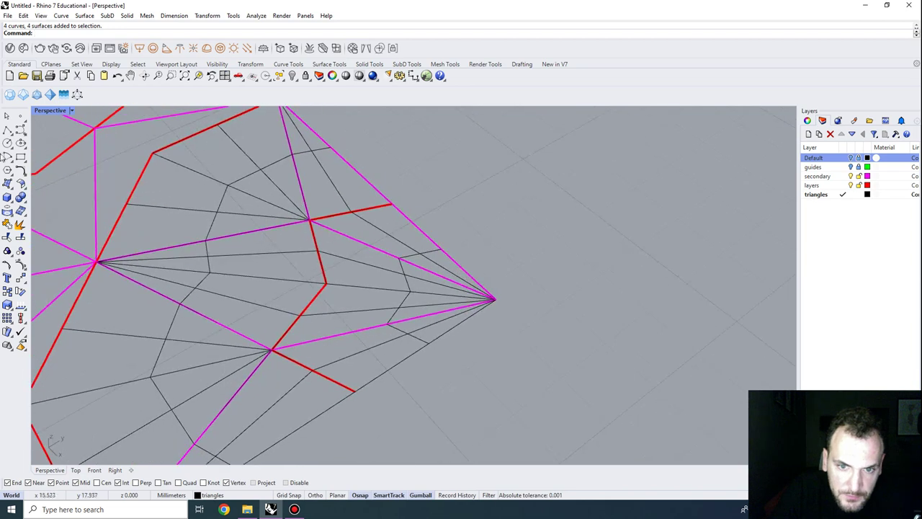
Step: Check the length of the magenta edge from the fan's lower vertex to the corner apex with the Polyline tool
{"action": "left_click", "coordinate": [7, 132]}
{"action": "left_click", "coordinate": [271, 350]}
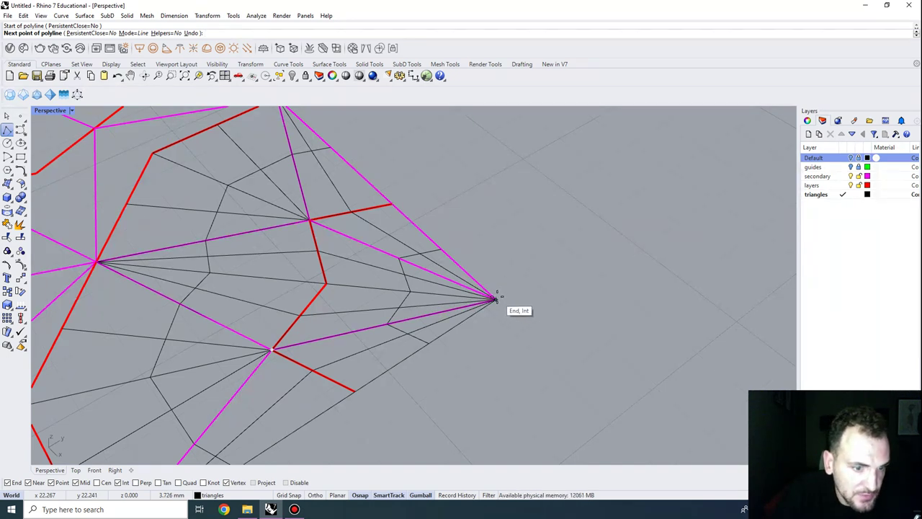
{"action": "left_click", "coordinate": [496, 298]}
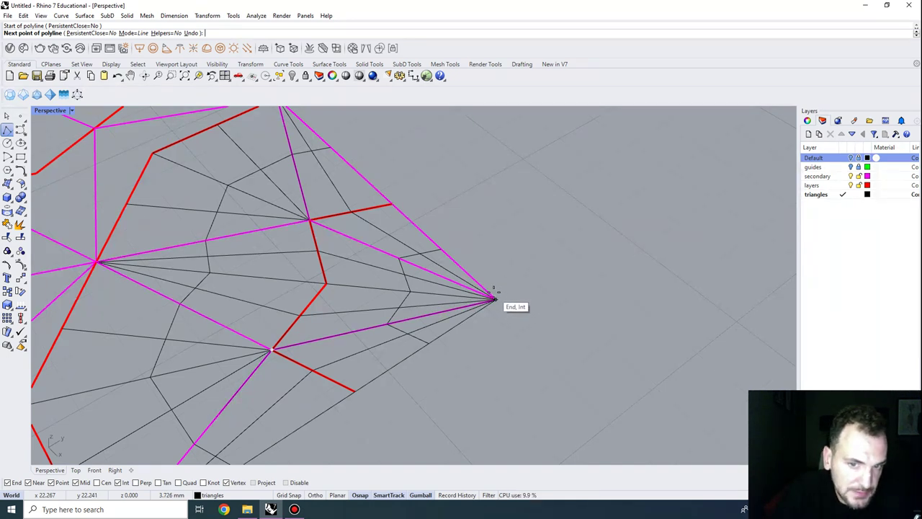
{"action": "key", "text": "Return"}
Step: Scale the whole pattern from the fan's apex so the edge to its lower vertex is 1 mm long
{"action": "scroll", "coordinate": [494, 301], "scroll_direction": "down", "scroll_amount": 5}
{"action": "left_click_drag", "start_coordinate": [174, 141], "coordinate": [544, 396]}
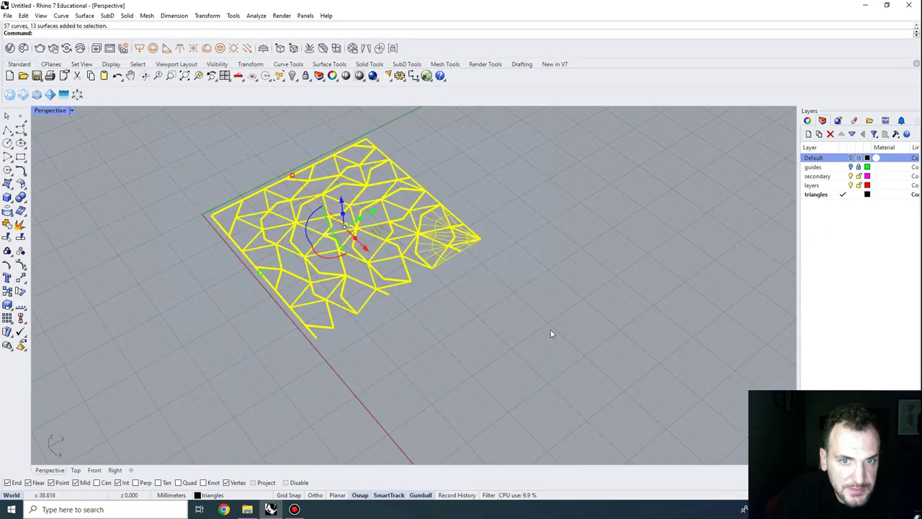
{"action": "key", "text": "Return"}
{"action": "scroll", "coordinate": [489, 266], "scroll_direction": "up", "scroll_amount": 6}
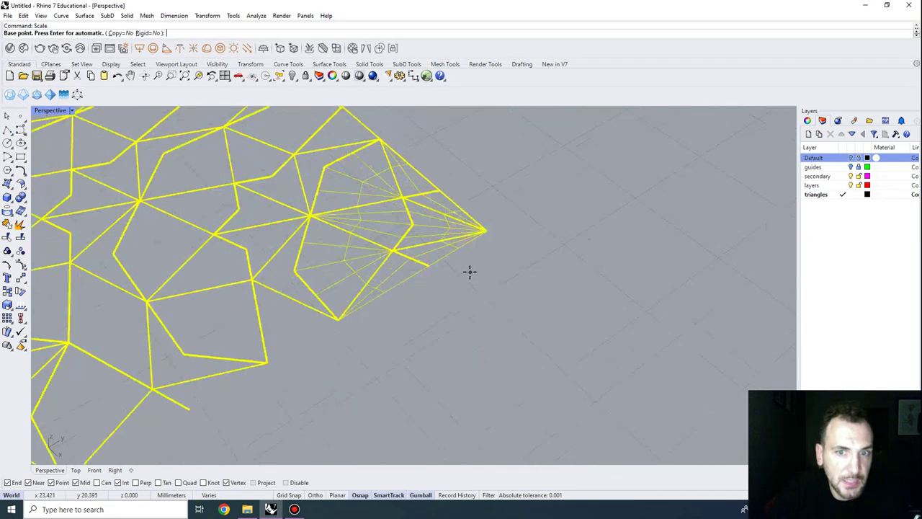
{"action": "left_click", "coordinate": [500, 222]}
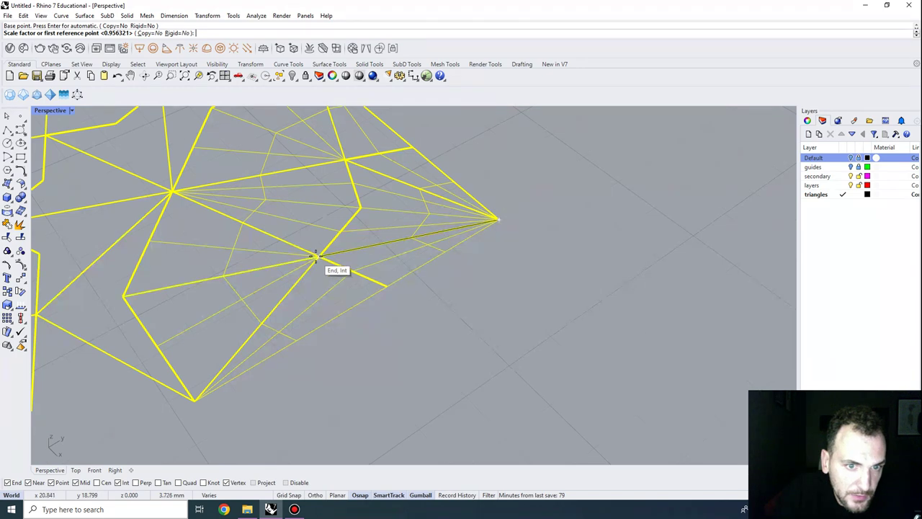
{"action": "left_click", "coordinate": [319, 256]}
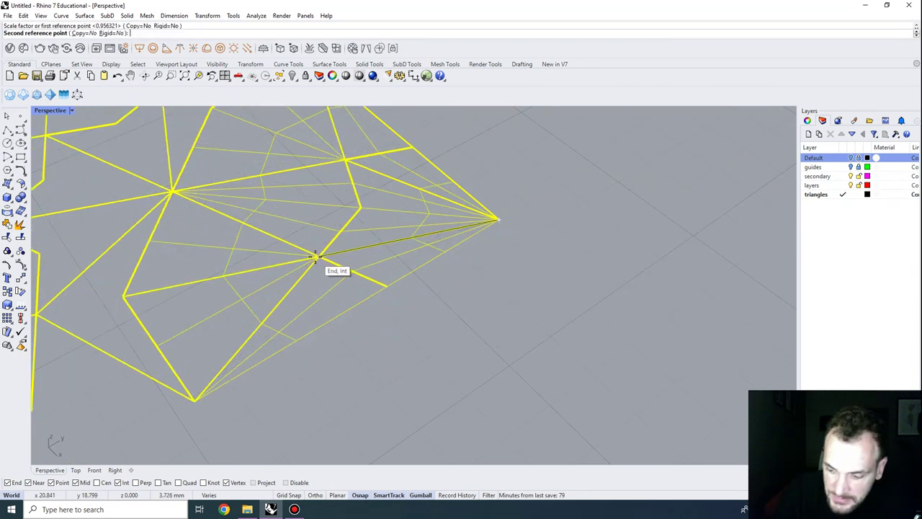
{"action": "type", "text": "1"}
{"action": "key", "text": "Return"}
{"action": "scroll", "coordinate": [475, 266], "scroll_direction": "down", "scroll_amount": 5}
{"action": "key", "text": "Escape"}
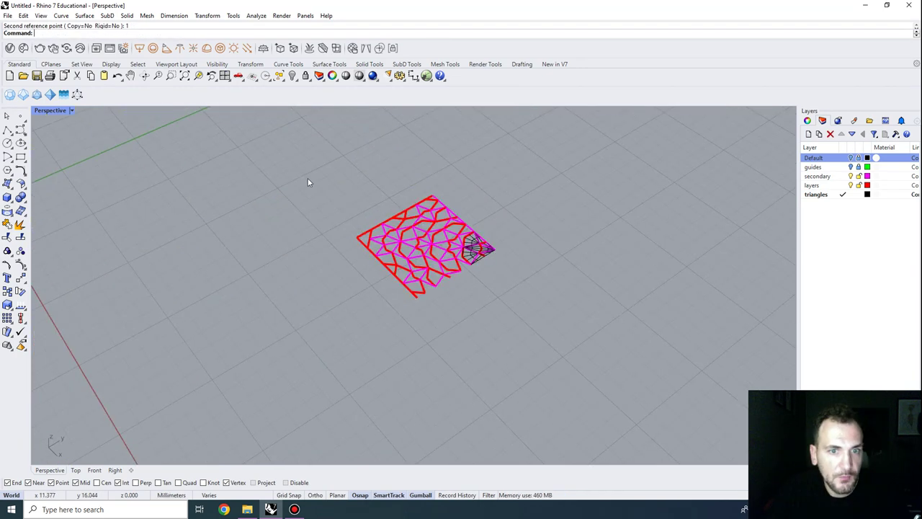
Step: Move the entire scaled pattern from its outer red corner to the origin (0)
{"action": "key", "text": "ctrl+a"}
{"action": "scroll", "coordinate": [333, 238], "scroll_direction": "up", "scroll_amount": 4}
{"action": "type", "text": "m"}
{"action": "key", "text": "Return"}
{"action": "left_click", "coordinate": [387, 246]}
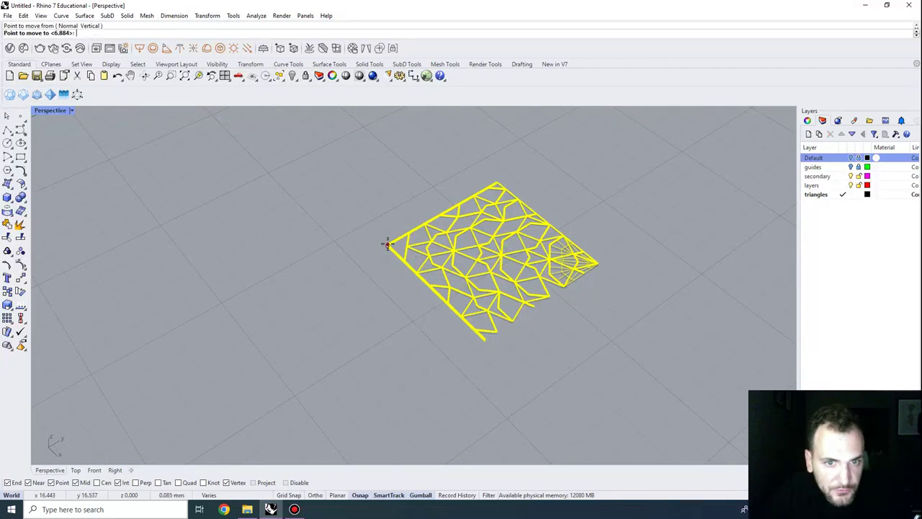
{"action": "type", "text": "0"}
{"action": "key", "text": "Return"}
{"action": "type", "text": "Z"}
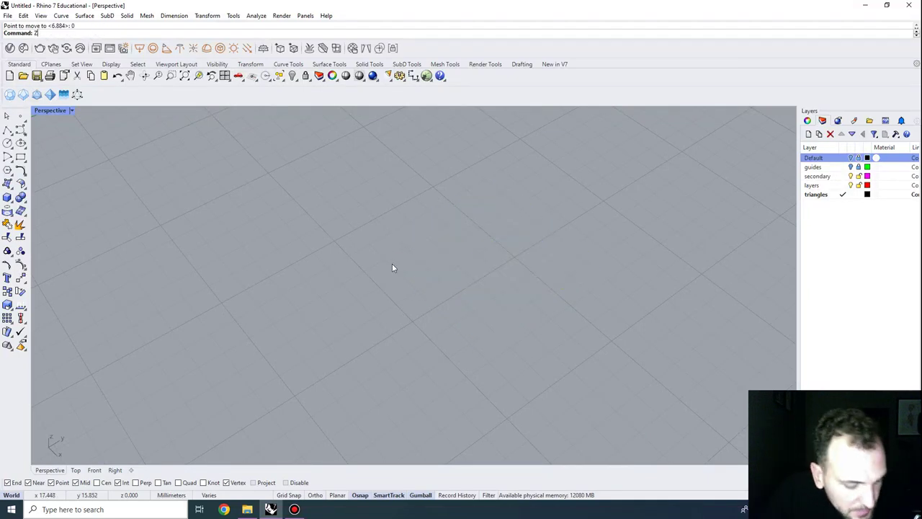
{"action": "type", "text": "S"}
{"action": "key", "text": "Return"}
{"action": "key", "text": "Escape"}
{"action": "scroll", "coordinate": [361, 250], "scroll_direction": "down", "scroll_amount": 4}
{"action": "scroll", "coordinate": [569, 263], "scroll_direction": "up", "scroll_amount": 2}
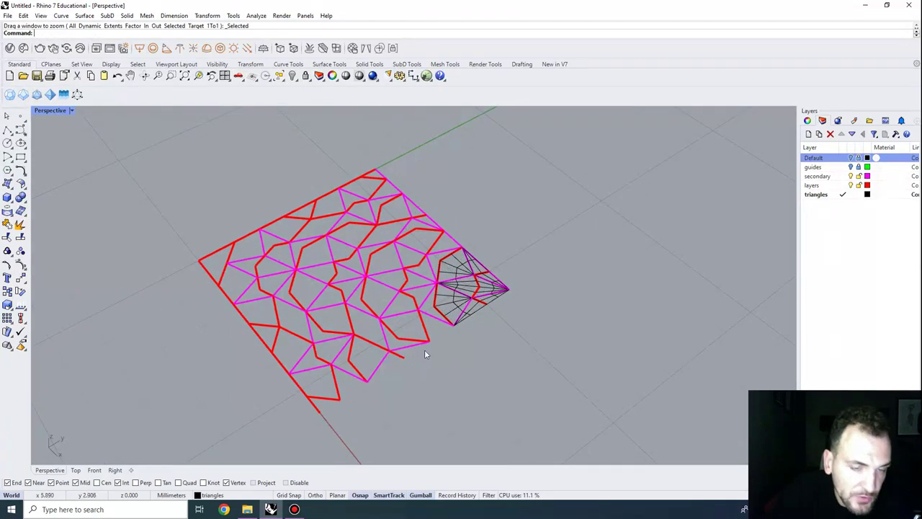
Step: Measure the rescaled magenta edge between the fan's lower vertex and its apex with the Polyline tool
{"action": "right_click_drag", "start_coordinate": [424, 353], "coordinate": [510, 252]}
{"action": "scroll", "coordinate": [533, 299], "scroll_direction": "up", "scroll_amount": 8}
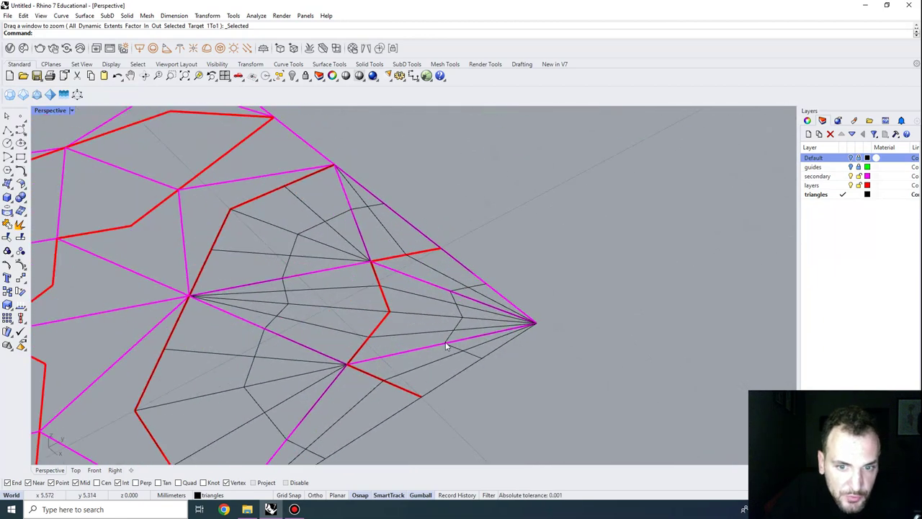
{"action": "left_click", "coordinate": [427, 345]}
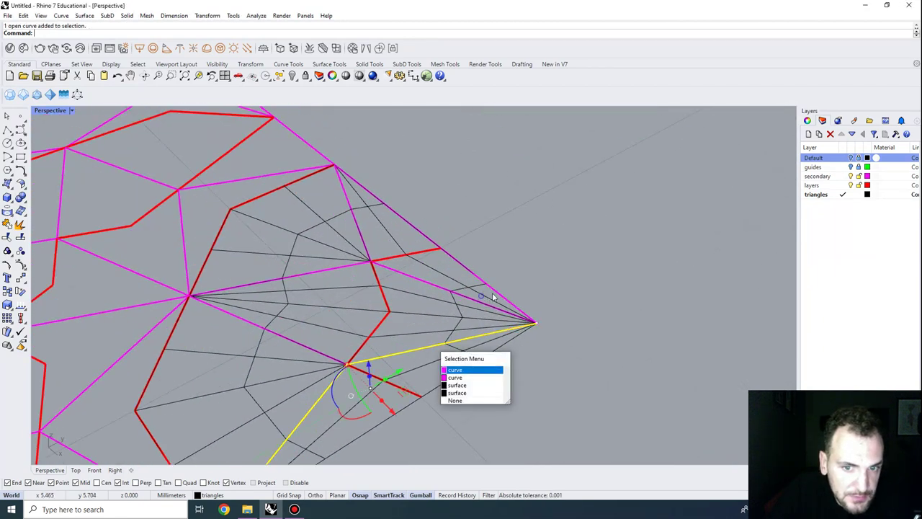
{"action": "left_click", "coordinate": [459, 370]}
{"action": "left_click", "coordinate": [6, 129]}
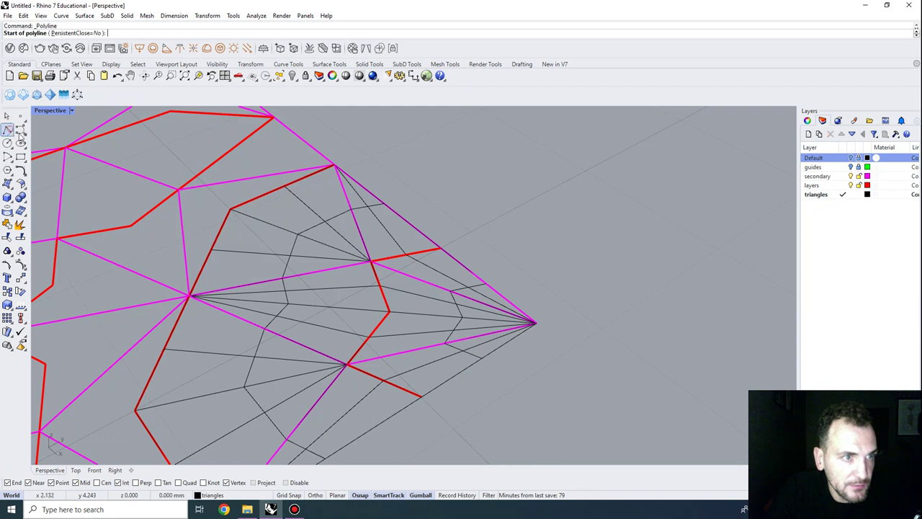
{"action": "left_click", "coordinate": [346, 365]}
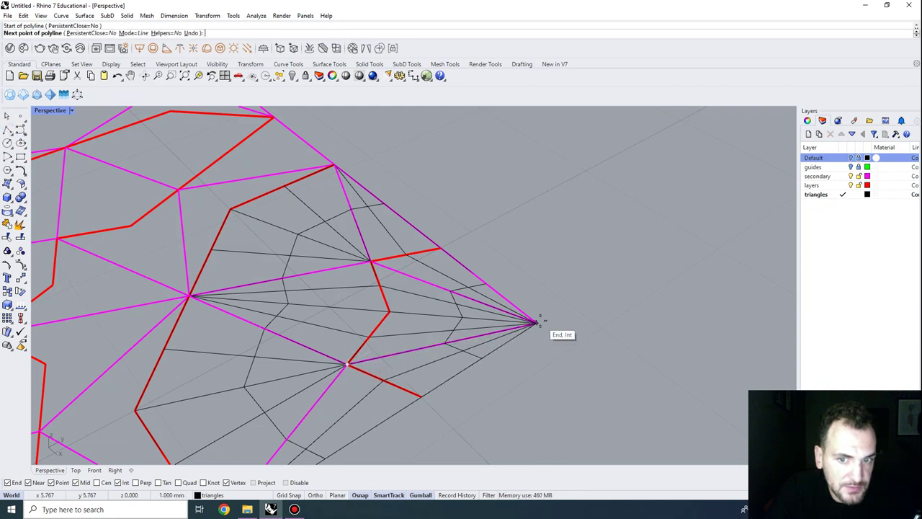
{"action": "left_click", "coordinate": [536, 324]}
{"action": "right_click", "coordinate": [537, 325]}
{"action": "scroll", "coordinate": [520, 180], "scroll_direction": "down", "scroll_amount": 2}
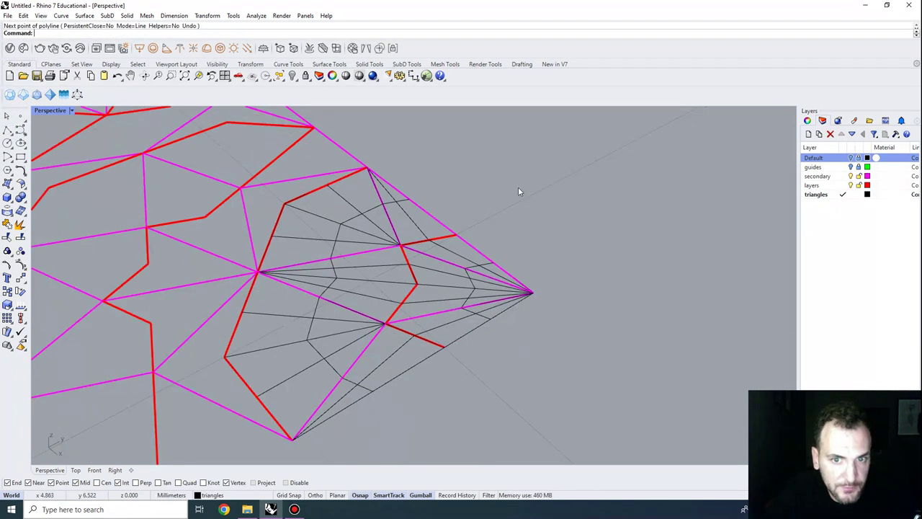
Step: Place a point at the fan's apex and move it vertically by 1 mm
{"action": "left_click", "coordinate": [20, 116]}
{"action": "left_click_drag", "start_coordinate": [512, 338], "coordinate": [583, 266]}
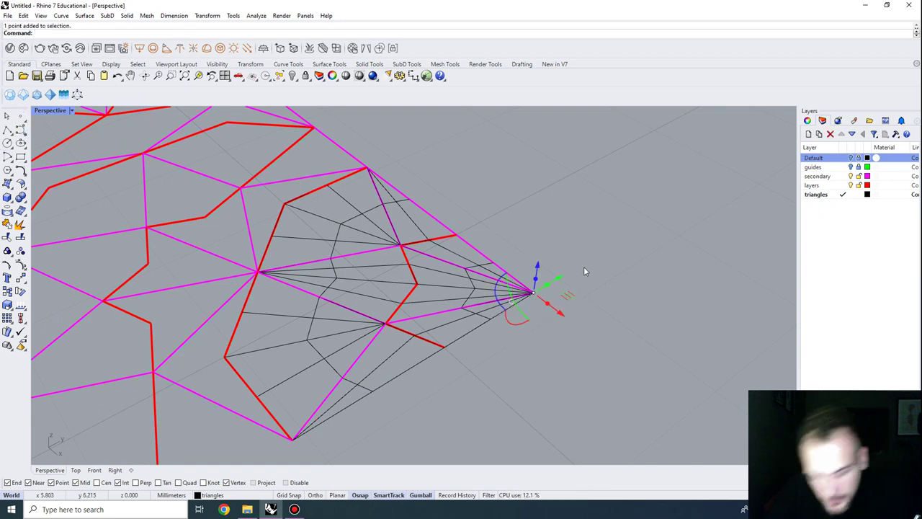
{"action": "type", "text": "M"}
{"action": "key", "text": "Return"}
{"action": "left_click", "coordinate": [93, 33]}
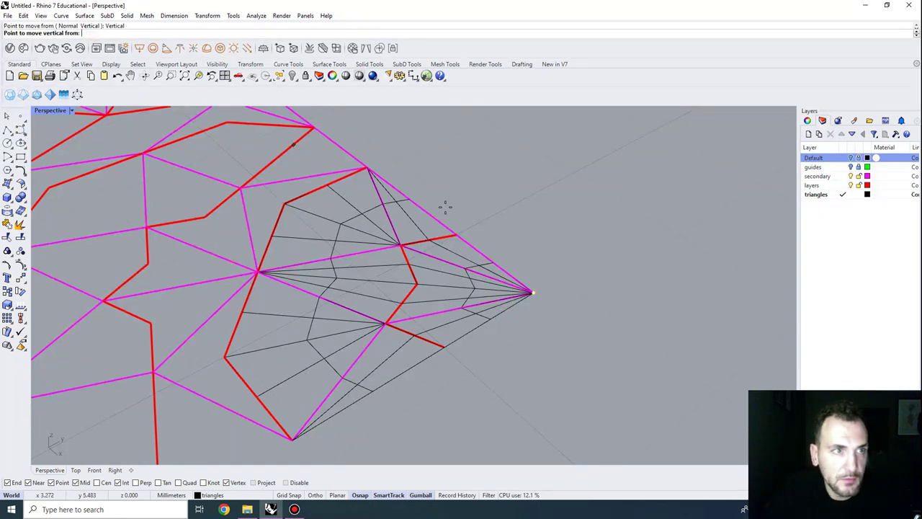
{"action": "left_click", "coordinate": [607, 316]}
{"action": "type", "text": "1"}
{"action": "key", "text": "Return"}
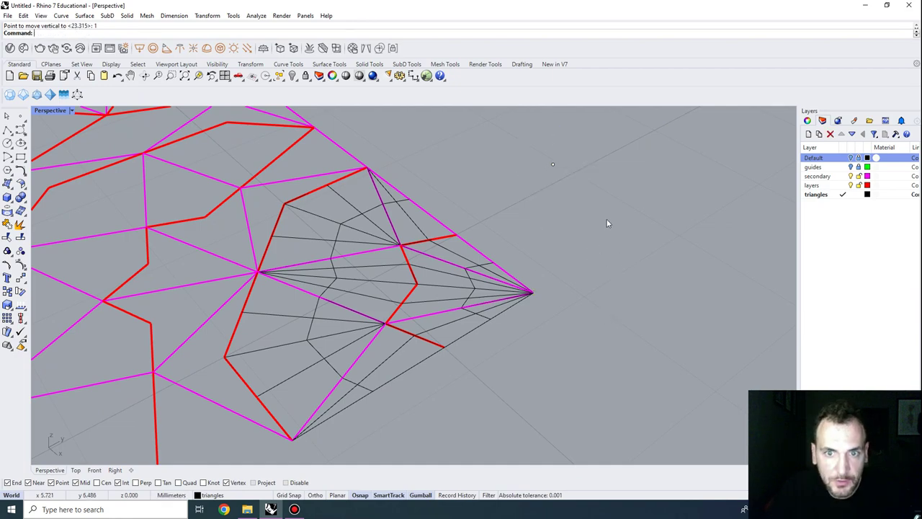
Step: Turn on the control points of the fan surfaces that meet at the apex
{"action": "right_click_drag", "start_coordinate": [607, 223], "coordinate": [526, 321]}
{"action": "left_click", "coordinate": [529, 322]}
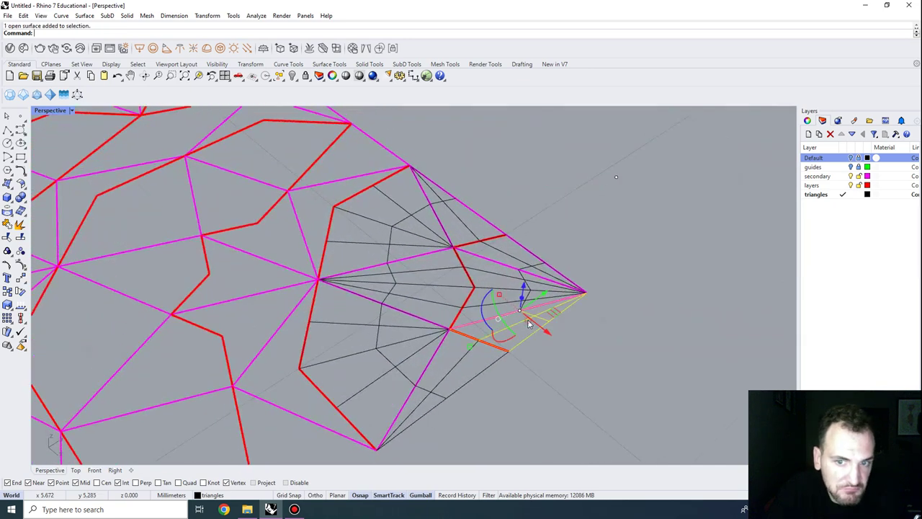
{"action": "left_click", "coordinate": [507, 255], "text": "shift"}
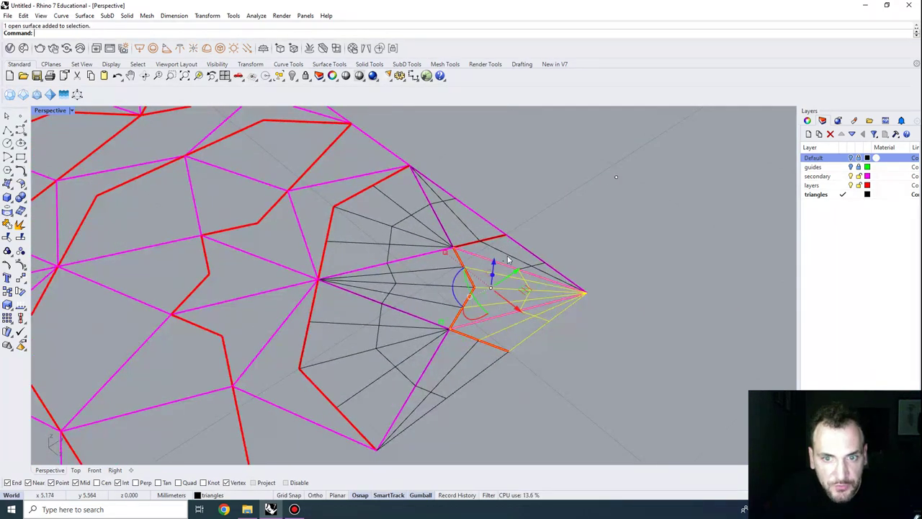
{"action": "left_click", "coordinate": [21, 279]}
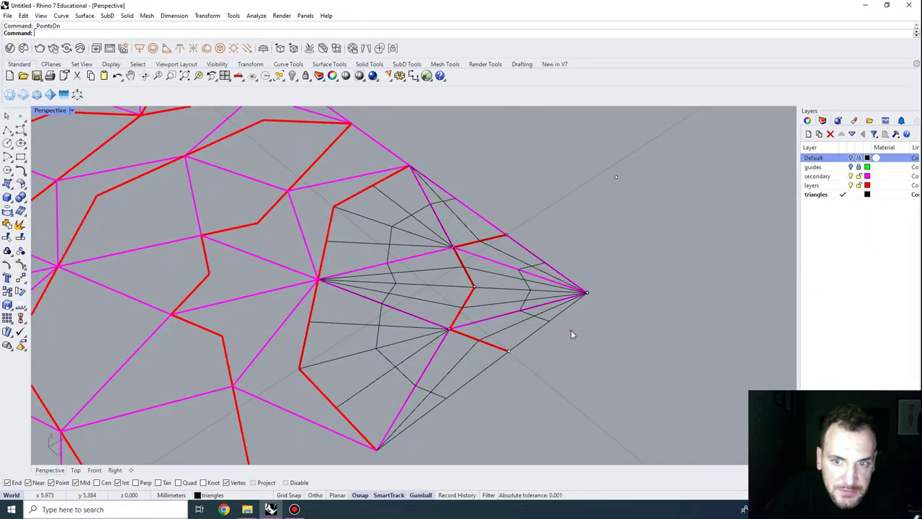
Step: Move the surfaces' control points at the apex vertically up to the height of the raised point
{"action": "left_click_drag", "start_coordinate": [570, 330], "coordinate": [617, 286]}
{"action": "type", "text": "m"}
{"action": "key", "text": "Return"}
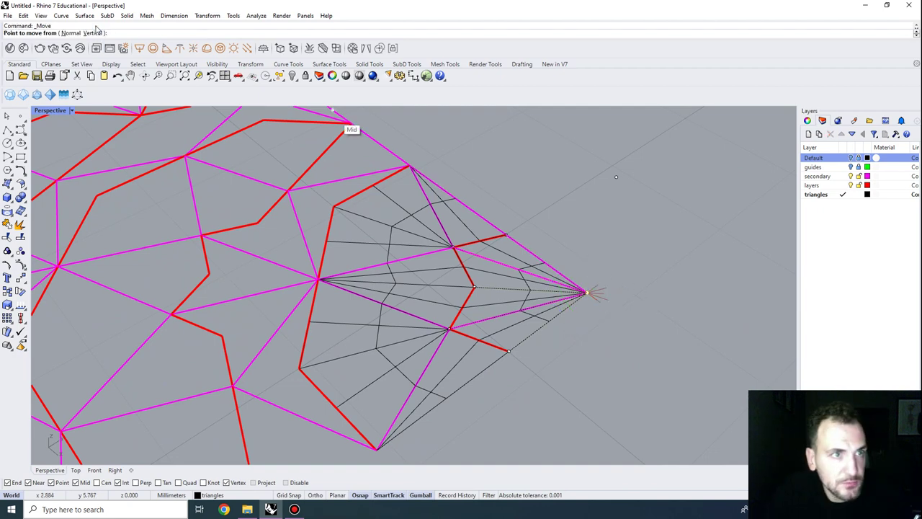
{"action": "left_click", "coordinate": [92, 34]}
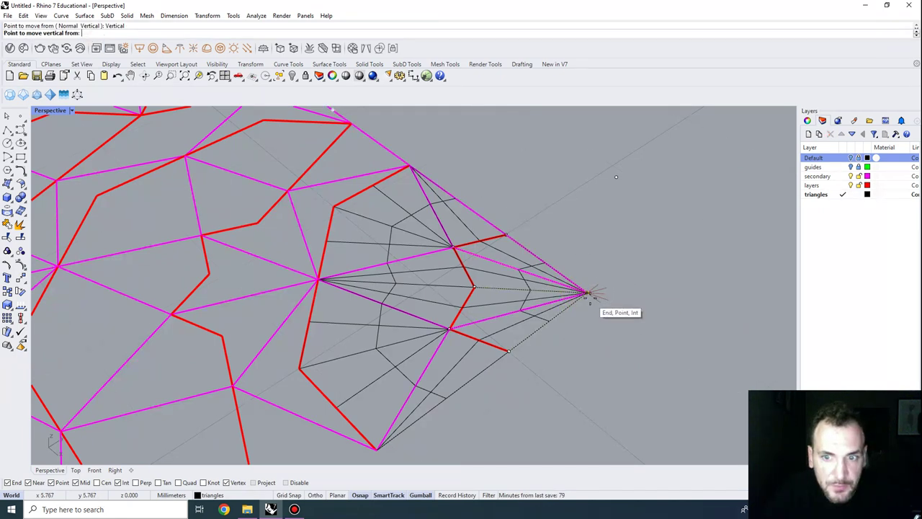
{"action": "left_click", "coordinate": [587, 292]}
{"action": "left_click", "coordinate": [621, 174]}
{"action": "right_click_drag", "start_coordinate": [621, 174], "coordinate": [502, 268]}
{"action": "right_click_drag", "start_coordinate": [484, 173], "coordinate": [449, 269]}
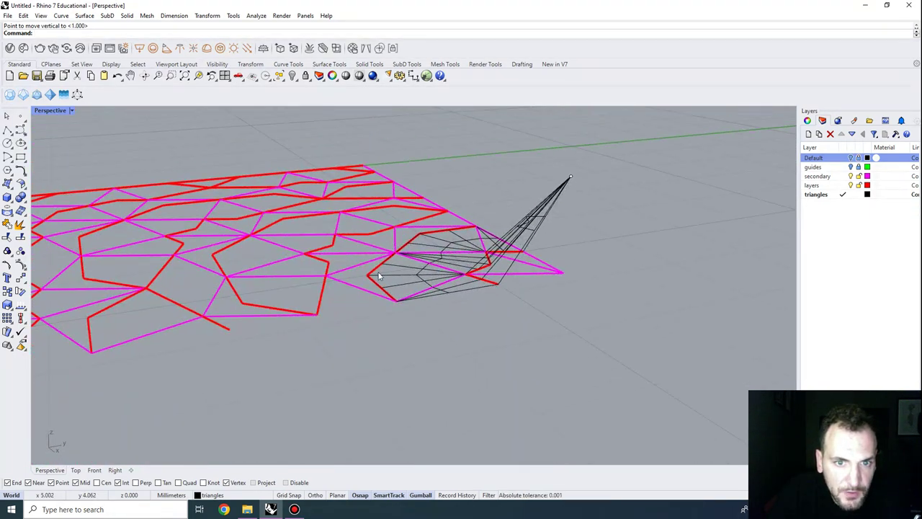
{"action": "left_click", "coordinate": [376, 273]}
{"action": "left_click", "coordinate": [481, 262]}
{"action": "scroll", "coordinate": [481, 262], "scroll_direction": "down", "scroll_amount": 4}
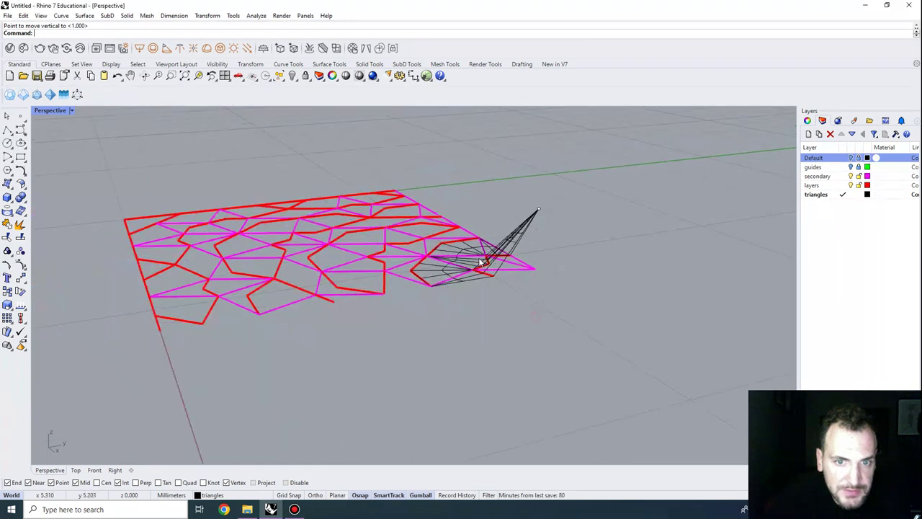
{"action": "right_click_drag", "start_coordinate": [482, 263], "coordinate": [443, 251]}
{"action": "right_click_drag", "start_coordinate": [423, 408], "coordinate": [402, 368]}
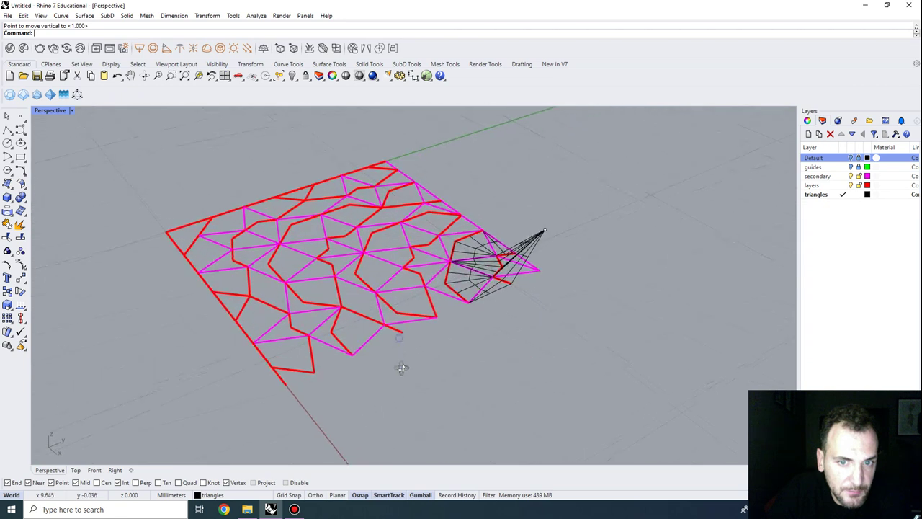
Step: Copy all curves on the "layers" layer 10 mm in the negative Y direction, beside the original pattern
{"action": "right_click", "coordinate": [817, 178]}
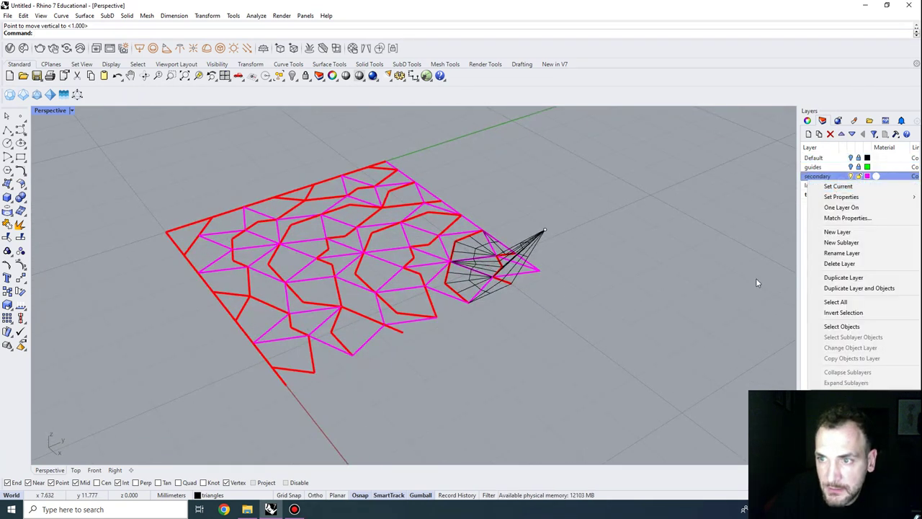
{"action": "left_click", "coordinate": [843, 194]}
{"action": "right_click", "coordinate": [836, 185]}
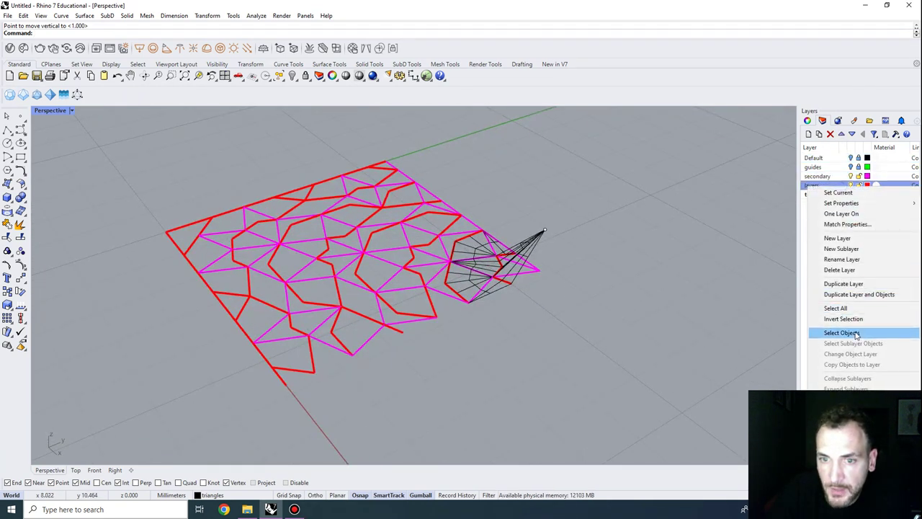
{"action": "left_click", "coordinate": [828, 333]}
{"action": "right_click_drag", "start_coordinate": [508, 288], "coordinate": [548, 238]}
{"action": "type", "text": "copy"}
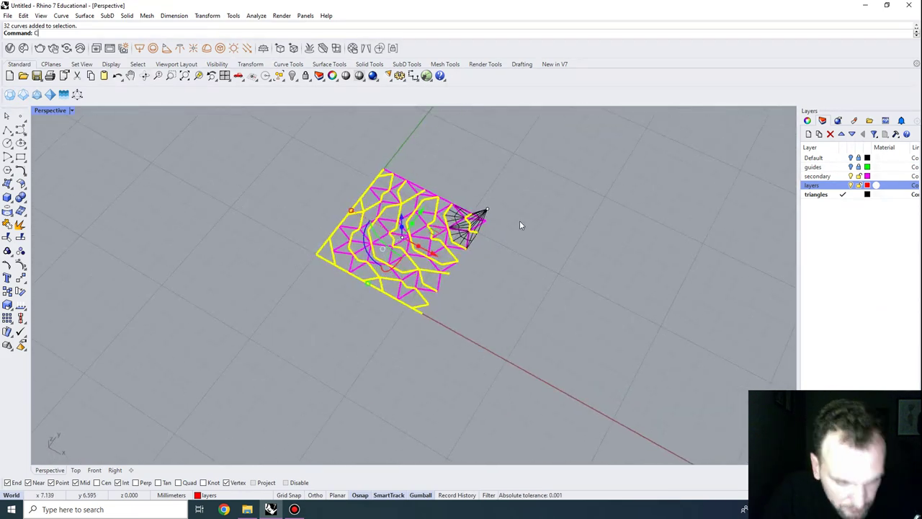
{"action": "key", "text": "Return"}
{"action": "right_click_drag", "start_coordinate": [489, 103], "coordinate": [504, 292]}
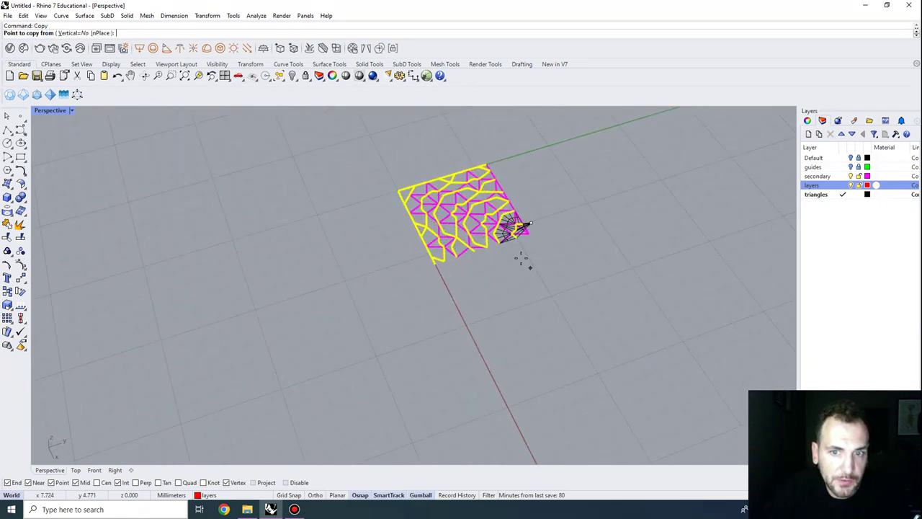
{"action": "right_click_drag", "start_coordinate": [510, 252], "coordinate": [496, 252]}
{"action": "left_click", "coordinate": [487, 246]}
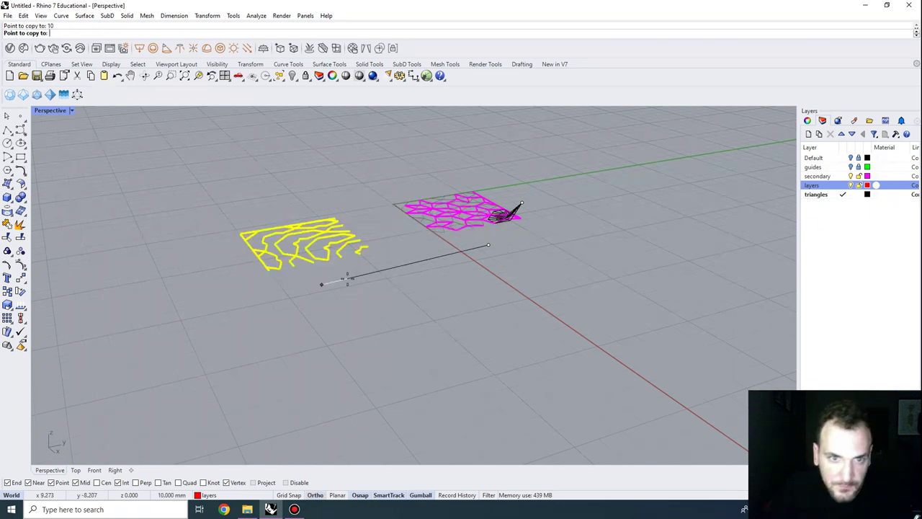
{"action": "left_click", "coordinate": [328, 276]}
{"action": "key", "text": "Return"}
{"action": "key", "text": "Escape"}
{"action": "right_click_drag", "start_coordinate": [348, 253], "coordinate": [396, 317]}
{"action": "right_click_drag", "start_coordinate": [404, 275], "coordinate": [483, 353]}
{"action": "left_click_drag", "start_coordinate": [483, 354], "coordinate": [153, 214]}
{"action": "type", "text": "m"}
{"action": "key", "text": "Return"}
{"action": "key", "text": "Escape"}
{"action": "key", "text": "Escape"}
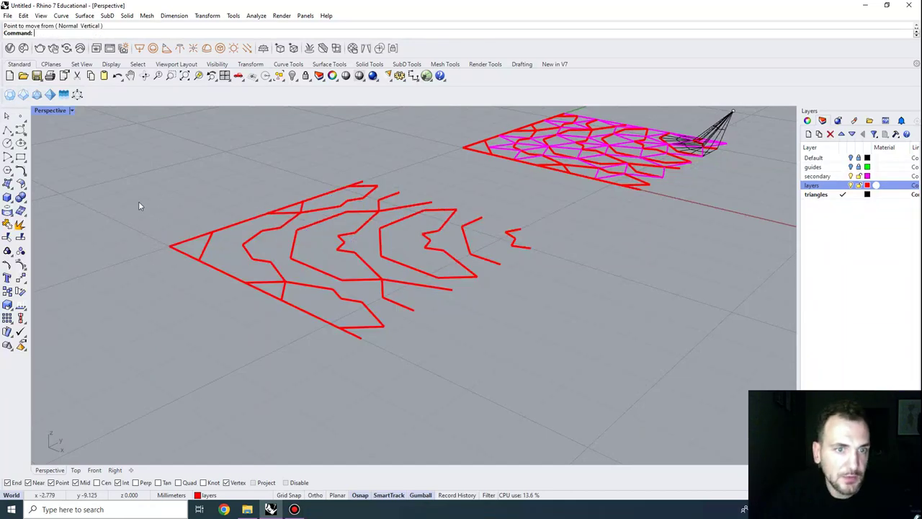
Step: Move all copied red curves except the innermost zigzag tier vertically by -1 mm
{"action": "left_click_drag", "start_coordinate": [132, 145], "coordinate": [511, 390]}
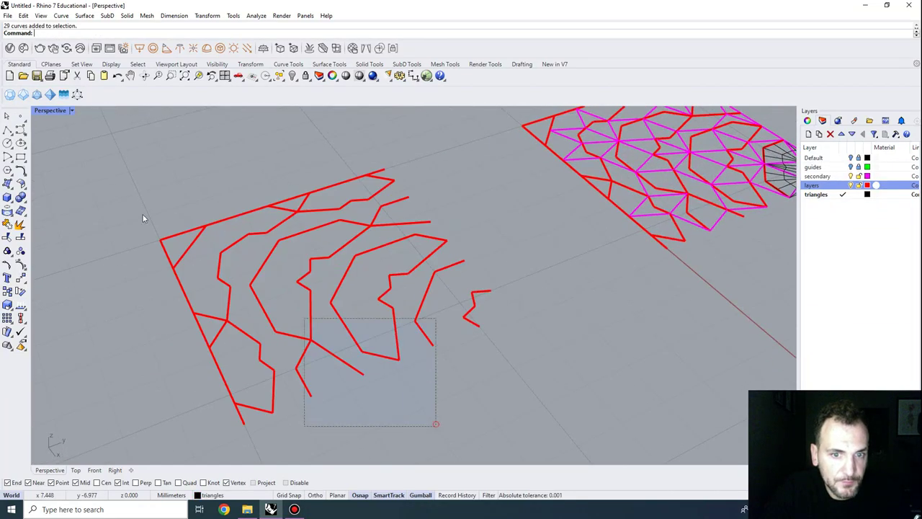
{"action": "left_click_drag", "start_coordinate": [143, 218], "coordinate": [144, 216]}
{"action": "type", "text": "m"}
{"action": "key", "text": "Return"}
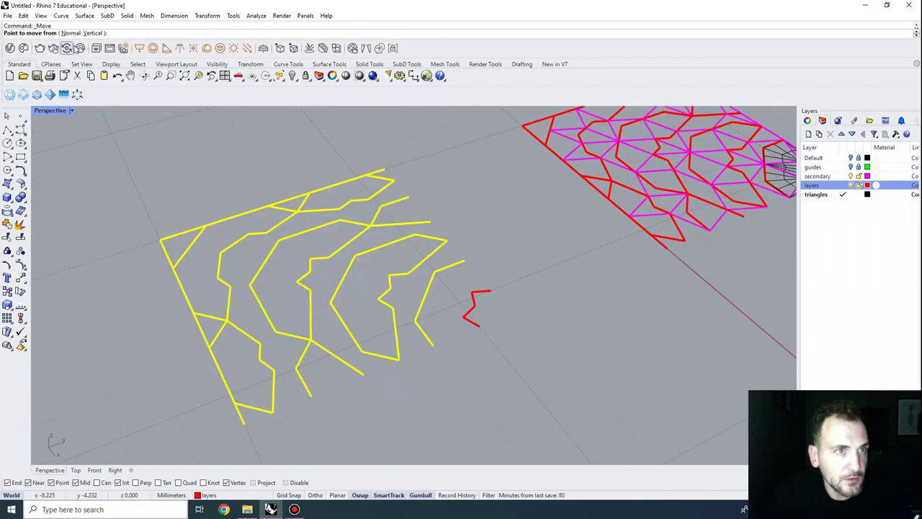
{"action": "left_click", "coordinate": [94, 32]}
{"action": "type", "text": "-1"}
{"action": "key", "text": "Return"}
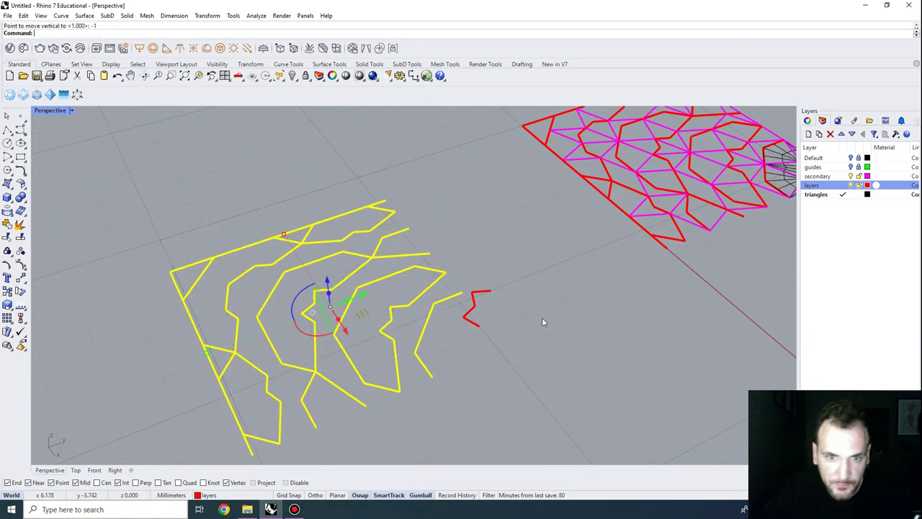
Step: Exclude the second-innermost tier from the selected copied curves and move the rest vertically by -1 mm
{"action": "right_click_drag", "start_coordinate": [562, 369], "coordinate": [482, 340]}
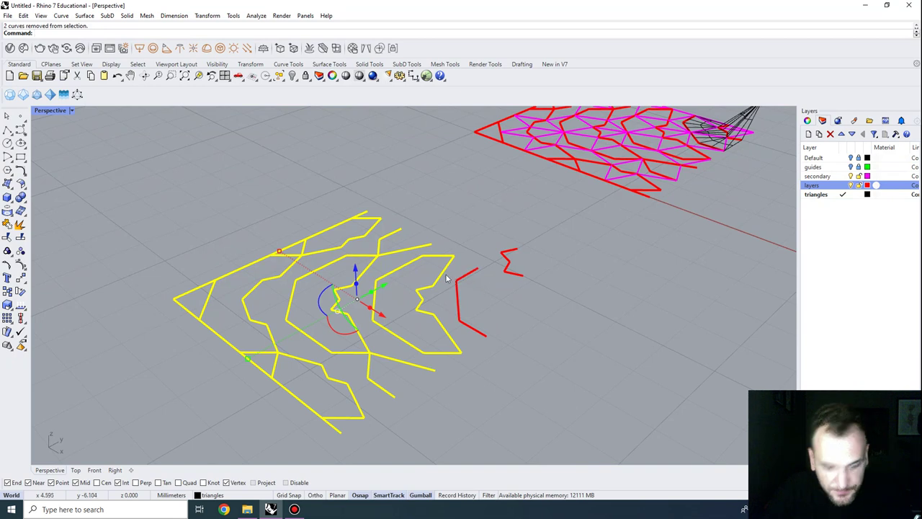
{"action": "type", "text": "M"}
{"action": "key", "text": "Return"}
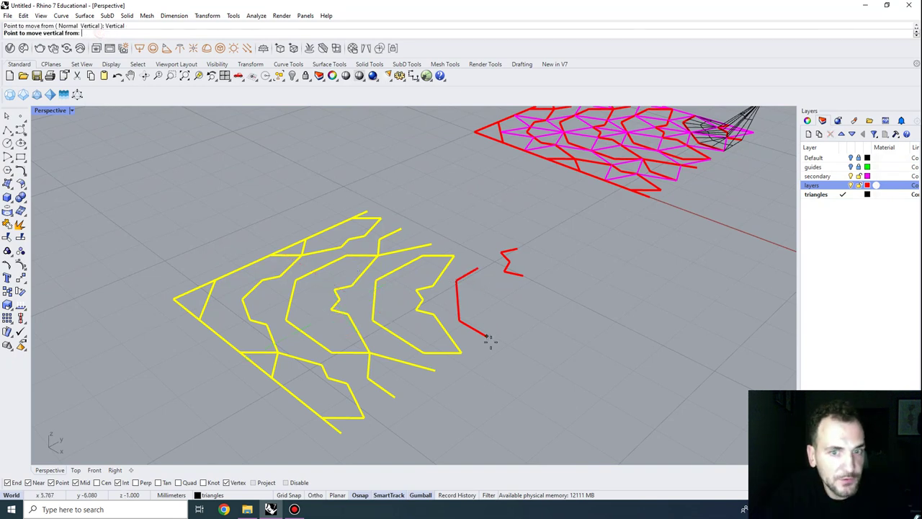
{"action": "left_click", "coordinate": [490, 341]}
{"action": "type", "text": "-1"}
{"action": "key", "text": "Return"}
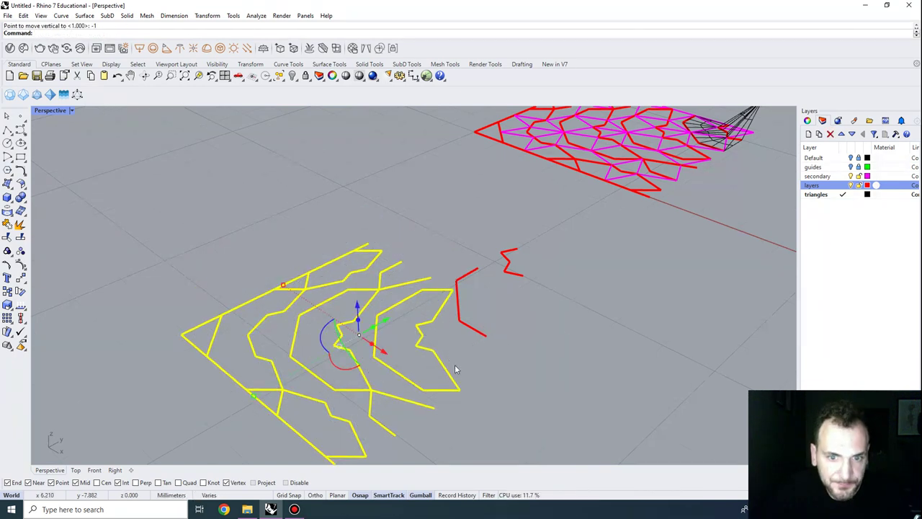
Step: Exclude the third tier's zigzag curve from the selection and move the remaining outer tier curves vertically by -1 mm
{"action": "left_click_drag", "start_coordinate": [405, 344], "coordinate": [404, 350], "text": "ctrl"}
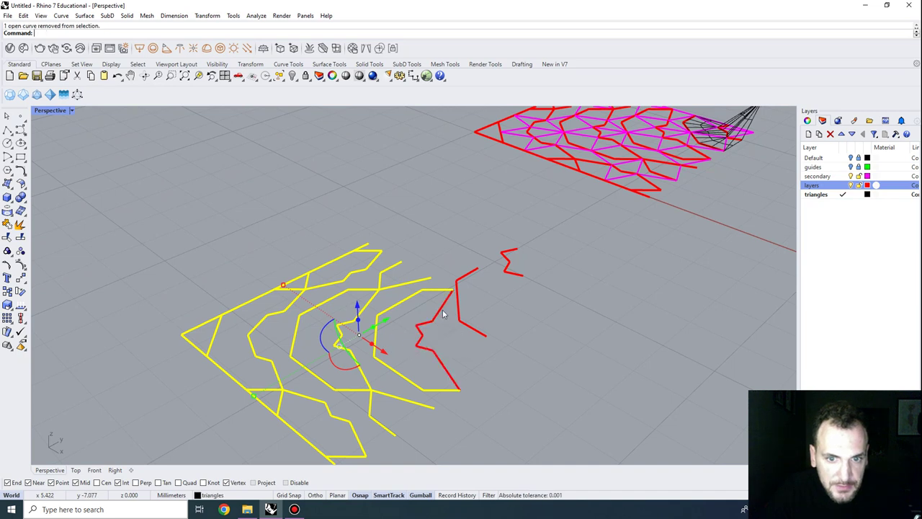
{"action": "key", "text": "Return"}
{"action": "left_click", "coordinate": [93, 34]}
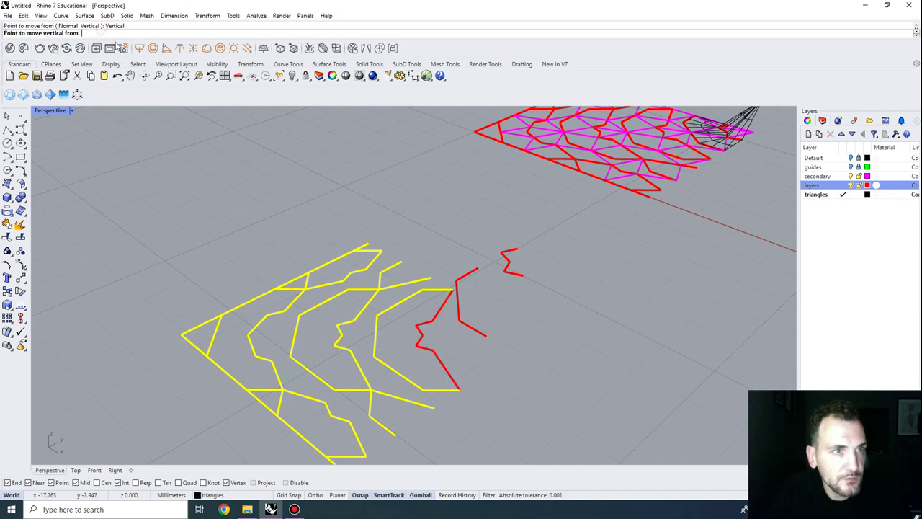
{"action": "left_click", "coordinate": [438, 291]}
{"action": "type", "text": "-1"}
{"action": "key", "text": "Return"}
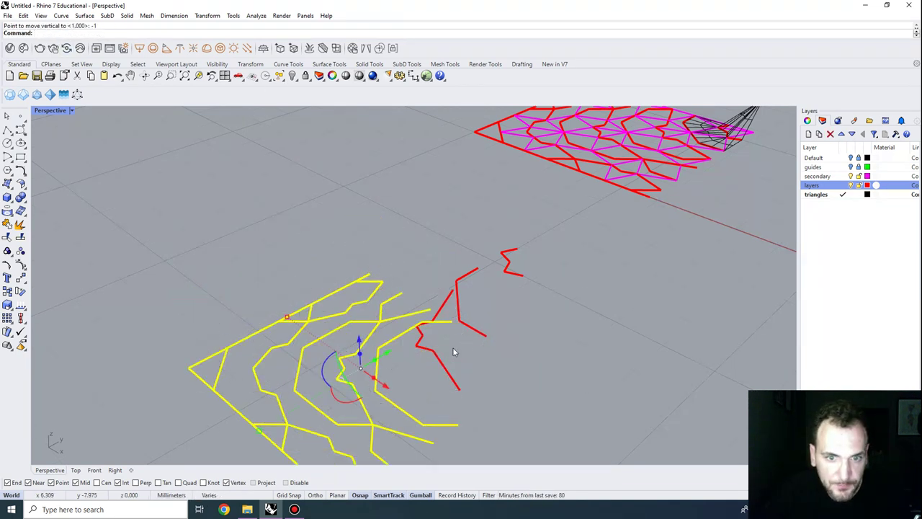
Step: Exclude the fourth tier's angular curve from the selection and move the remaining outer tiers vertically by -1 mm
{"action": "right_click_drag", "start_coordinate": [454, 352], "coordinate": [483, 288]}
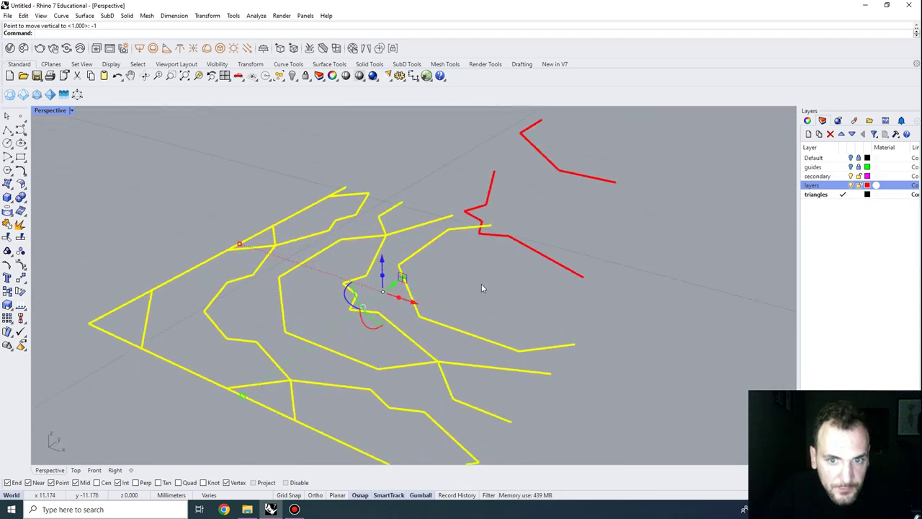
{"action": "left_click_drag", "start_coordinate": [513, 348], "coordinate": [513, 348], "text": "ctrl"}
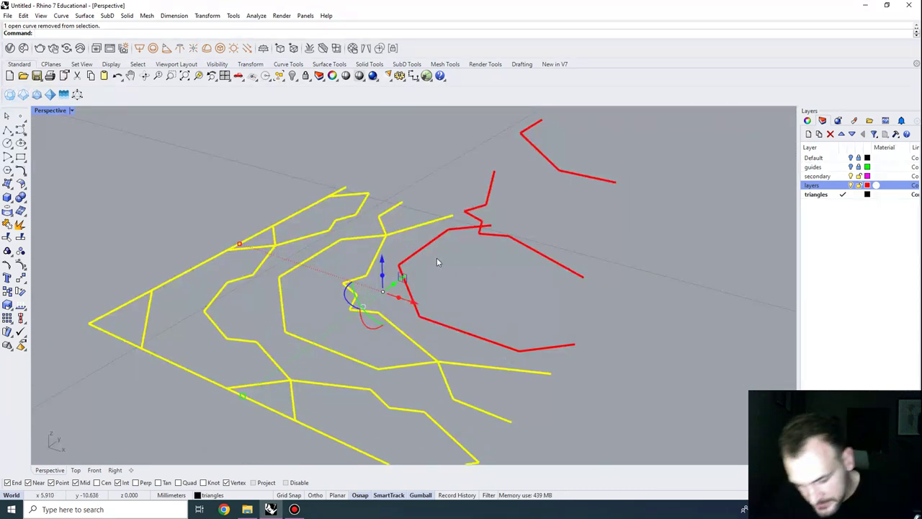
{"action": "key", "text": "Return"}
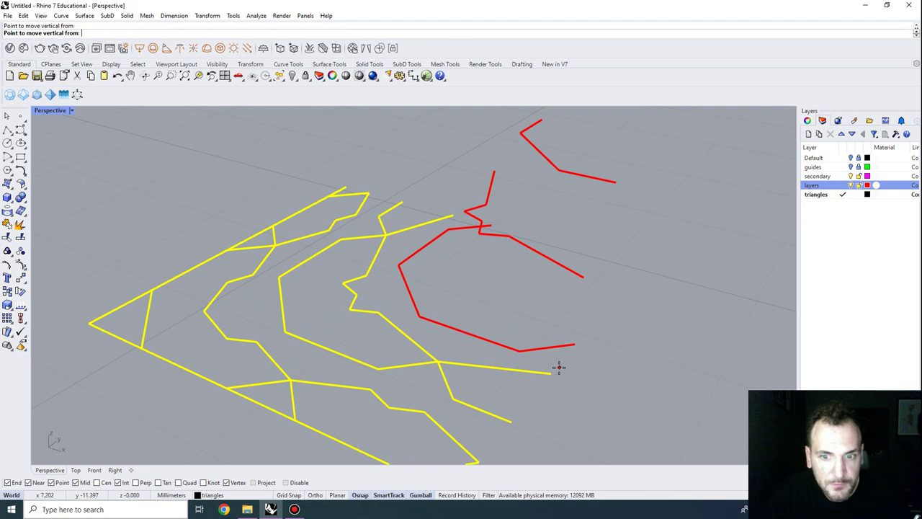
{"action": "left_click", "coordinate": [559, 368]}
{"action": "type", "text": "-1"}
{"action": "key", "text": "Return"}
Step: Exclude the fifth tier's long zigzag curve from the selection and move the remaining outer tiers vertically by -1 mm
{"action": "scroll", "coordinate": [552, 315], "scroll_direction": "down", "scroll_amount": 5}
{"action": "right_click_drag", "start_coordinate": [617, 370], "coordinate": [525, 393], "text": "shift"}
{"action": "scroll", "coordinate": [522, 389], "scroll_direction": "up", "scroll_amount": 5}
{"action": "left_click_drag", "start_coordinate": [521, 347], "coordinate": [520, 345], "text": "ctrl"}
{"action": "key", "text": "ctrl+z"}
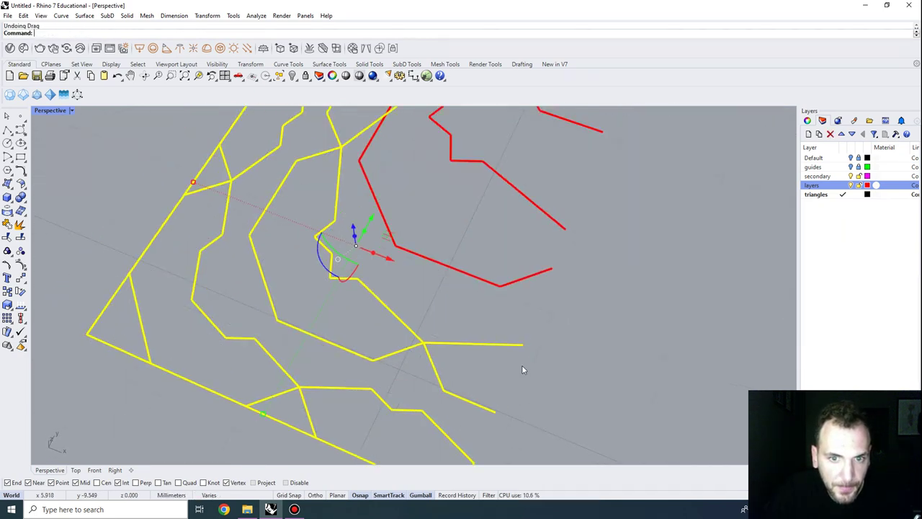
{"action": "left_click", "coordinate": [479, 343], "text": "ctrl"}
{"action": "scroll", "coordinate": [446, 288], "scroll_direction": "down", "scroll_amount": 2}
{"action": "right_click_drag", "start_coordinate": [544, 329], "coordinate": [433, 256]}
{"action": "key", "text": "Return"}
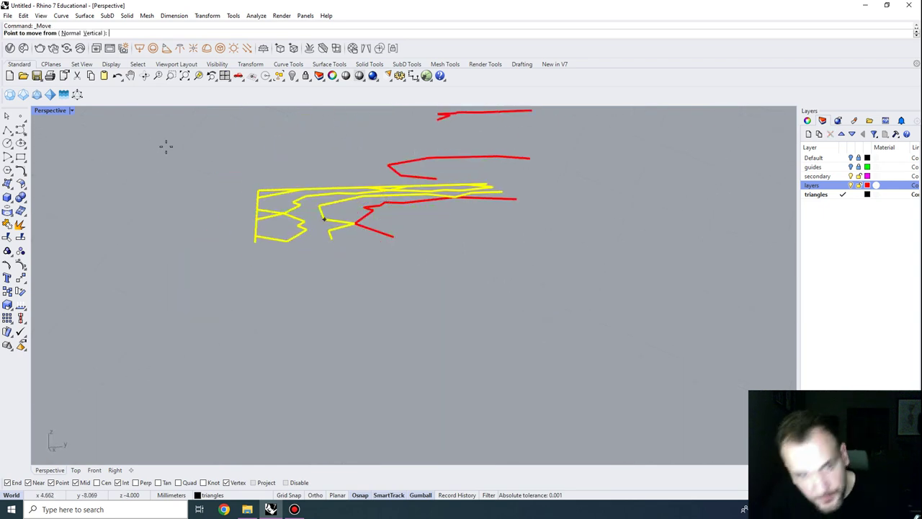
{"action": "left_click", "coordinate": [75, 33]}
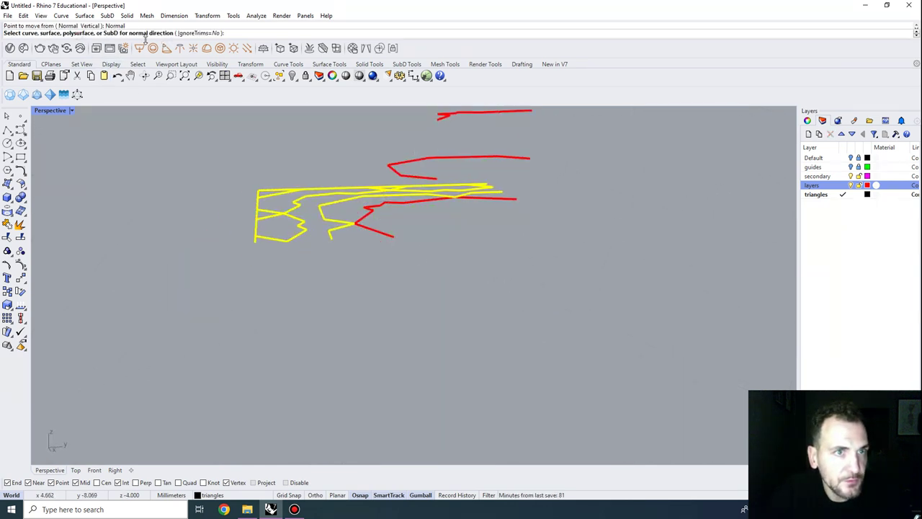
{"action": "key", "text": "Escape"}
{"action": "right_click", "coordinate": [322, 199]}
{"action": "left_click", "coordinate": [92, 33]}
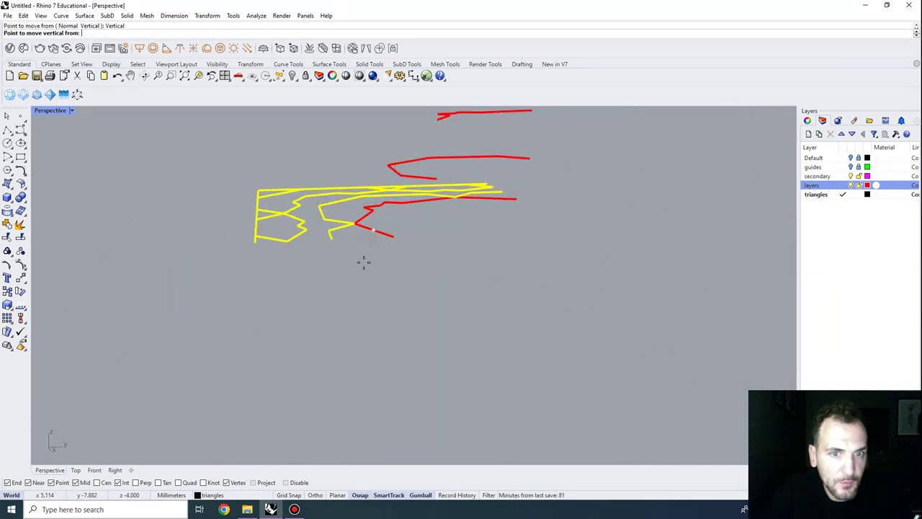
{"action": "left_click", "coordinate": [393, 237]}
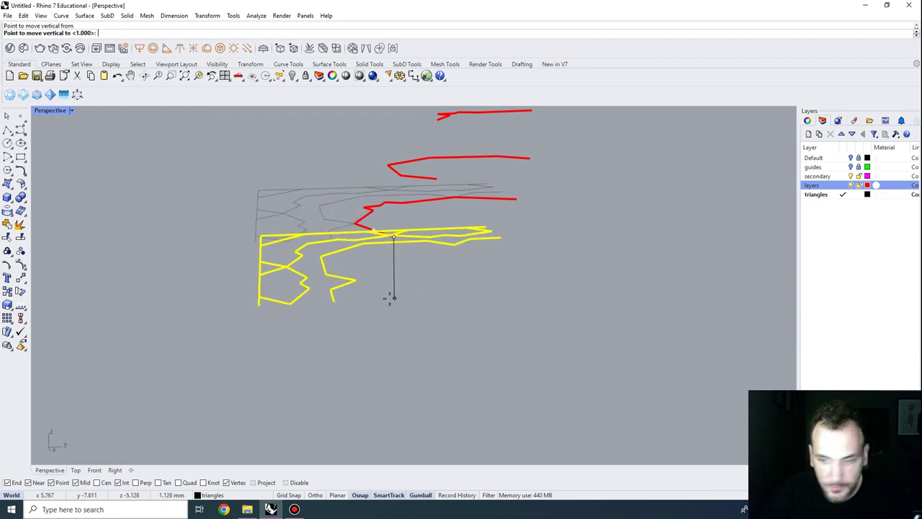
{"action": "type", "text": "-1"}
{"action": "key", "text": "Return"}
Step: Select the outer edges, their short connecting lines and the adjoining zigzag tier, and move them vertically by -1 mm
{"action": "key", "text": "Escape"}
{"action": "mouse_move", "coordinate": [446, 286]}
{"action": "right_mouse_down"}
{"action": "mouse_move", "coordinate": [439, 290]}
{"action": "mouse_move", "coordinate": [465, 276]}
{"action": "mouse_move", "coordinate": [531, 267]}
{"action": "mouse_move", "coordinate": [310, 266]}
{"action": "mouse_move", "coordinate": [195, 278]}
{"action": "mouse_move", "coordinate": [171, 270]}
{"action": "mouse_move", "coordinate": [376, 258]}
{"action": "mouse_move", "coordinate": [350, 231]}
{"action": "mouse_move", "coordinate": [325, 232]}
{"action": "mouse_move", "coordinate": [531, 247]}
{"action": "mouse_move", "coordinate": [509, 237]}
{"action": "mouse_move", "coordinate": [487, 332]}
{"action": "mouse_move", "coordinate": [500, 331]}
{"action": "mouse_move", "coordinate": [476, 284]}
{"action": "mouse_move", "coordinate": [500, 267]}
{"action": "mouse_move", "coordinate": [506, 292]}
{"action": "mouse_move", "coordinate": [303, 309]}
{"action": "mouse_move", "coordinate": [264, 259]}
{"action": "mouse_move", "coordinate": [317, 258]}
{"action": "mouse_move", "coordinate": [322, 290]}
{"action": "right_mouse_up"}
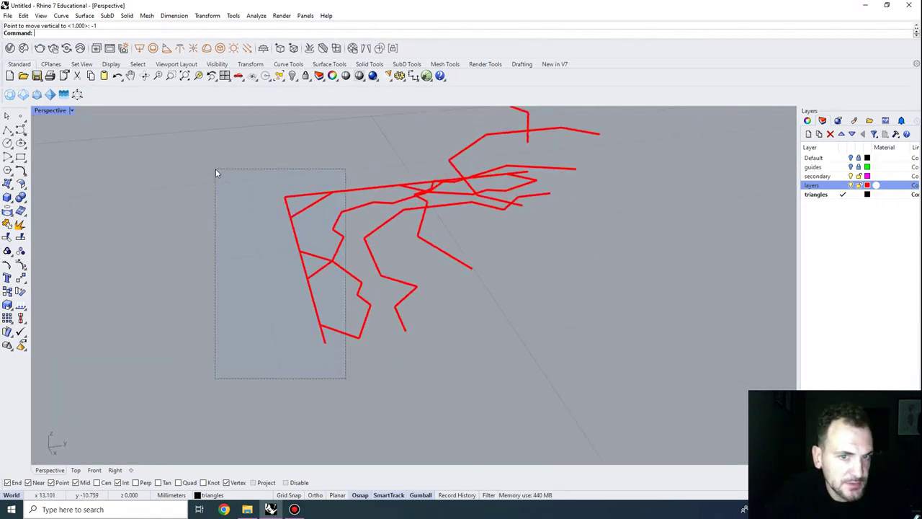
{"action": "left_click_drag", "start_coordinate": [215, 173], "coordinate": [216, 173]}
{"action": "right_click_drag", "start_coordinate": [331, 326], "coordinate": [300, 183]}
{"action": "right_click_drag", "start_coordinate": [347, 161], "coordinate": [336, 129]}
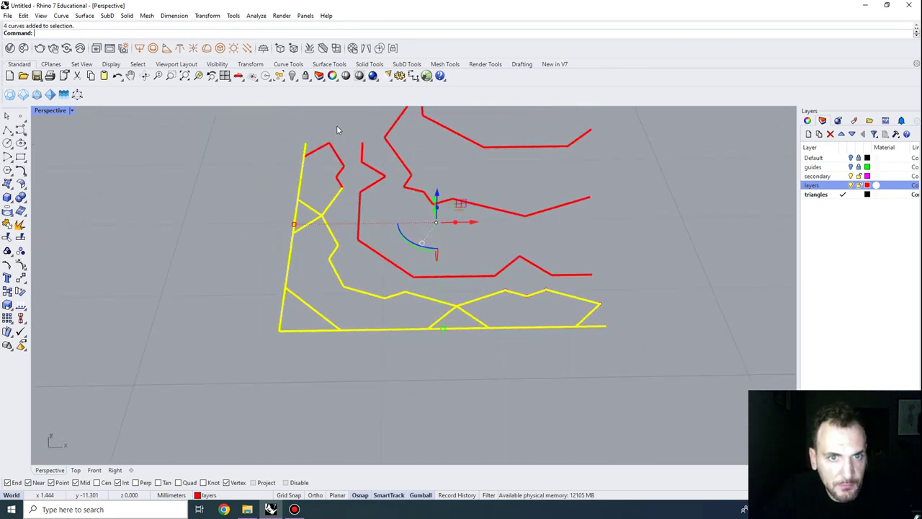
{"action": "left_click_drag", "start_coordinate": [286, 189], "coordinate": [286, 190]}
{"action": "right_click_drag", "start_coordinate": [286, 189], "coordinate": [257, 240]}
{"action": "type", "text": "M"}
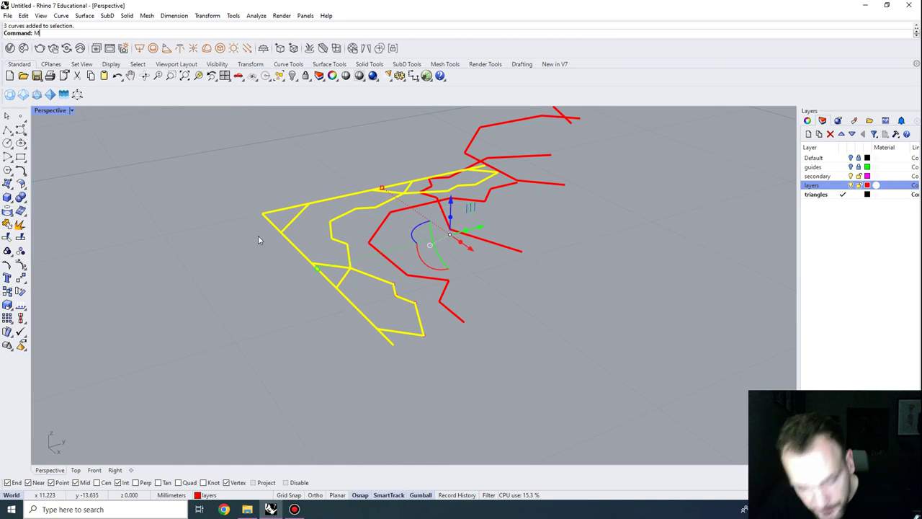
{"action": "type", "text": "ove"}
{"action": "key", "text": "Return"}
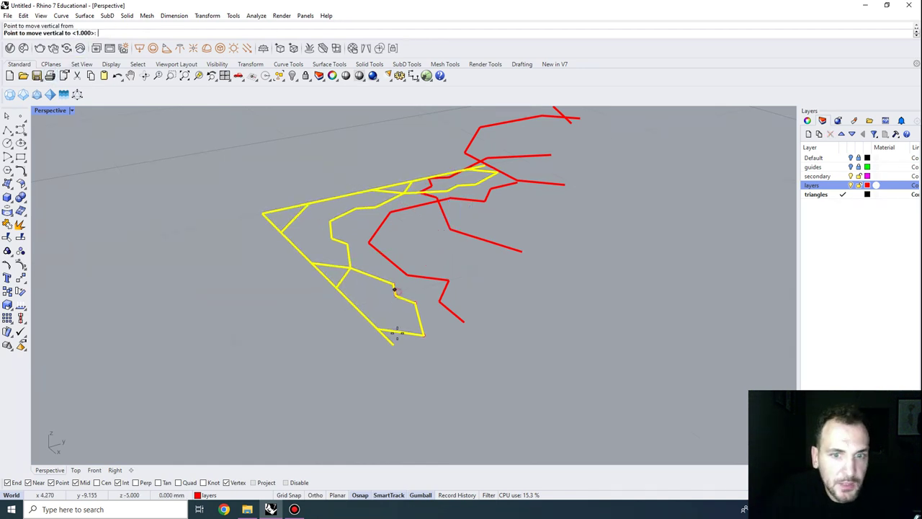
{"action": "type", "text": "-1"}
{"action": "key", "text": "Return"}
Step: Select only the outer edge lines with their short corner and connecting lines, and move them vertically by -1 mm
{"action": "right_click_drag", "start_coordinate": [598, 336], "coordinate": [314, 306]}
{"action": "left_click_drag", "start_coordinate": [303, 403], "coordinate": [298, 389]}
{"action": "left_click_drag", "start_coordinate": [275, 330], "coordinate": [250, 262]}
{"action": "right_click_drag", "start_coordinate": [249, 262], "coordinate": [317, 285]}
{"action": "right_click_drag", "start_coordinate": [225, 234], "coordinate": [277, 286]}
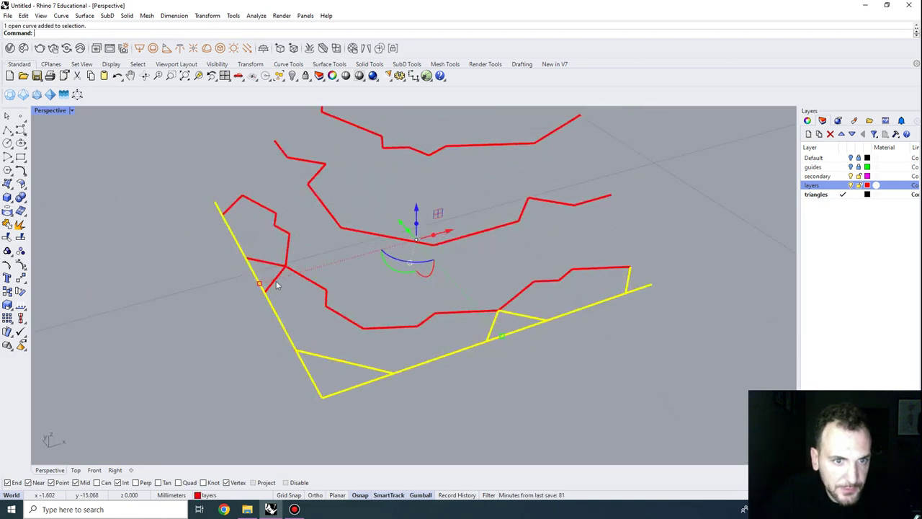
{"action": "right_click_drag", "start_coordinate": [221, 216], "coordinate": [139, 233]}
{"action": "type", "text": "m"}
{"action": "key", "text": "Return"}
{"action": "left_click", "coordinate": [241, 245]}
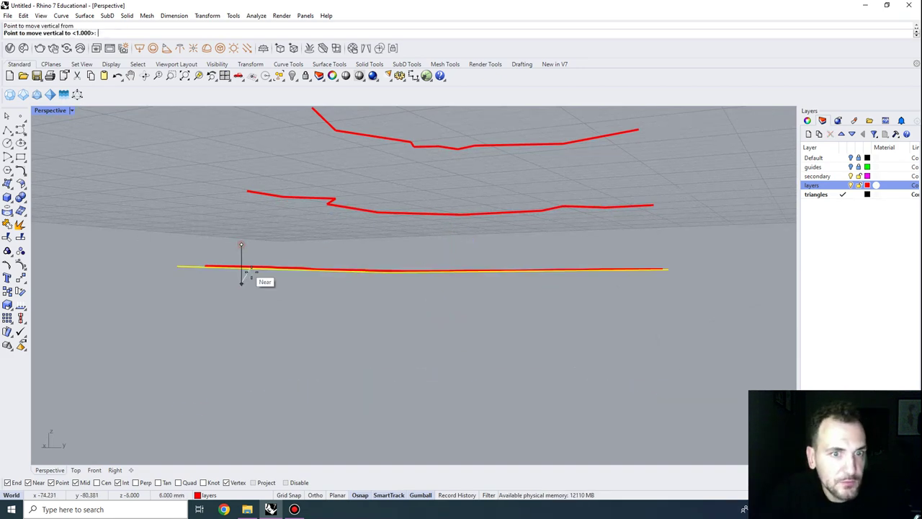
{"action": "type", "text": "-1"}
{"action": "key", "text": "Return"}
Step: Select the fan surfaces that rise to the raised apex point over the original pattern
{"action": "right_click_drag", "start_coordinate": [253, 274], "coordinate": [327, 373]}
{"action": "right_click_drag", "start_coordinate": [308, 331], "coordinate": [654, 252]}
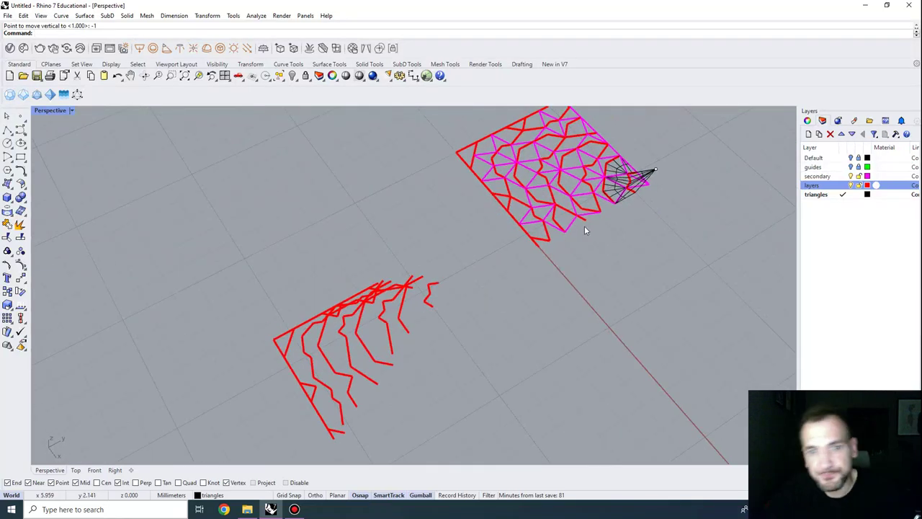
{"action": "right_click_drag", "start_coordinate": [572, 224], "coordinate": [546, 210]}
{"action": "scroll", "coordinate": [545, 210], "scroll_direction": "up", "scroll_amount": 6}
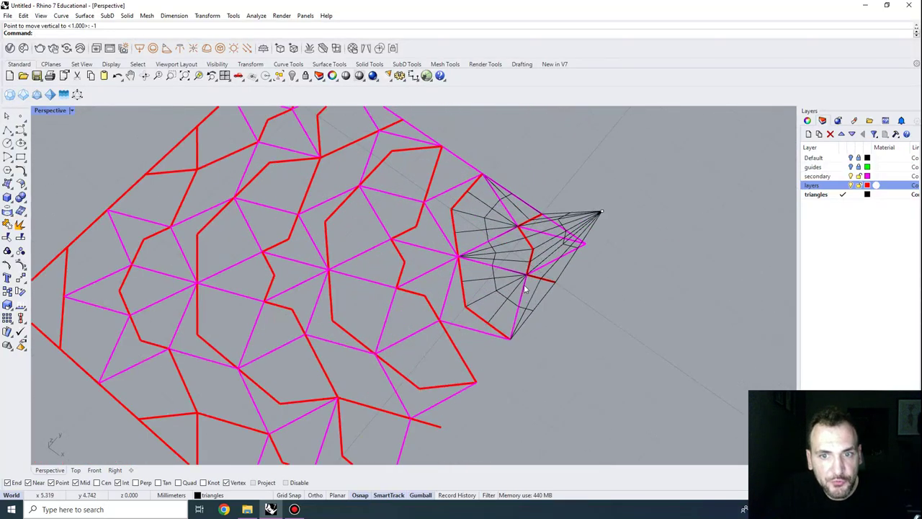
{"action": "scroll", "coordinate": [505, 218], "scroll_direction": "down", "scroll_amount": 9}
{"action": "right_click_drag", "start_coordinate": [455, 423], "coordinate": [471, 291], "text": "shift"}
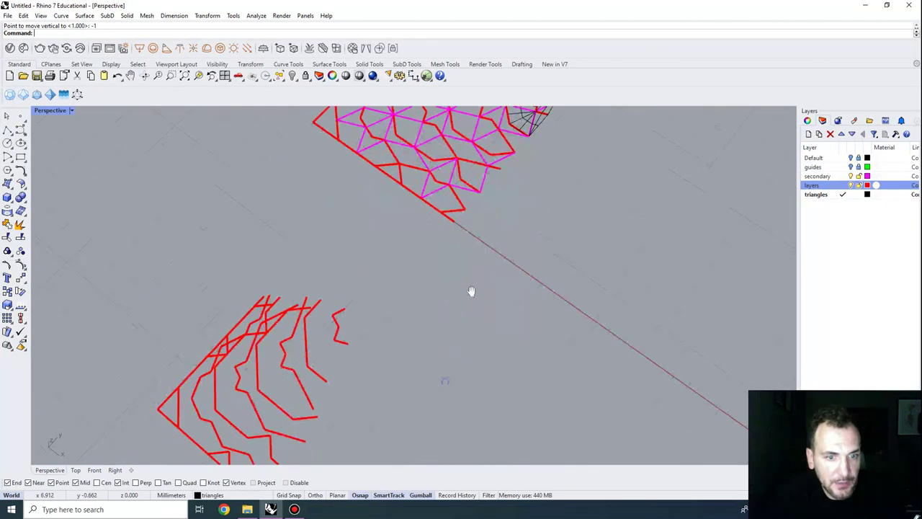
{"action": "scroll", "coordinate": [427, 247], "scroll_direction": "up", "scroll_amount": 10}
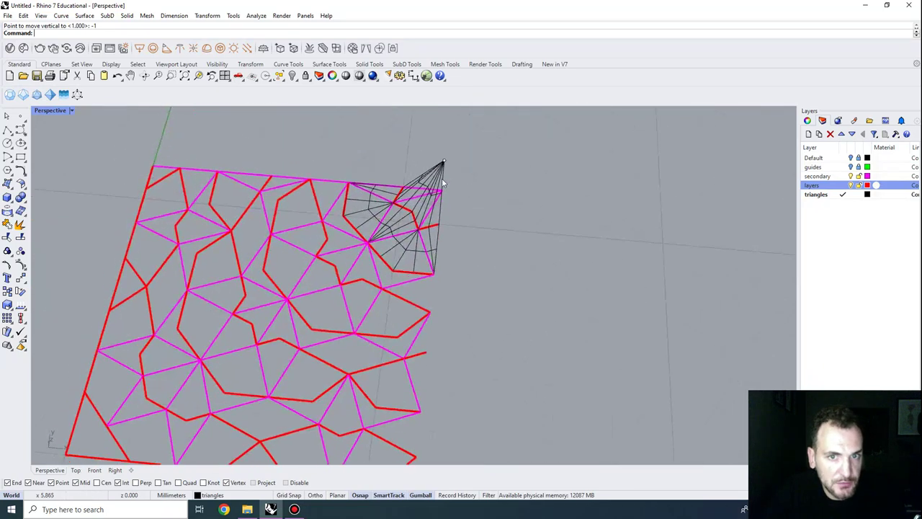
{"action": "left_click_drag", "start_coordinate": [441, 178], "coordinate": [401, 172]}
{"action": "key", "text": "ctrl+z"}
{"action": "right_click_drag", "start_coordinate": [461, 189], "coordinate": [537, 144]}
{"action": "left_click", "coordinate": [529, 136]}
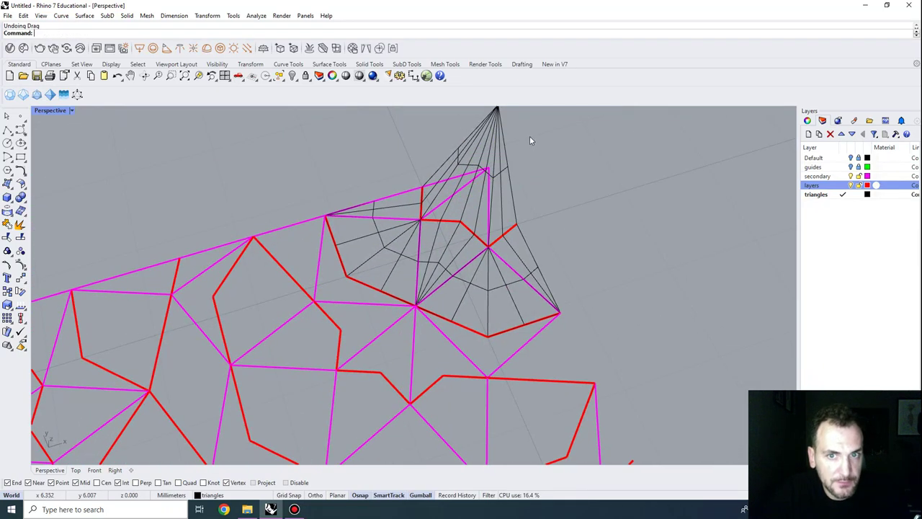
{"action": "left_click_drag", "start_coordinate": [530, 136], "coordinate": [459, 128]}
{"action": "right_click_drag", "start_coordinate": [537, 186], "coordinate": [442, 195]}
{"action": "scroll", "coordinate": [443, 195], "scroll_direction": "down", "scroll_amount": 8}
{"action": "type", "text": "m"}
{"action": "key", "text": "Return"}
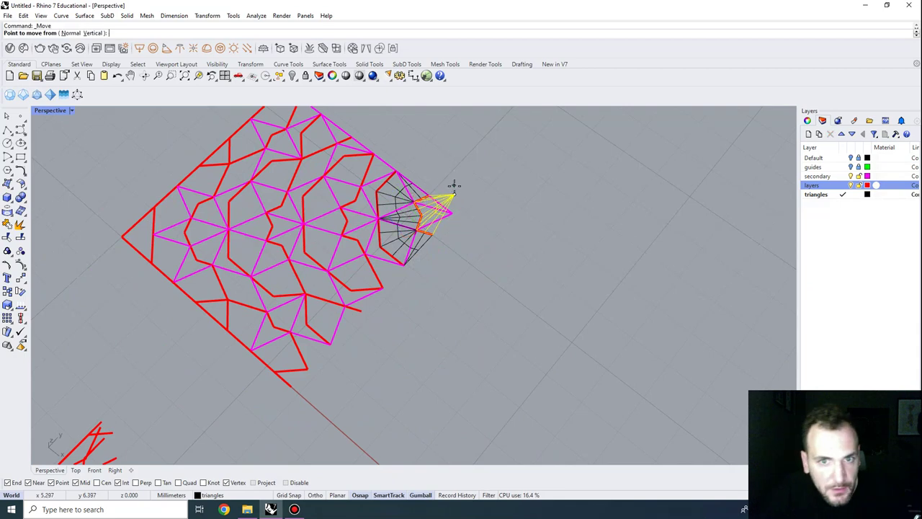
{"action": "left_click", "coordinate": [456, 192]}
{"action": "scroll", "coordinate": [456, 191], "scroll_direction": "down", "scroll_amount": 2}
{"action": "right_click_drag", "start_coordinate": [253, 345], "coordinate": [412, 145], "text": "shift"}
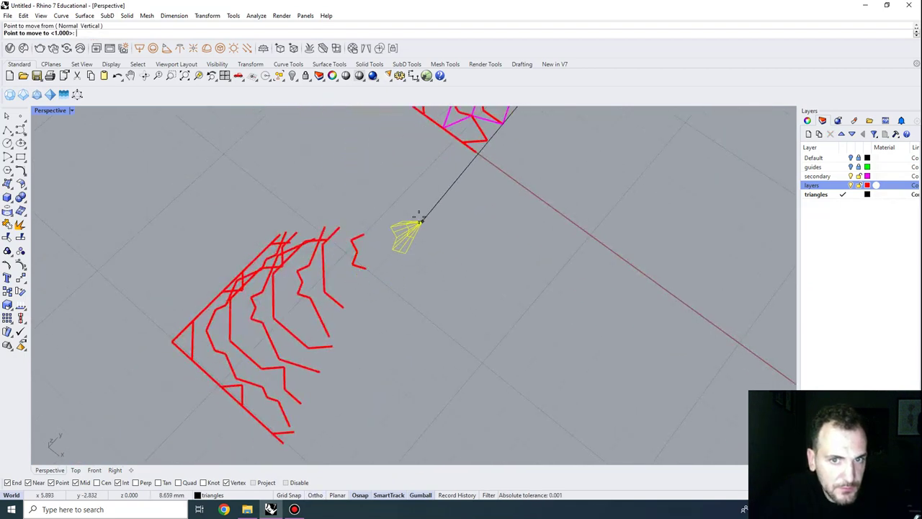
{"action": "key", "text": "Escape"}
Step: Move the selected apex surfaces from the original pattern onto the copied innermost zigzag tier
{"action": "scroll", "coordinate": [425, 212], "scroll_direction": "down", "scroll_amount": 1}
{"action": "right_click_drag", "start_coordinate": [541, 108], "coordinate": [508, 235], "text": "shift"}
{"action": "type", "text": "m"}
{"action": "key", "text": "Return"}
{"action": "right_click_drag", "start_coordinate": [555, 278], "coordinate": [559, 224]}
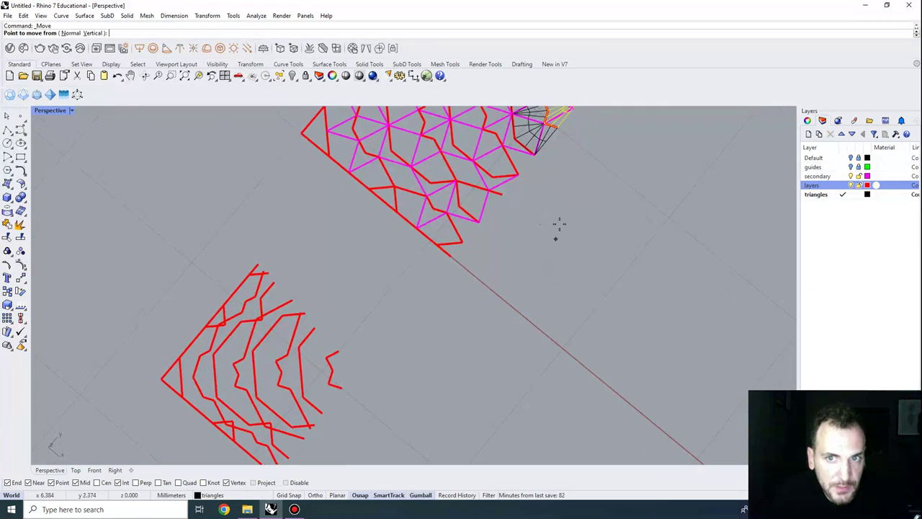
{"action": "left_click", "coordinate": [559, 134]}
{"action": "left_click", "coordinate": [343, 373]}
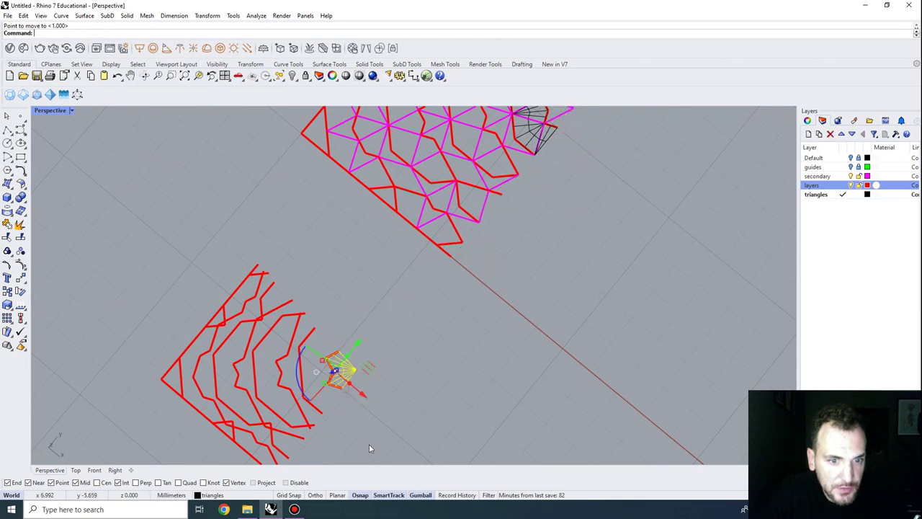
Step: Copy the two adjacent lower surfaces at the original fan's open end to the matching vertex of the copied innermost zigzag tier
{"action": "right_click_drag", "start_coordinate": [369, 443], "coordinate": [425, 346]}
{"action": "right_click_drag", "start_coordinate": [461, 137], "coordinate": [384, 266], "text": "shift"}
{"action": "scroll", "coordinate": [351, 234], "scroll_direction": "up", "scroll_amount": 6}
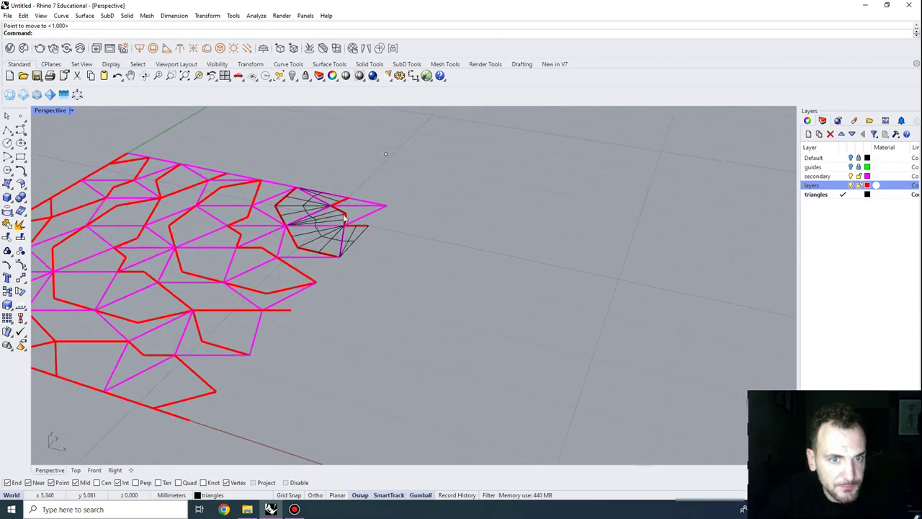
{"action": "right_click_drag", "start_coordinate": [340, 205], "coordinate": [354, 253]}
{"action": "left_click", "coordinate": [358, 251]}
{"action": "left_click", "coordinate": [326, 249], "text": "shift"}
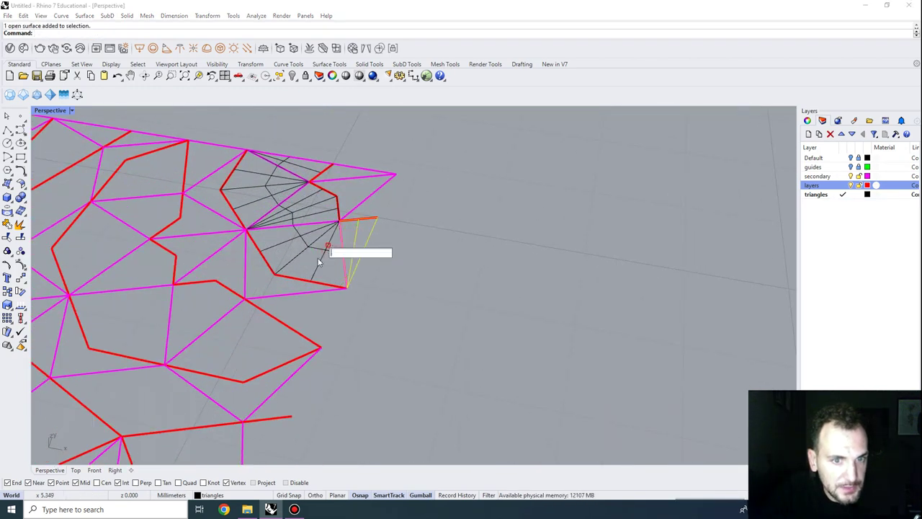
{"action": "scroll", "coordinate": [312, 246], "scroll_direction": "up", "scroll_amount": 4}
{"action": "left_click", "coordinate": [330, 260], "text": "shift"}
{"action": "scroll", "coordinate": [341, 175], "scroll_direction": "down", "scroll_amount": 2}
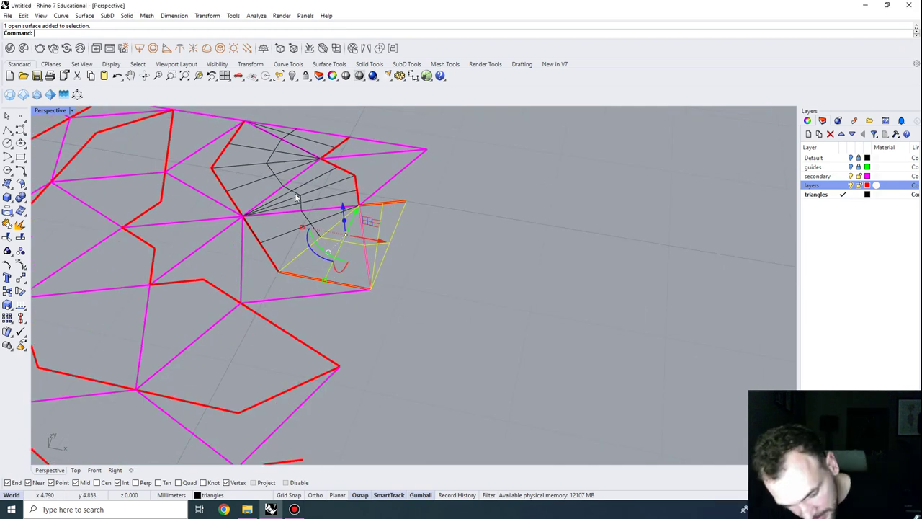
{"action": "type", "text": "Copy"}
{"action": "key", "text": "Return"}
{"action": "left_click", "coordinate": [359, 205]}
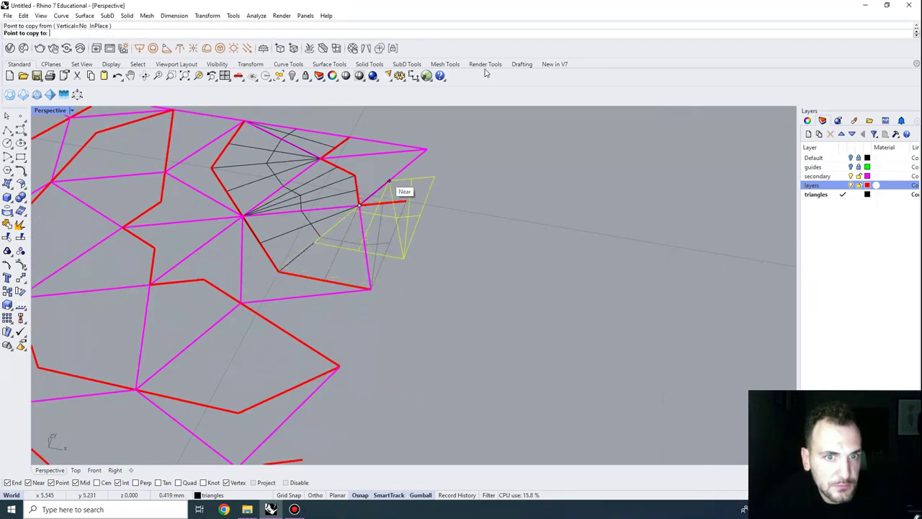
{"action": "scroll", "coordinate": [486, 72], "scroll_direction": "down", "scroll_amount": 1}
{"action": "scroll", "coordinate": [398, 181], "scroll_direction": "down", "scroll_amount": 8}
{"action": "right_click_drag", "start_coordinate": [248, 406], "coordinate": [290, 243], "text": "shift"}
{"action": "scroll", "coordinate": [291, 249], "scroll_direction": "up", "scroll_amount": 3}
{"action": "left_click", "coordinate": [311, 287]}
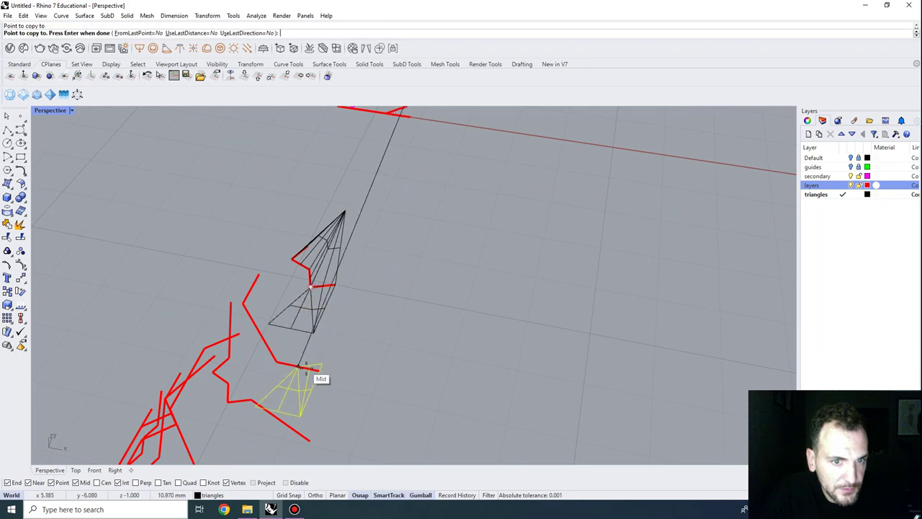
{"action": "right_click", "coordinate": [316, 364]}
{"action": "right_click_drag", "start_coordinate": [314, 338], "coordinate": [288, 241]}
{"action": "scroll", "coordinate": [230, 242], "scroll_direction": "up", "scroll_amount": 4}
{"action": "right_click_drag", "start_coordinate": [589, 336], "coordinate": [569, 321]}
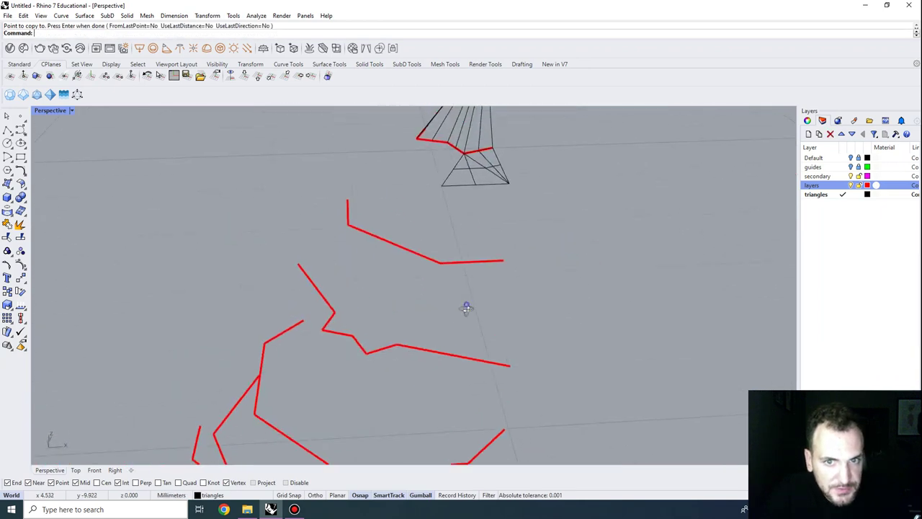
Step: Turn on the control points of the two surfaces under the innermost zigzag tier and move their lower points down onto the next tier's curve
{"action": "right_click_drag", "start_coordinate": [466, 309], "coordinate": [472, 292]}
{"action": "left_click_drag", "start_coordinate": [540, 206], "coordinate": [455, 170]}
{"action": "left_click", "coordinate": [20, 265]}
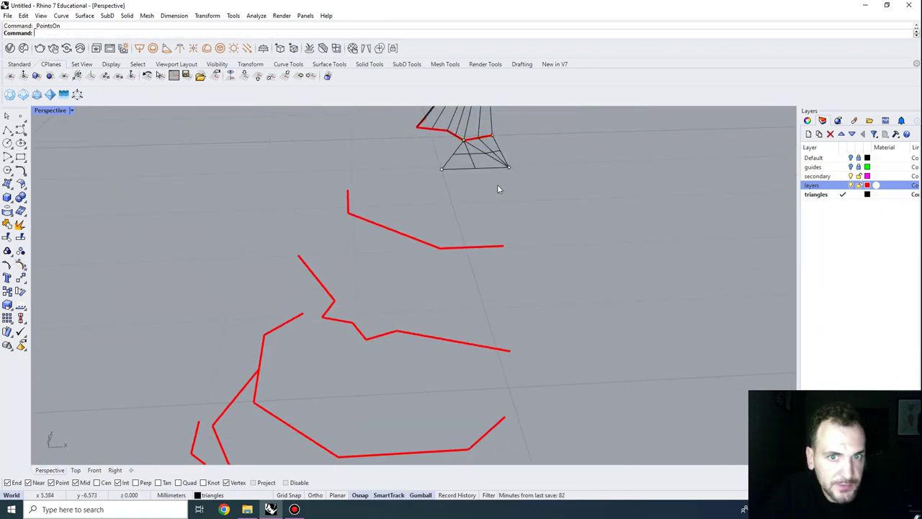
{"action": "left_click_drag", "start_coordinate": [575, 158], "coordinate": [575, 159]}
{"action": "right_click_drag", "start_coordinate": [575, 159], "coordinate": [530, 151]}
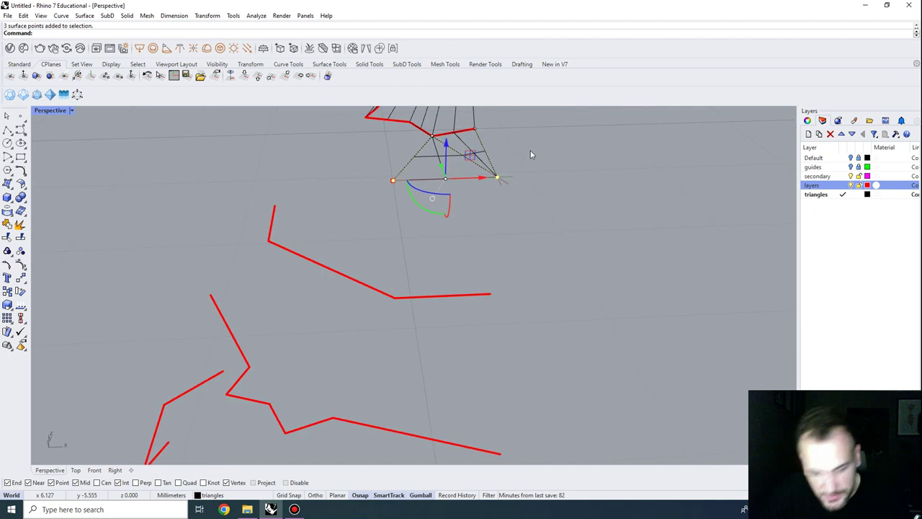
{"action": "left_click", "coordinate": [495, 178]}
{"action": "left_click", "coordinate": [495, 288]}
{"action": "right_click_drag", "start_coordinate": [474, 265], "coordinate": [464, 223]}
Step: Mirror the two stretched surfaces across the vertical plane through the zigzag vertex and the lower tier's corner
{"action": "right_click_drag", "start_coordinate": [346, 166], "coordinate": [409, 242], "text": "shift"}
{"action": "left_click_drag", "start_coordinate": [449, 278], "coordinate": [354, 251]}
{"action": "right_click_drag", "start_coordinate": [349, 254], "coordinate": [432, 274]}
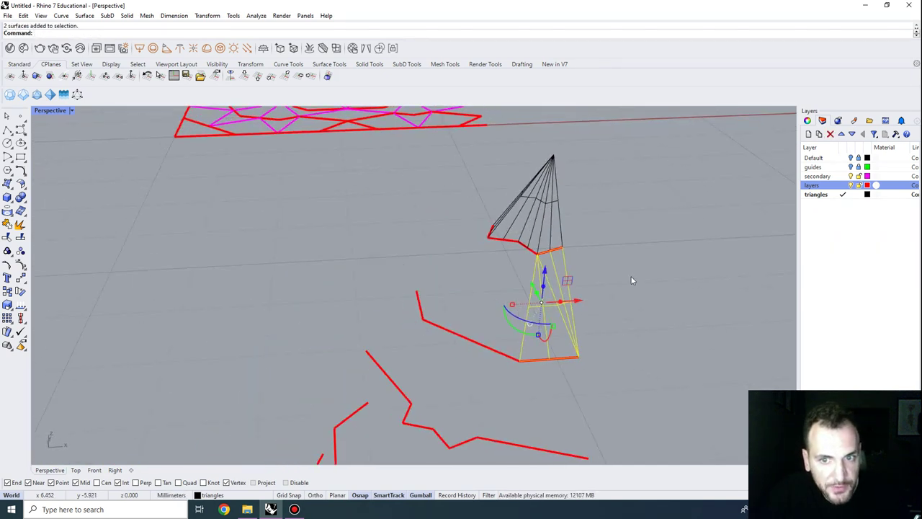
{"action": "right_click_drag", "start_coordinate": [631, 280], "coordinate": [487, 260]}
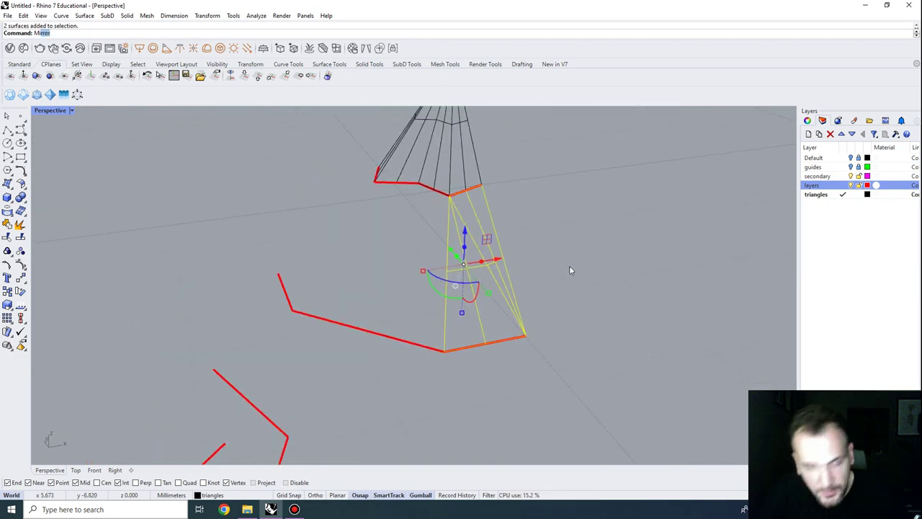
{"action": "key", "text": "Return"}
{"action": "left_click", "coordinate": [449, 197]}
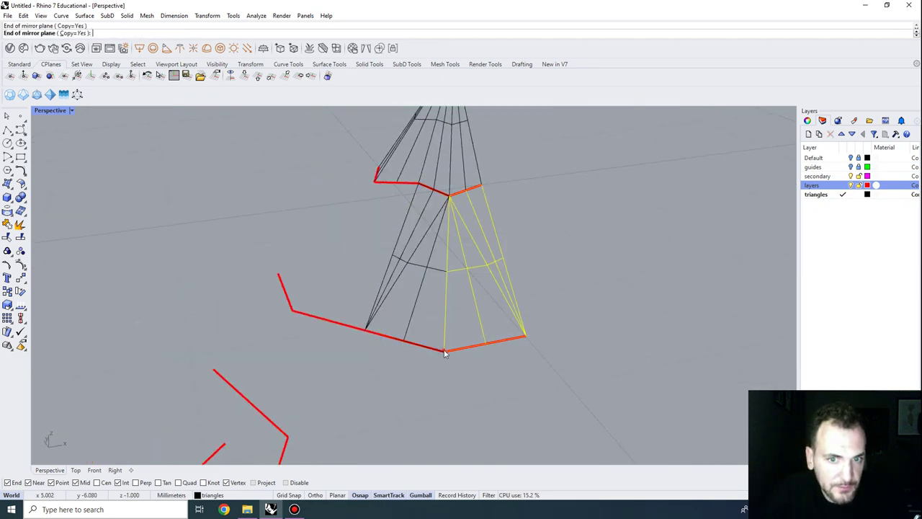
{"action": "left_click", "coordinate": [444, 353]}
Step: Mirror the four surfaces across the zigzag tier's central vertex and the lower tier's midpoint to complete the second row
{"action": "right_click_drag", "start_coordinate": [444, 352], "coordinate": [631, 225]}
{"action": "left_click_drag", "start_coordinate": [631, 226], "coordinate": [502, 230]}
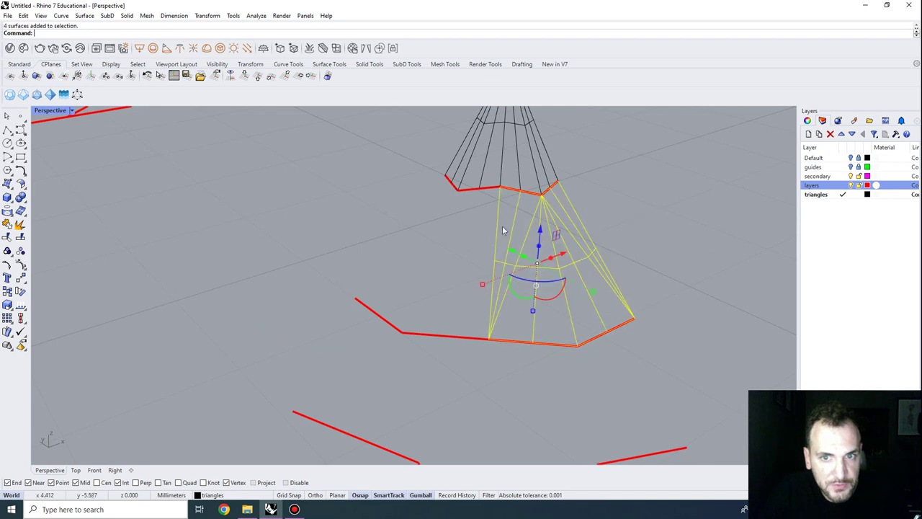
{"action": "key", "text": "Return"}
{"action": "left_click", "coordinate": [500, 187]}
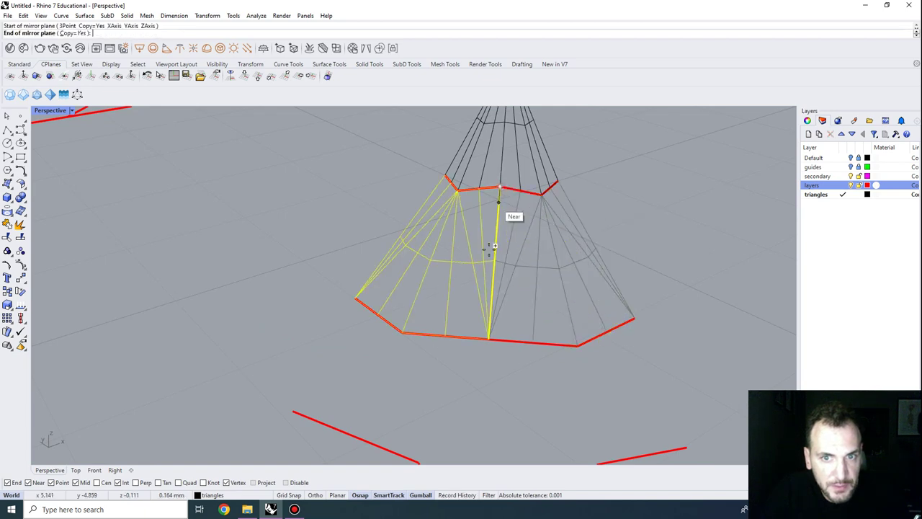
{"action": "left_click", "coordinate": [489, 339]}
{"action": "scroll", "coordinate": [486, 315], "scroll_direction": "down", "scroll_amount": 5}
{"action": "right_click_drag", "start_coordinate": [486, 314], "coordinate": [502, 237]}
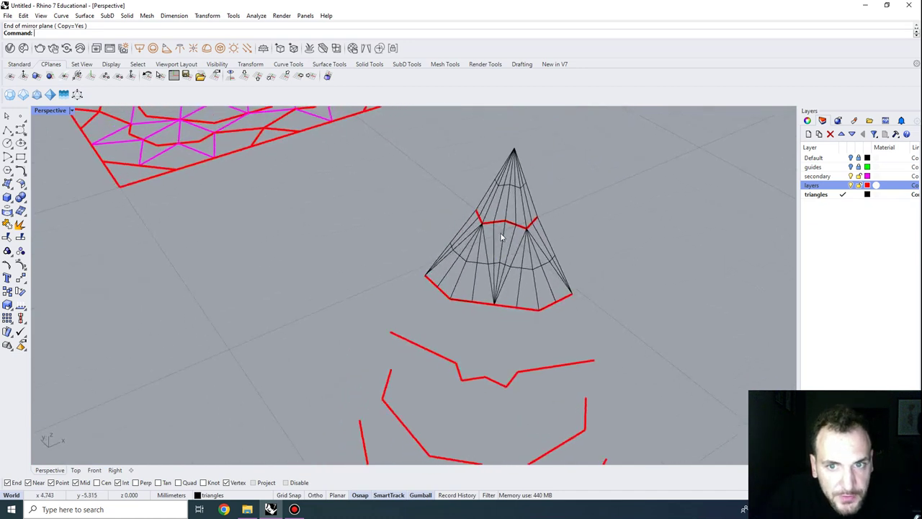
Step: Select the four apex fan surfaces, try copying them from their end vertex to the lower zigzag tiers, and undo the copies
{"action": "left_click_drag", "start_coordinate": [495, 166], "coordinate": [495, 164]}
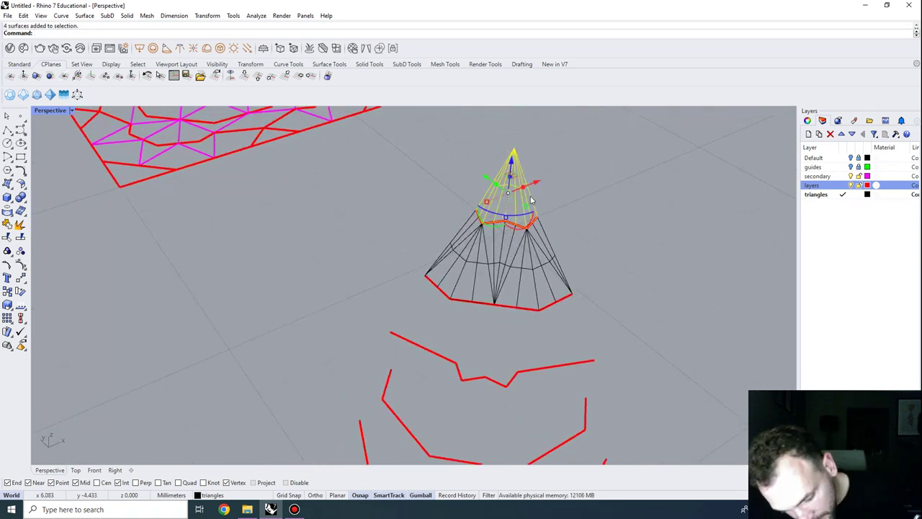
{"action": "key", "text": "Return"}
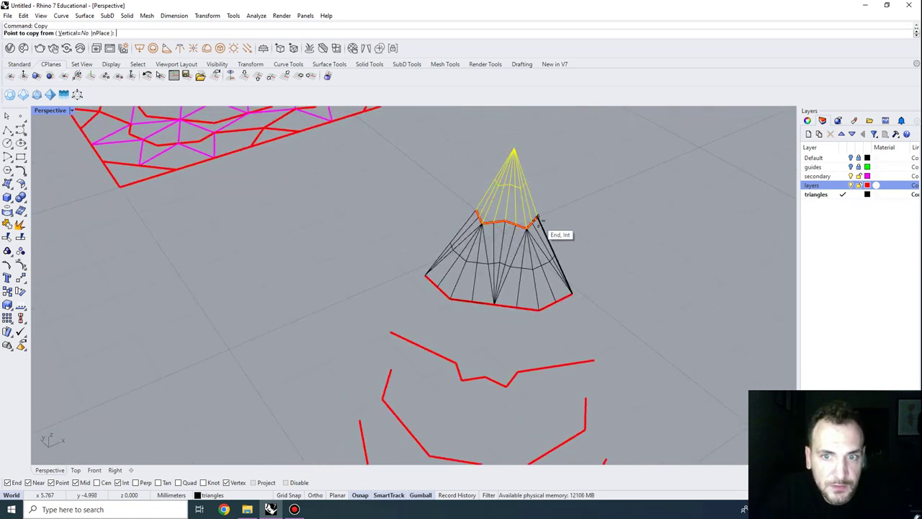
{"action": "left_click", "coordinate": [538, 217]}
{"action": "left_click", "coordinate": [517, 372]}
{"action": "scroll", "coordinate": [518, 328], "scroll_direction": "down", "scroll_amount": 2}
{"action": "right_click_drag", "start_coordinate": [515, 330], "coordinate": [490, 226], "text": "shift"}
{"action": "left_click", "coordinate": [475, 316]}
{"action": "key", "text": "Return"}
{"action": "key", "text": "ctrl+z"}
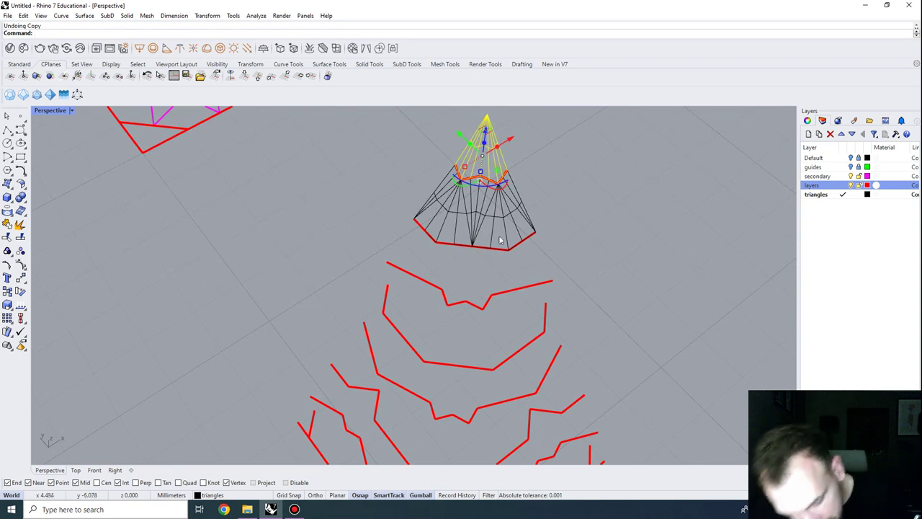
Step: Copy the selected apex fan from its end vertex to the matching vertices of the second and third zigzag tiers
{"action": "key", "text": "Return"}
{"action": "left_click", "coordinate": [507, 172]}
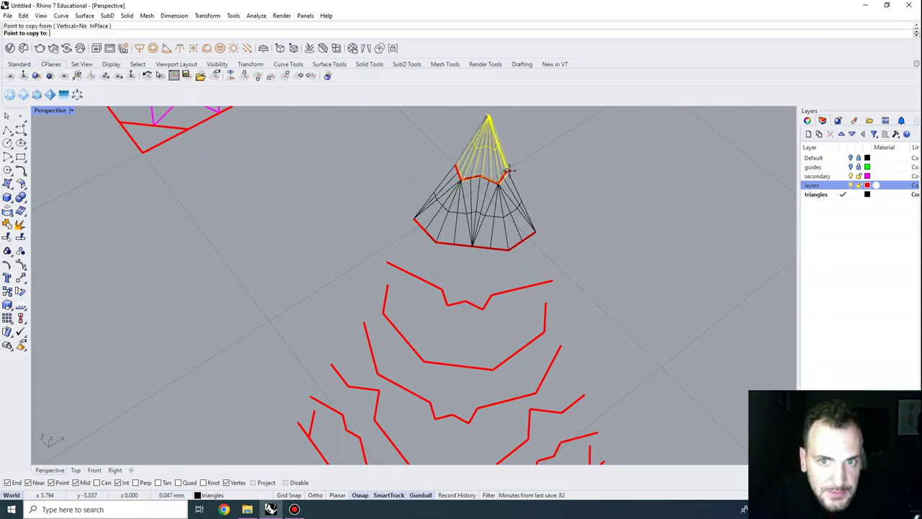
{"action": "left_click", "coordinate": [492, 297]}
{"action": "left_click", "coordinate": [476, 408]}
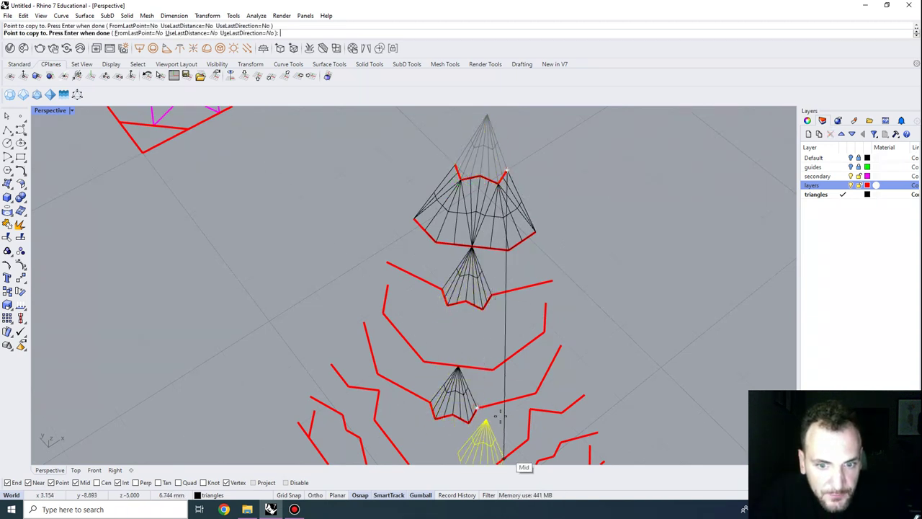
{"action": "right_click_drag", "start_coordinate": [501, 416], "coordinate": [472, 277], "text": "shift"}
{"action": "key", "text": "Return"}
{"action": "right_click_drag", "start_coordinate": [494, 210], "coordinate": [407, 368]}
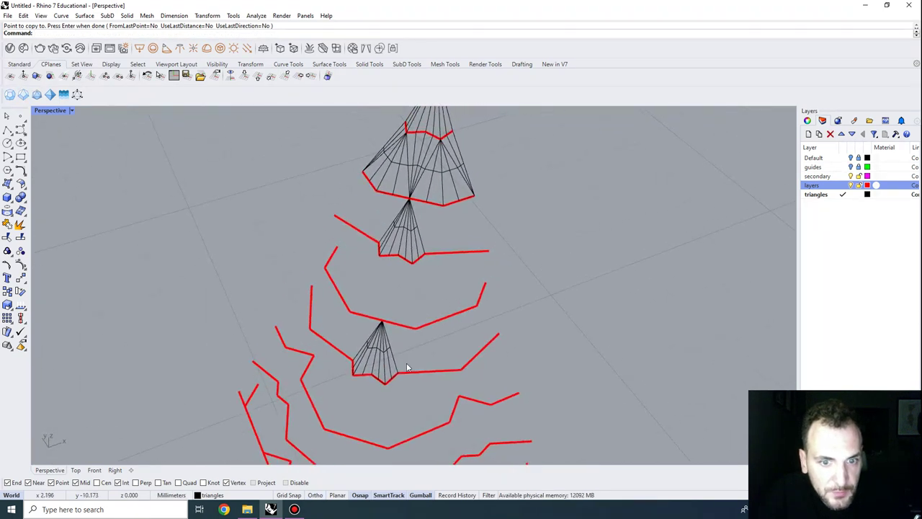
{"action": "right_click_drag", "start_coordinate": [399, 327], "coordinate": [421, 267]}
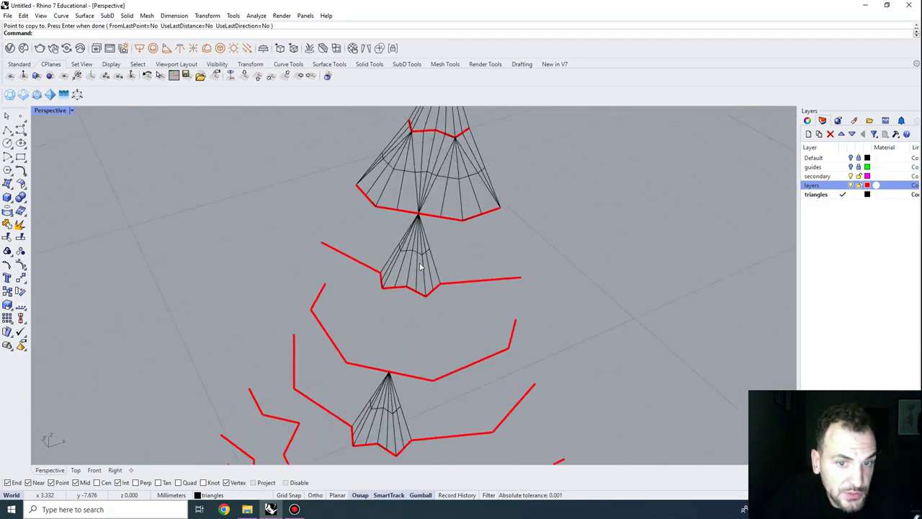
Step: Open the reference photo hacikilic3, examine how the upper muqarnas tiers meet, and close the photo and its folder
{"action": "left_click", "coordinate": [247, 509]}
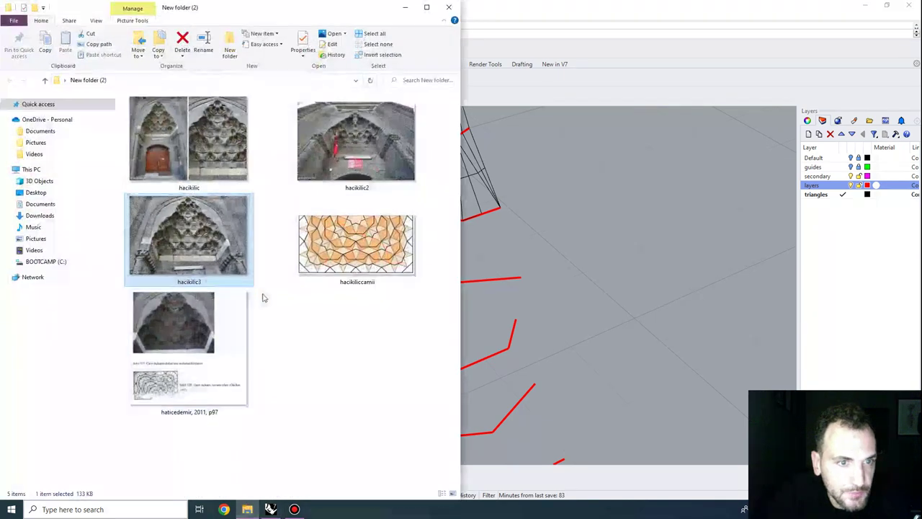
{"action": "double_click", "coordinate": [251, 235]}
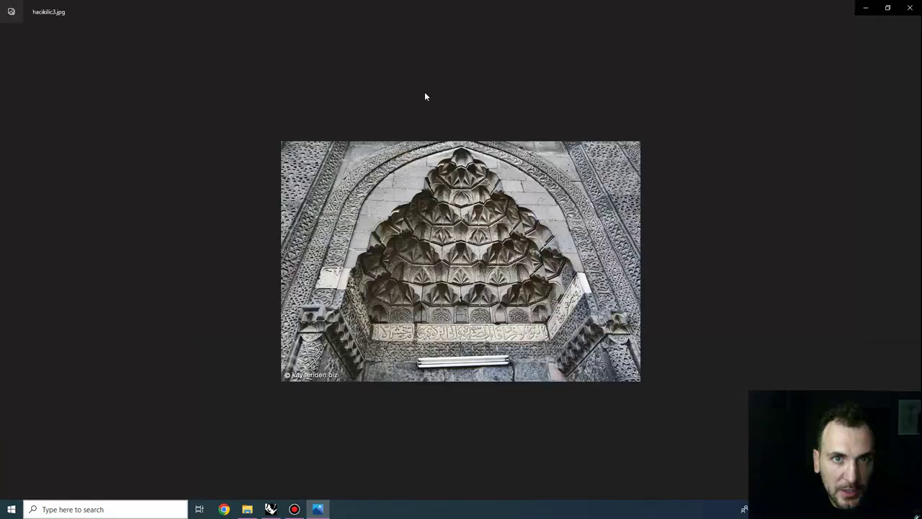
{"action": "scroll", "coordinate": [482, 130], "scroll_direction": "up", "scroll_amount": 3}
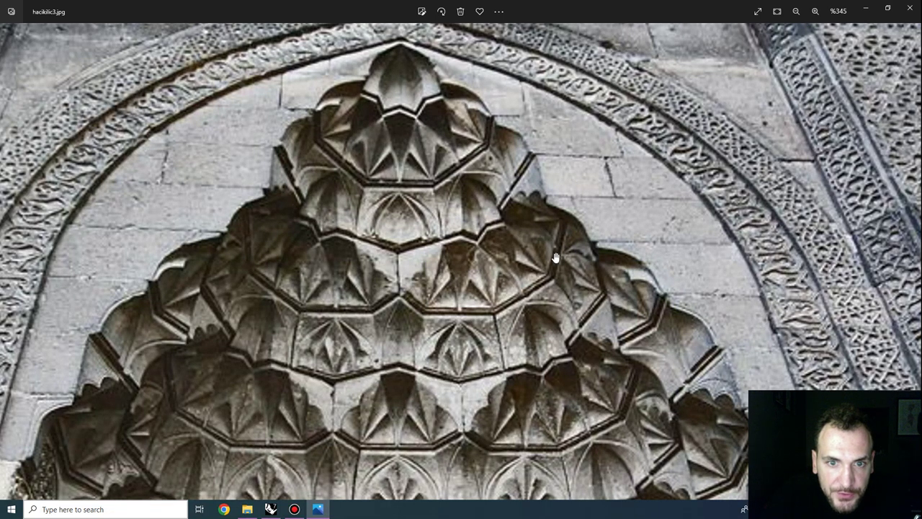
{"action": "scroll", "coordinate": [472, 243], "scroll_direction": "up", "scroll_amount": 3}
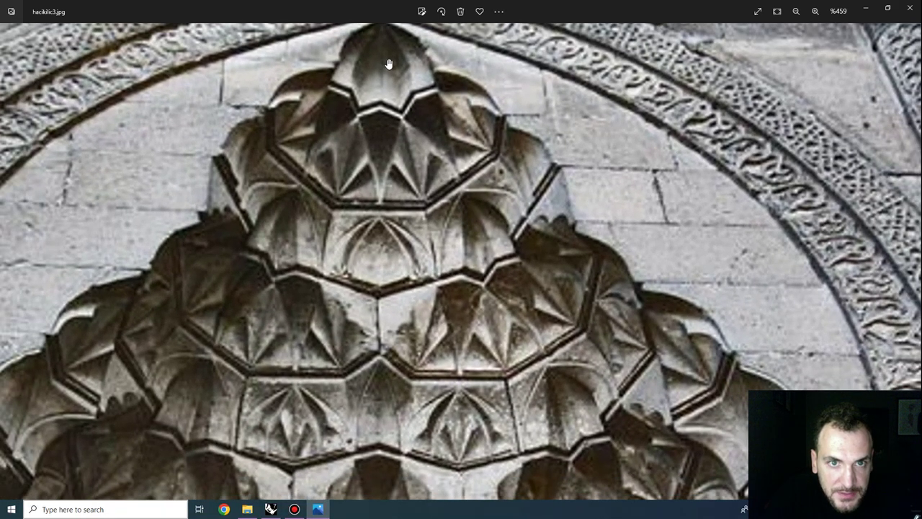
{"action": "scroll", "coordinate": [436, 234], "scroll_direction": "down", "scroll_amount": 1}
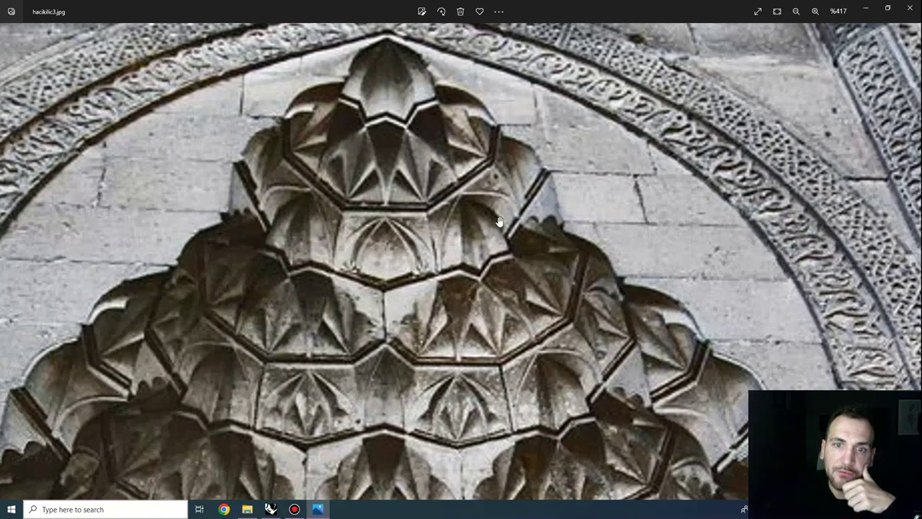
{"action": "left_click", "coordinate": [900, 8]}
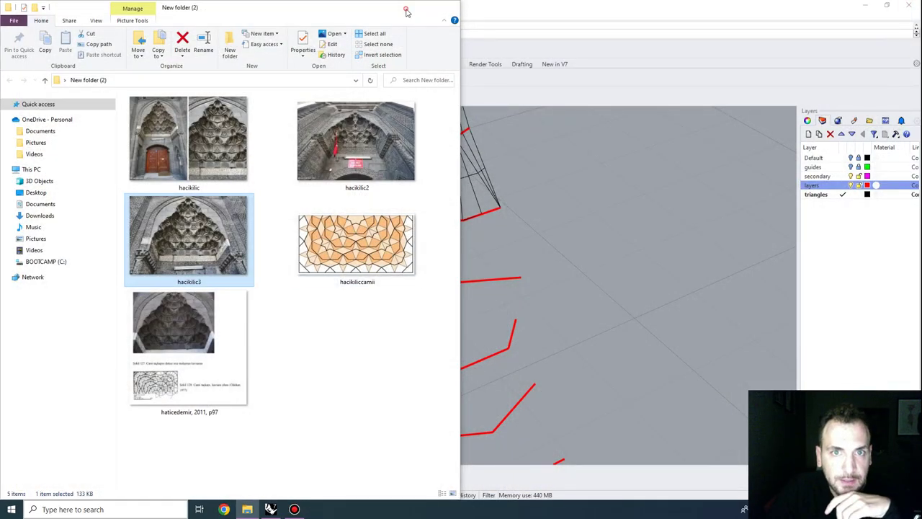
{"action": "left_click", "coordinate": [405, 9]}
Step: Examine how the copied apex fans connect with the surrounding tier curves from several angles
{"action": "right_click_drag", "start_coordinate": [487, 261], "coordinate": [468, 177]}
{"action": "scroll", "coordinate": [471, 173], "scroll_direction": "up", "scroll_amount": 4}
{"action": "right_click_drag", "start_coordinate": [480, 288], "coordinate": [407, 193]}
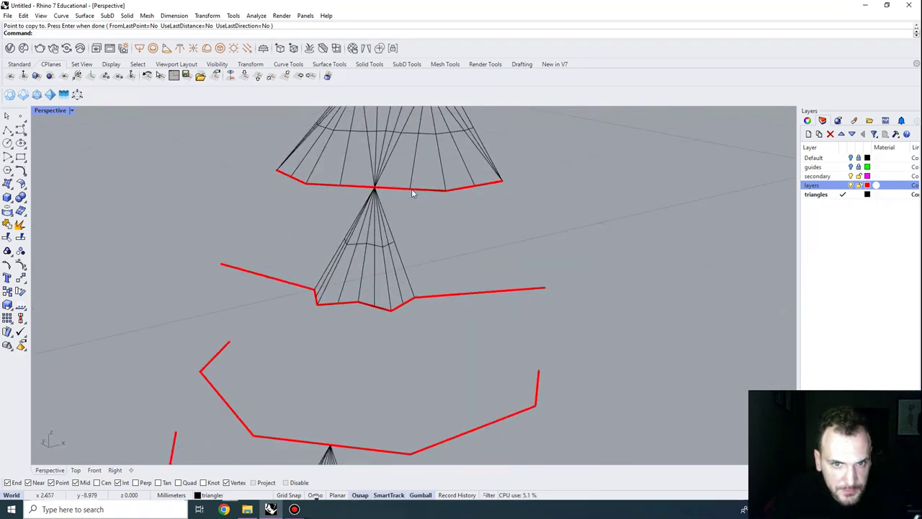
{"action": "right_click_drag", "start_coordinate": [422, 251], "coordinate": [303, 239]}
{"action": "right_click_drag", "start_coordinate": [345, 312], "coordinate": [326, 397]}
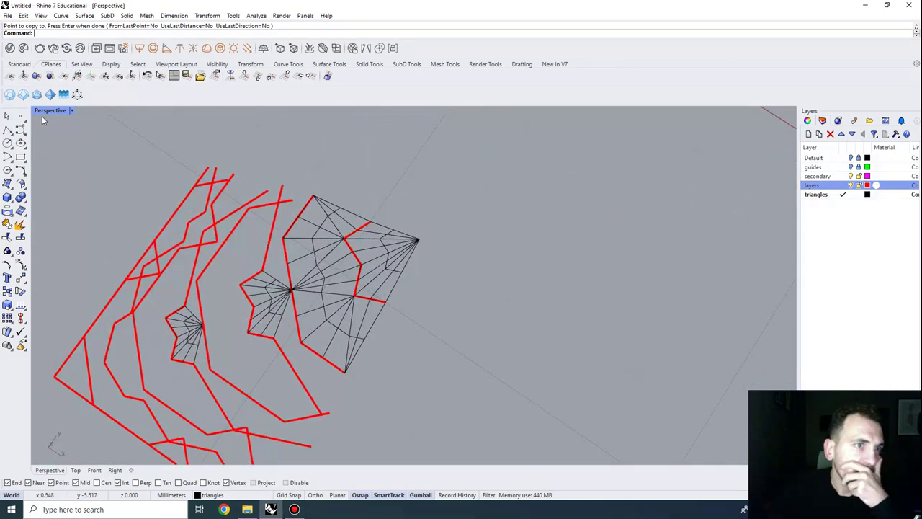
Step: Maximize the Top viewport and examine the original plan pattern around the modelled fan surfaces
{"action": "double_click", "coordinate": [36, 113]}
{"action": "double_click", "coordinate": [36, 112]}
{"action": "scroll", "coordinate": [122, 332], "scroll_direction": "up", "scroll_amount": 9}
{"action": "right_click_drag", "start_coordinate": [122, 332], "coordinate": [239, 263]}
{"action": "scroll", "coordinate": [263, 178], "scroll_direction": "up", "scroll_amount": 4}
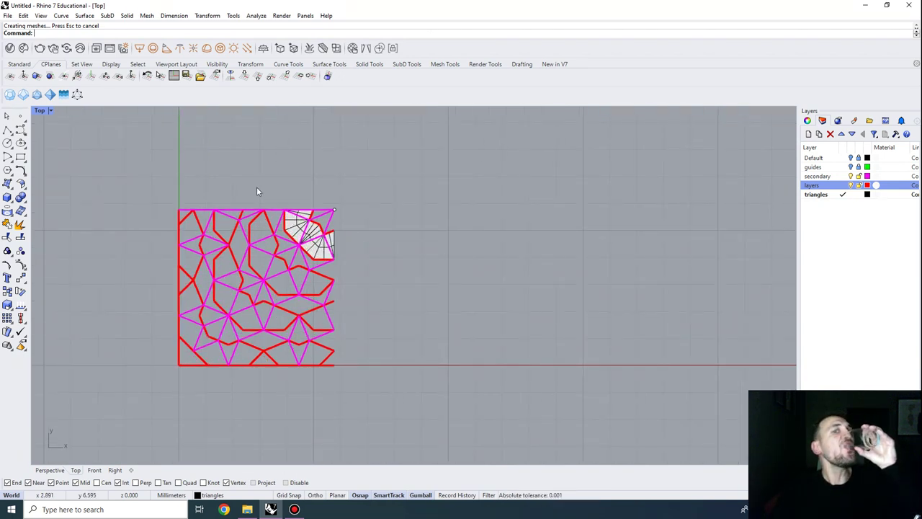
{"action": "scroll", "coordinate": [336, 284], "scroll_direction": "up", "scroll_amount": 2}
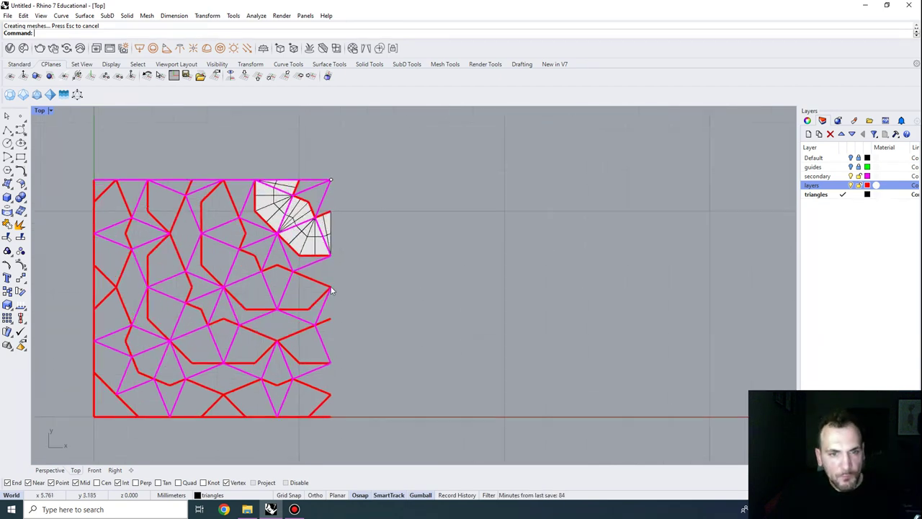
{"action": "scroll", "coordinate": [238, 262], "scroll_direction": "up", "scroll_amount": 2}
{"action": "scroll", "coordinate": [334, 288], "scroll_direction": "up", "scroll_amount": 2}
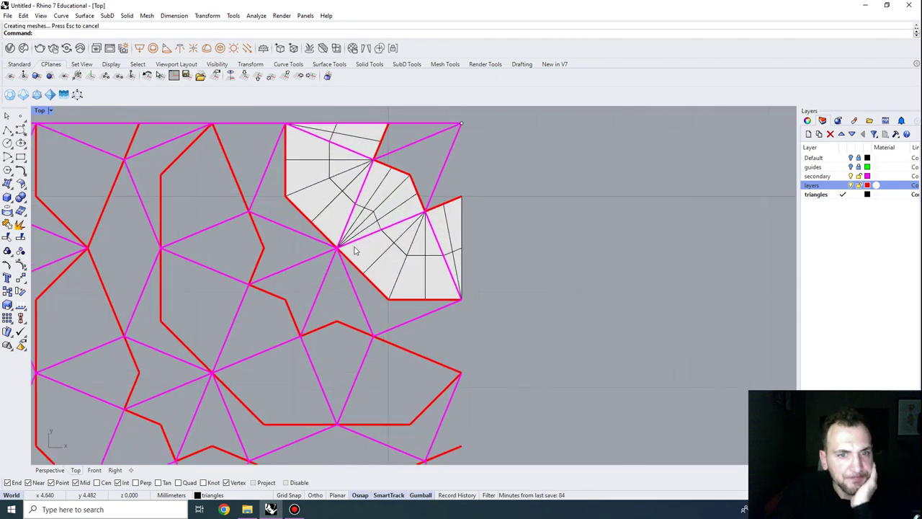
{"action": "scroll", "coordinate": [249, 319], "scroll_direction": "up", "scroll_amount": 2}
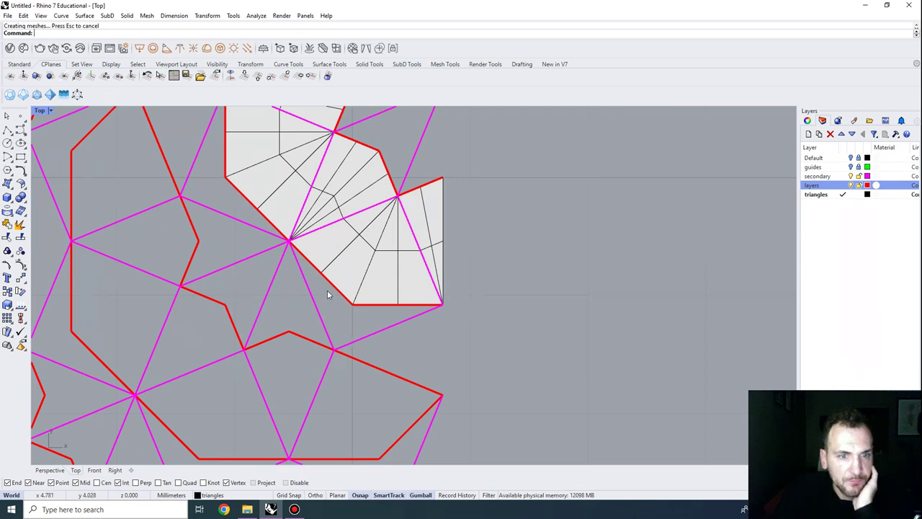
{"action": "scroll", "coordinate": [328, 294], "scroll_direction": "down", "scroll_amount": 3}
{"action": "scroll", "coordinate": [331, 347], "scroll_direction": "up", "scroll_amount": 1}
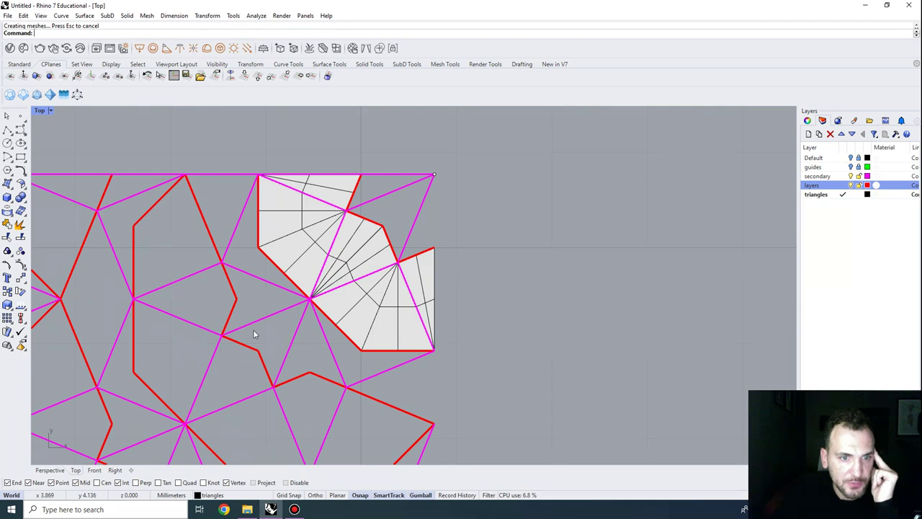
{"action": "scroll", "coordinate": [347, 249], "scroll_direction": "down", "scroll_amount": 9}
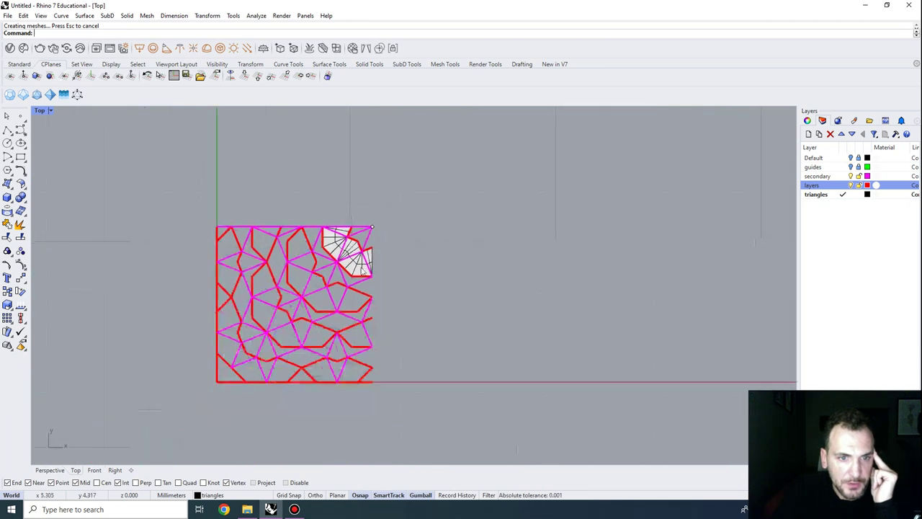
Step: Select the end surface of the fan copied to the second zigzag tier and compare its place with the original plan pattern
{"action": "right_click_drag", "start_coordinate": [389, 389], "coordinate": [379, 313]}
{"action": "scroll", "coordinate": [332, 316], "scroll_direction": "up", "scroll_amount": 5}
{"action": "scroll", "coordinate": [336, 389], "scroll_direction": "down", "scroll_amount": 2}
{"action": "right_click_drag", "start_coordinate": [314, 234], "coordinate": [312, 259]}
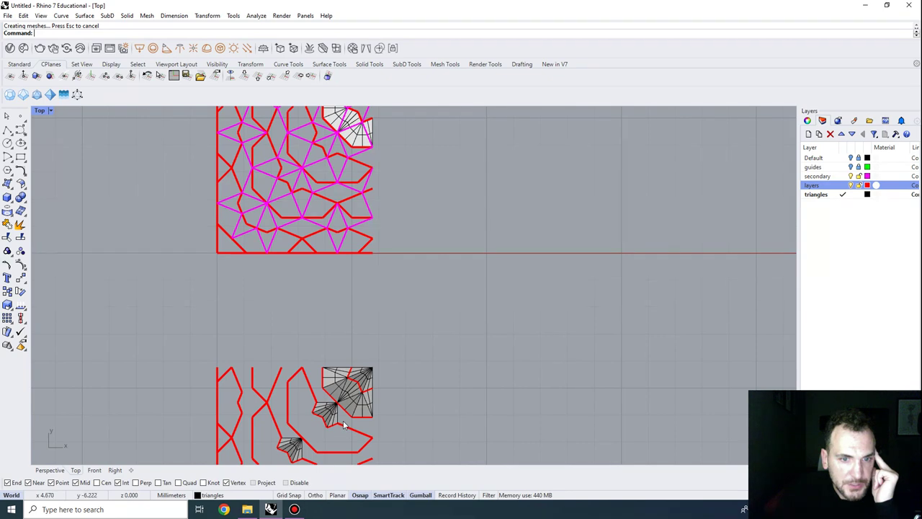
{"action": "scroll", "coordinate": [344, 425], "scroll_direction": "up", "scroll_amount": 4}
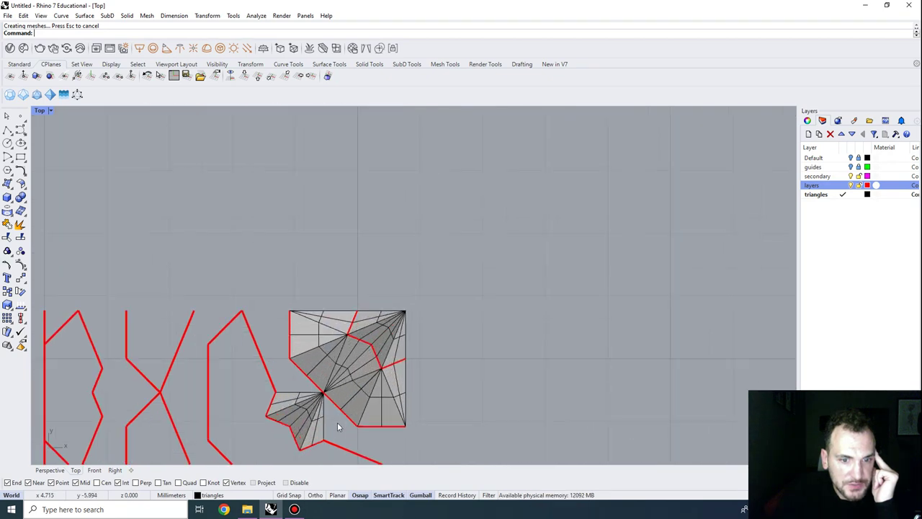
{"action": "left_click", "coordinate": [333, 426]}
{"action": "scroll", "coordinate": [366, 397], "scroll_direction": "down", "scroll_amount": 3}
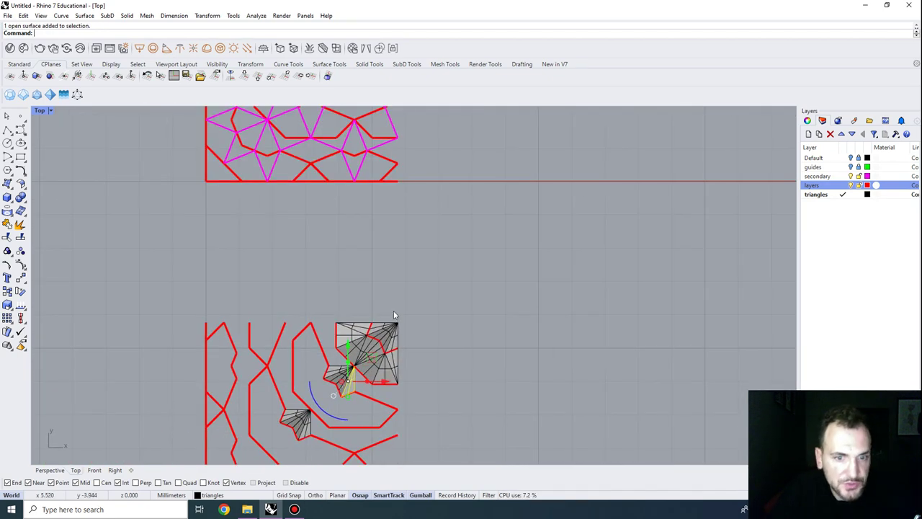
{"action": "right_click_drag", "start_coordinate": [357, 175], "coordinate": [351, 271]}
{"action": "right_click_drag", "start_coordinate": [360, 138], "coordinate": [361, 205]}
{"action": "scroll", "coordinate": [337, 210], "scroll_direction": "up", "scroll_amount": 6}
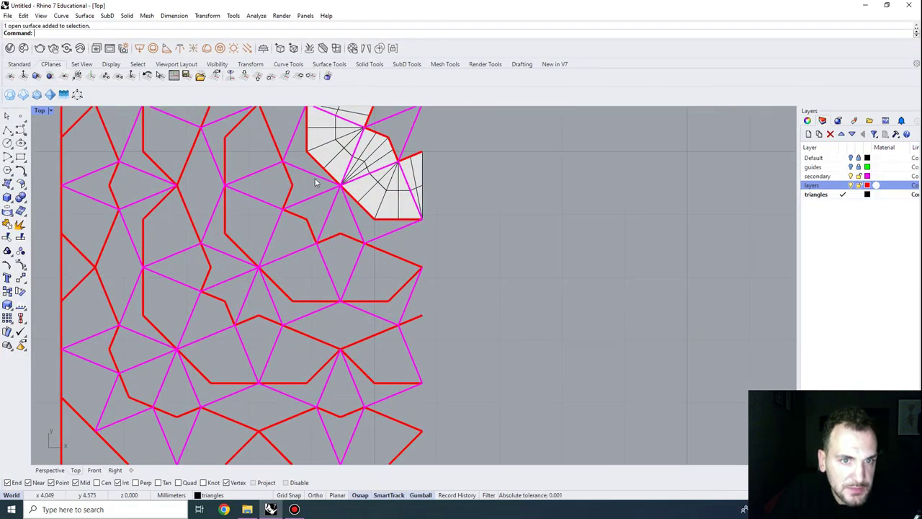
{"action": "scroll", "coordinate": [323, 210], "scroll_direction": "down", "scroll_amount": 4}
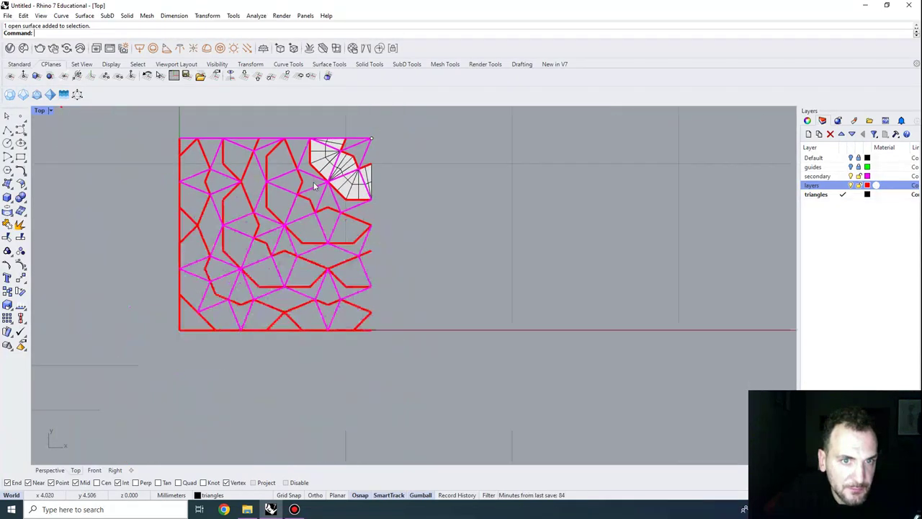
{"action": "scroll", "coordinate": [328, 205], "scroll_direction": "up", "scroll_amount": 4}
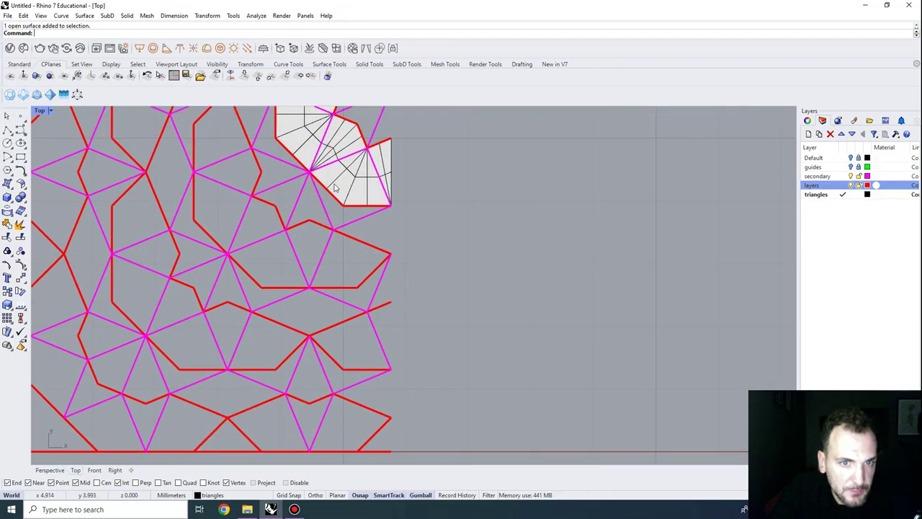
Step: Mirror the selected end surface of the second zigzag tier's fan about the vertical line through the adjacent tier corner
{"action": "scroll", "coordinate": [360, 264], "scroll_direction": "down", "scroll_amount": 5}
{"action": "scroll", "coordinate": [290, 324], "scroll_direction": "up", "scroll_amount": 8}
{"action": "type", "text": "M"}
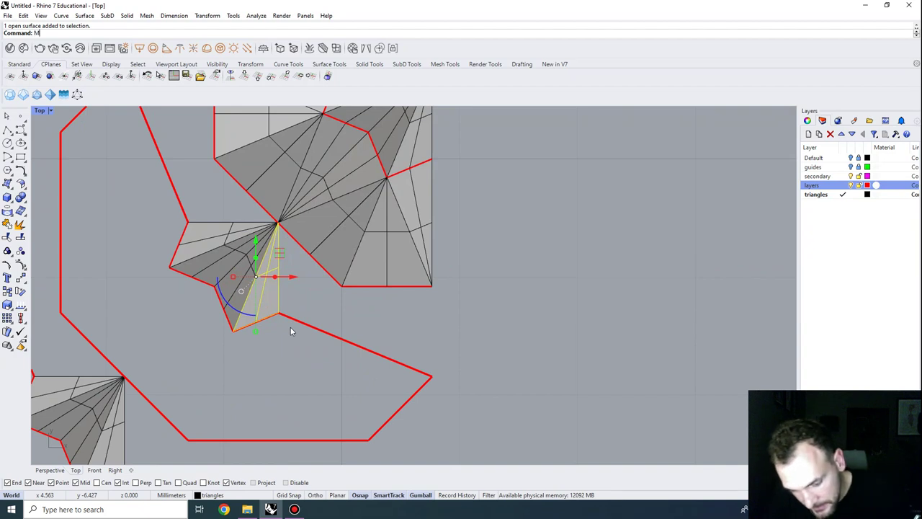
{"action": "type", "text": "irror"}
{"action": "key", "text": "Return"}
{"action": "left_click", "coordinate": [279, 315]}
{"action": "left_click", "coordinate": [284, 386]}
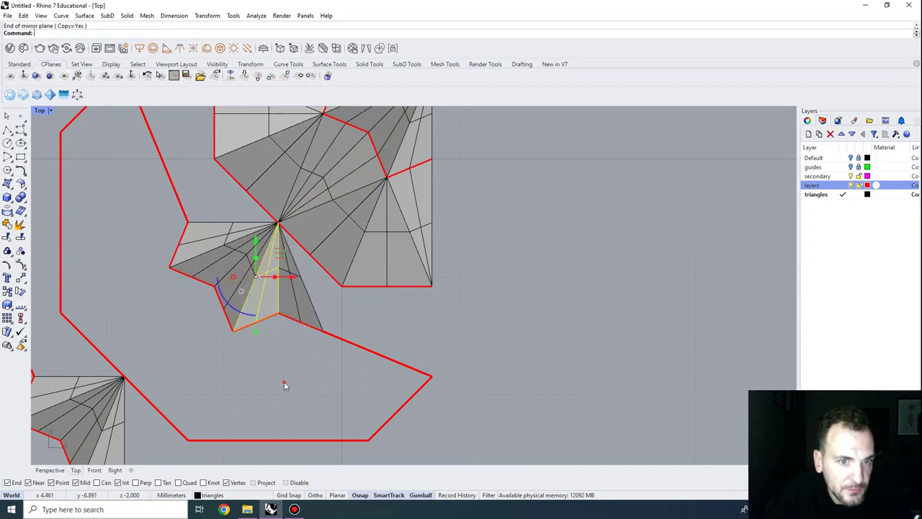
{"action": "left_click", "coordinate": [284, 382]}
Step: Mirror the surface at the fan's opposite end about the horizontal line through its own tier corner
{"action": "left_click", "coordinate": [225, 242]}
{"action": "key", "text": "Return"}
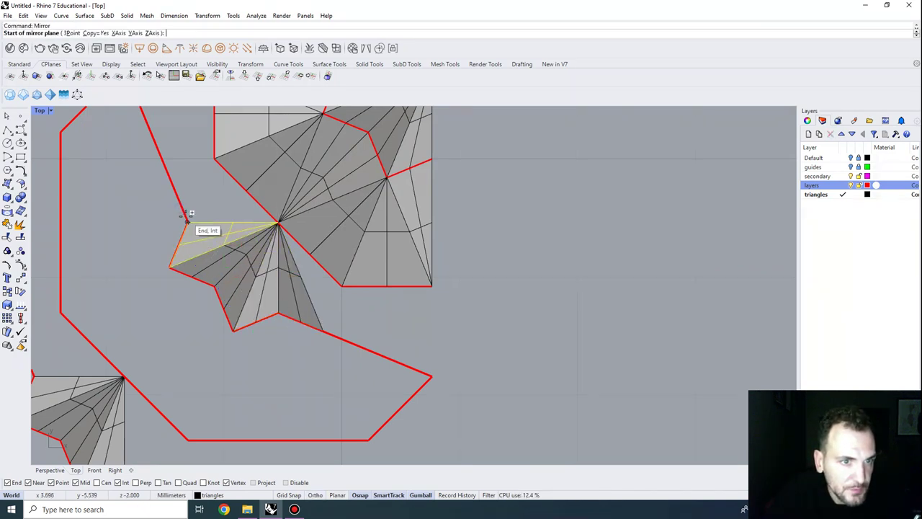
{"action": "left_click", "coordinate": [188, 221]}
{"action": "left_click", "coordinate": [119, 220]}
{"action": "left_click", "coordinate": [119, 220]}
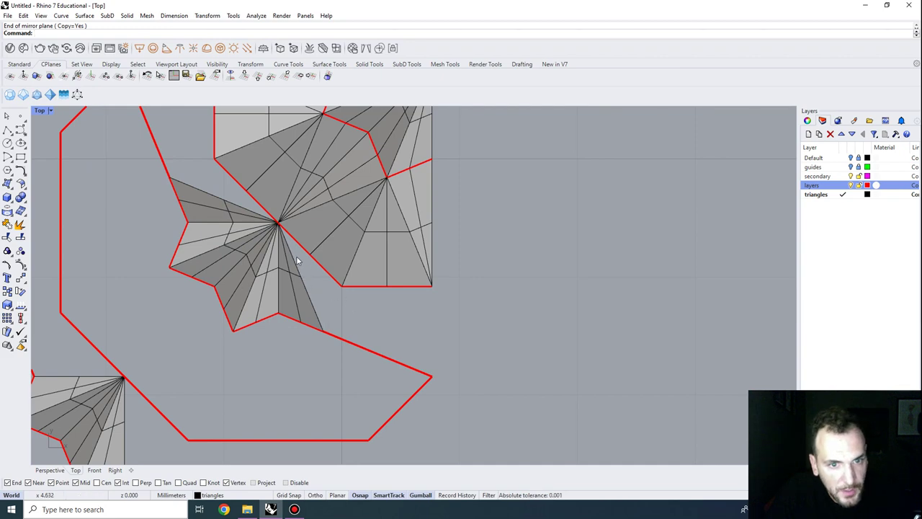
Step: In the Perspective view, extrude the end segment of the tier curve above to the outer lower corner of the mirrored fan surface
{"action": "double_click", "coordinate": [39, 111]}
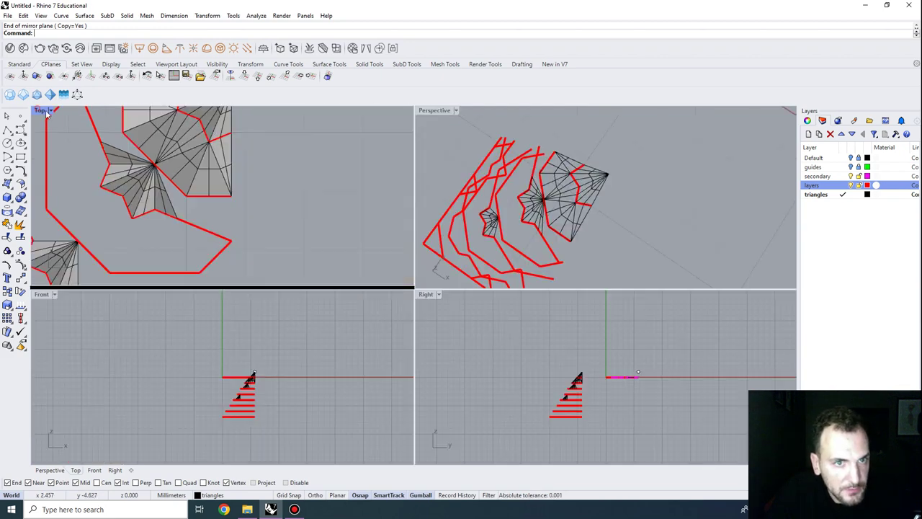
{"action": "double_click", "coordinate": [439, 113]}
{"action": "scroll", "coordinate": [404, 275], "scroll_direction": "up", "scroll_amount": 10}
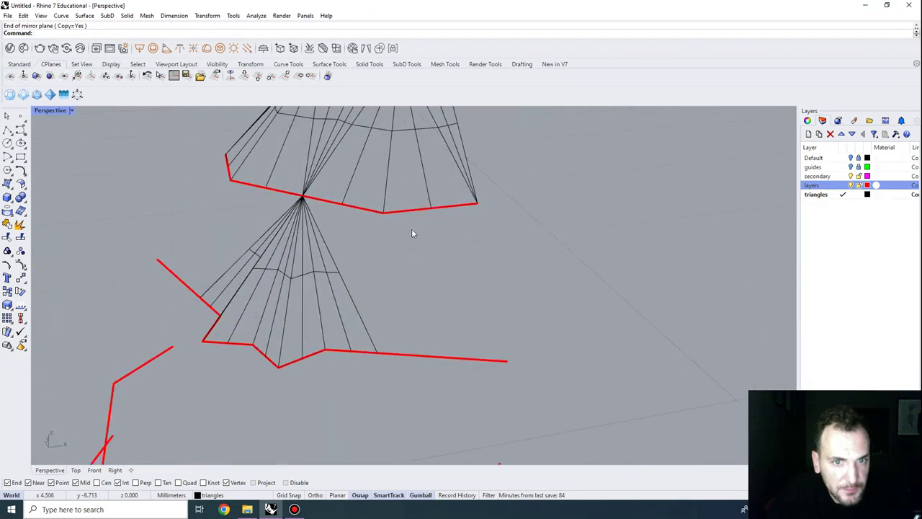
{"action": "scroll", "coordinate": [388, 259], "scroll_direction": "up", "scroll_amount": 3}
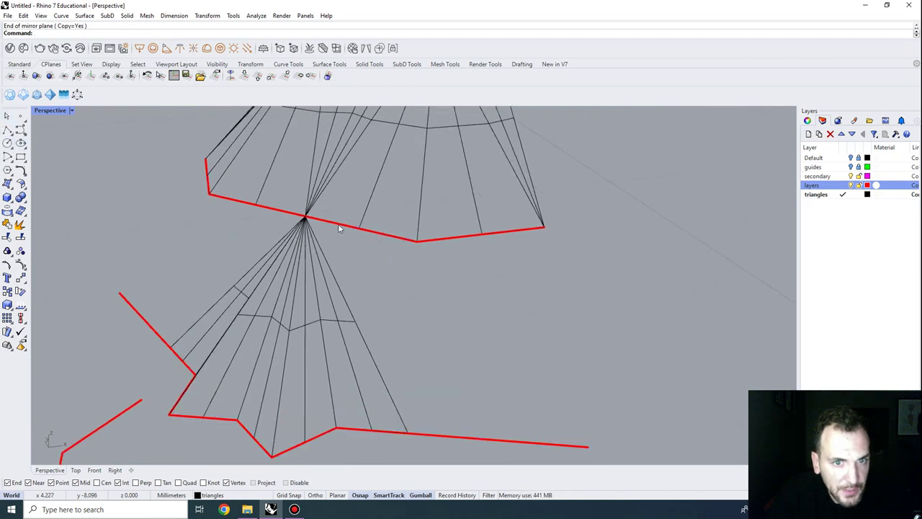
{"action": "left_click", "coordinate": [339, 225]}
{"action": "left_click", "coordinate": [473, 240]}
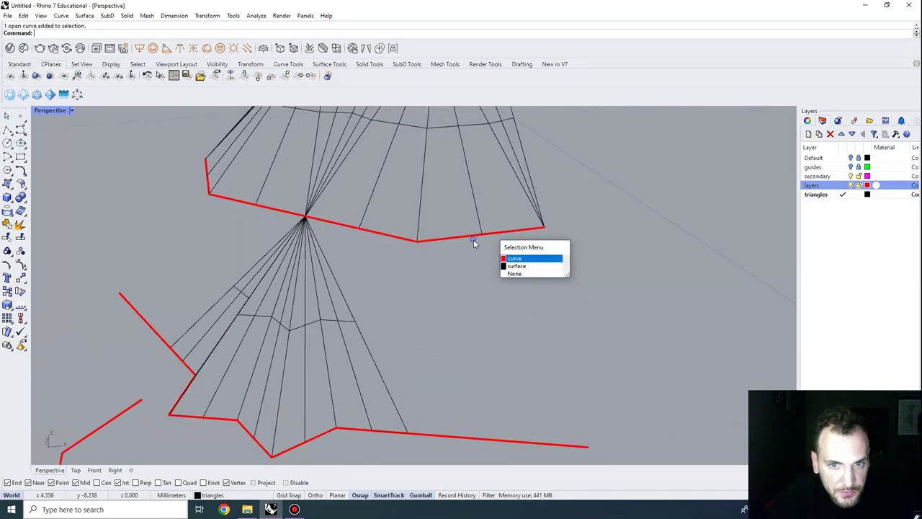
{"action": "left_click", "coordinate": [473, 240]}
{"action": "type", "text": "ExtrudeCrvToPoint"}
{"action": "key", "text": "Return"}
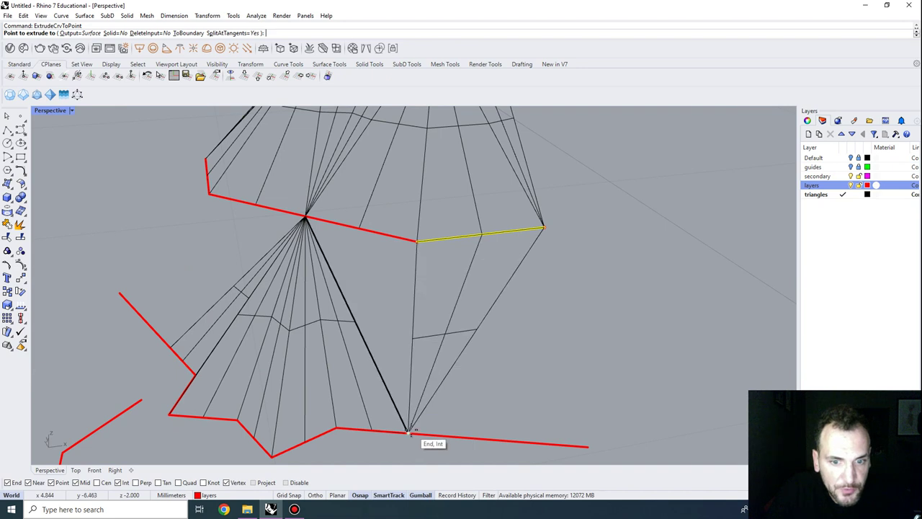
{"action": "left_click", "coordinate": [408, 432]}
Step: Mirror the new triangular surface about the plane through the upper tier's corner and the fan apex above it
{"action": "type", "text": "Mirror"}
{"action": "key", "text": "Return"}
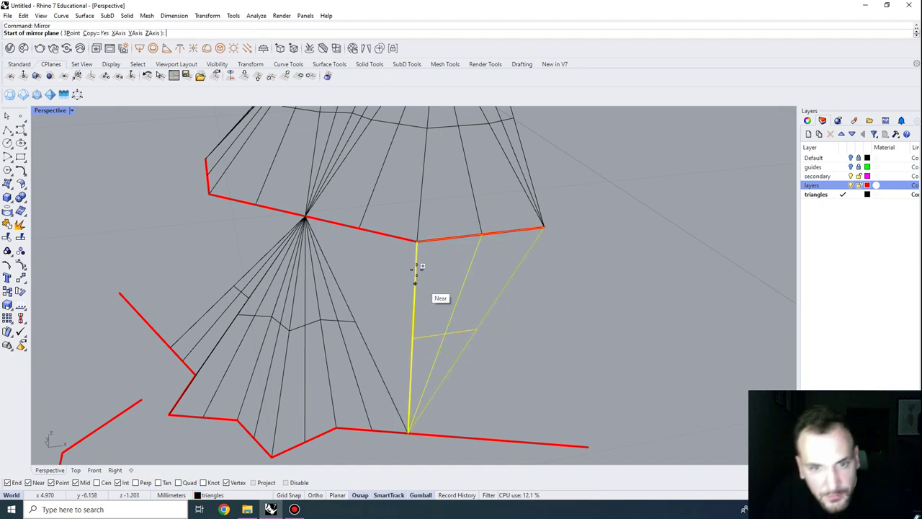
{"action": "left_click", "coordinate": [417, 242]}
{"action": "scroll", "coordinate": [440, 222], "scroll_direction": "down", "scroll_amount": 6}
{"action": "left_click", "coordinate": [438, 229]}
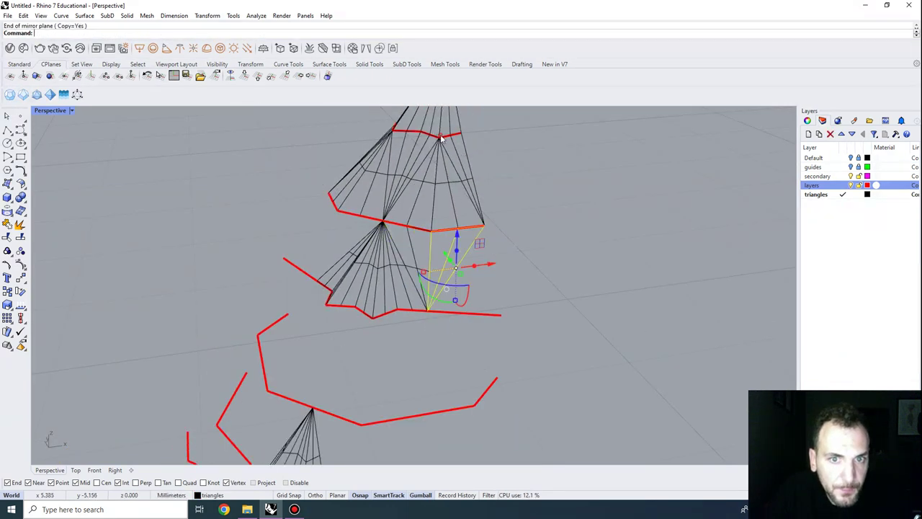
{"action": "key", "text": "Escape"}
Step: Open the reference photo hacikilic3, compare its upper tiers with the newly fitted surfaces, and return to the model
{"action": "left_click", "coordinate": [389, 298]}
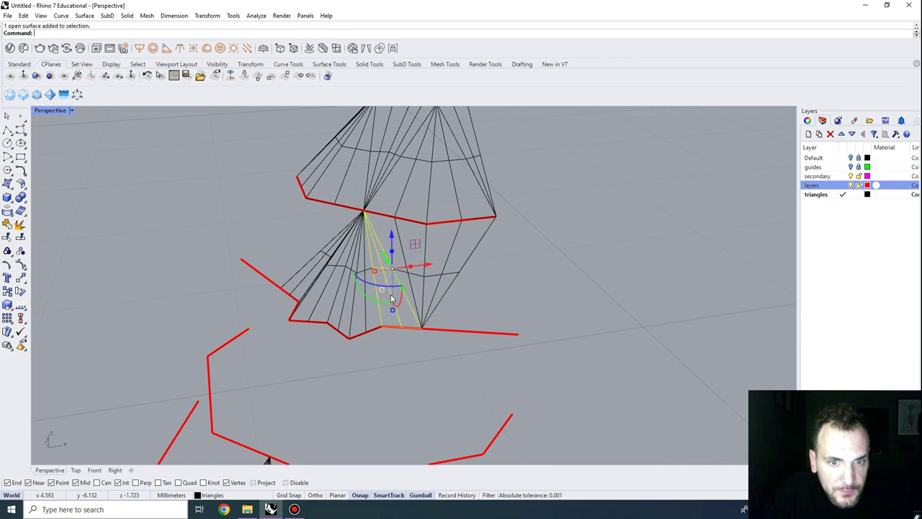
{"action": "left_click", "coordinate": [473, 306]}
{"action": "right_click_drag", "start_coordinate": [491, 319], "coordinate": [439, 388], "text": "shift"}
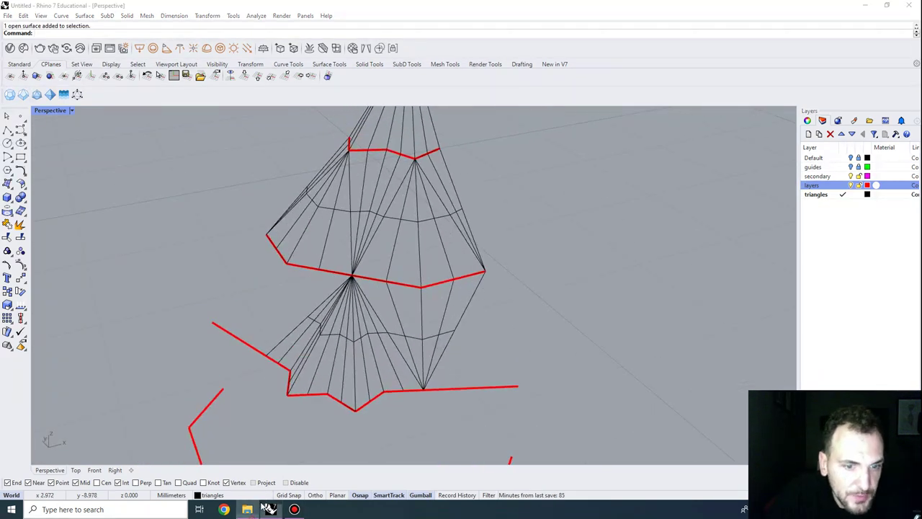
{"action": "left_click", "coordinate": [247, 510]}
{"action": "double_click", "coordinate": [222, 268]}
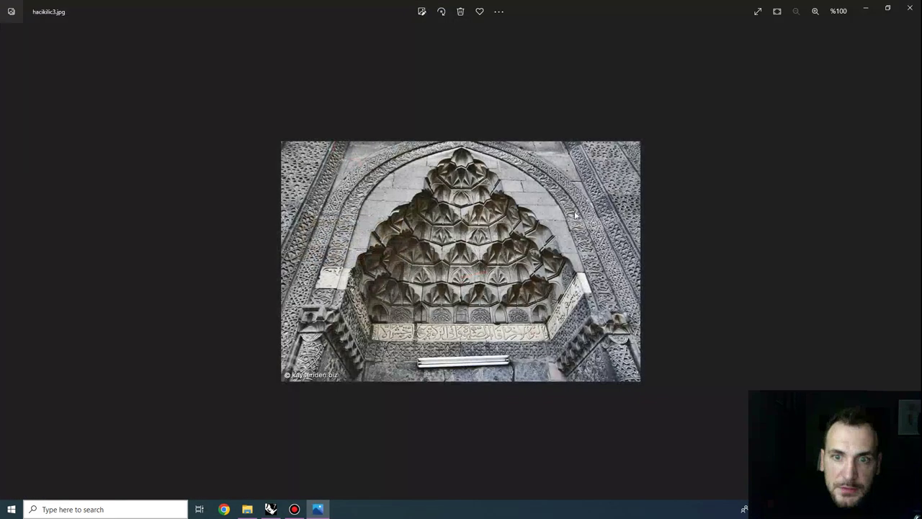
{"action": "scroll", "coordinate": [541, 189], "scroll_direction": "up", "scroll_amount": 3}
{"action": "scroll", "coordinate": [542, 190], "scroll_direction": "up", "scroll_amount": 3}
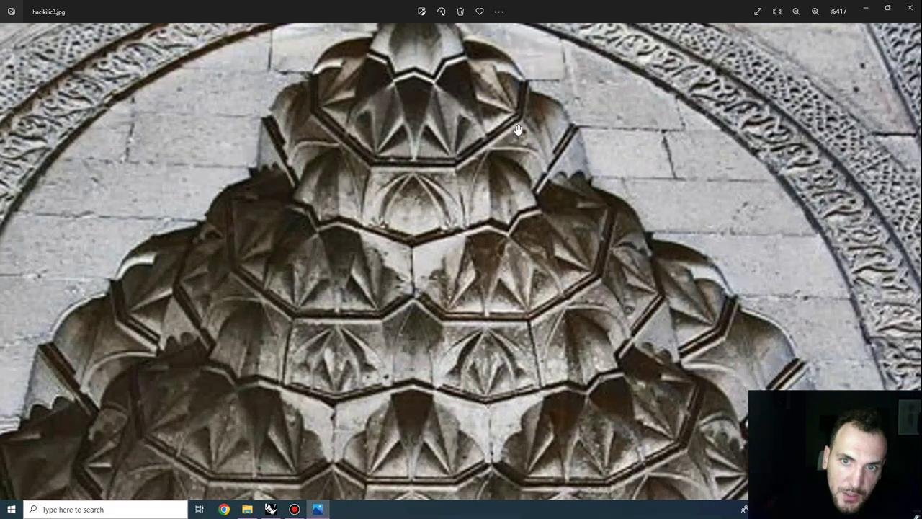
{"action": "scroll", "coordinate": [517, 115], "scroll_direction": "down", "scroll_amount": 2}
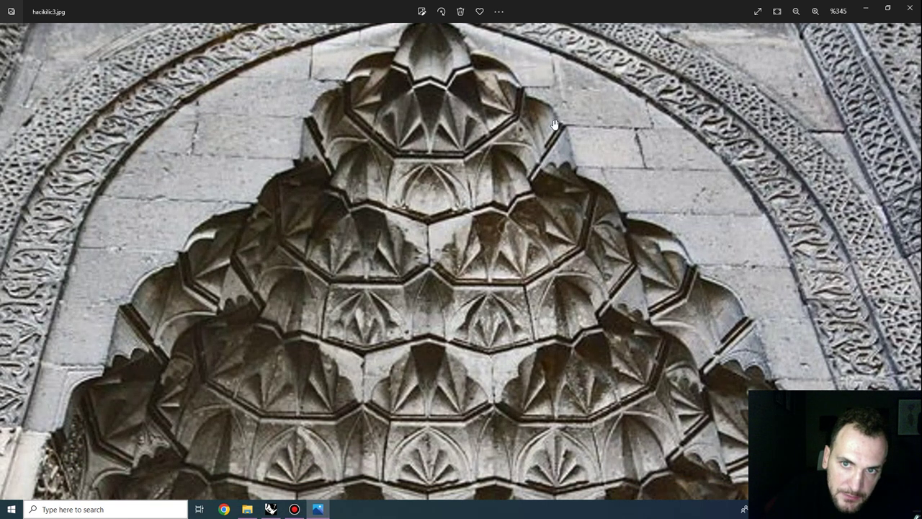
{"action": "left_click", "coordinate": [910, 7]}
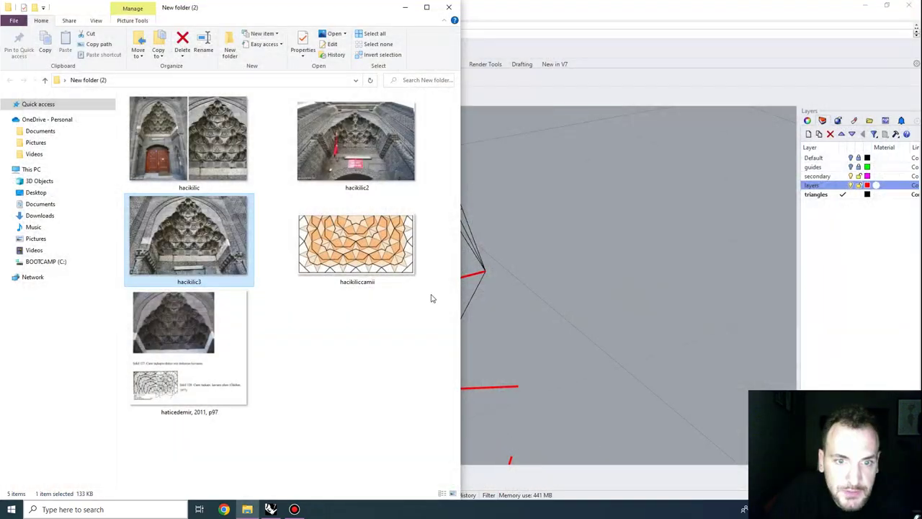
{"action": "left_click", "coordinate": [478, 299]}
Step: Examine the open gap between the new triangles and the outer end of the second zigzag tier from several angles
{"action": "scroll", "coordinate": [478, 300], "scroll_direction": "down", "scroll_amount": 2}
{"action": "scroll", "coordinate": [495, 293], "scroll_direction": "up", "scroll_amount": 2}
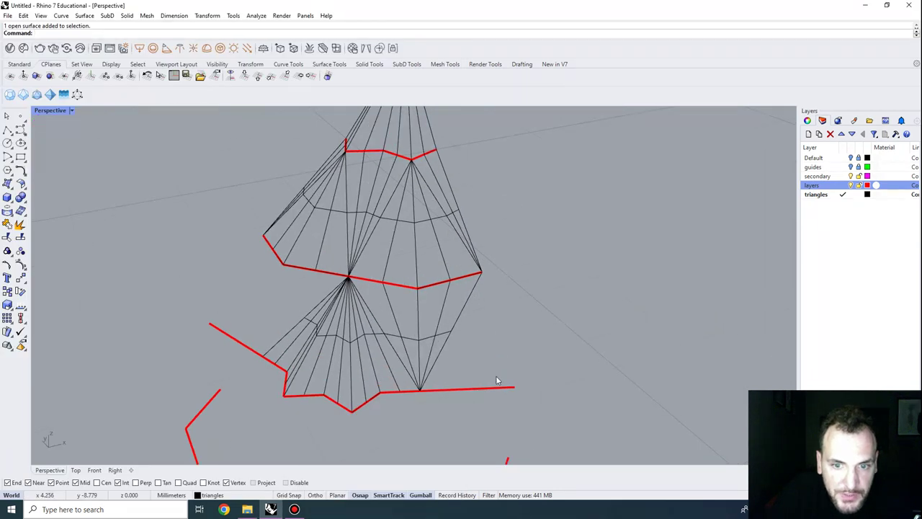
{"action": "right_click_drag", "start_coordinate": [497, 380], "coordinate": [449, 337]}
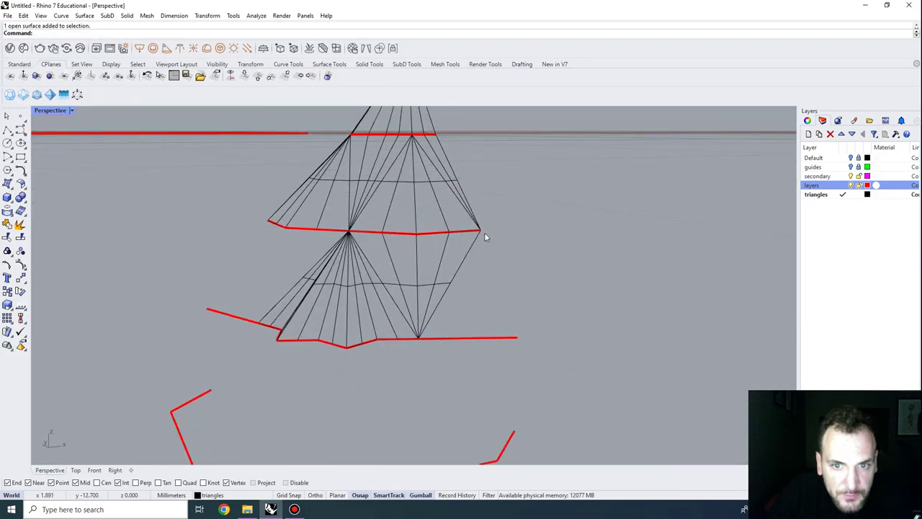
{"action": "right_click_drag", "start_coordinate": [484, 237], "coordinate": [402, 378]}
{"action": "scroll", "coordinate": [444, 321], "scroll_direction": "up", "scroll_amount": 5}
{"action": "left_click", "coordinate": [410, 378]}
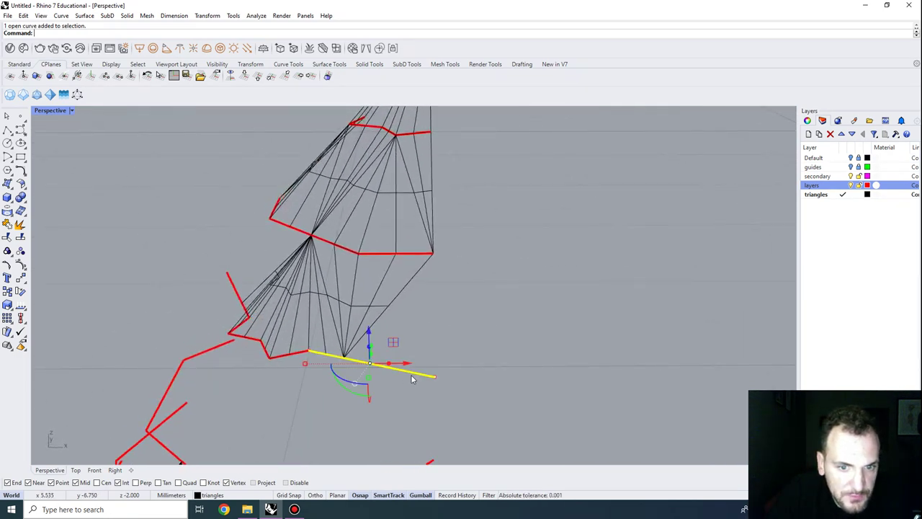
{"action": "left_click", "coordinate": [437, 321]}
Step: Mirror the two downward-pointing triangular surfaces to the other side about the vault's diagonal symmetry plane
{"action": "right_click_drag", "start_coordinate": [310, 325], "coordinate": [454, 299]}
{"action": "scroll", "coordinate": [516, 284], "scroll_direction": "up", "scroll_amount": 4}
{"action": "right_click_drag", "start_coordinate": [516, 284], "coordinate": [518, 306]}
{"action": "left_click", "coordinate": [456, 292]}
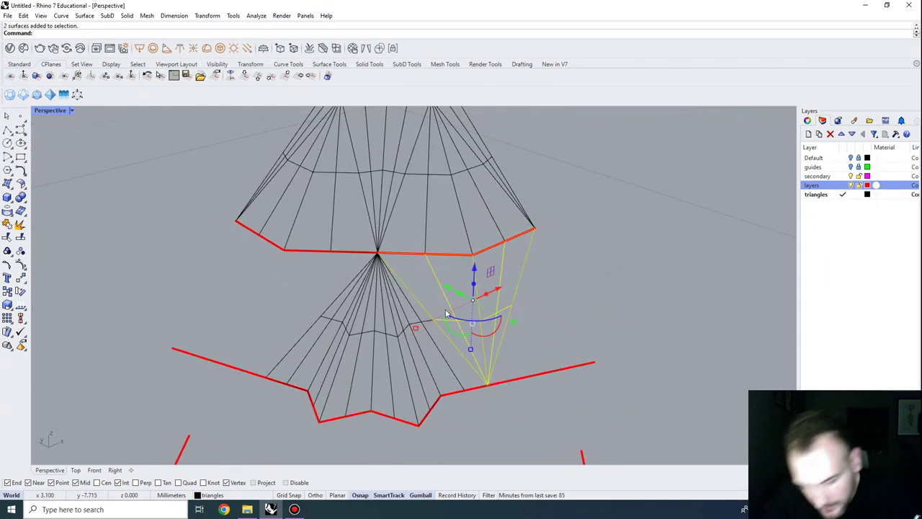
{"action": "type", "text": "Mirror"}
{"action": "scroll", "coordinate": [451, 315], "scroll_direction": "down", "scroll_amount": 2}
{"action": "key", "text": "Return"}
{"action": "left_click", "coordinate": [399, 272]}
{"action": "scroll", "coordinate": [400, 272], "scroll_direction": "down", "scroll_amount": 2}
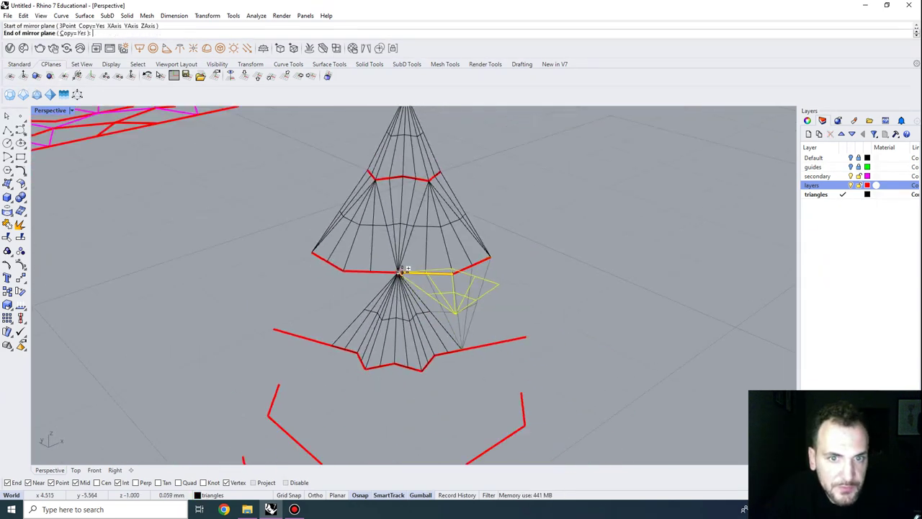
{"action": "scroll", "coordinate": [400, 273], "scroll_direction": "down", "scroll_amount": 2}
{"action": "left_click", "coordinate": [406, 132]}
{"action": "left_click", "coordinate": [299, 317]}
Step: Draw a polyline along the second zigzag tier from the tip of the downward-pointing triangles to the tier's outer end
{"action": "right_click_drag", "start_coordinate": [298, 318], "coordinate": [380, 365]}
{"action": "scroll", "coordinate": [360, 306], "scroll_direction": "up", "scroll_amount": 2}
{"action": "scroll", "coordinate": [439, 338], "scroll_direction": "up", "scroll_amount": 4}
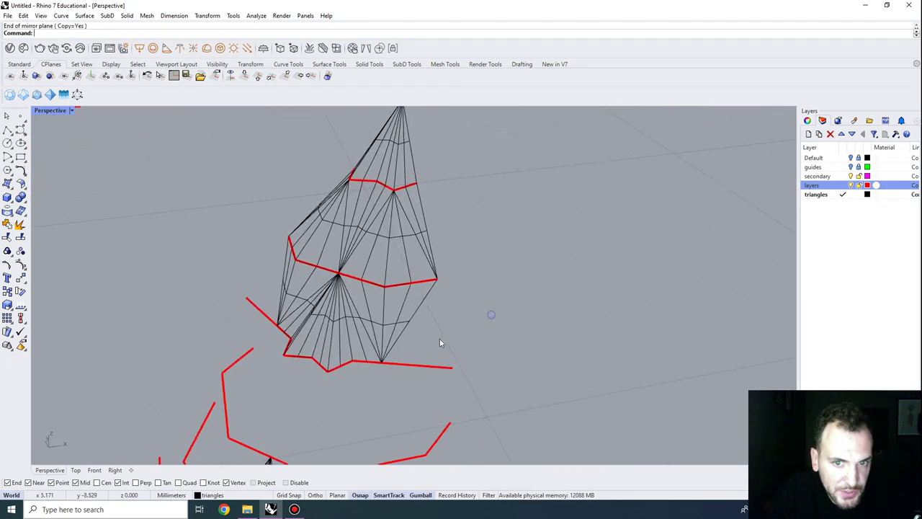
{"action": "left_click", "coordinate": [441, 376]}
{"action": "key", "text": "Escape"}
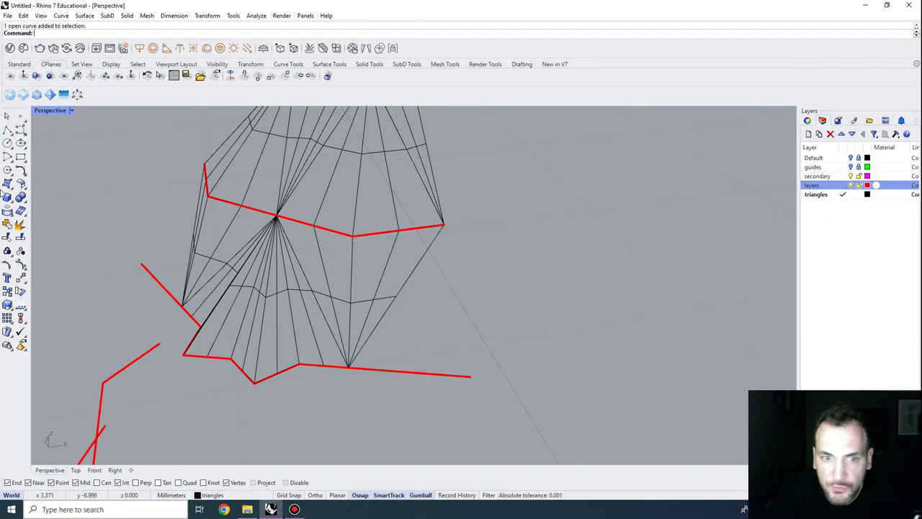
{"action": "left_click", "coordinate": [7, 130]}
{"action": "left_click", "coordinate": [349, 368]}
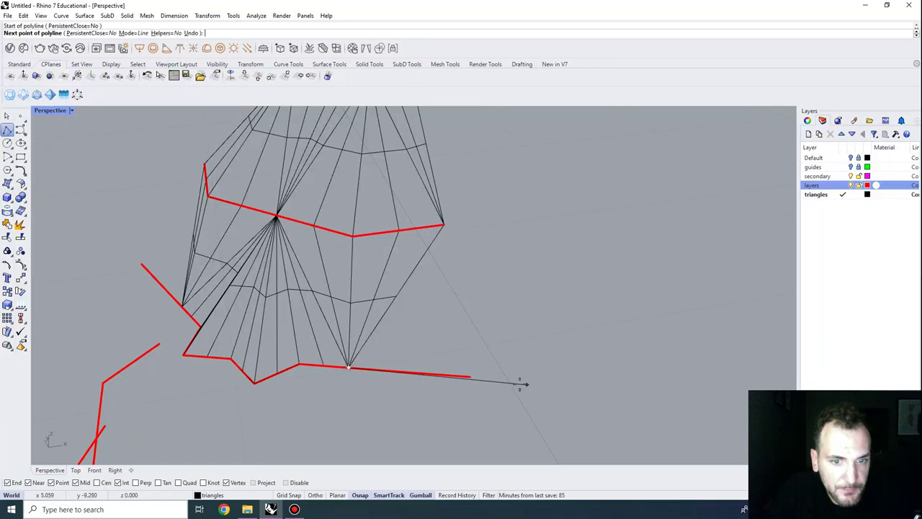
{"action": "left_click", "coordinate": [465, 382]}
{"action": "key", "text": "Return"}
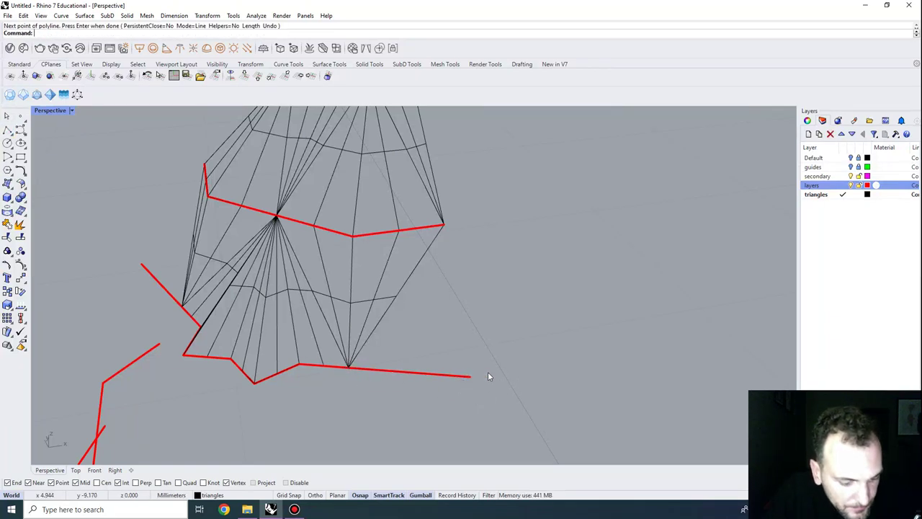
Step: Extrude the new polyline to the outer end point of the tier curve above
{"action": "type", "text": "ex"}
{"action": "key", "text": "Return"}
{"action": "left_click", "coordinate": [452, 373]}
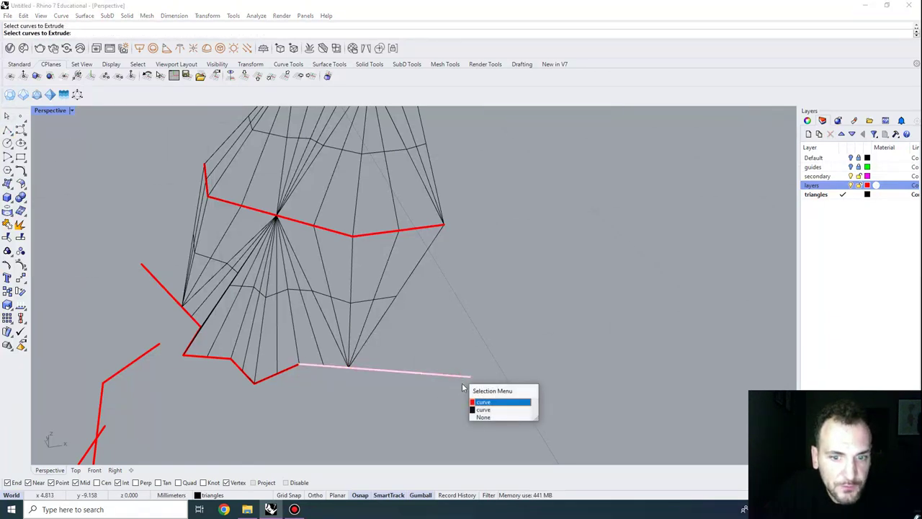
{"action": "left_click", "coordinate": [484, 408]}
{"action": "key", "text": "Return"}
{"action": "left_click", "coordinate": [452, 247]}
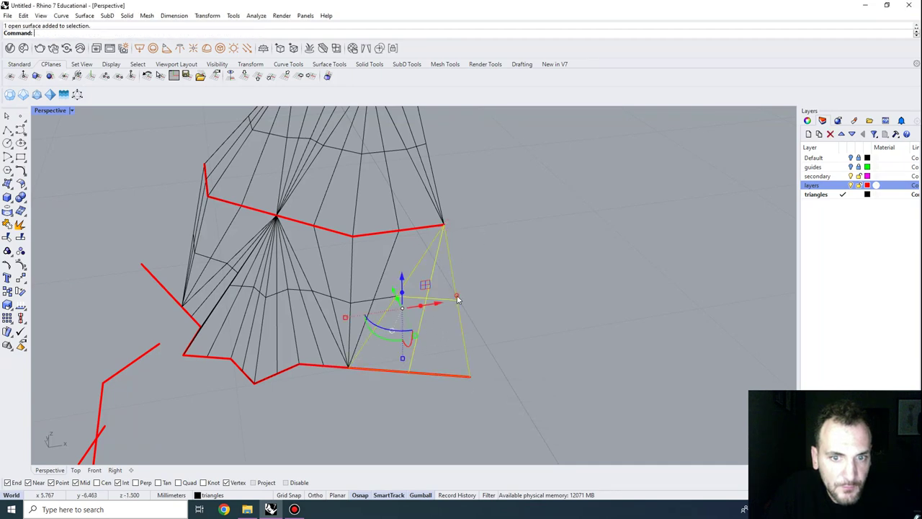
Step: Mirror the extruded end triangle to the opposite side about the line through the fan's apex and its middle corner
{"action": "right_click_drag", "start_coordinate": [457, 298], "coordinate": [484, 304]}
{"action": "type", "text": "mirror"}
{"action": "key", "text": "Return"}
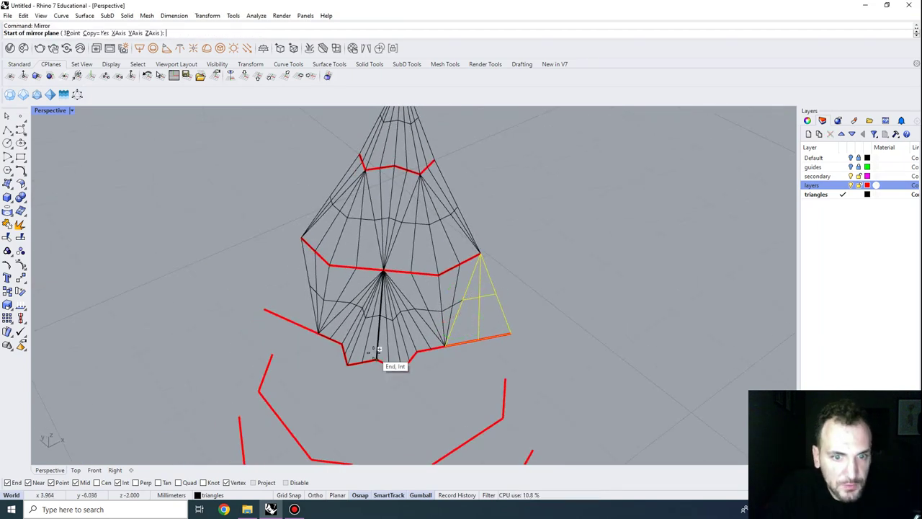
{"action": "left_click", "coordinate": [376, 358]}
{"action": "left_click", "coordinate": [383, 273]}
{"action": "key", "text": "Escape"}
Step: Switch the Perspective view to Shaded display and examine the completed upper tiers from several angles
{"action": "scroll", "coordinate": [383, 281], "scroll_direction": "down", "scroll_amount": 5}
{"action": "right_click_drag", "start_coordinate": [375, 277], "coordinate": [252, 268]}
{"action": "left_click", "coordinate": [70, 113]}
{"action": "left_click", "coordinate": [78, 157]}
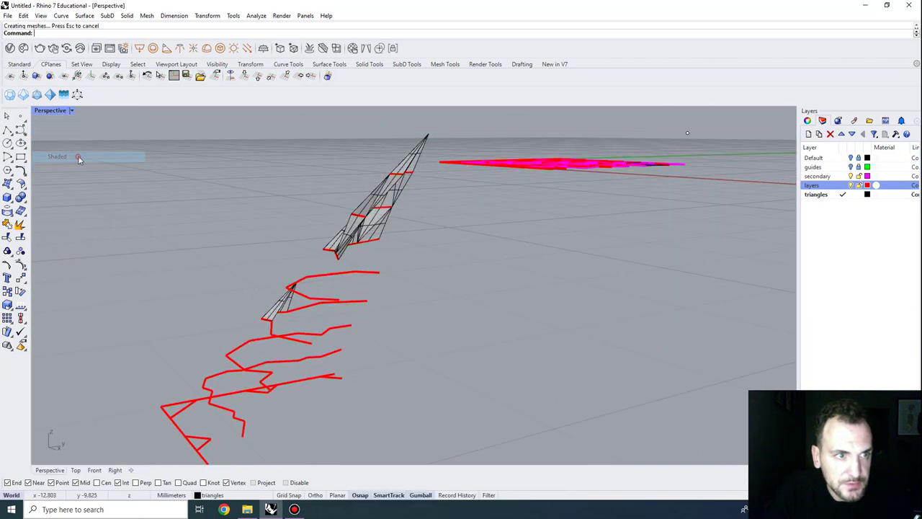
{"action": "mouse_move", "coordinate": [576, 271]}
{"action": "right_mouse_down"}
{"action": "mouse_move", "coordinate": [486, 238]}
{"action": "mouse_move", "coordinate": [346, 227]}
{"action": "mouse_move", "coordinate": [430, 241]}
{"action": "mouse_move", "coordinate": [408, 264]}
{"action": "mouse_move", "coordinate": [444, 283]}
{"action": "mouse_move", "coordinate": [204, 345]}
{"action": "mouse_move", "coordinate": [382, 250]}
{"action": "right_mouse_up"}
{"action": "scroll", "coordinate": [372, 233], "scroll_direction": "up", "scroll_amount": 6}
{"action": "scroll", "coordinate": [408, 264], "scroll_direction": "down", "scroll_amount": 5}
{"action": "mouse_move", "coordinate": [461, 352]}
{"action": "right_mouse_down"}
{"action": "mouse_move", "coordinate": [391, 289]}
{"action": "mouse_move", "coordinate": [432, 273]}
{"action": "mouse_move", "coordinate": [350, 234]}
{"action": "mouse_move", "coordinate": [320, 253]}
{"action": "mouse_move", "coordinate": [347, 341]}
{"action": "right_mouse_up"}
{"action": "right_click_drag", "start_coordinate": [383, 249], "coordinate": [74, 134]}
Step: Set the Perspective view to Wireframe display
{"action": "left_click", "coordinate": [43, 112]}
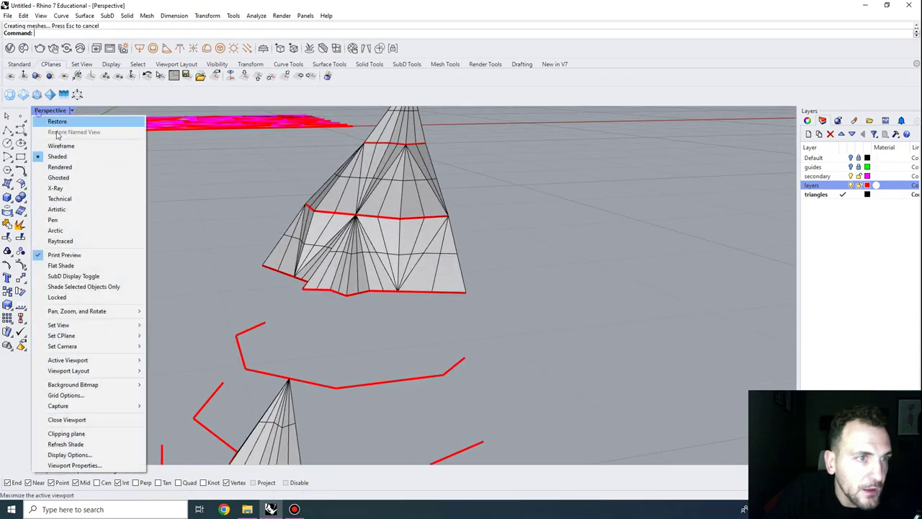
{"action": "left_click", "coordinate": [60, 146]}
{"action": "right_click_drag", "start_coordinate": [302, 310], "coordinate": [335, 266]}
{"action": "right_click_drag", "start_coordinate": [373, 326], "coordinate": [394, 290]}
{"action": "right_click_drag", "start_coordinate": [383, 360], "coordinate": [413, 325]}
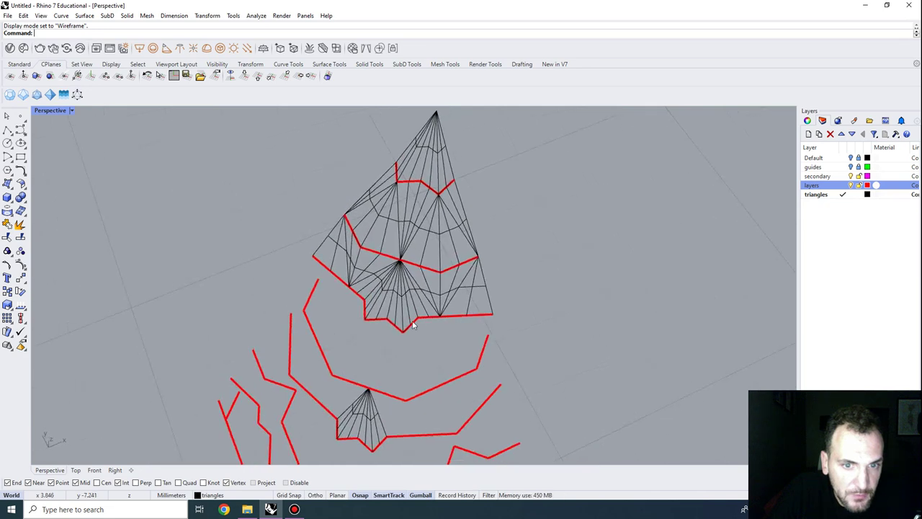
Step: Copy the second-tier fan and its side triangle from the fan's apex to the projecting middle corner of the lower zigzag tier curve
{"action": "left_click", "coordinate": [418, 210]}
{"action": "left_click", "coordinate": [443, 231]}
{"action": "scroll", "coordinate": [461, 274], "scroll_direction": "up", "scroll_amount": 3}
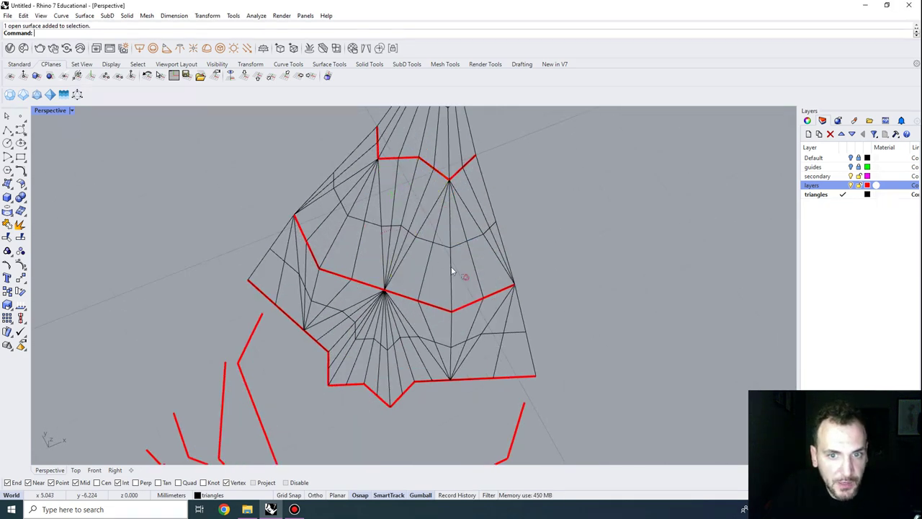
{"action": "left_click", "coordinate": [452, 271]}
{"action": "scroll", "coordinate": [482, 196], "scroll_direction": "down", "scroll_amount": 3}
{"action": "left_click", "coordinate": [483, 202]}
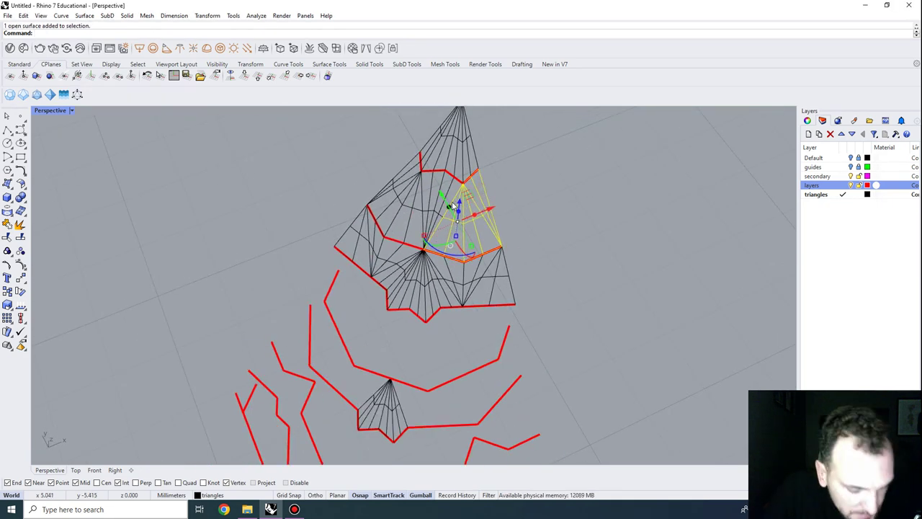
{"action": "key", "text": "Return"}
{"action": "left_click", "coordinate": [463, 185]}
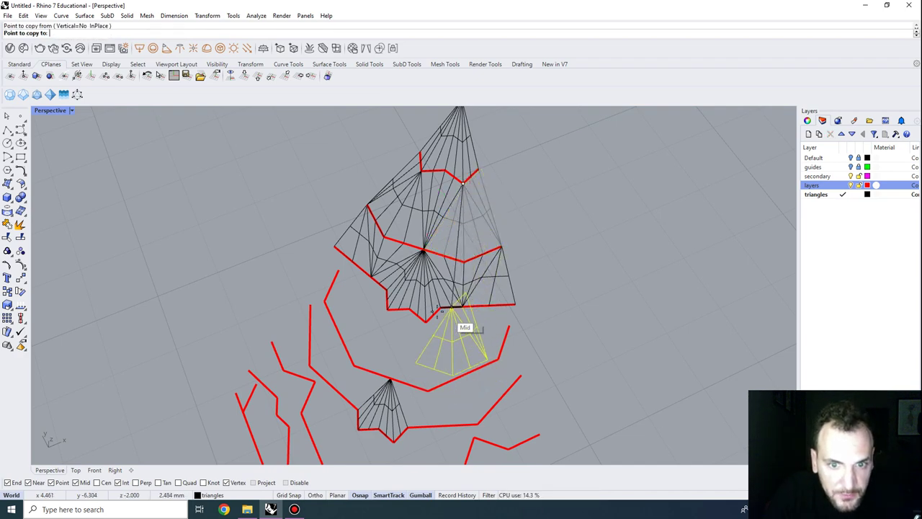
{"action": "scroll", "coordinate": [472, 379], "scroll_direction": "up", "scroll_amount": 2}
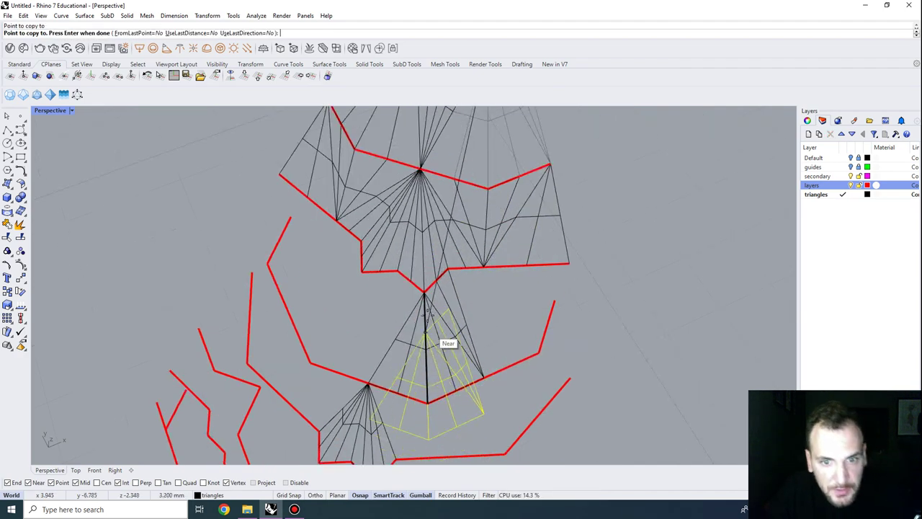
{"action": "left_click", "coordinate": [438, 337]}
{"action": "key", "text": "Return"}
Step: Mirror the copied fan's side triangle to its opposite side about the line through the fan's apex and middle corner
{"action": "right_click_drag", "start_coordinate": [440, 337], "coordinate": [456, 345]}
{"action": "type", "text": "mi"}
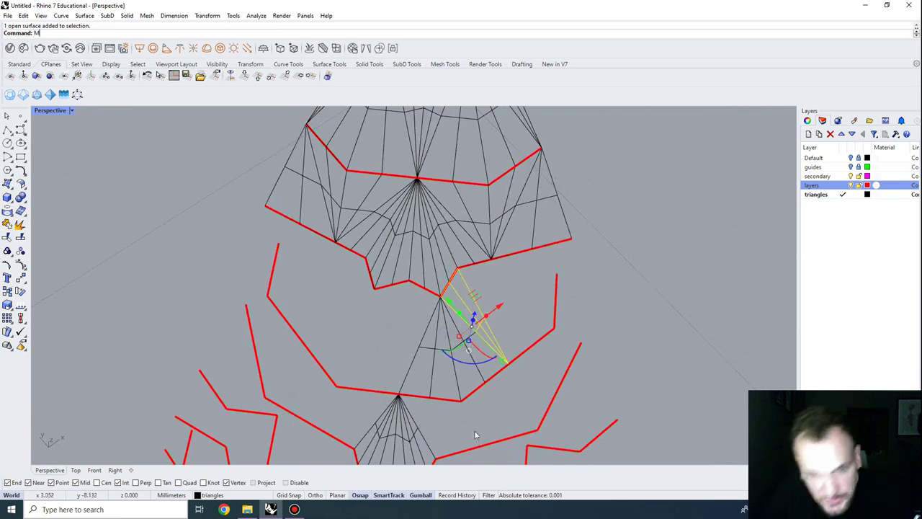
{"action": "key", "text": "Return"}
{"action": "left_click", "coordinate": [460, 401]}
{"action": "left_click", "coordinate": [441, 297]}
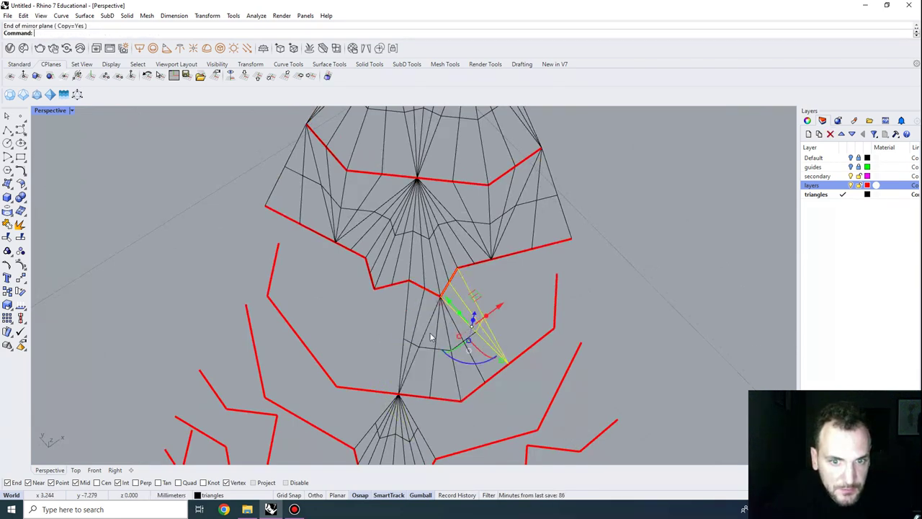
Step: Mirror the fan and side triangles about the outer triangle's edge between the two tier curves, and delete the surplus mirrored triangle
{"action": "left_click", "coordinate": [417, 330]}
{"action": "right_click_drag", "start_coordinate": [504, 317], "coordinate": [472, 353]}
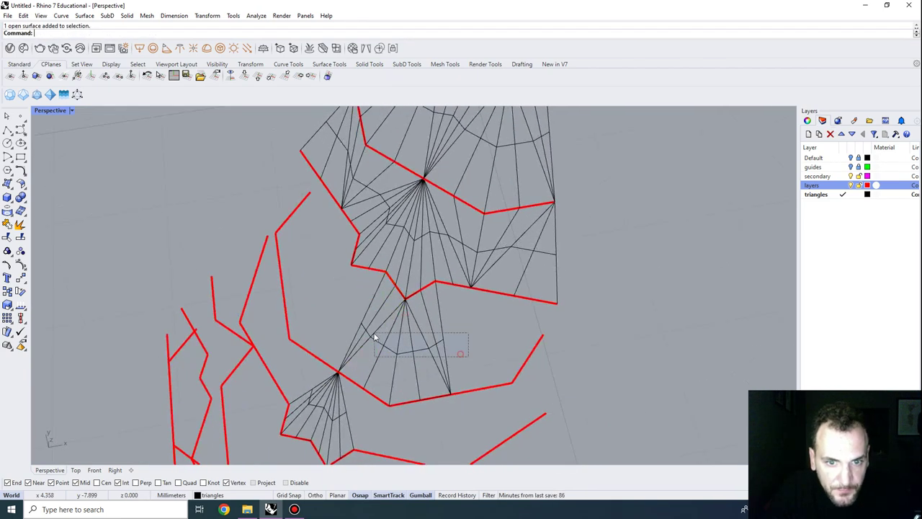
{"action": "key", "text": "Return"}
{"action": "left_click", "coordinate": [450, 392]}
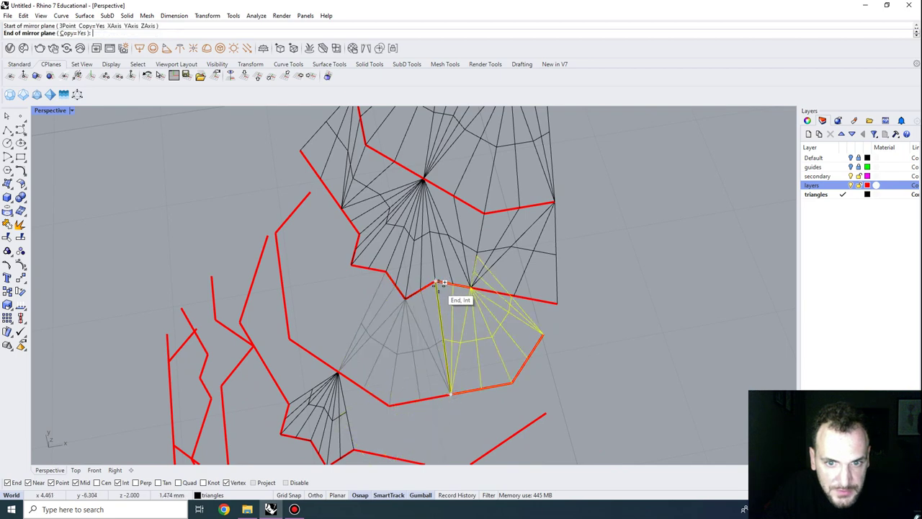
{"action": "left_click", "coordinate": [438, 285]}
{"action": "right_click_drag", "start_coordinate": [438, 285], "coordinate": [483, 226]}
{"action": "left_click", "coordinate": [482, 276]}
{"action": "key", "text": "Delete"}
Step: Draw a polyline along the upper tier curve from the mirrored fan's apex to the curve's outer end
{"action": "scroll", "coordinate": [480, 239], "scroll_direction": "up", "scroll_amount": 4}
{"action": "left_click", "coordinate": [474, 225]}
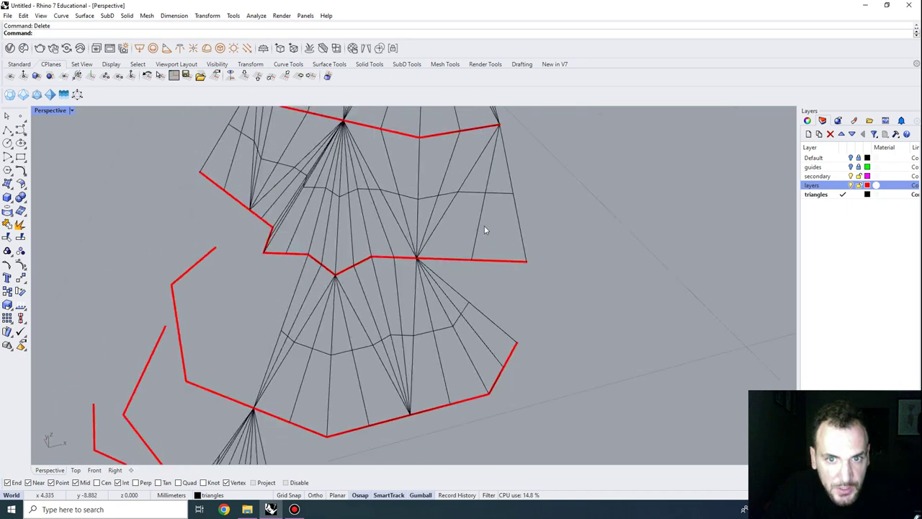
{"action": "left_click", "coordinate": [7, 129]}
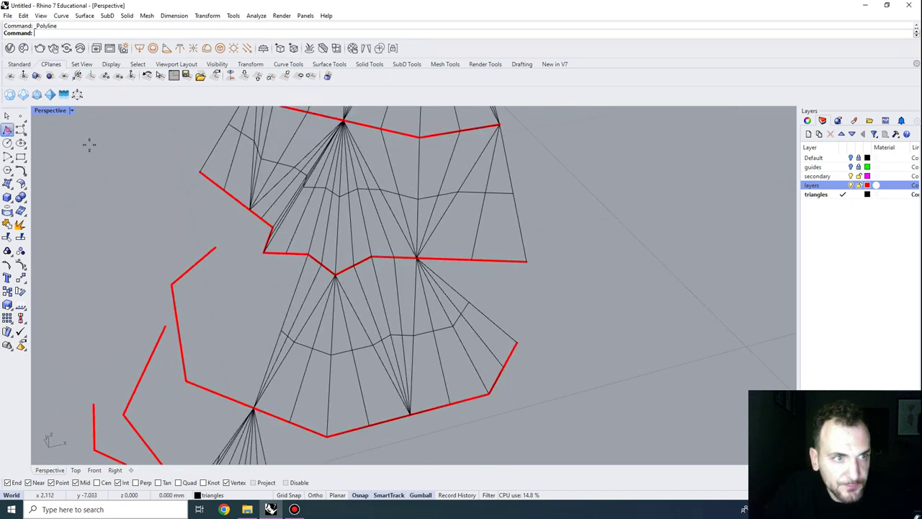
{"action": "left_click", "coordinate": [526, 261]}
{"action": "key", "text": "Return"}
Step: Extrude the new polyline to the outer end point of the tier curve below with ExtrudeCrvToPoint
{"action": "type", "text": "ExtrudeCrvToPoint"}
{"action": "key", "text": "Return"}
{"action": "left_click", "coordinate": [510, 262]}
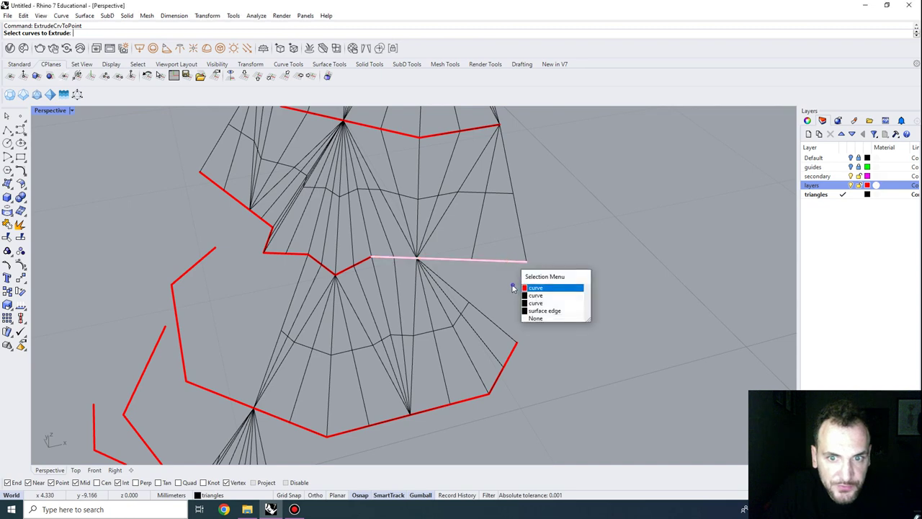
{"action": "left_click", "coordinate": [508, 262]}
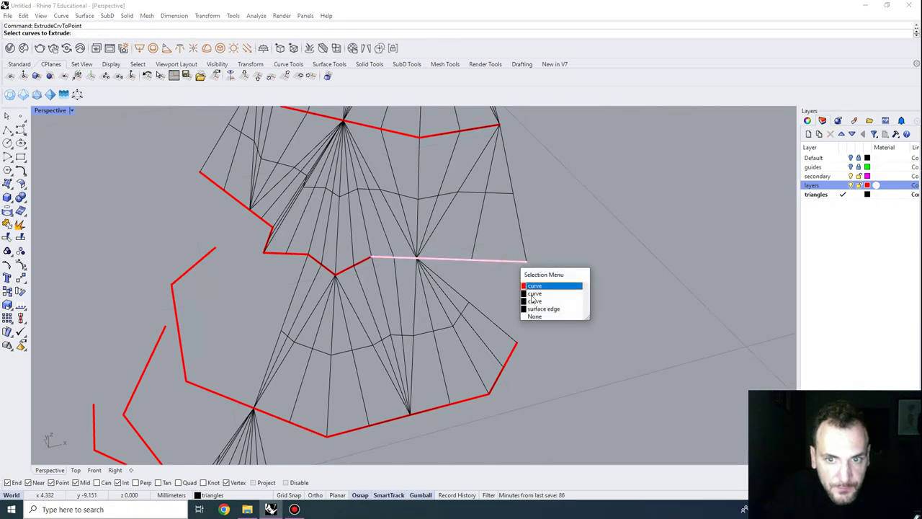
{"action": "left_click", "coordinate": [538, 304]}
{"action": "key", "text": "Return"}
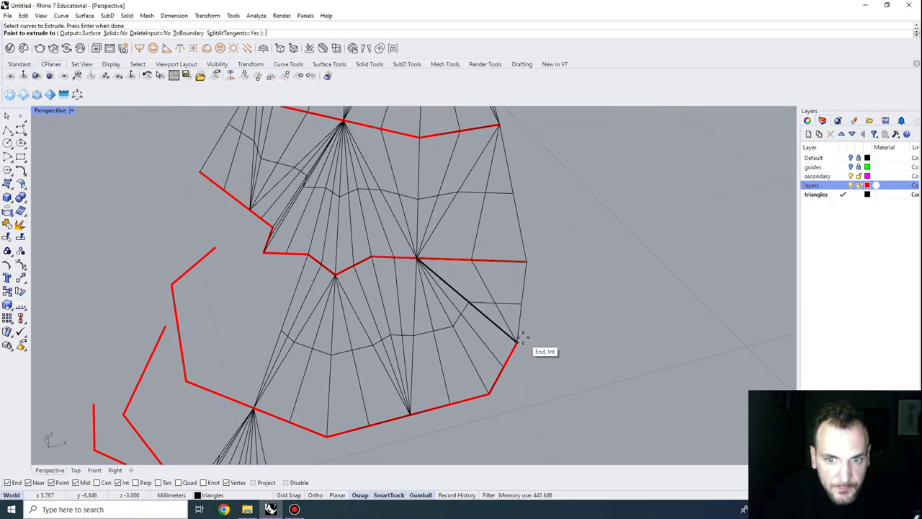
{"action": "left_click", "coordinate": [518, 343]}
Step: Look over the new tier's surfaces, then switch to File Explorer, open the reference photo hacikilic3 and enlarge the vault
{"action": "right_click_drag", "start_coordinate": [567, 397], "coordinate": [368, 394]}
{"action": "scroll", "coordinate": [382, 309], "scroll_direction": "up", "scroll_amount": 2}
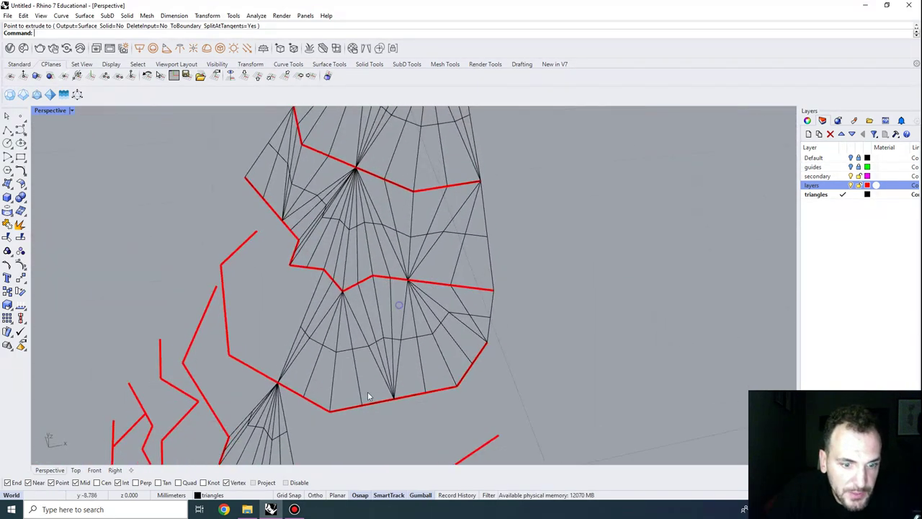
{"action": "left_click", "coordinate": [247, 509]}
{"action": "double_click", "coordinate": [199, 259]}
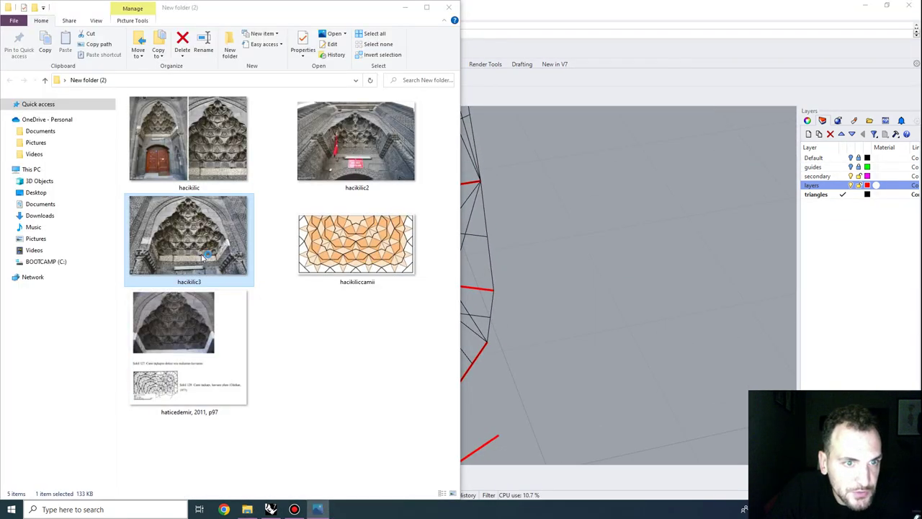
{"action": "scroll", "coordinate": [533, 201], "scroll_direction": "up", "scroll_amount": 6}
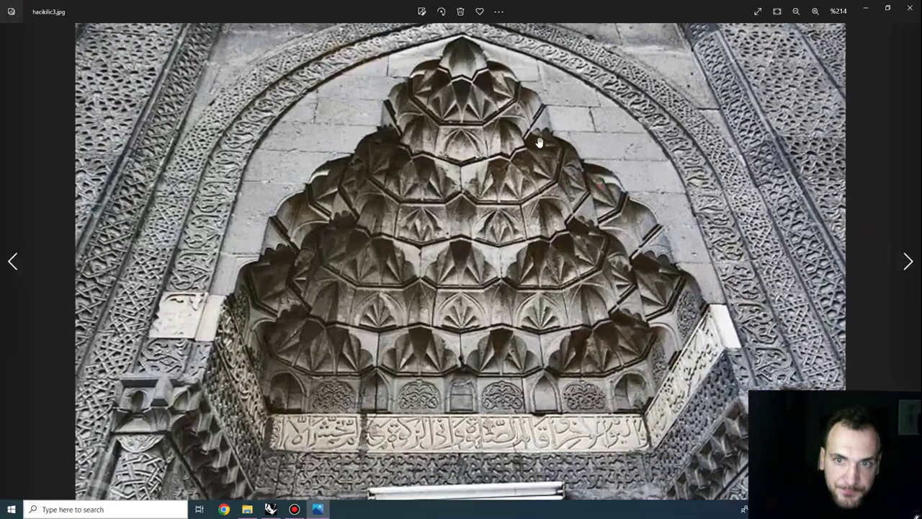
Step: Examine the stone muqarnas reference photo up close and close it
{"action": "scroll", "coordinate": [497, 265], "scroll_direction": "down", "scroll_amount": 3}
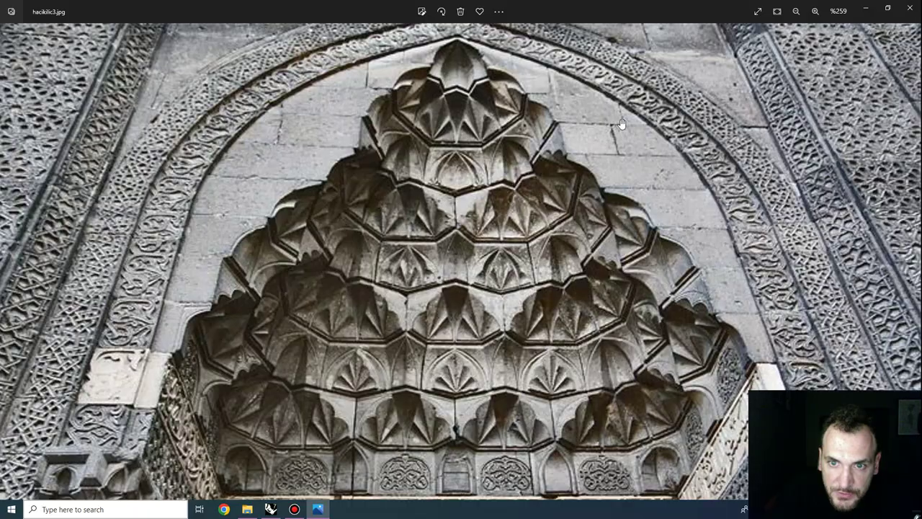
{"action": "left_click", "coordinate": [909, 8]}
Step: Mirror the triangular surfaces in the right half of the fourth tier across the vault's centre plane, keeping the originals
{"action": "left_click", "coordinate": [498, 340]}
{"action": "right_click_drag", "start_coordinate": [365, 314], "coordinate": [431, 309]}
{"action": "scroll", "coordinate": [430, 309], "scroll_direction": "up", "scroll_amount": 2}
{"action": "left_click_drag", "start_coordinate": [400, 296], "coordinate": [400, 297]}
{"action": "mouse_move", "coordinate": [400, 296]}
{"action": "right_mouse_down"}
{"action": "mouse_move", "coordinate": [380, 300]}
{"action": "mouse_move", "coordinate": [395, 290]}
{"action": "right_mouse_up"}
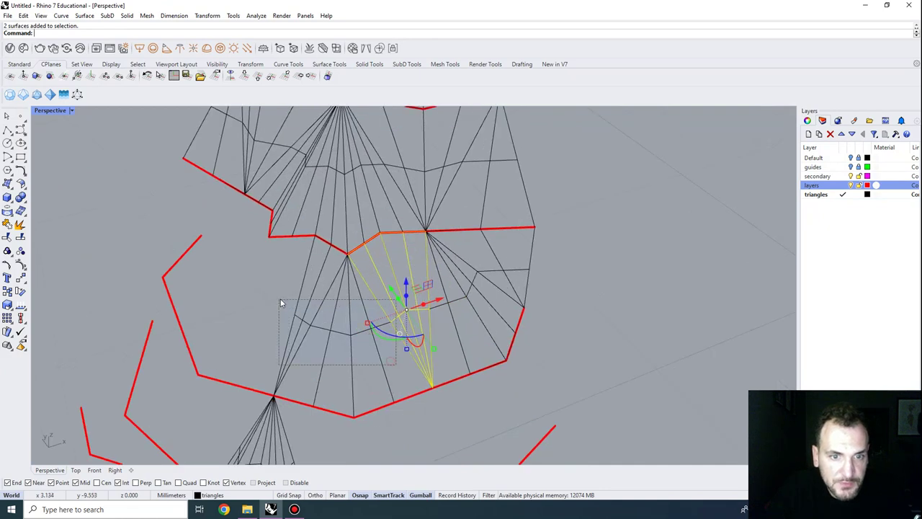
{"action": "left_click_drag", "start_coordinate": [280, 301], "coordinate": [278, 298], "text": "shift"}
{"action": "left_click_drag", "start_coordinate": [559, 267], "coordinate": [432, 270], "text": "shift"}
{"action": "scroll", "coordinate": [529, 237], "scroll_direction": "down", "scroll_amount": 2}
{"action": "type", "text": "M"}
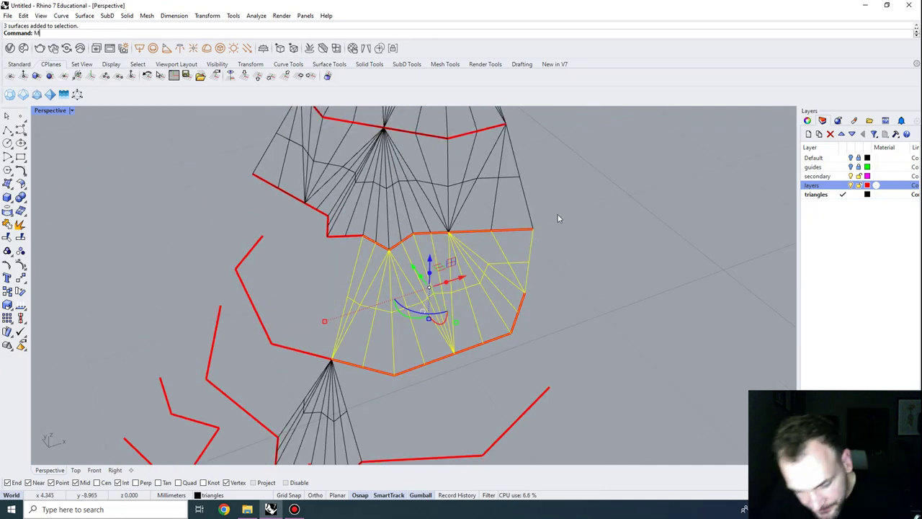
{"action": "type", "text": "irror"}
{"action": "key", "text": "Return"}
{"action": "left_click", "coordinate": [366, 237]}
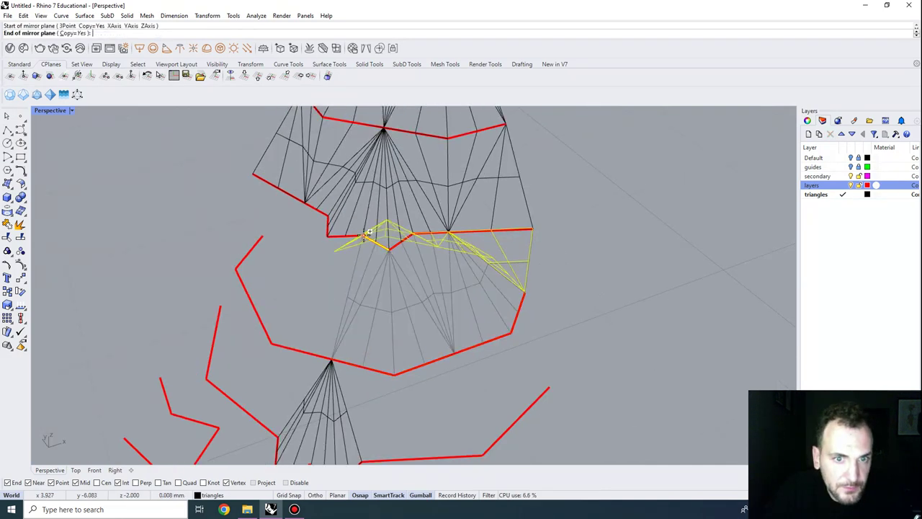
{"action": "left_click", "coordinate": [388, 123]}
{"action": "right_click_drag", "start_coordinate": [388, 123], "coordinate": [378, 250]}
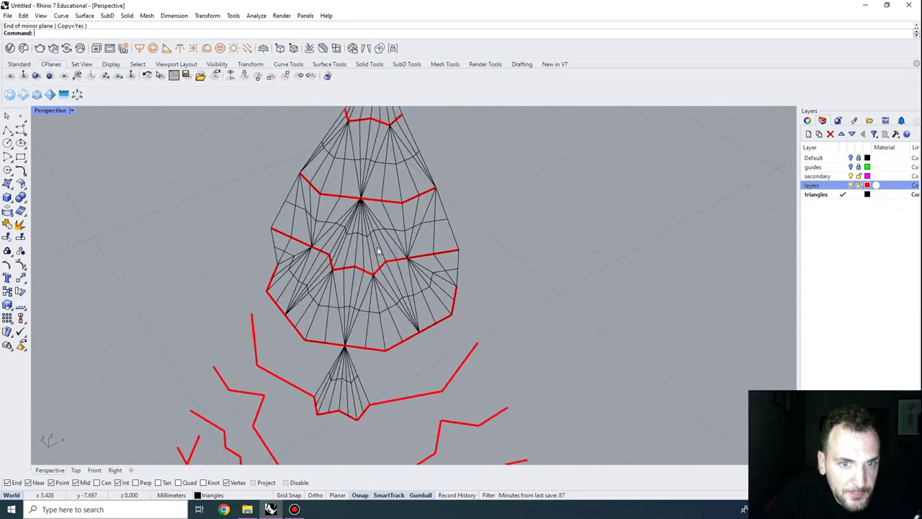
Step: Select the triangular surfaces in the right half of the third tier, from its central apex outward
{"action": "right_click_drag", "start_coordinate": [391, 289], "coordinate": [357, 243]}
{"action": "scroll", "coordinate": [391, 232], "scroll_direction": "up", "scroll_amount": 2}
{"action": "left_click", "coordinate": [368, 280]}
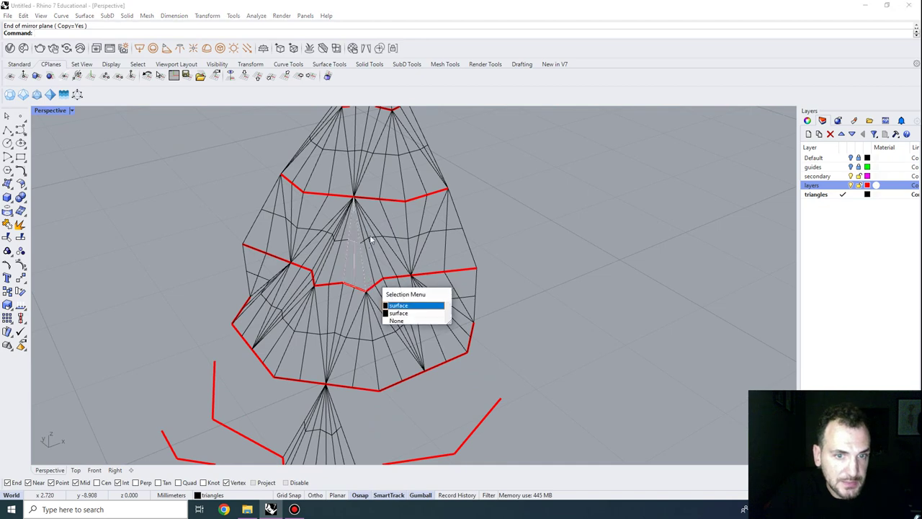
{"action": "left_click", "coordinate": [362, 338]}
{"action": "right_click_drag", "start_coordinate": [343, 274], "coordinate": [342, 220], "text": "shift"}
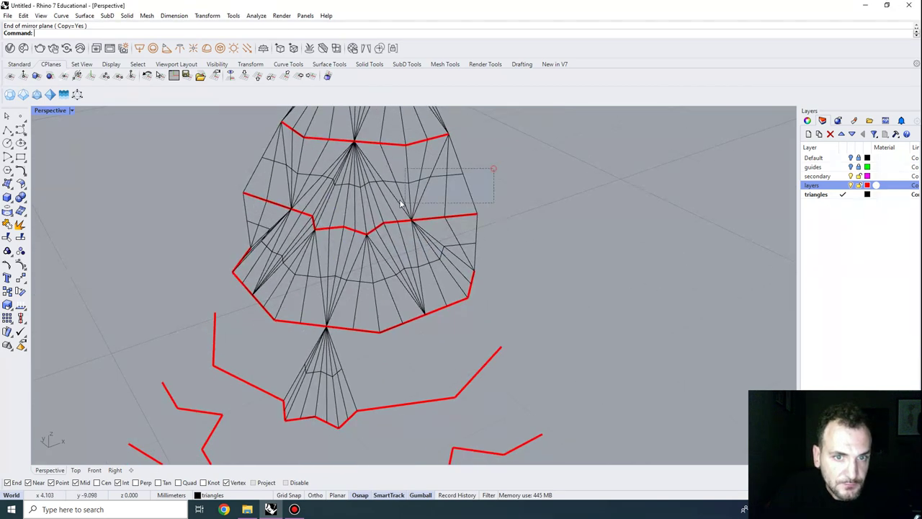
{"action": "left_click_drag", "start_coordinate": [402, 204], "coordinate": [378, 196]}
{"action": "left_click", "coordinate": [367, 208], "text": "shift"}
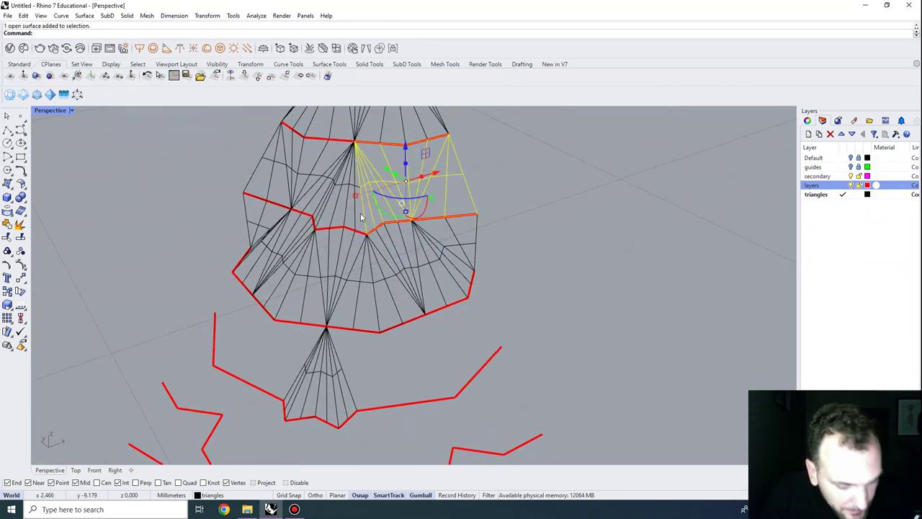
{"action": "key", "text": "Return"}
{"action": "left_click", "coordinate": [354, 142]}
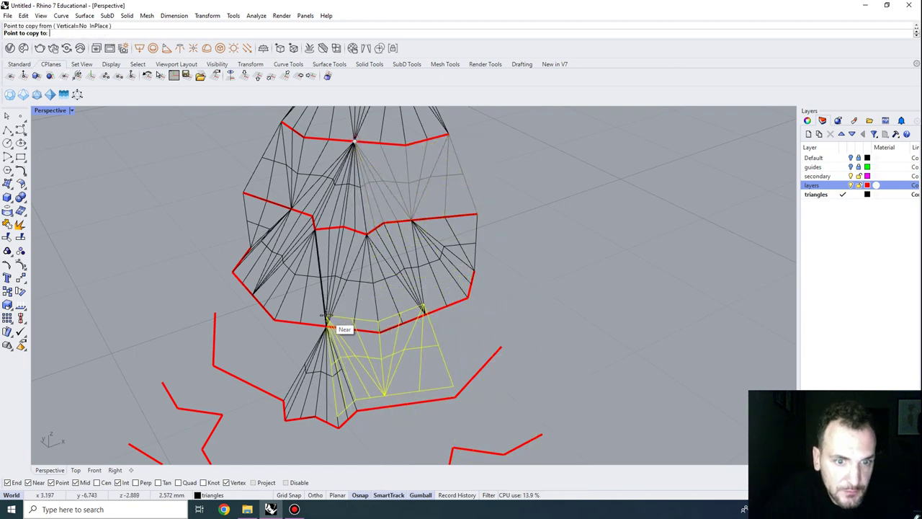
{"action": "key", "text": "Escape"}
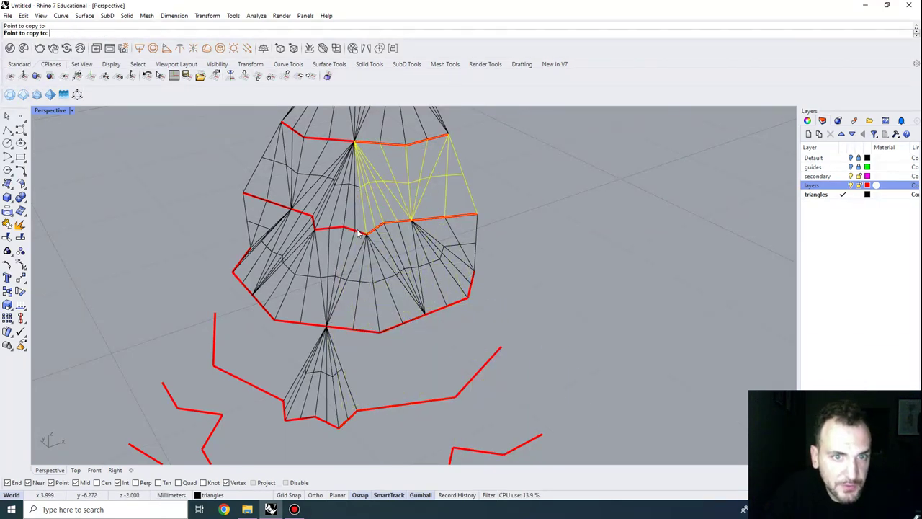
Step: Copy the selected third-tier surfaces from their central apex to the apex of the fan in the fifth tier
{"action": "key", "text": "Return"}
{"action": "left_click", "coordinate": [354, 142]}
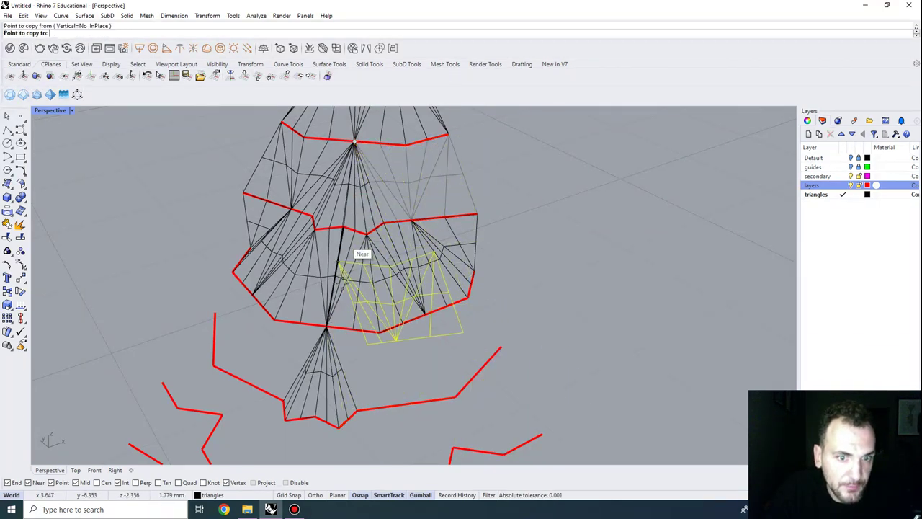
{"action": "left_click", "coordinate": [327, 326]}
{"action": "key", "text": "Return"}
{"action": "left_click", "coordinate": [416, 430]}
{"action": "right_click_drag", "start_coordinate": [415, 406], "coordinate": [329, 330]}
{"action": "left_click_drag", "start_coordinate": [304, 314], "coordinate": [304, 314]}
{"action": "right_click_drag", "start_coordinate": [305, 315], "coordinate": [346, 327]}
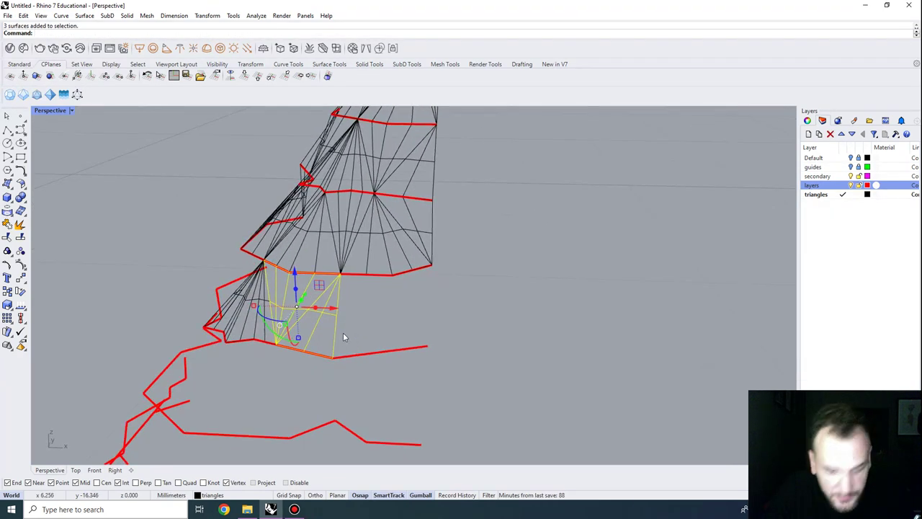
{"action": "type", "text": "mirror"}
{"action": "key", "text": "Return"}
{"action": "left_click", "coordinate": [332, 357]}
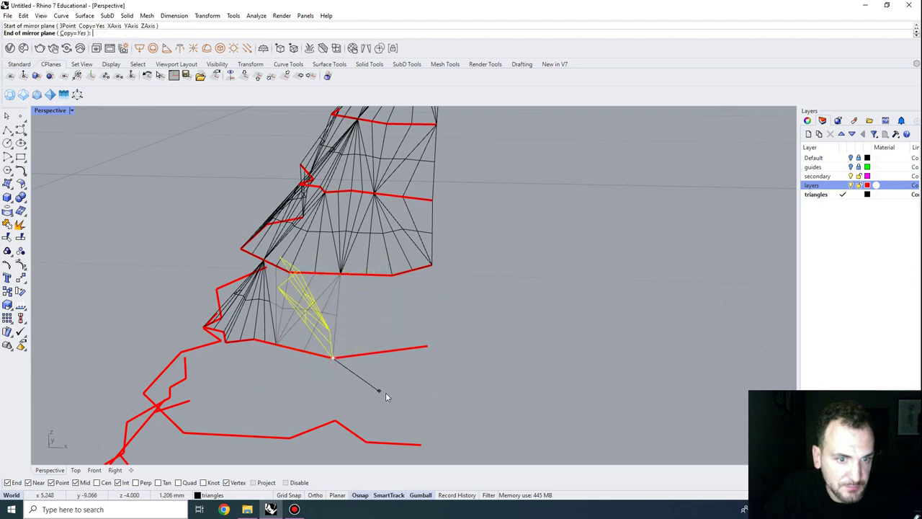
{"action": "key", "text": "Escape"}
{"action": "mouse_move", "coordinate": [385, 393]}
{"action": "right_mouse_down"}
{"action": "mouse_move", "coordinate": [374, 359]}
{"action": "mouse_move", "coordinate": [394, 393]}
{"action": "right_mouse_up"}
Step: Mirror the four copied fifth-tier surfaces across the edge joining the tier curves' corners to fill the tier's outer end
{"action": "left_click_drag", "start_coordinate": [401, 392], "coordinate": [295, 353]}
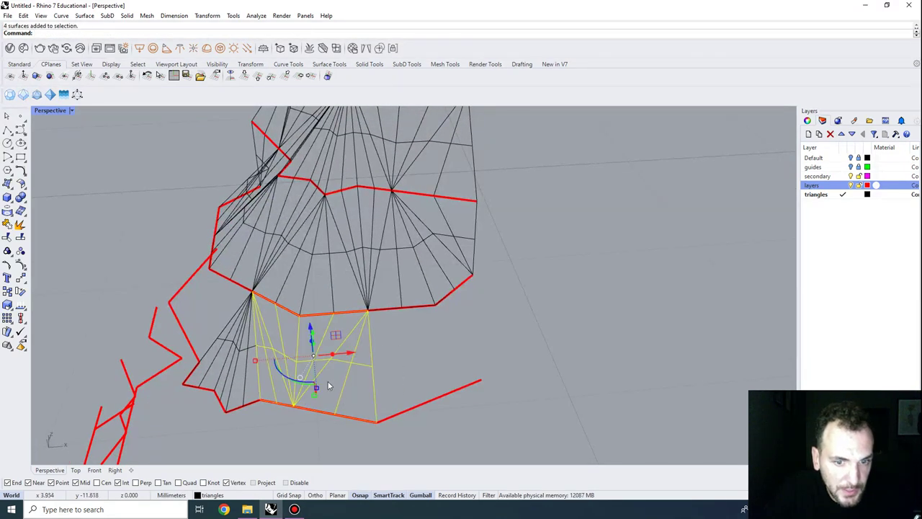
{"action": "key", "text": "Return"}
{"action": "left_click", "coordinate": [376, 422]}
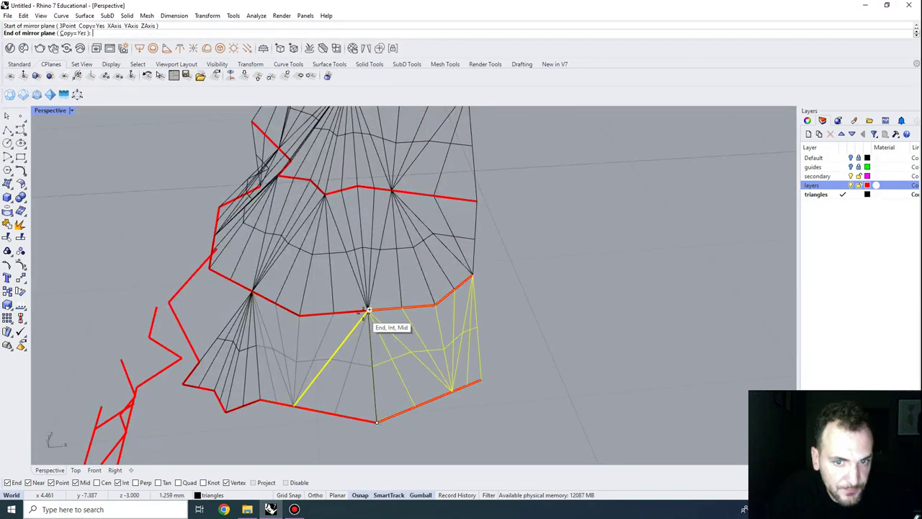
{"action": "left_click", "coordinate": [368, 311]}
{"action": "right_click_drag", "start_coordinate": [368, 310], "coordinate": [519, 312]}
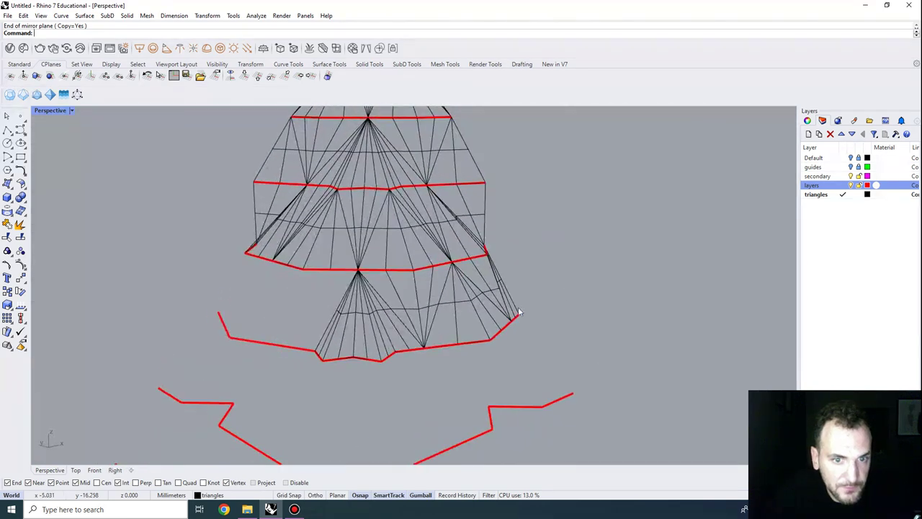
Step: Delete the unneeded surface in the fifth tier
{"action": "right_click_drag", "start_coordinate": [463, 289], "coordinate": [347, 392]}
{"action": "left_click_drag", "start_coordinate": [533, 281], "coordinate": [496, 310]}
{"action": "right_click_drag", "start_coordinate": [544, 311], "coordinate": [439, 333]}
{"action": "left_click_drag", "start_coordinate": [469, 350], "coordinate": [349, 328]}
{"action": "left_click_drag", "start_coordinate": [265, 315], "coordinate": [265, 317]}
{"action": "right_click_drag", "start_coordinate": [265, 317], "coordinate": [502, 314]}
{"action": "key", "text": "Escape"}
{"action": "left_click", "coordinate": [361, 356]}
{"action": "key", "text": "Delete"}
Step: Mirror the fifth-tier surfaces across the vault's centre plane to cover the opposite half of the tier
{"action": "left_click_drag", "start_coordinate": [268, 313], "coordinate": [268, 315]}
{"action": "right_click_drag", "start_coordinate": [268, 314], "coordinate": [383, 111]}
{"action": "type", "text": "mi"}
{"action": "key", "text": "Return"}
{"action": "left_click", "coordinate": [427, 373]}
{"action": "left_click", "coordinate": [422, 306]}
{"action": "right_click_drag", "start_coordinate": [380, 329], "coordinate": [431, 144]}
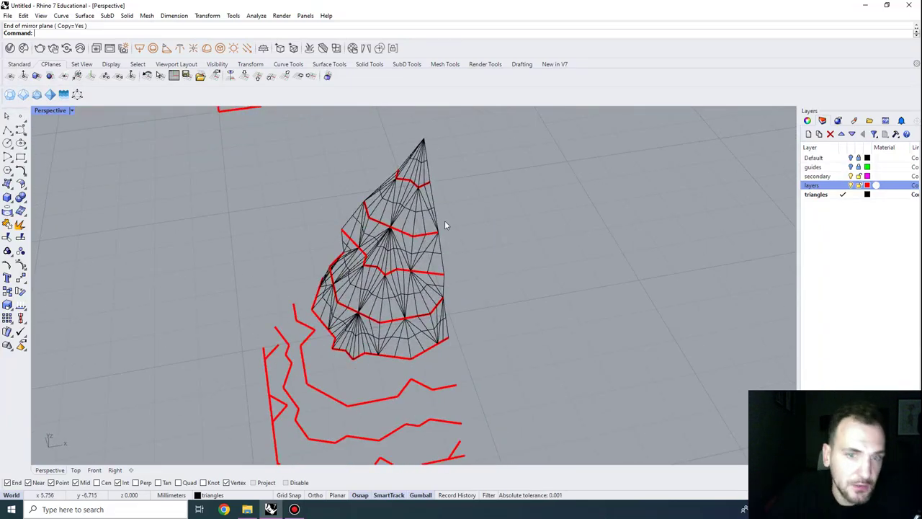
Step: Examine the surfaced upper tiers and the remaining open tier curves from several angles
{"action": "right_click_drag", "start_coordinate": [444, 220], "coordinate": [366, 288]}
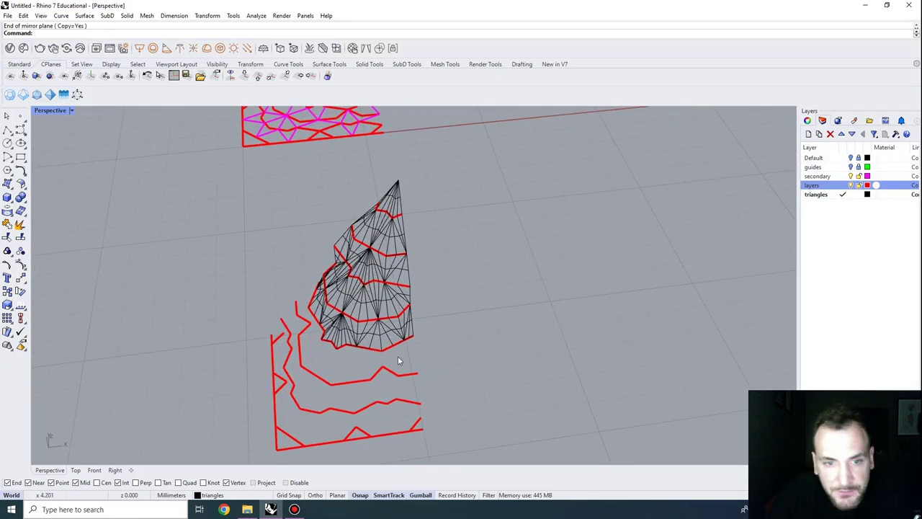
{"action": "right_click_drag", "start_coordinate": [398, 360], "coordinate": [482, 353]}
{"action": "right_click_drag", "start_coordinate": [393, 425], "coordinate": [382, 225]}
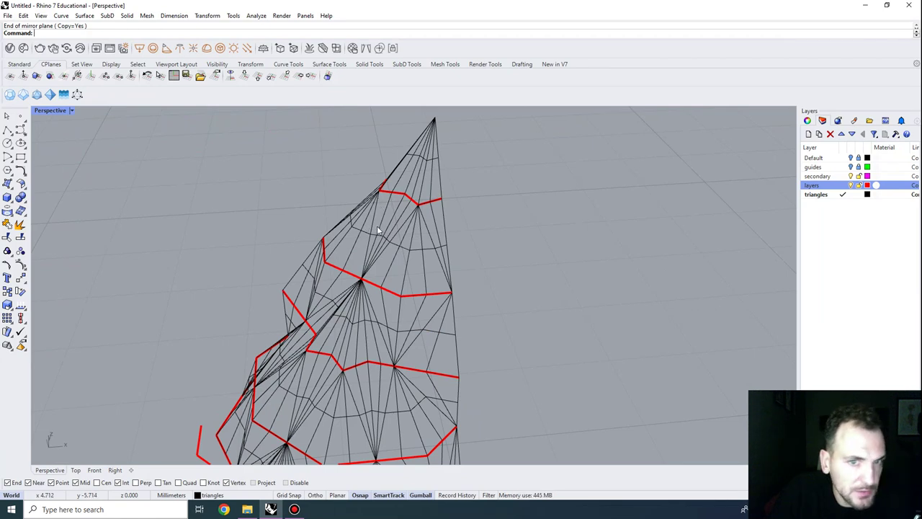
{"action": "left_click", "coordinate": [386, 214]}
{"action": "left_click", "coordinate": [487, 218]}
{"action": "scroll", "coordinate": [281, 185], "scroll_direction": "down", "scroll_amount": 8}
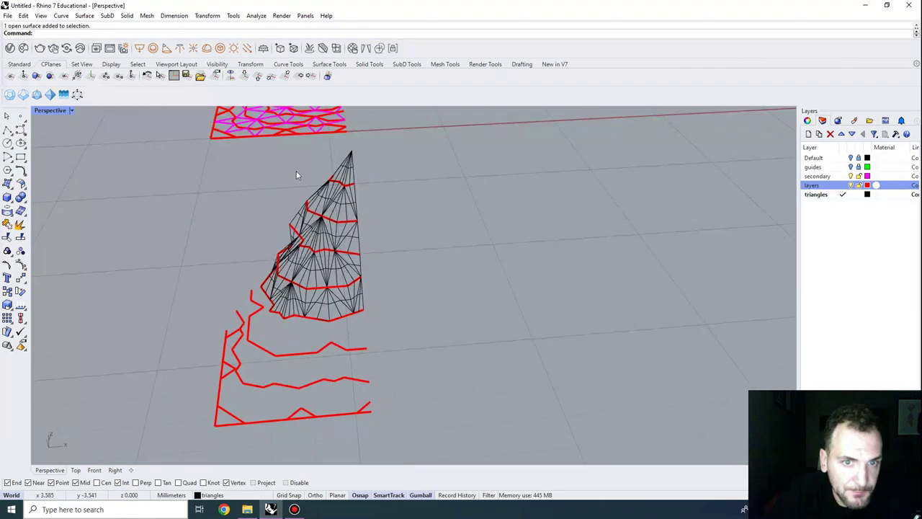
{"action": "scroll", "coordinate": [296, 173], "scroll_direction": "down", "scroll_amount": 2}
{"action": "right_click_drag", "start_coordinate": [297, 173], "coordinate": [341, 180]}
{"action": "scroll", "coordinate": [302, 185], "scroll_direction": "up", "scroll_amount": 2}
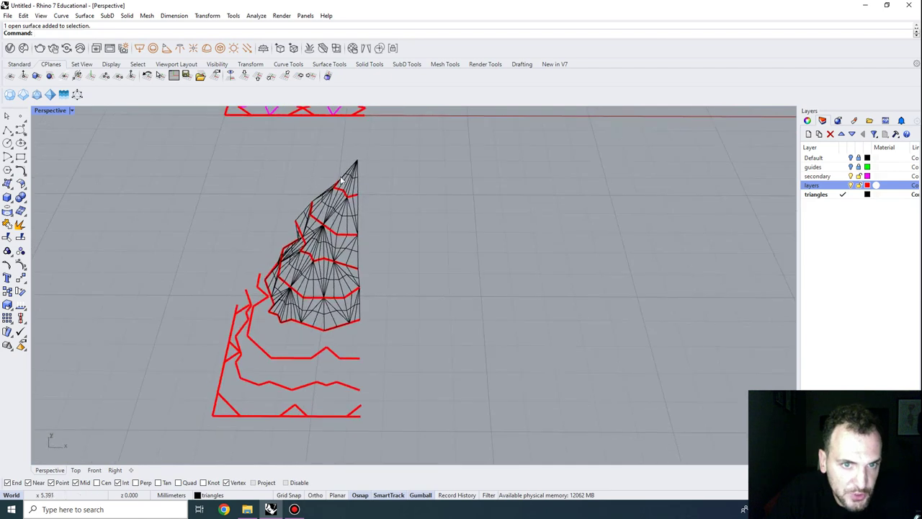
Step: Copy the whole vault model, surfaces and tier curves together, about 10 mm sideways along the X axis
{"action": "left_click_drag", "start_coordinate": [346, 213], "coordinate": [381, 255]}
{"action": "scroll", "coordinate": [388, 258], "scroll_direction": "down", "scroll_amount": 3}
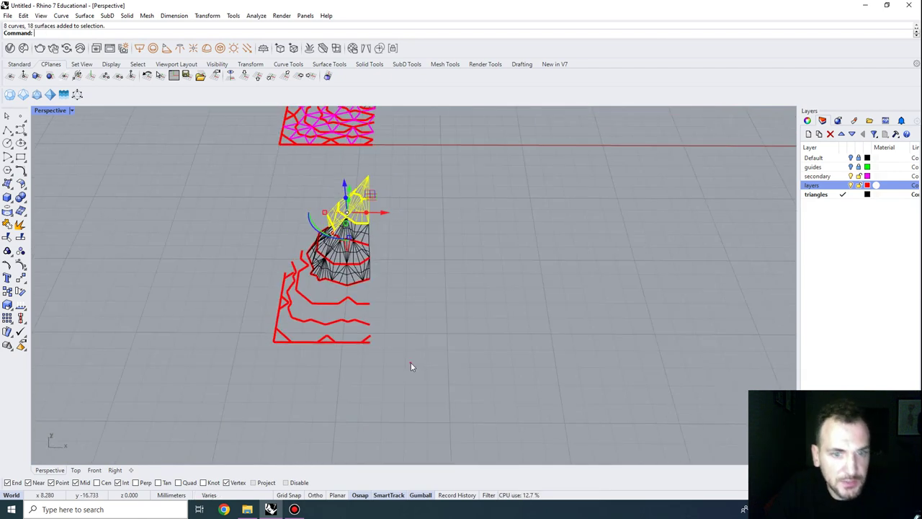
{"action": "left_click_drag", "start_coordinate": [410, 367], "coordinate": [223, 188]}
{"action": "type", "text": "opy"}
{"action": "key", "text": "Return"}
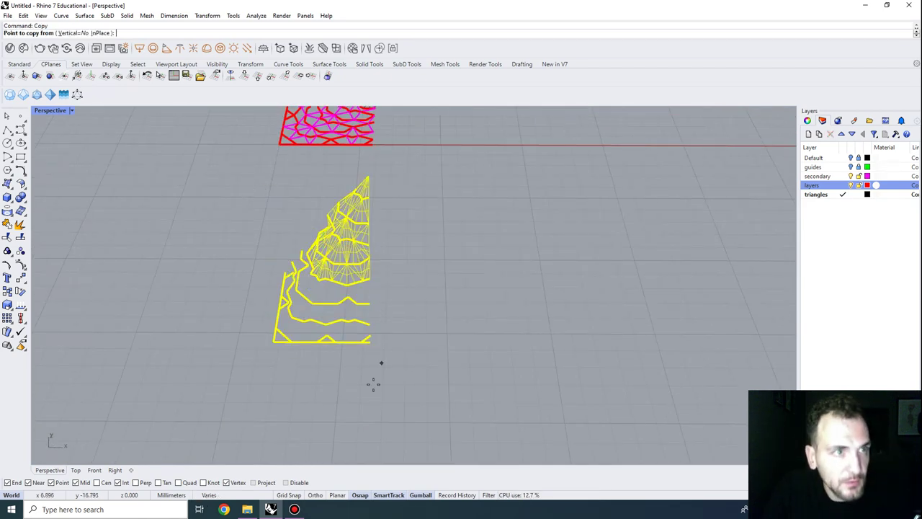
{"action": "left_click", "coordinate": [347, 388]}
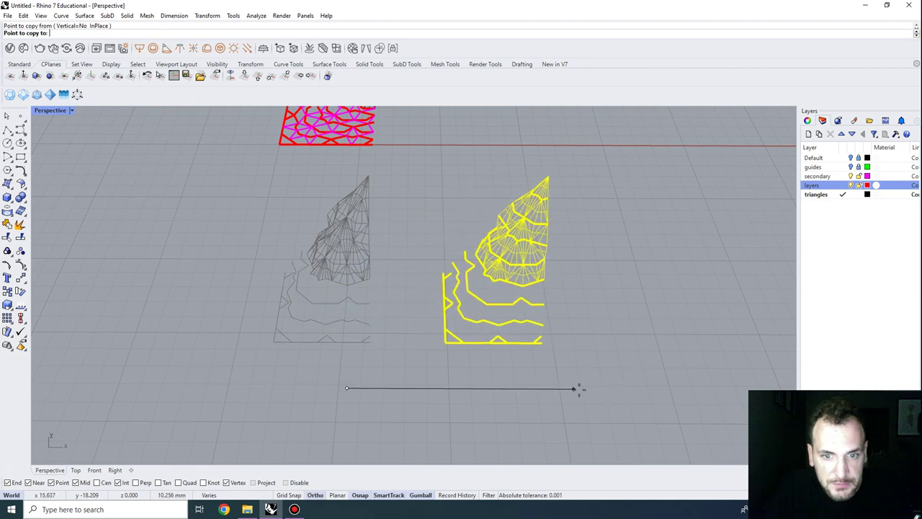
{"action": "left_click", "coordinate": [555, 375]}
{"action": "key", "text": "Escape"}
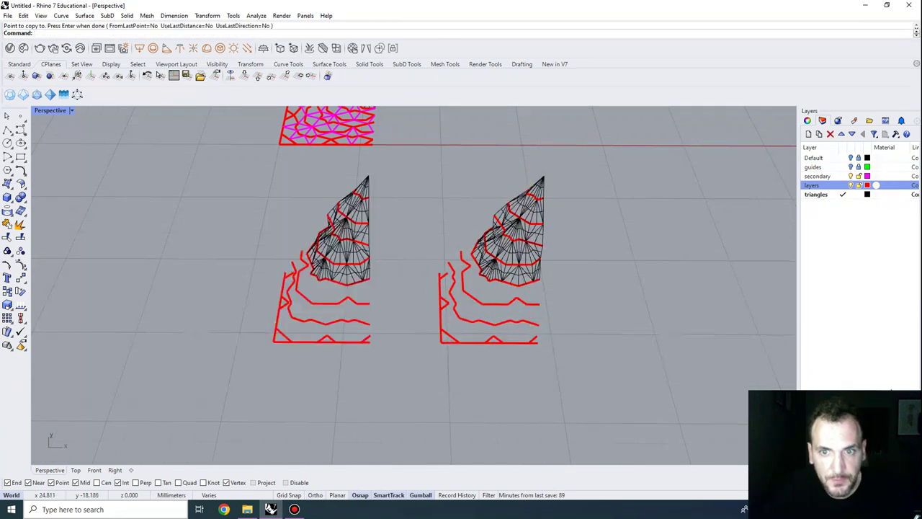
Step: Zoom to the copied vault model and examine its tiers
{"action": "left_click_drag", "start_coordinate": [454, 144], "coordinate": [452, 144]}
{"action": "type", "text": "zs"}
{"action": "key", "text": "Return"}
{"action": "key", "text": "Escape"}
{"action": "right_click_drag", "start_coordinate": [505, 248], "coordinate": [545, 289]}
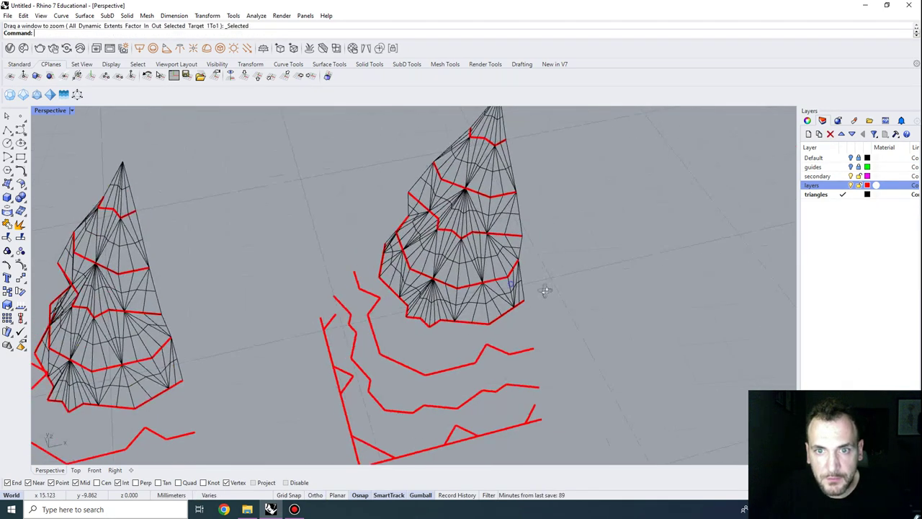
{"action": "scroll", "coordinate": [545, 280], "scroll_direction": "down", "scroll_amount": 2}
{"action": "scroll", "coordinate": [576, 184], "scroll_direction": "up", "scroll_amount": 3}
{"action": "right_click_drag", "start_coordinate": [576, 184], "coordinate": [551, 183]}
{"action": "scroll", "coordinate": [551, 183], "scroll_direction": "down", "scroll_amount": 2}
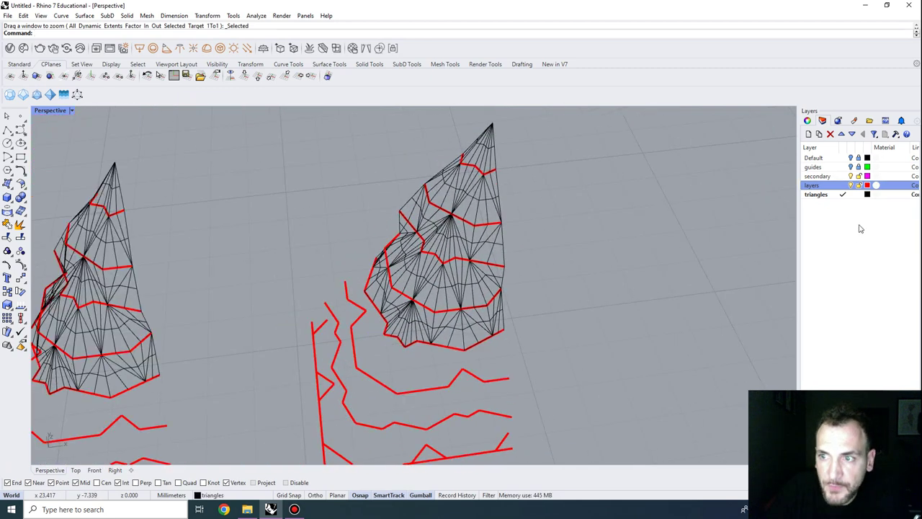
Step: Create a layer named surfaces, make it current, and lock the triangles layer
{"action": "left_click", "coordinate": [818, 135]}
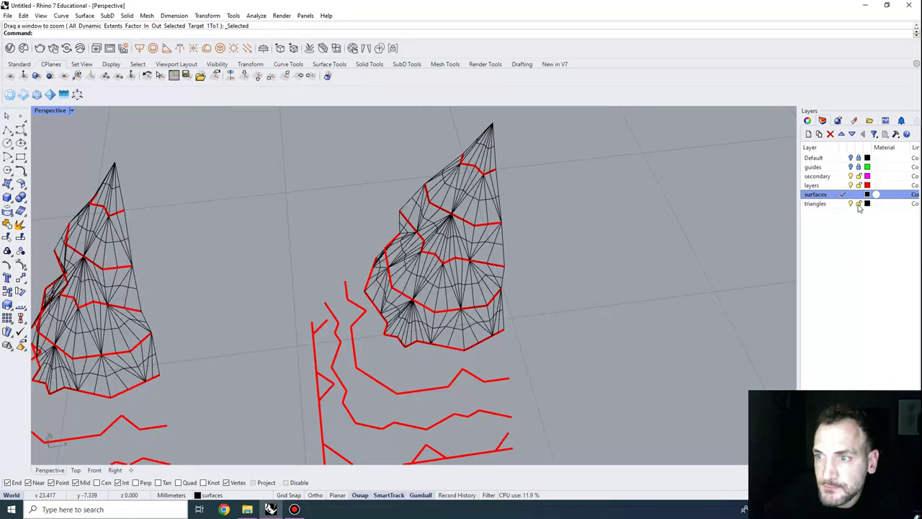
{"action": "left_click", "coordinate": [821, 204]}
Step: Examine the apex and first tier of the copied vault up close
{"action": "scroll", "coordinate": [576, 351], "scroll_direction": "down", "scroll_amount": 3}
{"action": "right_click_drag", "start_coordinate": [576, 352], "coordinate": [397, 218]}
{"action": "scroll", "coordinate": [459, 167], "scroll_direction": "up", "scroll_amount": 3}
{"action": "right_click_drag", "start_coordinate": [459, 167], "coordinate": [666, 205]}
{"action": "scroll", "coordinate": [467, 195], "scroll_direction": "up", "scroll_amount": 2}
{"action": "right_click_drag", "start_coordinate": [547, 202], "coordinate": [426, 401]}
{"action": "right_click_drag", "start_coordinate": [475, 242], "coordinate": [328, 389]}
{"action": "right_click_drag", "start_coordinate": [404, 334], "coordinate": [418, 296]}
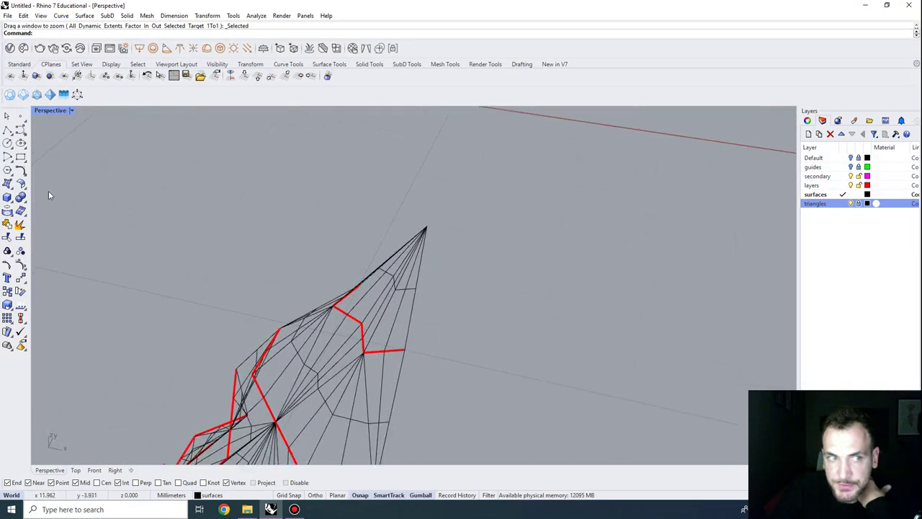
Step: Set the surfaces layer's colour to bright green (R 78, G 255, B 0)
{"action": "left_click", "coordinate": [7, 130]}
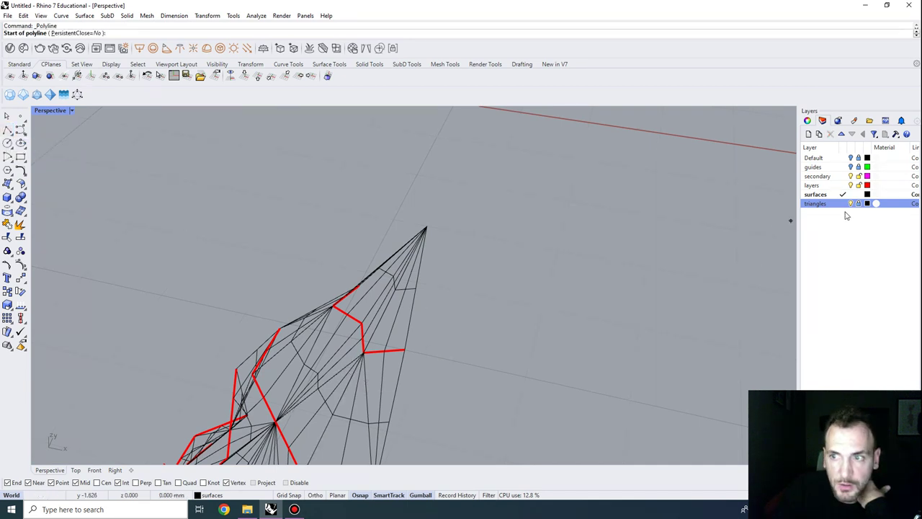
{"action": "left_click", "coordinate": [870, 195]}
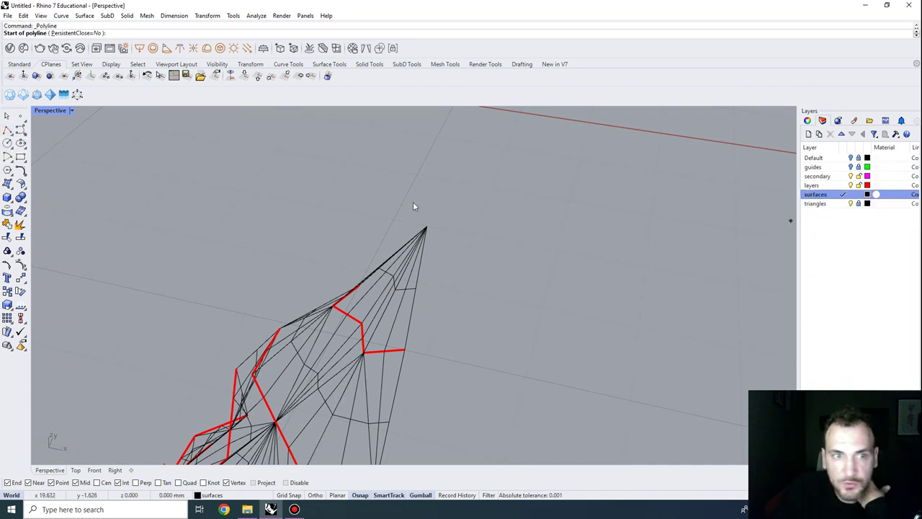
{"action": "left_click", "coordinate": [454, 223]}
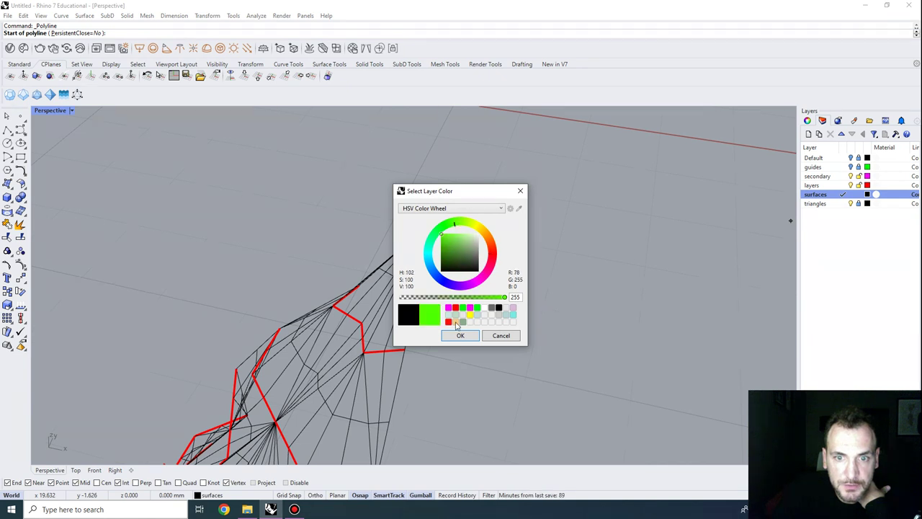
{"action": "left_click", "coordinate": [459, 338]}
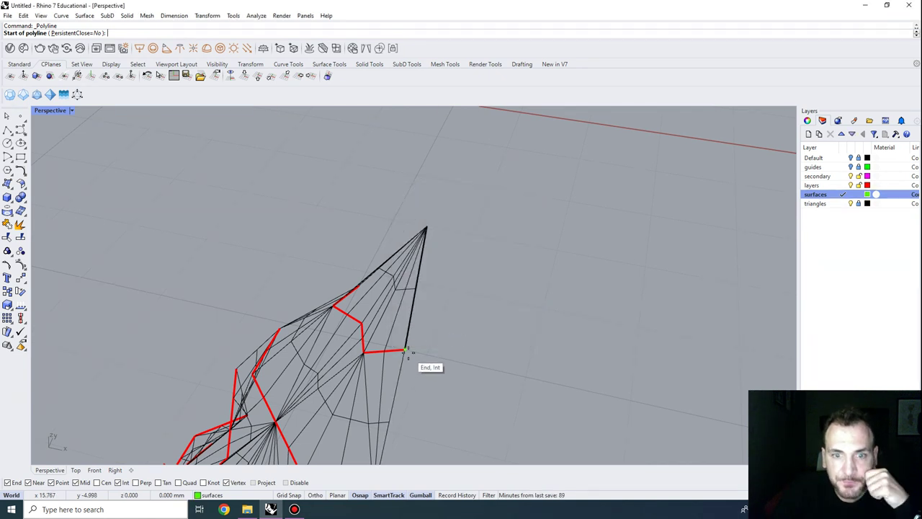
Step: Draw two straight polylines to the apex, from the outer end and the adjacent corner of the first tier curve
{"action": "left_click", "coordinate": [404, 350]}
{"action": "left_click", "coordinate": [429, 227]}
{"action": "right_click", "coordinate": [378, 342]}
{"action": "right_click", "coordinate": [372, 349]}
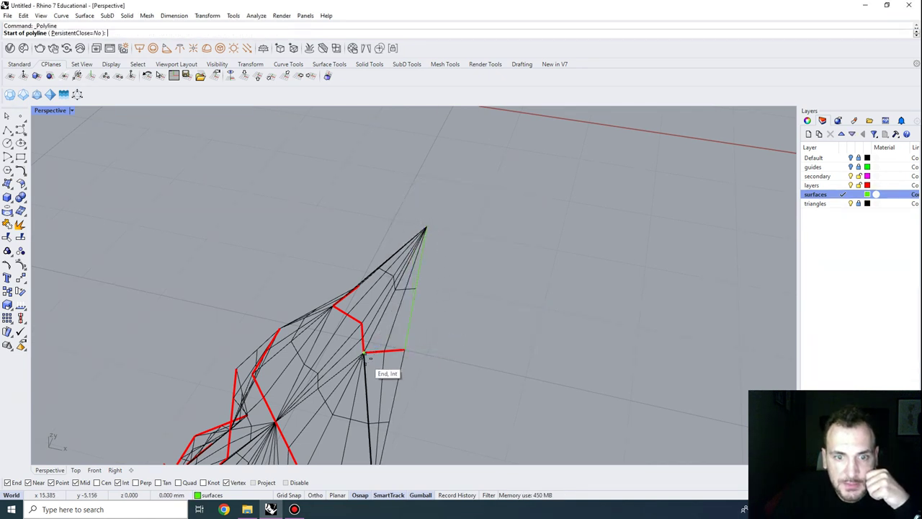
{"action": "left_click", "coordinate": [365, 353]}
{"action": "left_click", "coordinate": [426, 227]}
{"action": "right_click", "coordinate": [433, 291]}
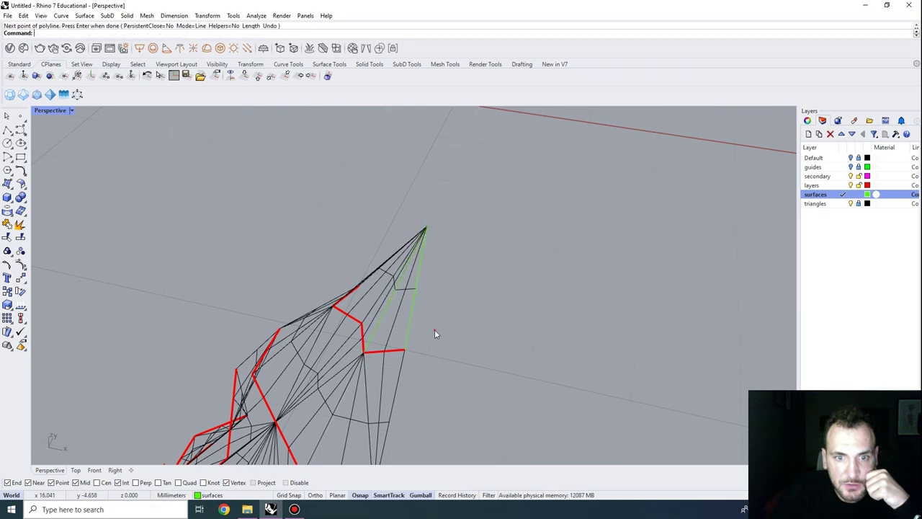
Step: Try to rebuild the two apex polylines with 4 points and degree 3 and check their control points
{"action": "left_click_drag", "start_coordinate": [435, 333], "coordinate": [385, 304]}
{"action": "right_click_drag", "start_coordinate": [401, 303], "coordinate": [426, 278]}
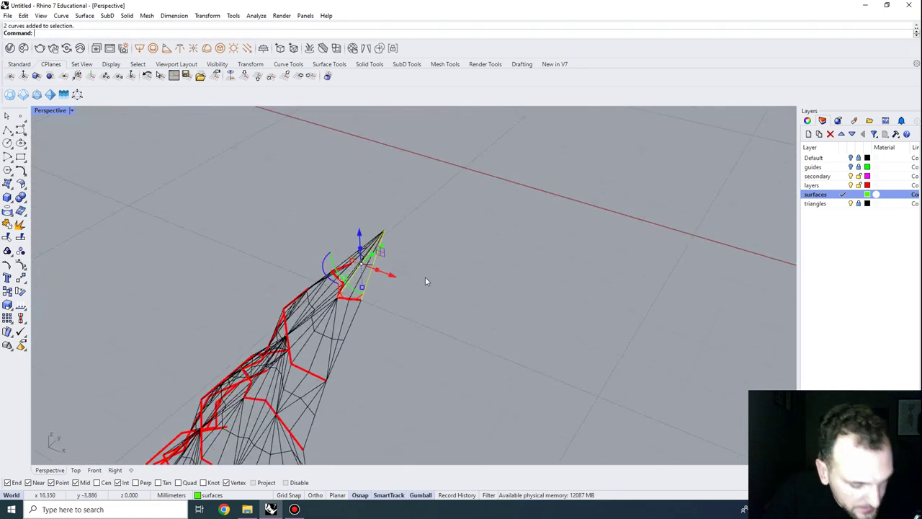
{"action": "type", "text": "zs"}
{"action": "key", "text": "Return"}
{"action": "right_click_drag", "start_coordinate": [432, 223], "coordinate": [523, 304]}
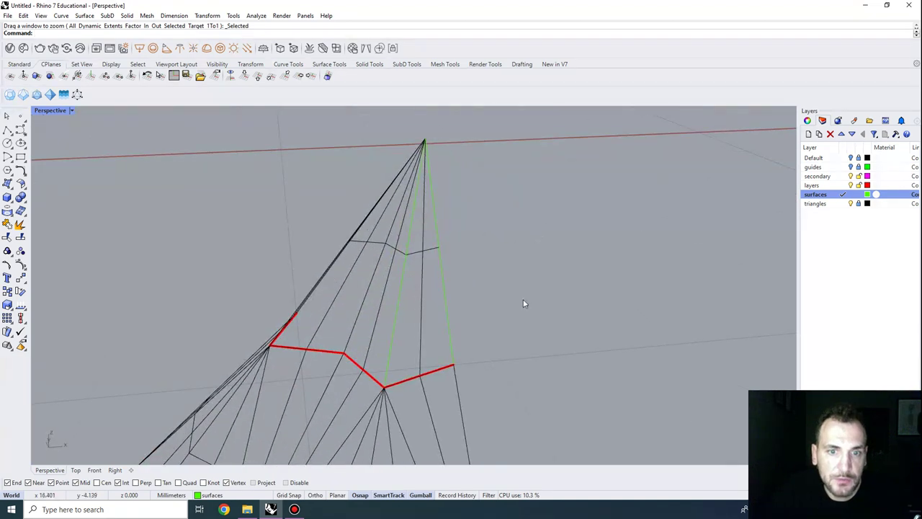
{"action": "right_click_drag", "start_coordinate": [386, 308], "coordinate": [484, 292]}
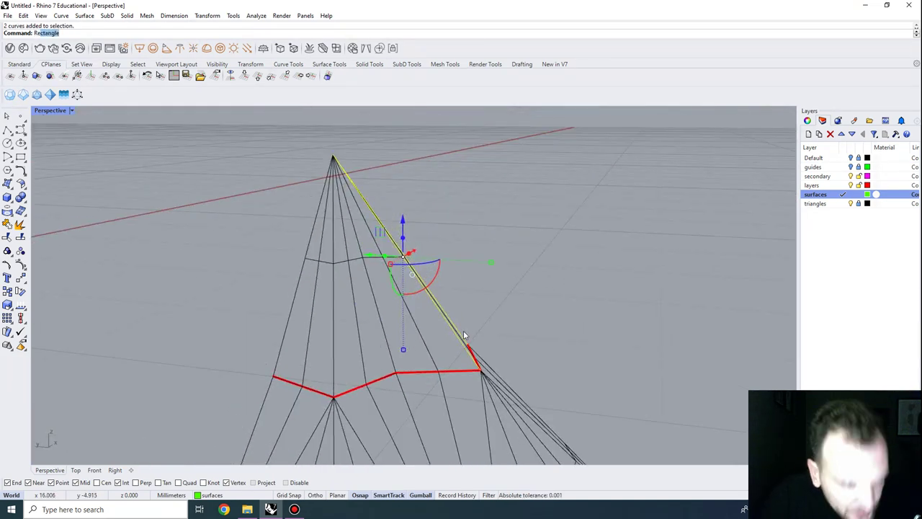
{"action": "key", "text": "Return"}
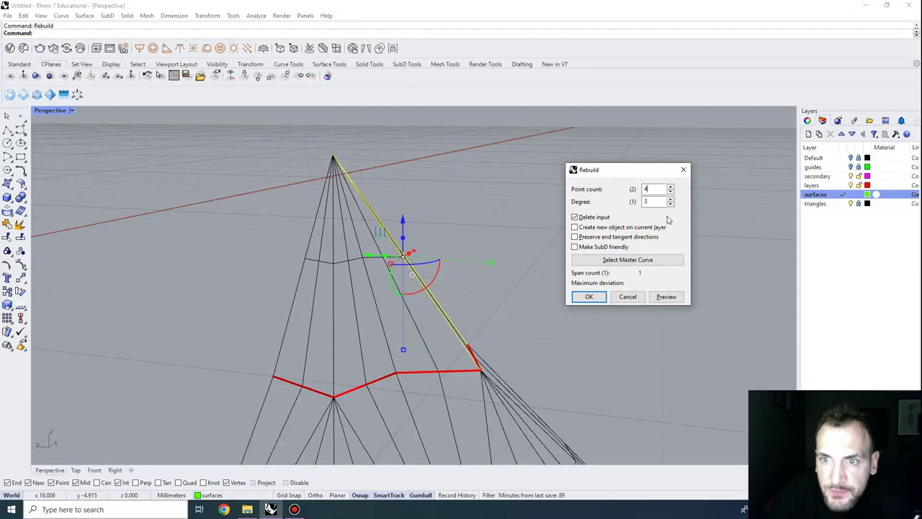
{"action": "left_click", "coordinate": [594, 300]}
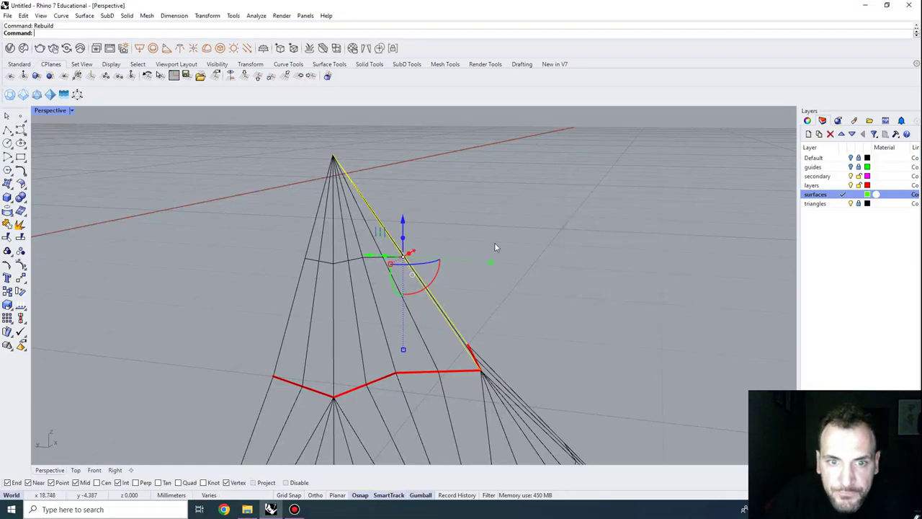
{"action": "right_click_drag", "start_coordinate": [496, 247], "coordinate": [465, 222]}
{"action": "left_click", "coordinate": [20, 265]}
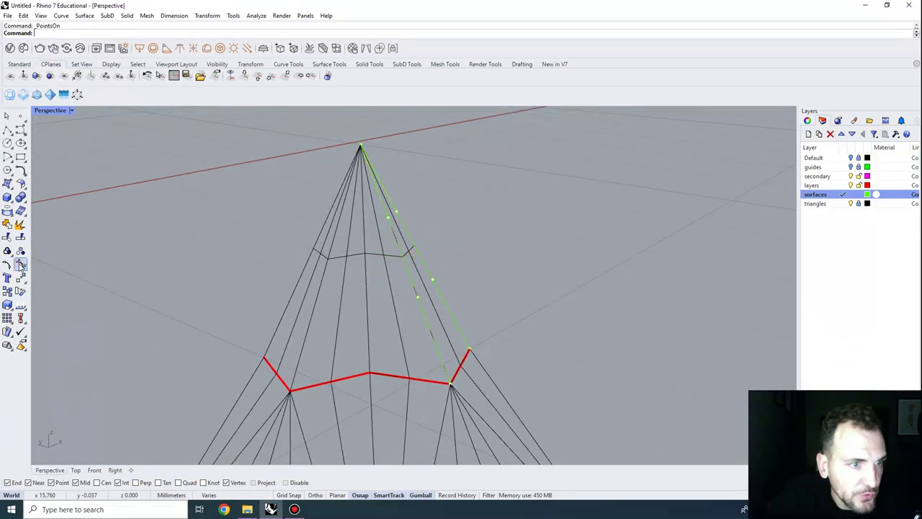
{"action": "key", "text": "ctrl+z"}
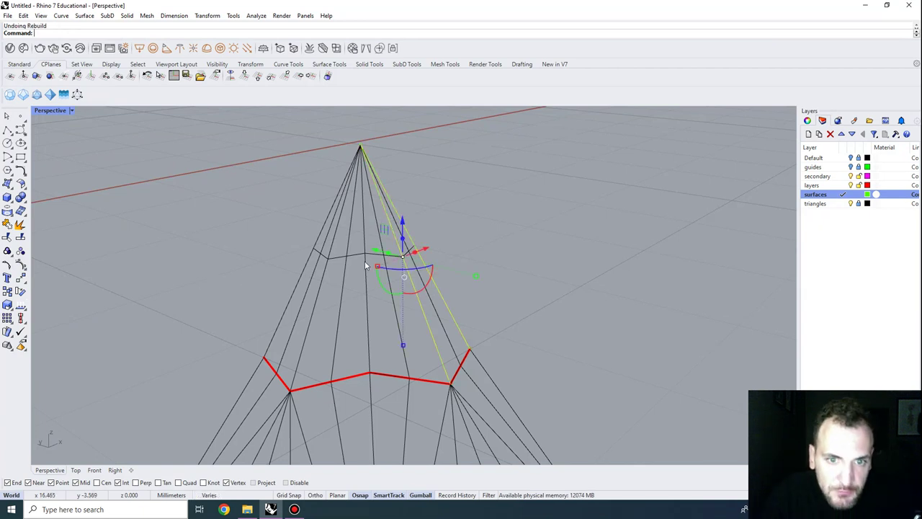
Step: Rebuild the two apex polylines with 3 points and degree 2 and show their control points
{"action": "type", "text": "Rebuild"}
{"action": "key", "text": "Return"}
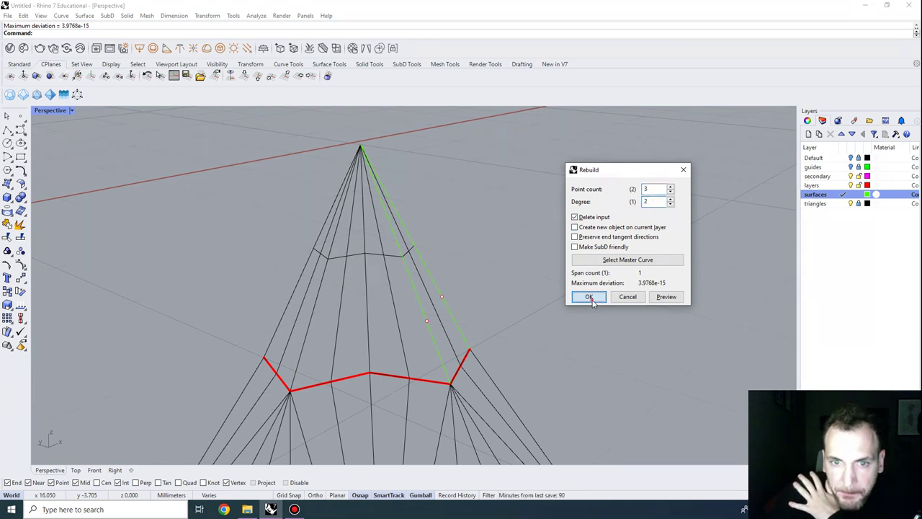
{"action": "left_click", "coordinate": [589, 298]}
{"action": "right_click_drag", "start_coordinate": [423, 305], "coordinate": [398, 261]}
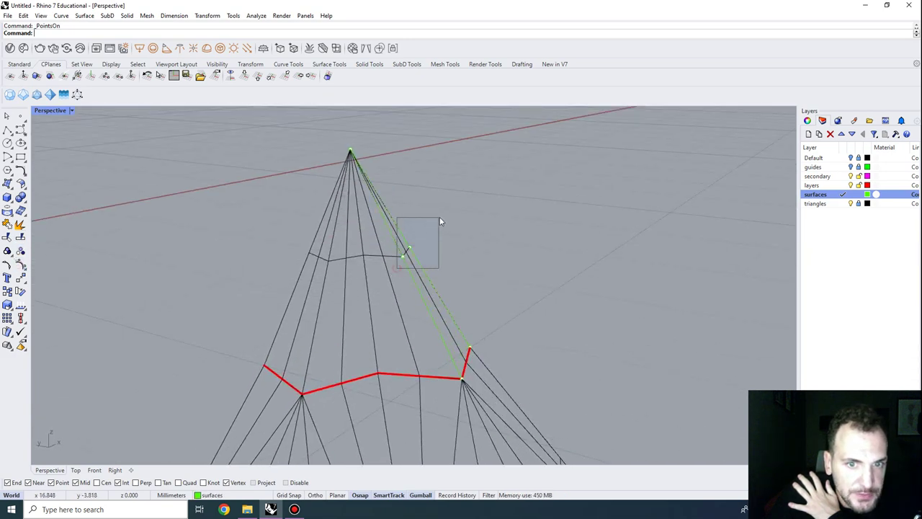
{"action": "left_click_drag", "start_coordinate": [441, 222], "coordinate": [441, 223]}
{"action": "right_click_drag", "start_coordinate": [440, 223], "coordinate": [440, 299]}
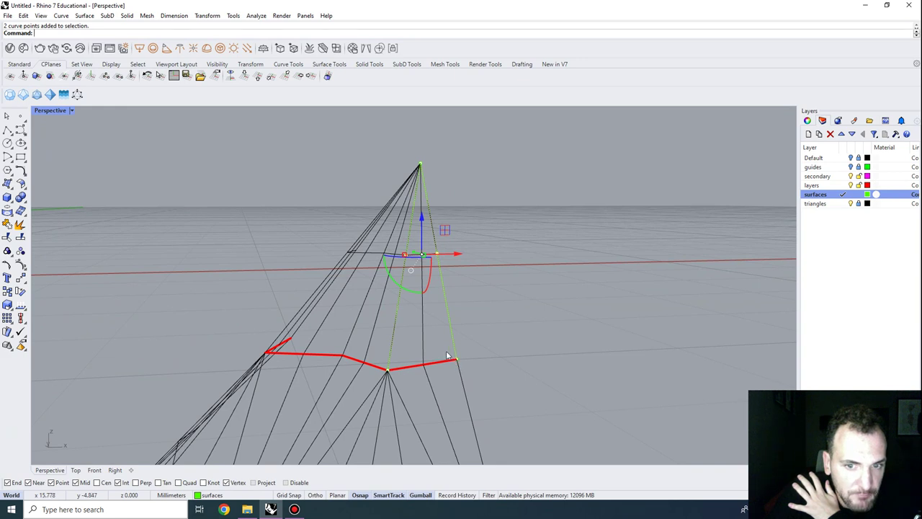
{"action": "right_click_drag", "start_coordinate": [457, 320], "coordinate": [452, 367]}
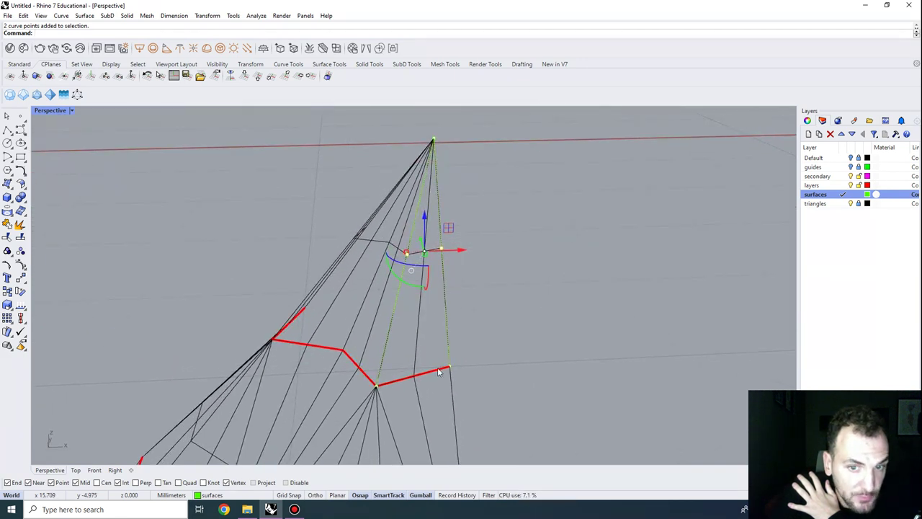
{"action": "left_click_drag", "start_coordinate": [458, 374], "coordinate": [458, 375]}
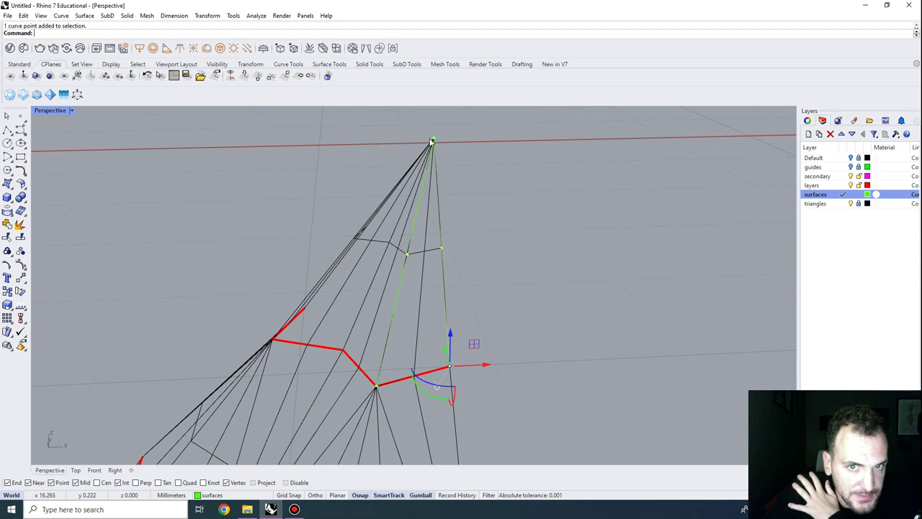
{"action": "right_click_drag", "start_coordinate": [431, 141], "coordinate": [489, 290]}
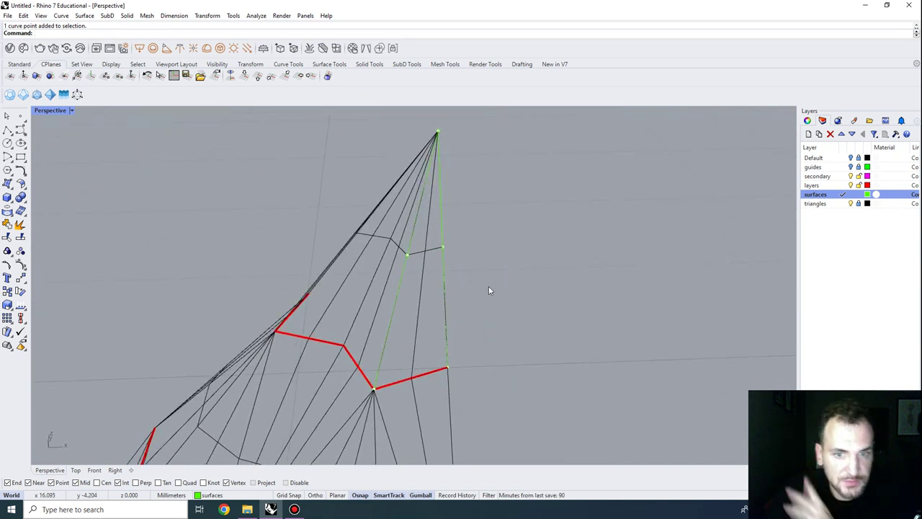
Step: Use SetPt in X and Y to align the outer curve's middle control point with that curve's lower end
{"action": "type", "text": "tPt"}
{"action": "key", "text": "Return"}
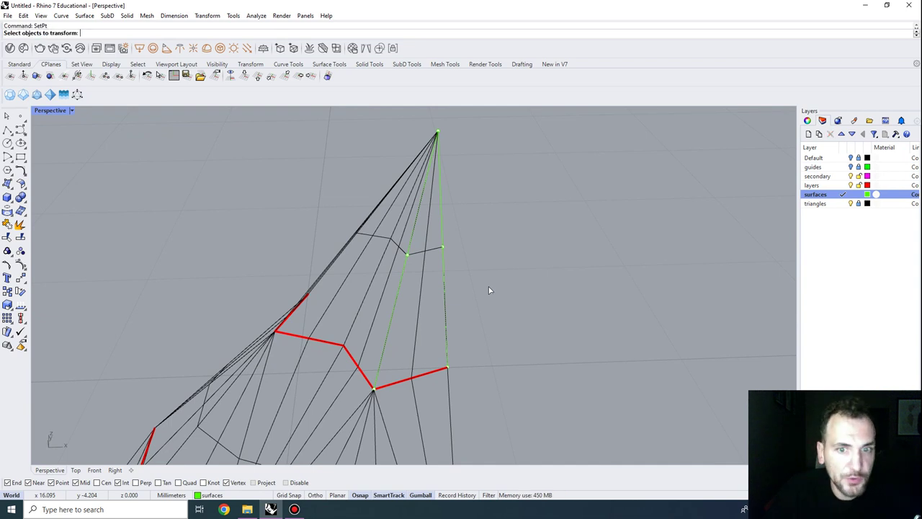
{"action": "left_click", "coordinate": [448, 255]}
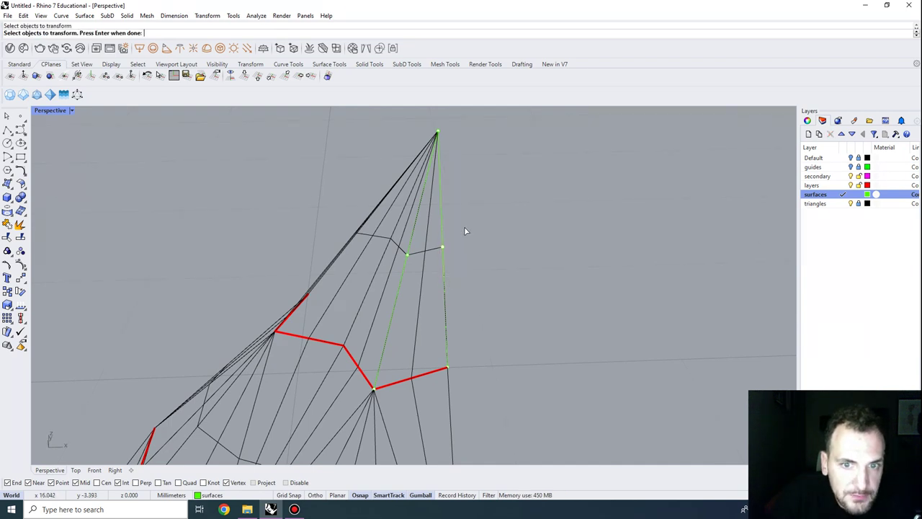
{"action": "key", "text": "Return"}
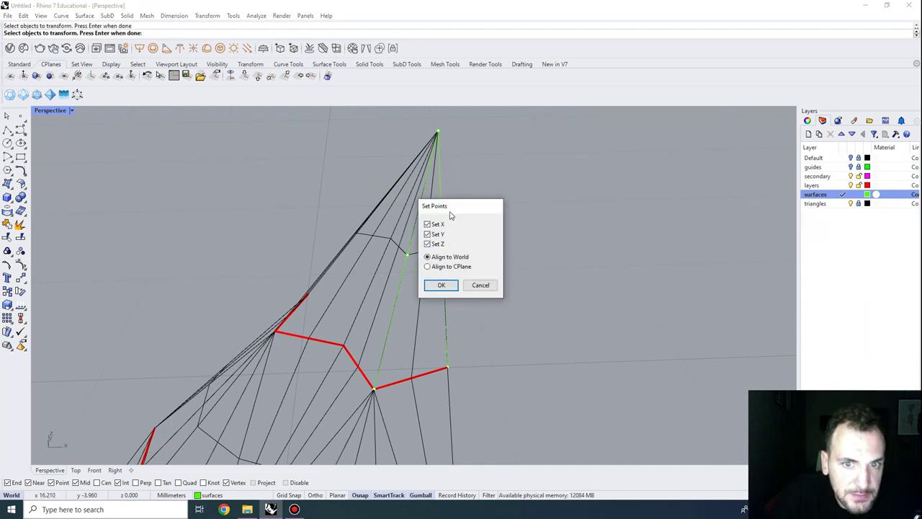
{"action": "left_click_drag", "start_coordinate": [450, 215], "coordinate": [545, 214]}
{"action": "left_click", "coordinate": [537, 285]}
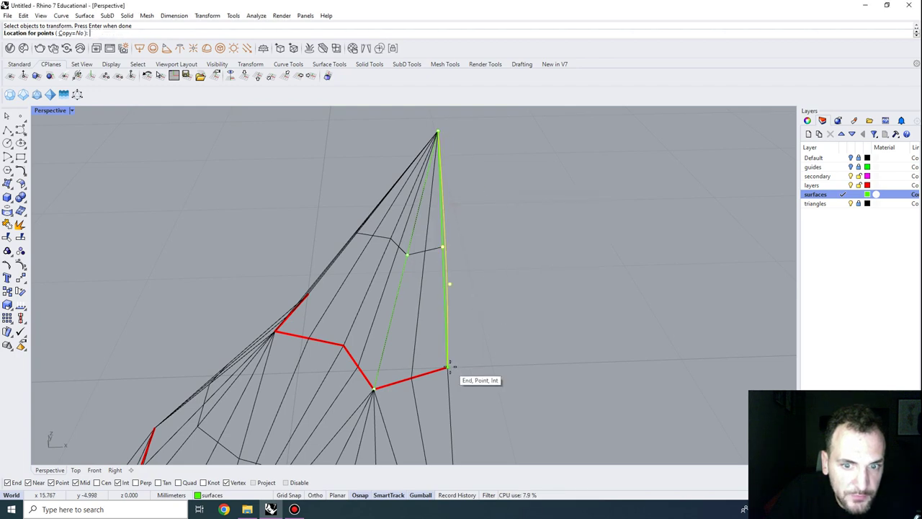
{"action": "right_click_drag", "start_coordinate": [469, 370], "coordinate": [499, 345]}
{"action": "left_click", "coordinate": [470, 348]}
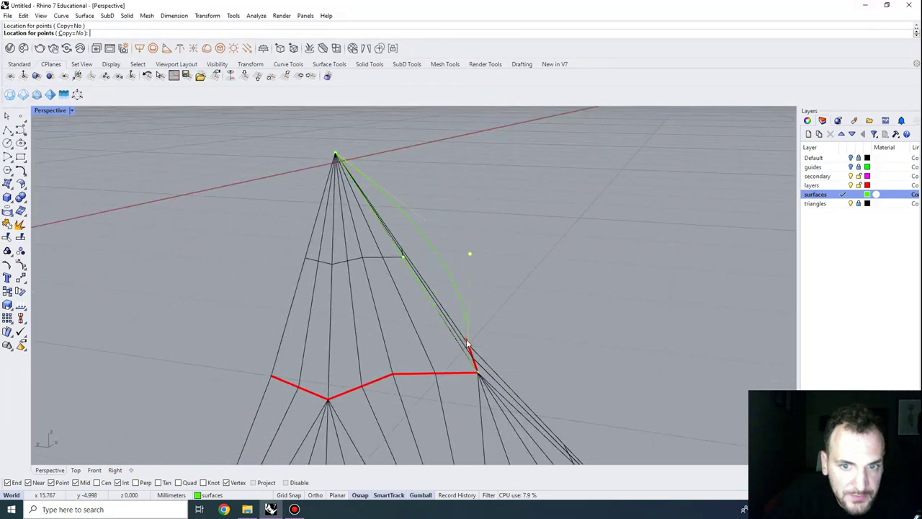
{"action": "right_click_drag", "start_coordinate": [531, 307], "coordinate": [468, 318]}
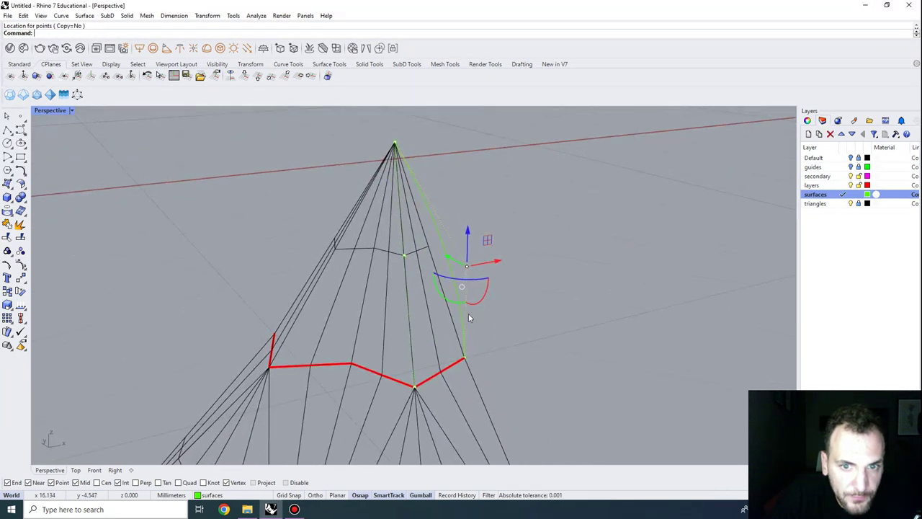
Step: Use SetPt to align the second curve's middle control point vertically with its lower end at the tier corner
{"action": "left_click", "coordinate": [404, 255]}
{"action": "key", "text": "Return"}
{"action": "key", "text": "Return"}
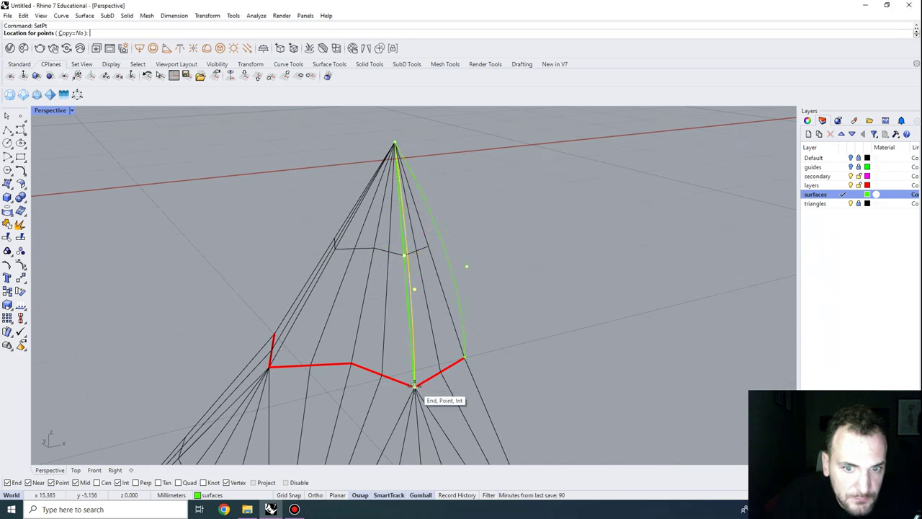
{"action": "left_click", "coordinate": [415, 388]}
Step: Use SetPt in Z only to raise both curves' middle control points to the apex height
{"action": "right_click_drag", "start_coordinate": [442, 399], "coordinate": [505, 353]}
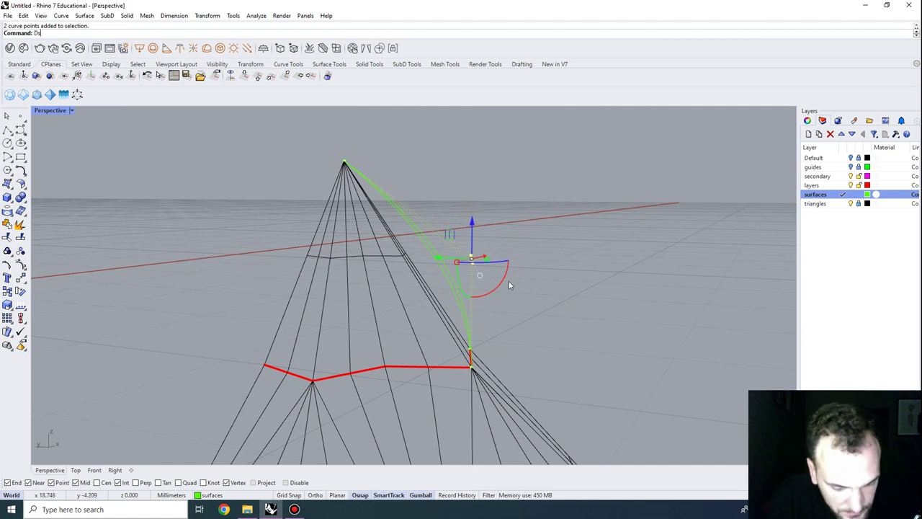
{"action": "key", "text": "Return"}
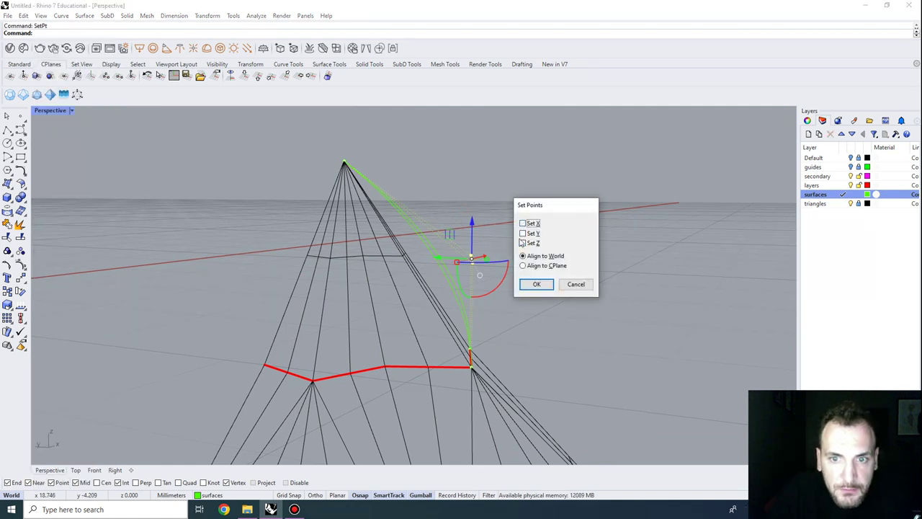
{"action": "left_click", "coordinate": [537, 285]}
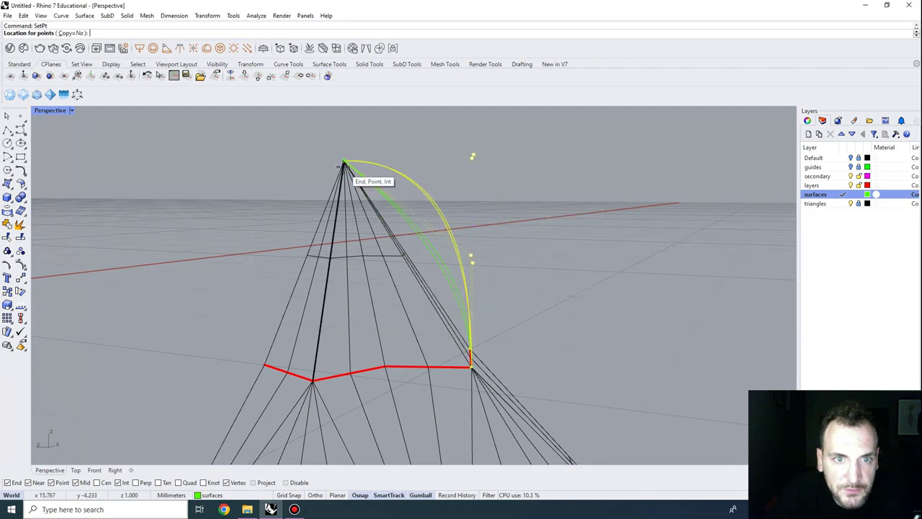
{"action": "right_click_drag", "start_coordinate": [570, 273], "coordinate": [626, 268]}
{"action": "right_click_drag", "start_coordinate": [296, 205], "coordinate": [454, 229]}
Step: Loft a surface between the two arched curves running from the first tier to the apex
{"action": "key", "text": "Return"}
{"action": "left_click_drag", "start_coordinate": [430, 250], "coordinate": [423, 253]}
{"action": "key", "text": "Return"}
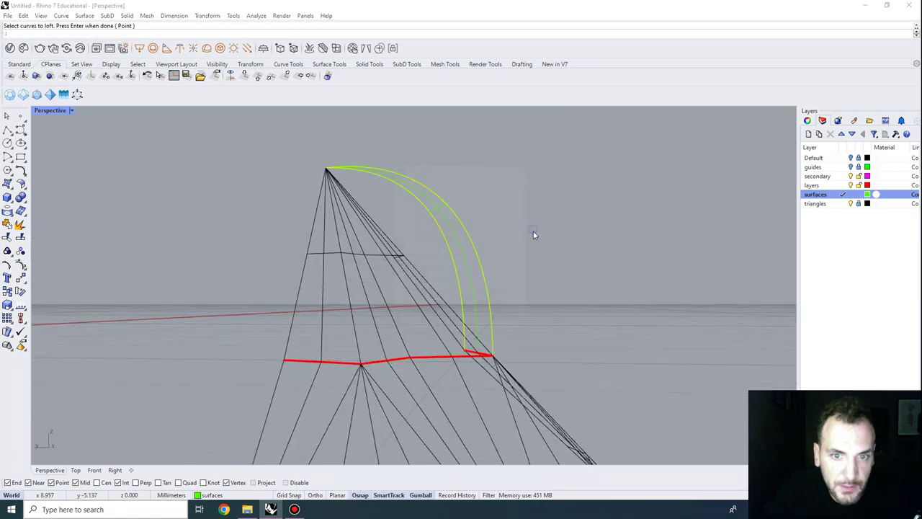
{"action": "left_click", "coordinate": [445, 322]}
Step: Examine the lofted surface in Rendered display mode and return the view to Wireframe
{"action": "right_click_drag", "start_coordinate": [550, 291], "coordinate": [403, 302]}
{"action": "left_click", "coordinate": [43, 110]}
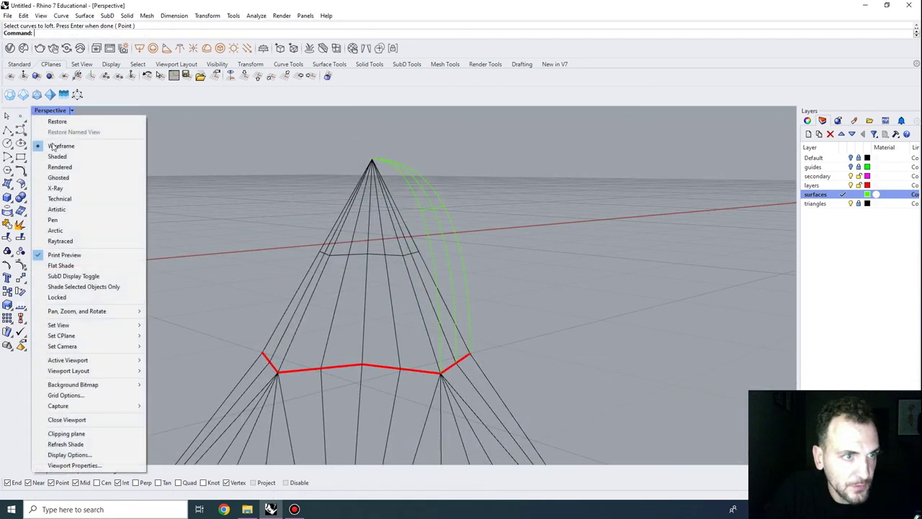
{"action": "left_click", "coordinate": [50, 165]}
{"action": "mouse_move", "coordinate": [569, 277]}
{"action": "right_mouse_down"}
{"action": "mouse_move", "coordinate": [397, 295]}
{"action": "mouse_move", "coordinate": [494, 329]}
{"action": "mouse_move", "coordinate": [642, 326]}
{"action": "mouse_move", "coordinate": [471, 295]}
{"action": "mouse_move", "coordinate": [530, 284]}
{"action": "mouse_move", "coordinate": [300, 299]}
{"action": "mouse_move", "coordinate": [525, 313]}
{"action": "mouse_move", "coordinate": [434, 234]}
{"action": "mouse_move", "coordinate": [442, 257]}
{"action": "mouse_move", "coordinate": [428, 269]}
{"action": "right_mouse_up"}
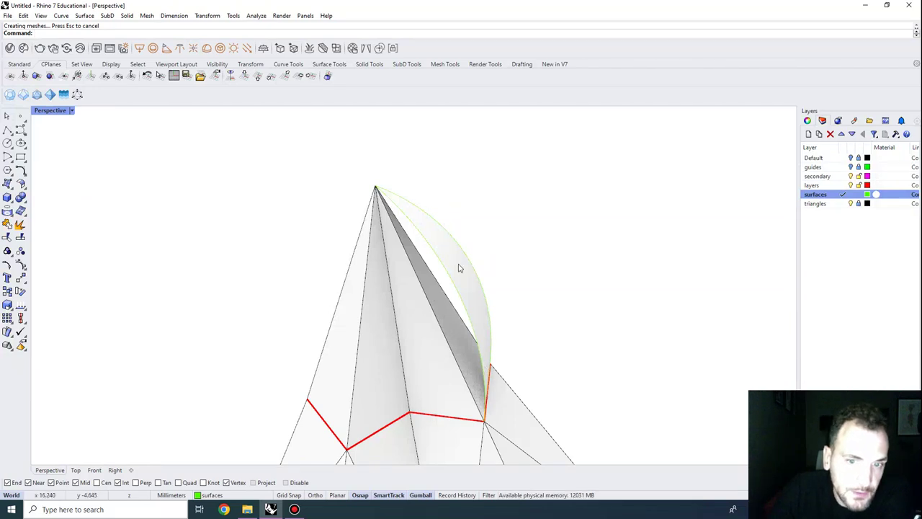
{"action": "right_click", "coordinate": [51, 113]}
{"action": "left_click", "coordinate": [76, 146]}
Step: Mirror the lofted surface across the line from its inner corner on the first tier to the apex
{"action": "right_click_drag", "start_coordinate": [504, 252], "coordinate": [458, 260]}
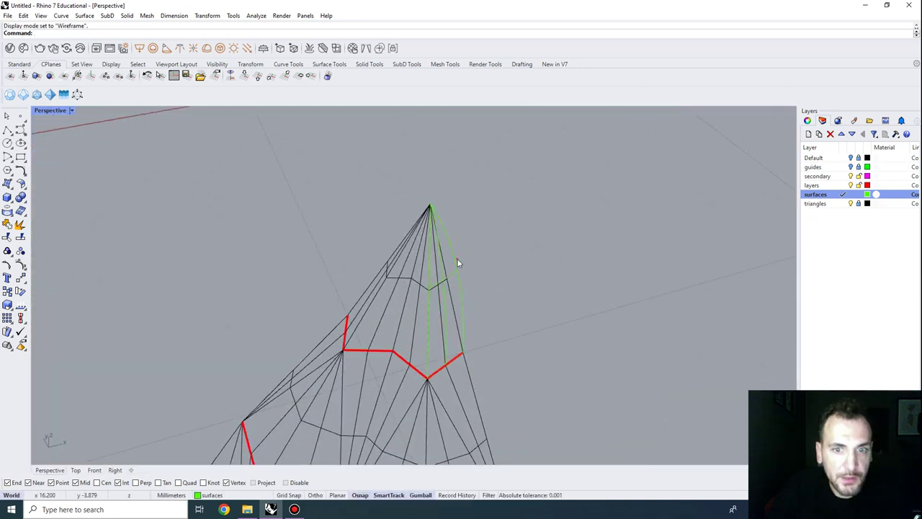
{"action": "left_click", "coordinate": [457, 263]}
{"action": "left_click", "coordinate": [497, 282]}
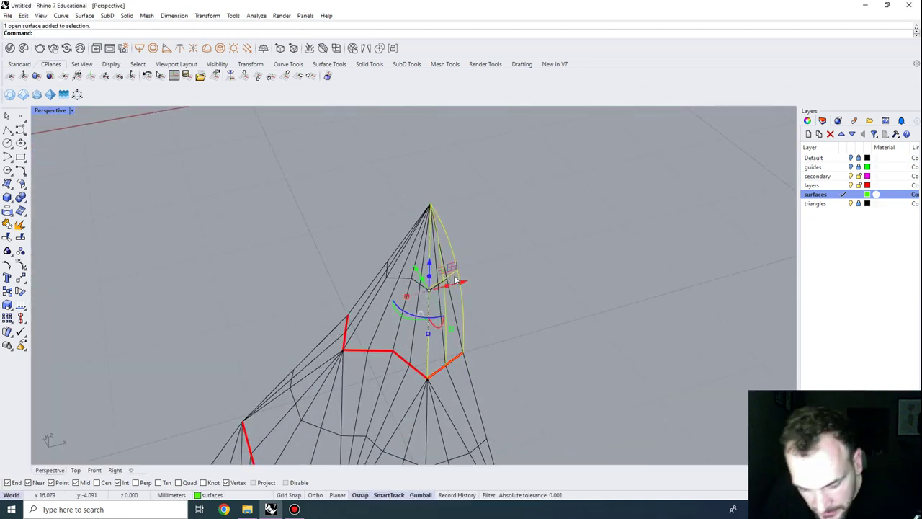
{"action": "key", "text": "Return"}
{"action": "left_click", "coordinate": [427, 377]}
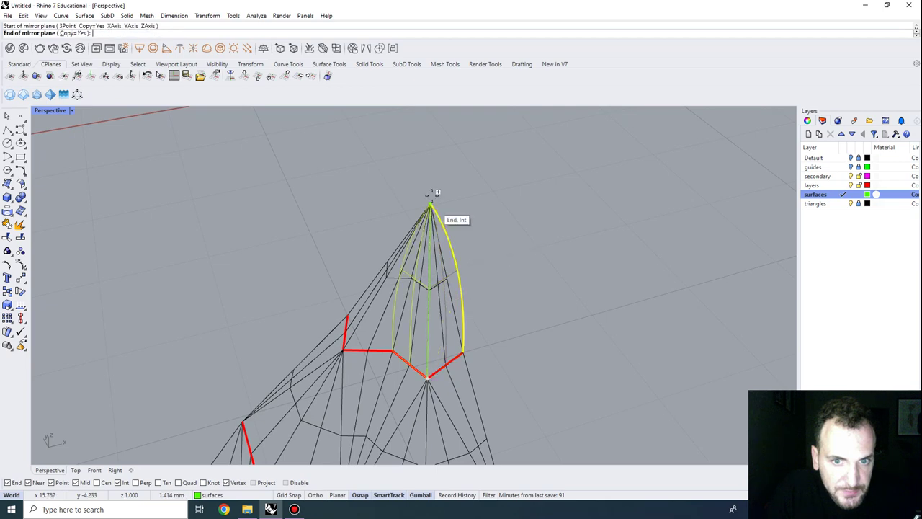
{"action": "left_click", "coordinate": [430, 206]}
Step: Mirror both lofted surfaces across the line from the first tier curve's middle vertex to the apex
{"action": "key", "text": "Return"}
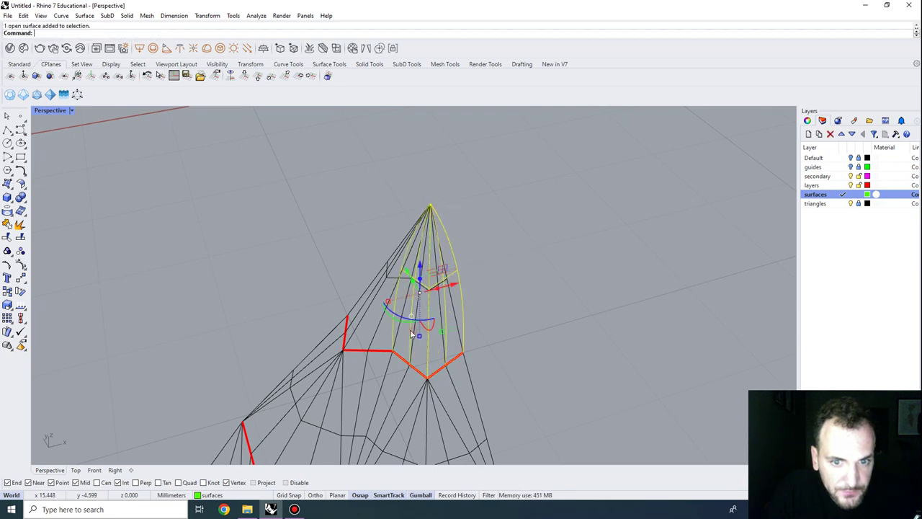
{"action": "left_click", "coordinate": [392, 351]}
{"action": "left_click", "coordinate": [430, 207]}
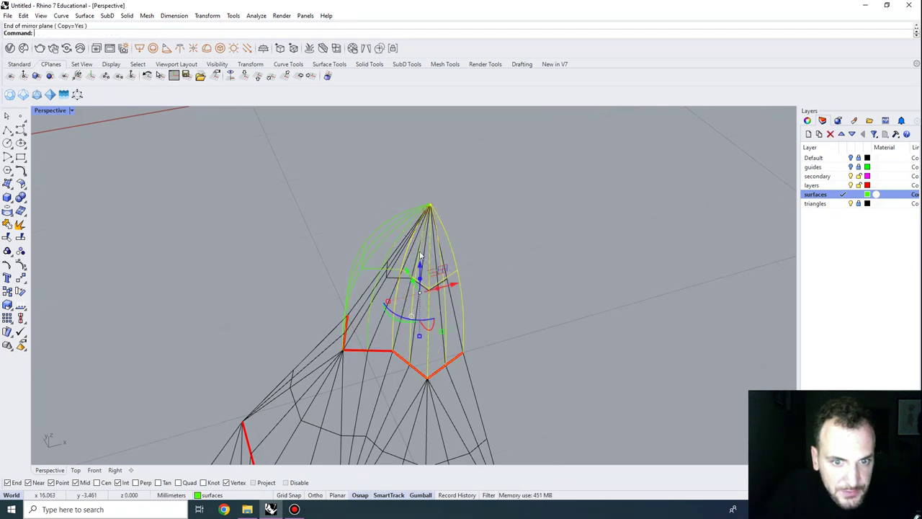
{"action": "right_click_drag", "start_coordinate": [430, 207], "coordinate": [387, 246]}
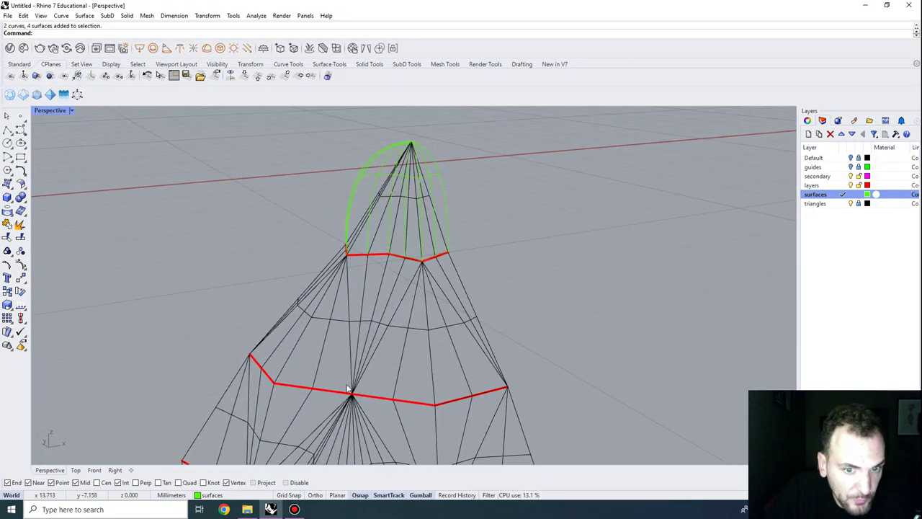
Step: Draw two lines to the second tier's middle vertex, one from the first tier's corner and one from its middle vertex
{"action": "right_click_drag", "start_coordinate": [393, 326], "coordinate": [407, 308]}
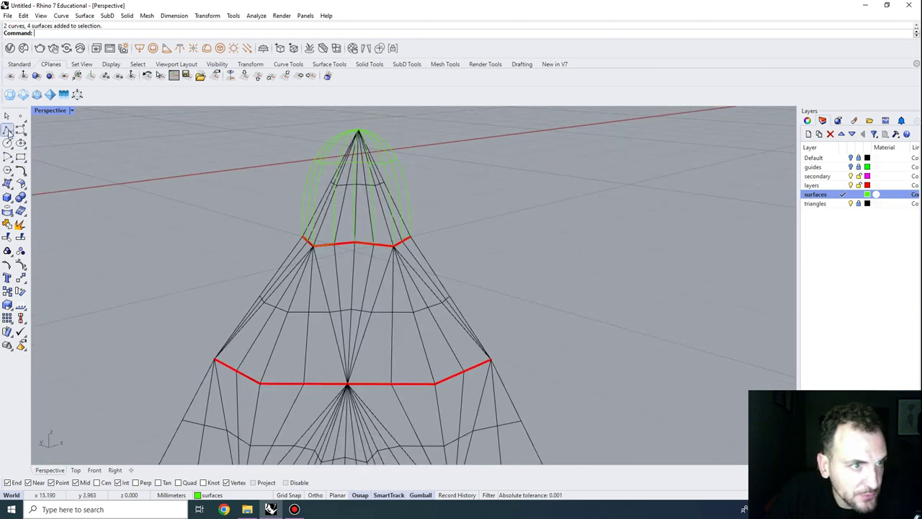
{"action": "left_click", "coordinate": [8, 130]}
{"action": "scroll", "coordinate": [349, 276], "scroll_direction": "up", "scroll_amount": 4}
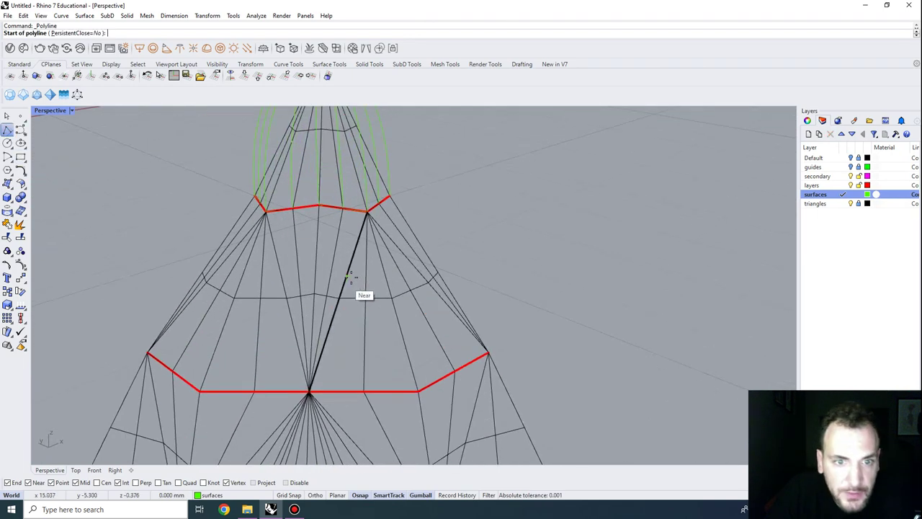
{"action": "left_click", "coordinate": [368, 212]}
{"action": "left_click", "coordinate": [309, 389]}
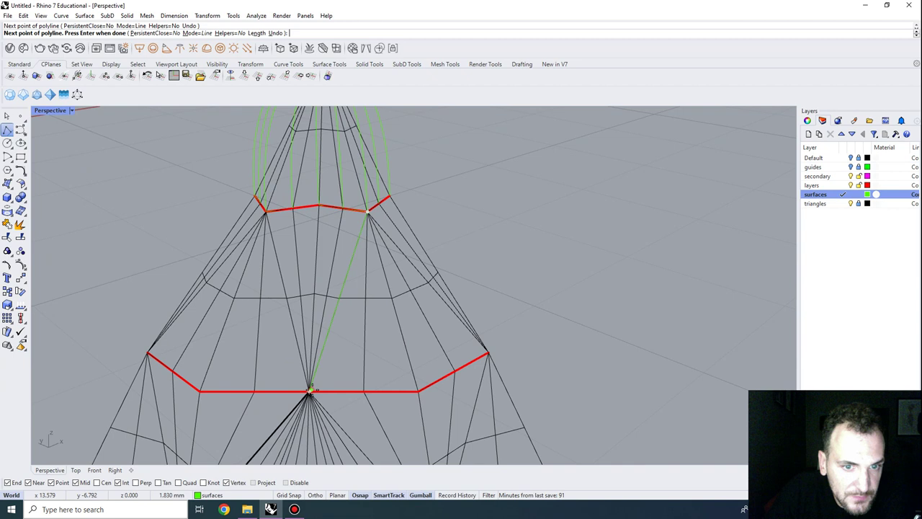
{"action": "left_click", "coordinate": [317, 207]}
{"action": "key", "text": "Return"}
{"action": "left_click", "coordinate": [317, 208]}
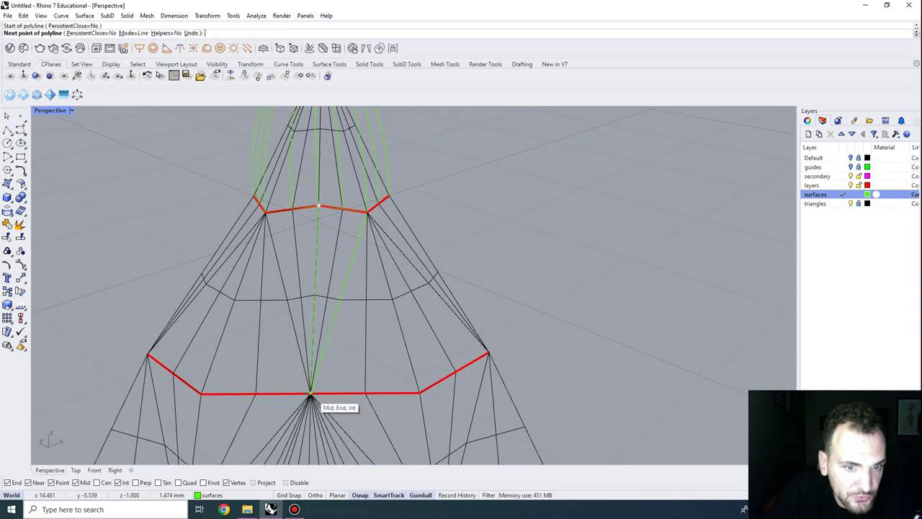
{"action": "left_click", "coordinate": [309, 395]}
{"action": "key", "text": "Return"}
{"action": "key", "text": "Return"}
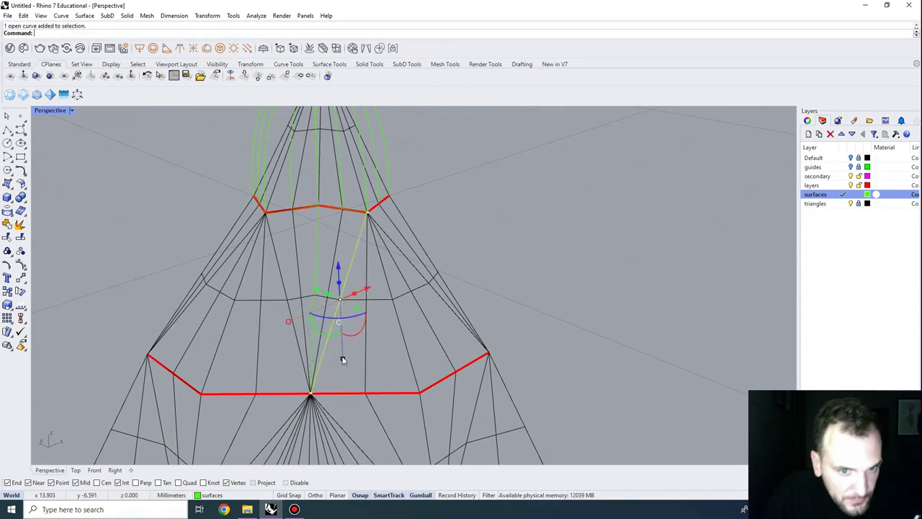
Step: Rebuild the two new lines as degree 2 curves with 3 control points each
{"action": "left_click_drag", "start_coordinate": [281, 308], "coordinate": [281, 309]}
{"action": "key", "text": "Return"}
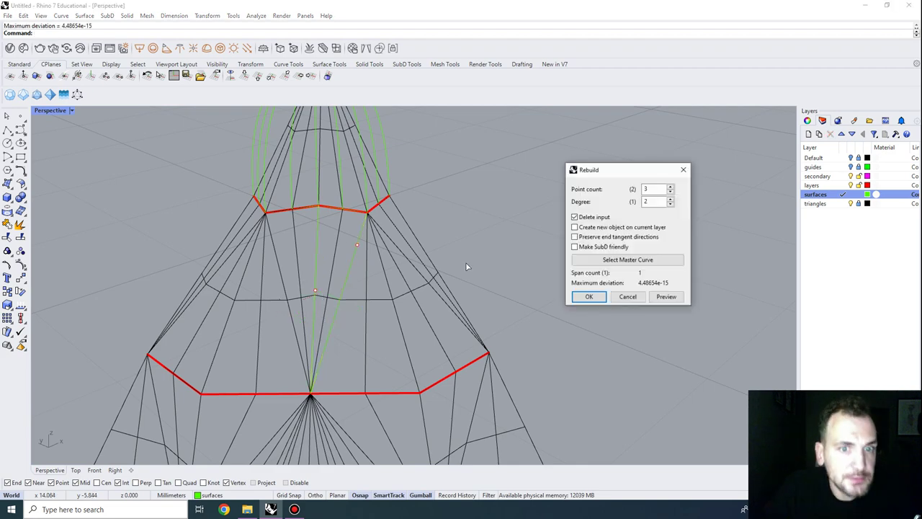
{"action": "left_click", "coordinate": [587, 297]}
Step: Turn on the curves' control points and align both middle points in X and Y to the second tier's middle vertex with SetPt
{"action": "right_click_drag", "start_coordinate": [360, 329], "coordinate": [2, 255]}
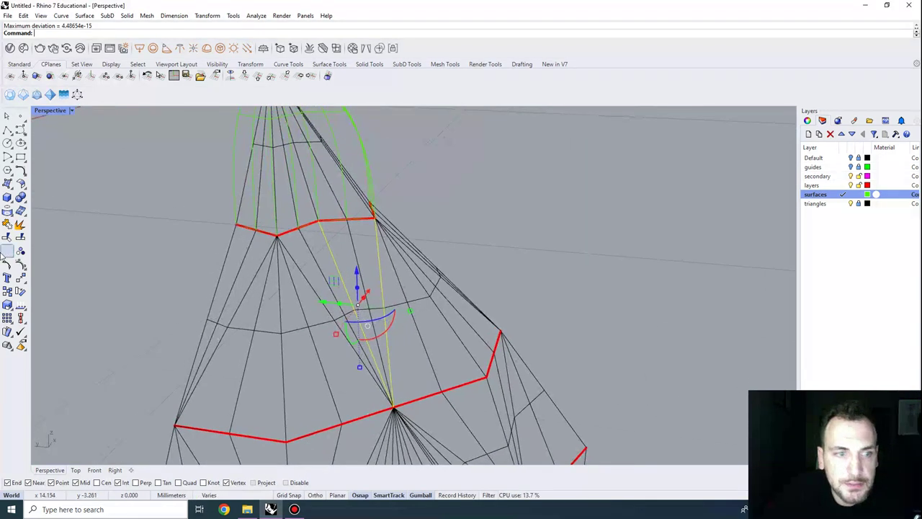
{"action": "left_click", "coordinate": [20, 268]}
{"action": "right_click_drag", "start_coordinate": [333, 301], "coordinate": [374, 306]}
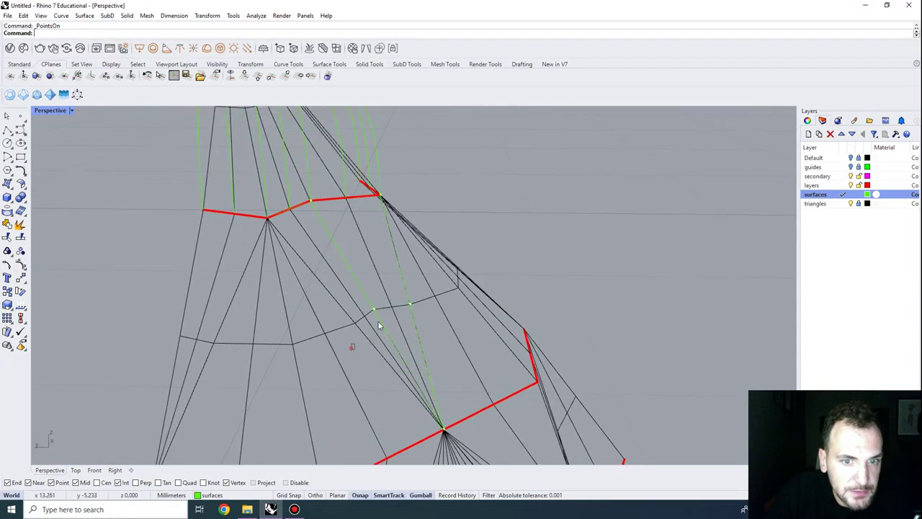
{"action": "left_click_drag", "start_coordinate": [351, 350], "coordinate": [435, 285]}
{"action": "right_click_drag", "start_coordinate": [379, 309], "coordinate": [396, 333]}
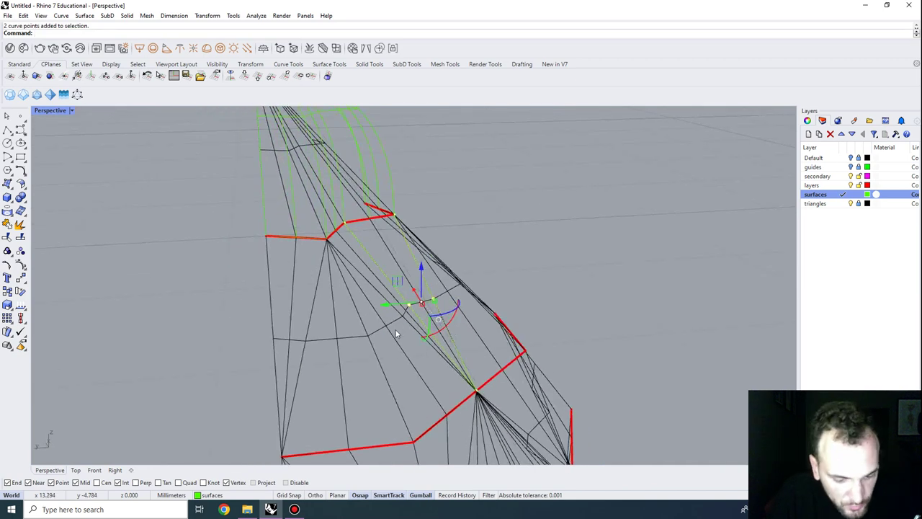
{"action": "key", "text": "Return"}
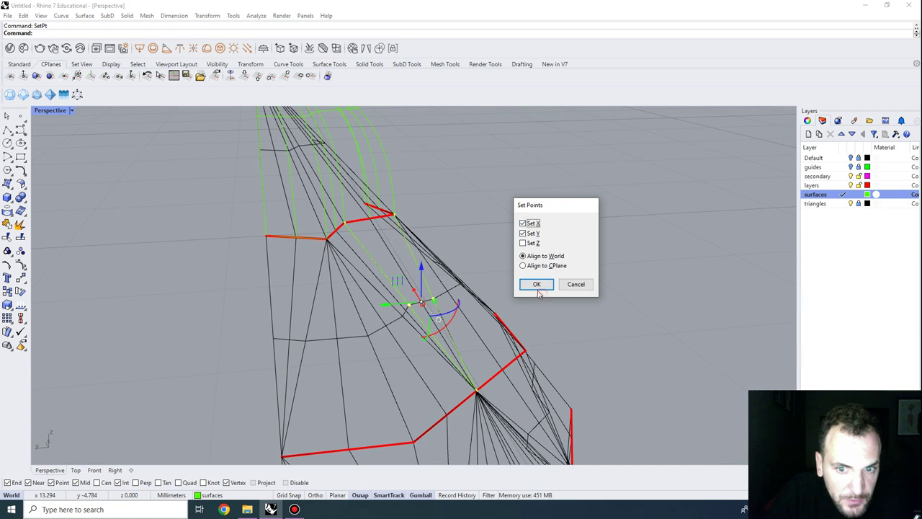
{"action": "left_click", "coordinate": [536, 285]}
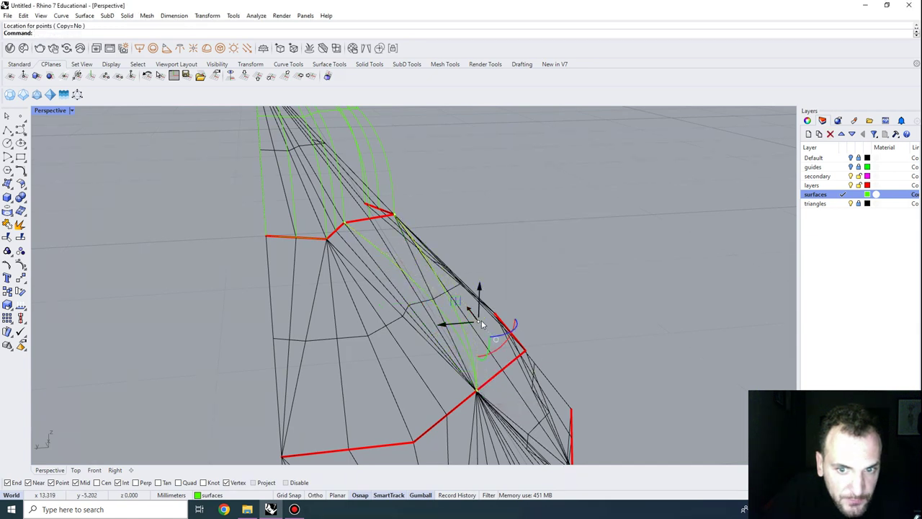
Step: Align both middle control points in Z to the height of the first tier with SetPt
{"action": "key", "text": "Return"}
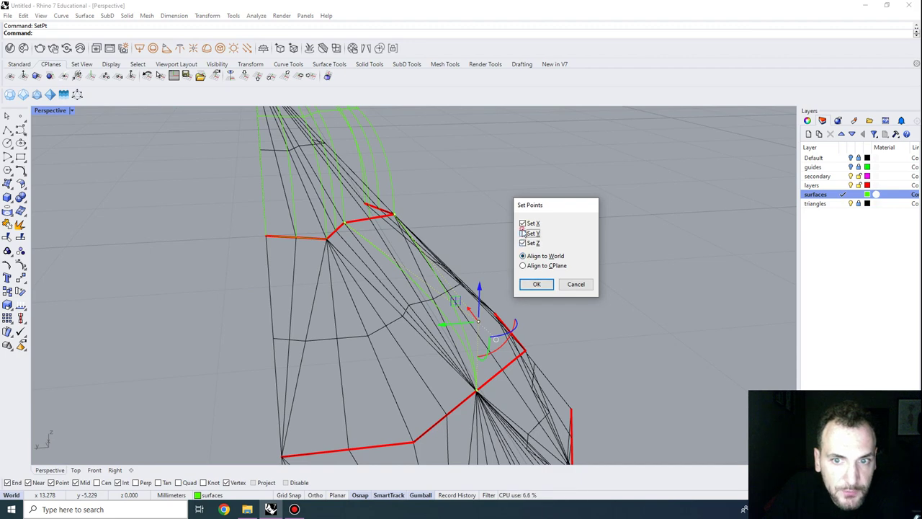
{"action": "left_click", "coordinate": [537, 284]}
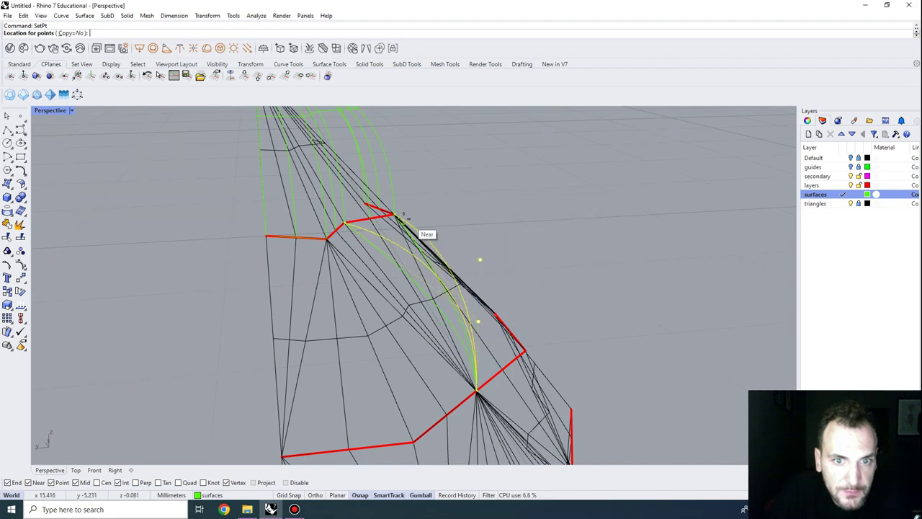
{"action": "right_click_drag", "start_coordinate": [456, 295], "coordinate": [384, 254]}
{"action": "key", "text": "Escape"}
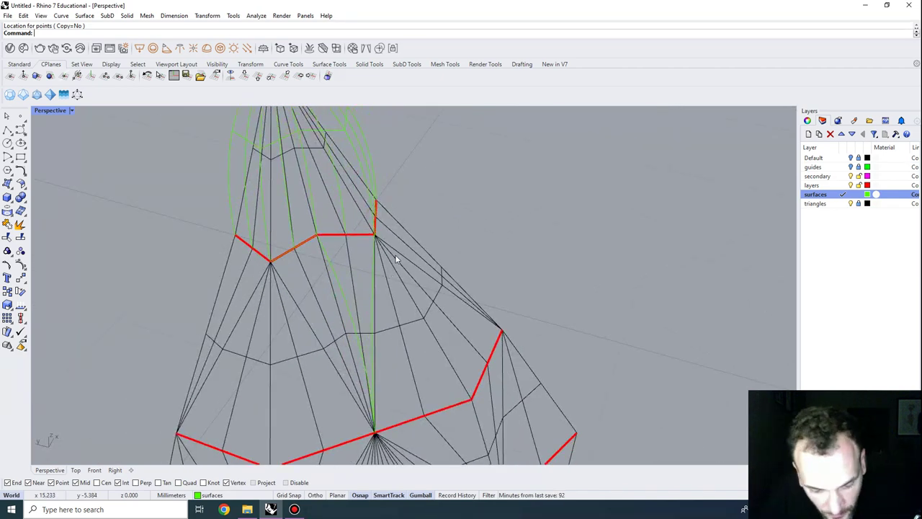
Step: Loft a Normal-style surface between the two arched curves joining the first and second tiers
{"action": "key", "text": "Return"}
{"action": "left_click", "coordinate": [351, 322]}
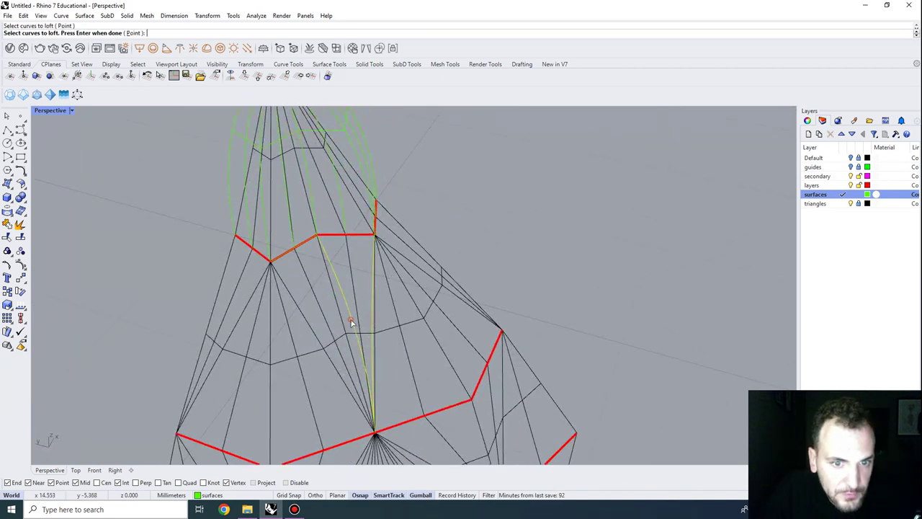
{"action": "right_click_drag", "start_coordinate": [353, 322], "coordinate": [395, 312]}
{"action": "key", "text": "Return"}
{"action": "left_click", "coordinate": [442, 323]}
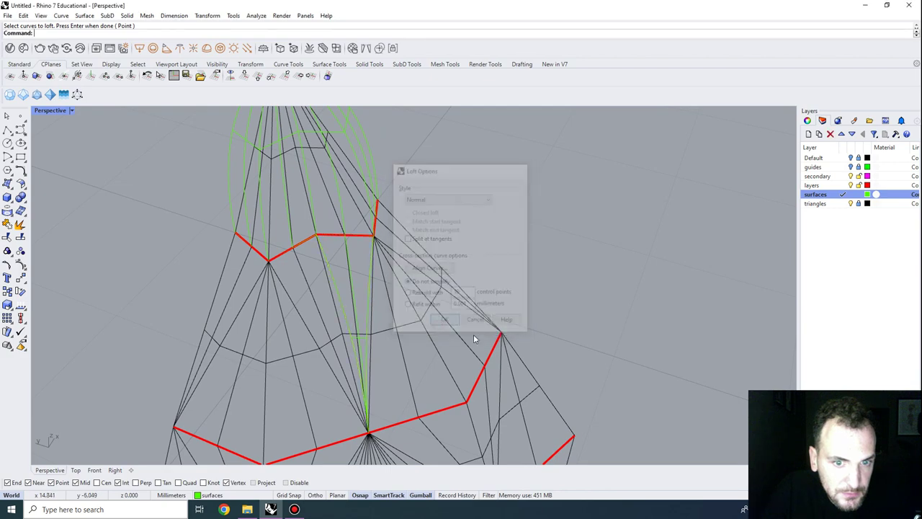
Step: Mirror the new lofted surface in the Top view across the line from the first tier's middle vertex to the second tier's middle vertex
{"action": "right_click_drag", "start_coordinate": [473, 335], "coordinate": [434, 330]}
{"action": "left_click", "coordinate": [380, 394]}
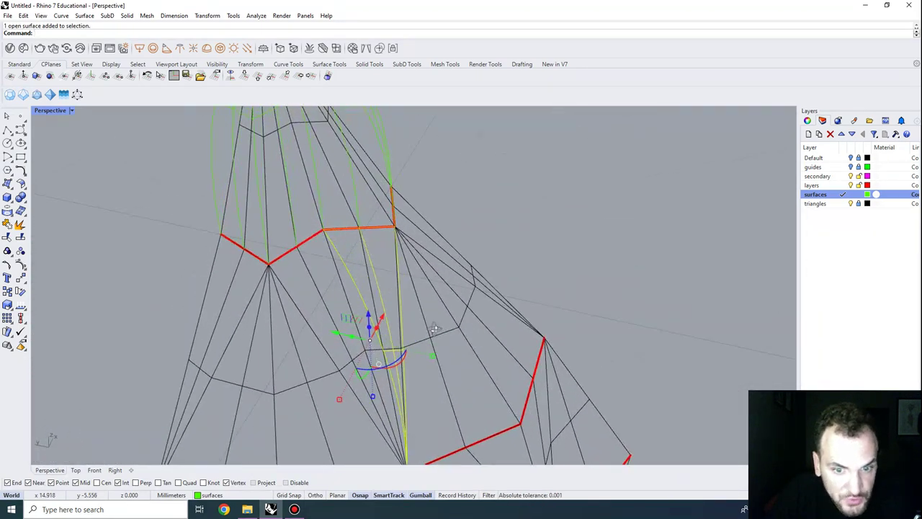
{"action": "double_click", "coordinate": [41, 113]}
{"action": "double_click", "coordinate": [42, 113]}
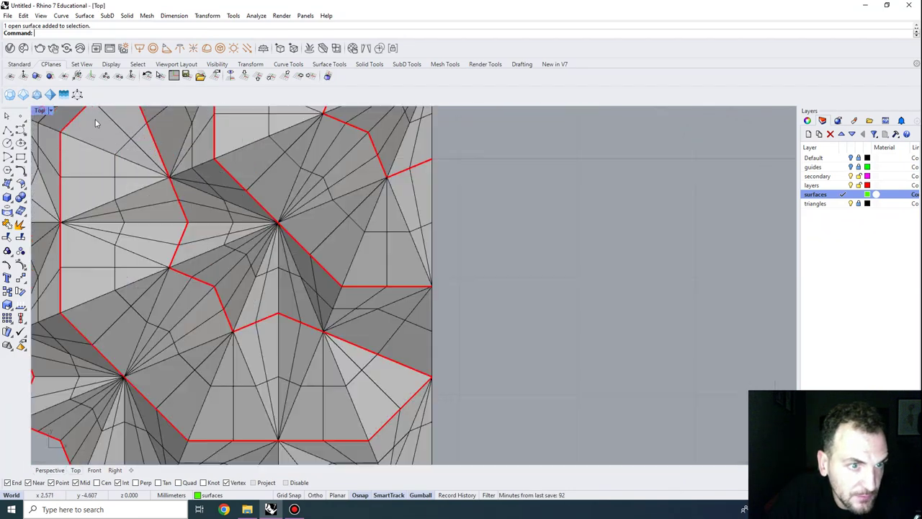
{"action": "scroll", "coordinate": [613, 169], "scroll_direction": "down", "scroll_amount": 12}
{"action": "right_click_drag", "start_coordinate": [576, 155], "coordinate": [446, 177]}
{"action": "scroll", "coordinate": [447, 176], "scroll_direction": "up", "scroll_amount": 15}
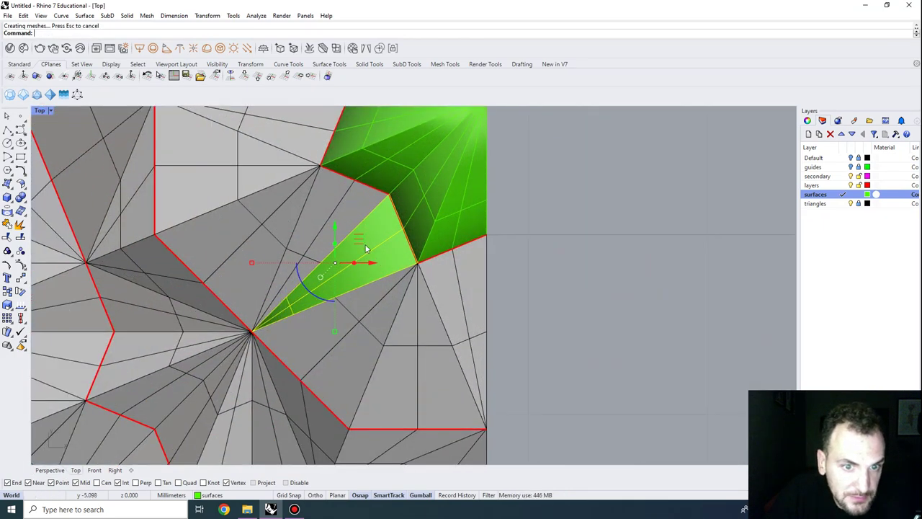
{"action": "scroll", "coordinate": [408, 174], "scroll_direction": "down", "scroll_amount": 2}
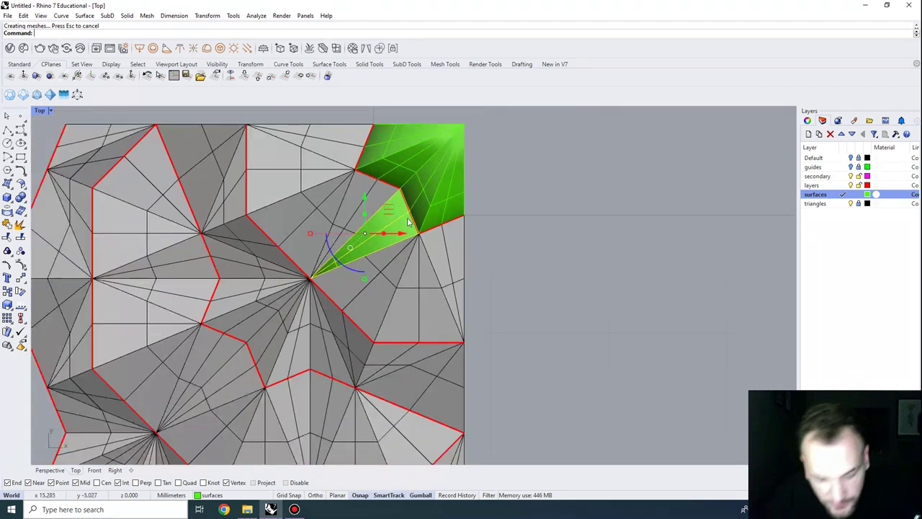
{"action": "type", "text": "irror"}
{"action": "key", "text": "Return"}
{"action": "scroll", "coordinate": [432, 191], "scroll_direction": "up", "scroll_amount": 2}
{"action": "left_click", "coordinate": [416, 245]}
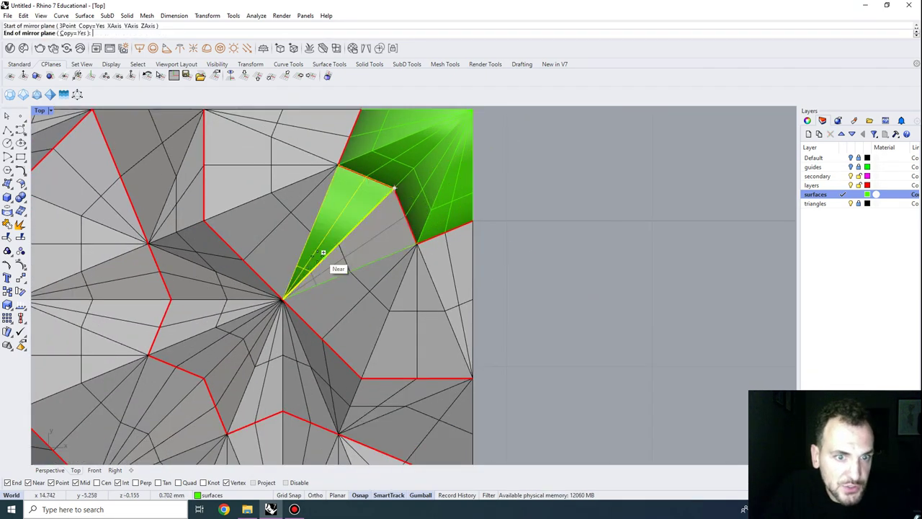
{"action": "left_click", "coordinate": [283, 298]}
{"action": "scroll", "coordinate": [234, 213], "scroll_direction": "down", "scroll_amount": 2}
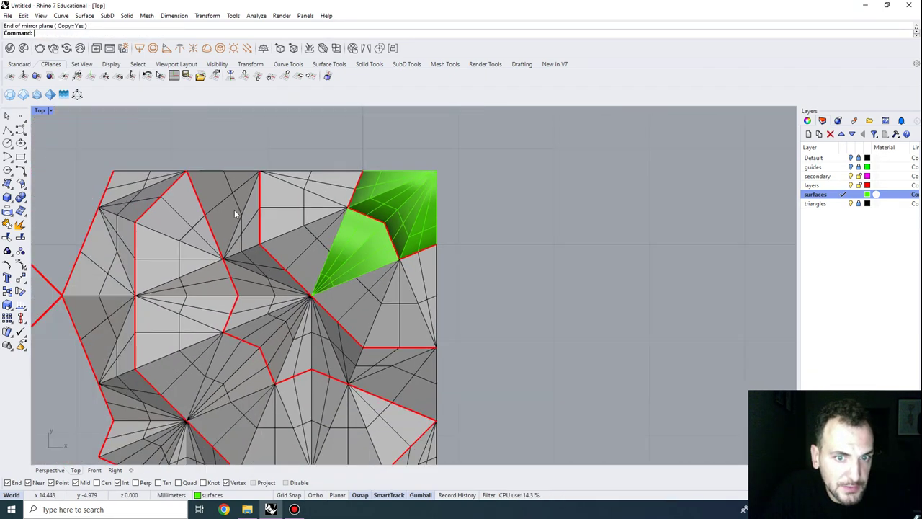
Step: In the Perspective view, draw two lines from the first tier's corner, one to the second tier's middle vertex and one to its adjacent corner
{"action": "double_click", "coordinate": [39, 111]}
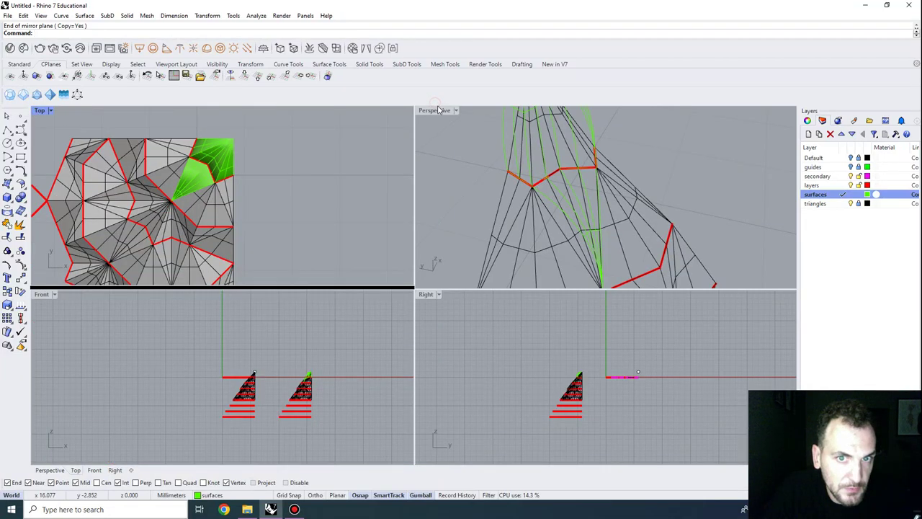
{"action": "double_click", "coordinate": [438, 110]}
{"action": "right_click_drag", "start_coordinate": [523, 317], "coordinate": [404, 265]}
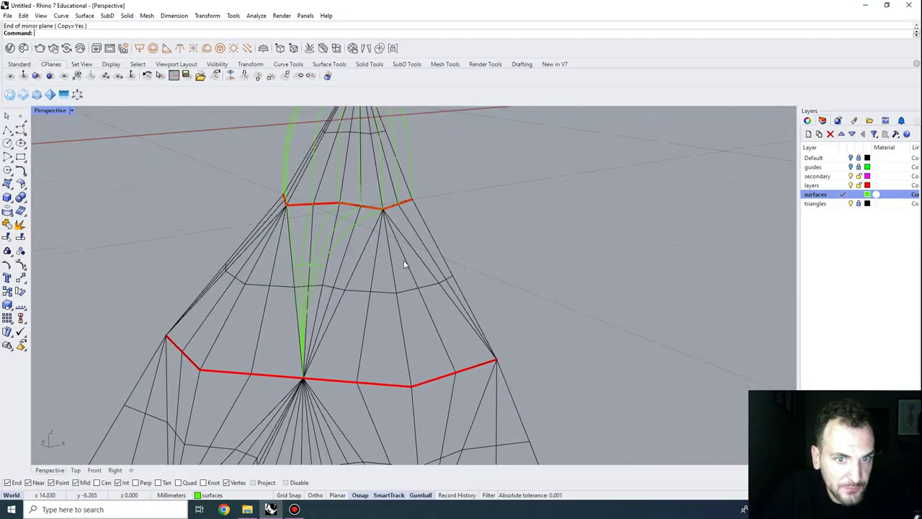
{"action": "left_click", "coordinate": [8, 130]}
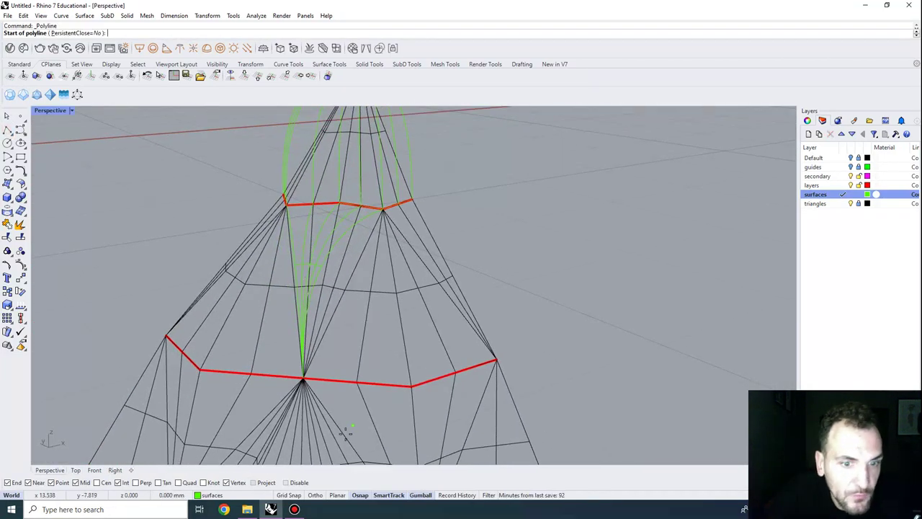
{"action": "left_click", "coordinate": [302, 377]}
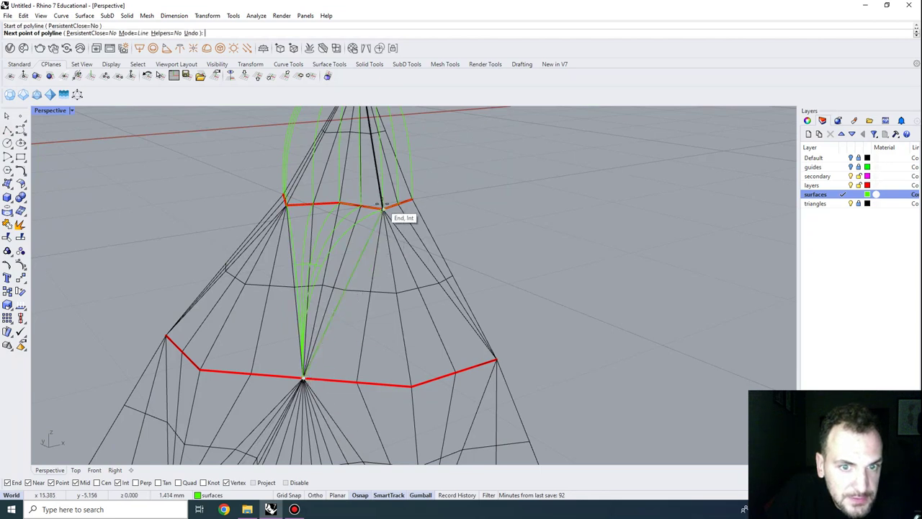
{"action": "left_click", "coordinate": [383, 209]}
{"action": "right_click", "coordinate": [382, 210]}
{"action": "right_click", "coordinate": [382, 210]}
{"action": "left_click", "coordinate": [382, 209]}
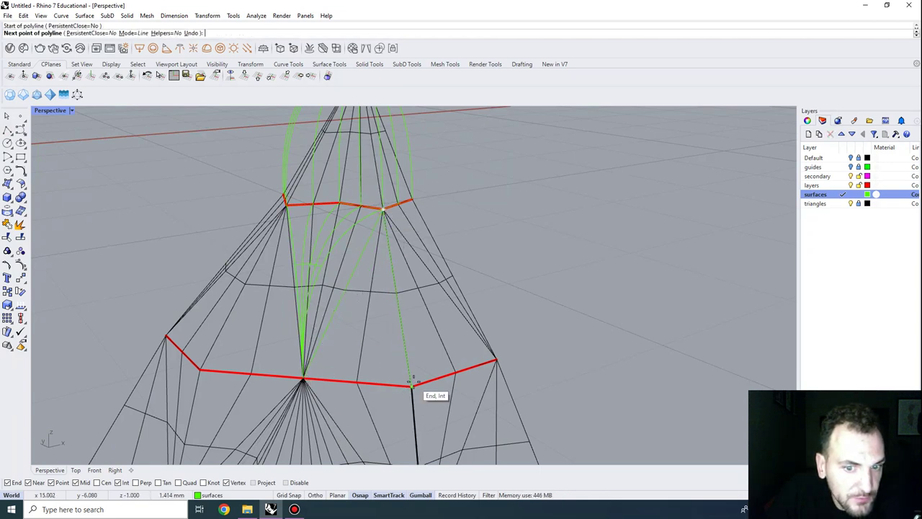
{"action": "left_click", "coordinate": [412, 385]}
{"action": "right_click", "coordinate": [415, 345]}
Step: Rebuild the pair of lines from the first tier's corner as degree 2 curves with 3 control points each
{"action": "left_click_drag", "start_coordinate": [347, 312], "coordinate": [341, 295]}
{"action": "type", "text": "R"}
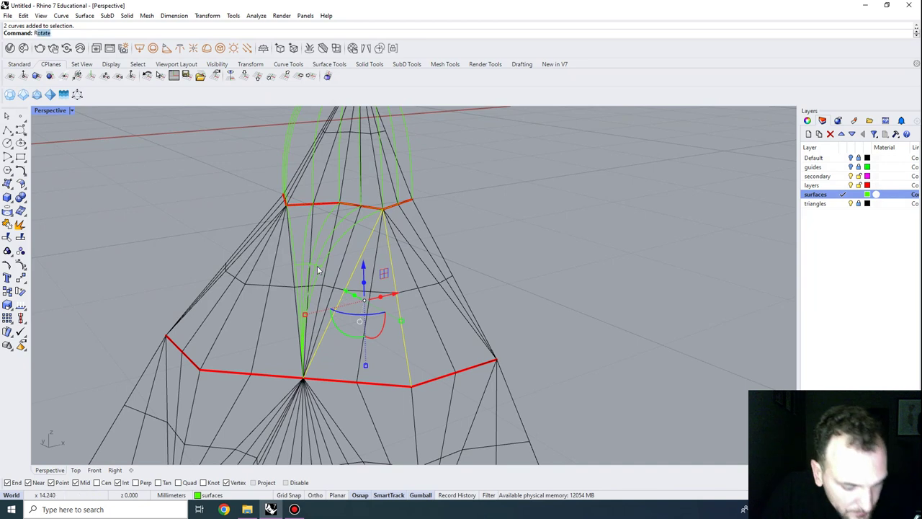
{"action": "type", "text": "ebuild"}
{"action": "key", "text": "Return"}
{"action": "left_click", "coordinate": [588, 297]}
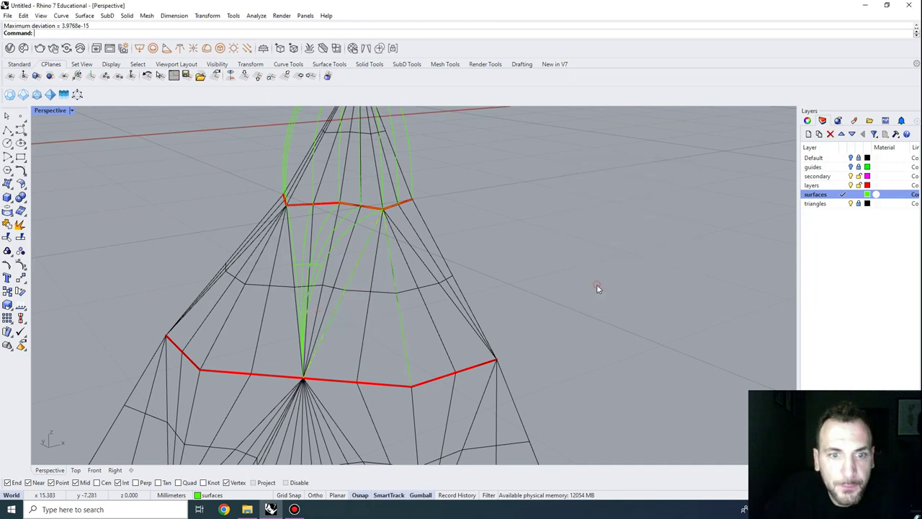
Step: Turn on the control points of both rebuilt curves starting at the first tier's corner
{"action": "left_click_drag", "start_coordinate": [422, 336], "coordinate": [373, 297]}
{"action": "left_click_drag", "start_coordinate": [352, 335], "coordinate": [328, 317], "text": "shift"}
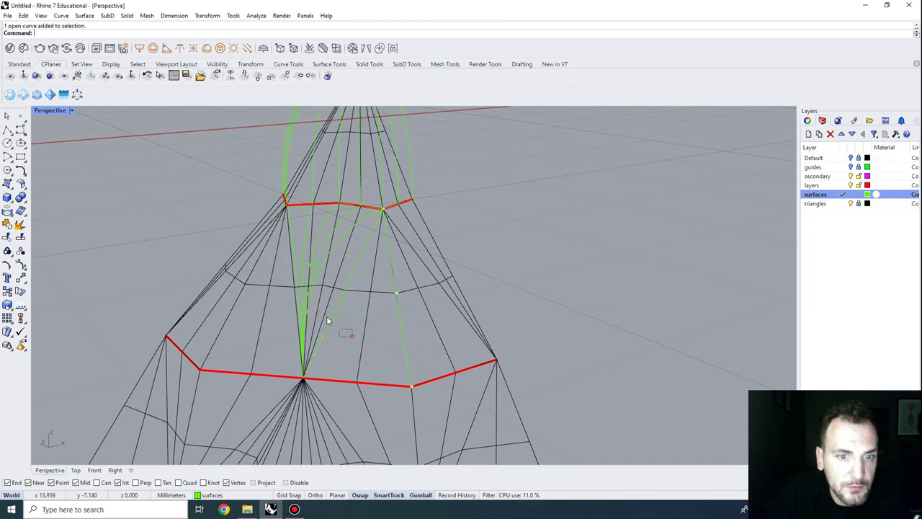
{"action": "left_click", "coordinate": [400, 330], "text": "shift"}
{"action": "left_click", "coordinate": [25, 269]}
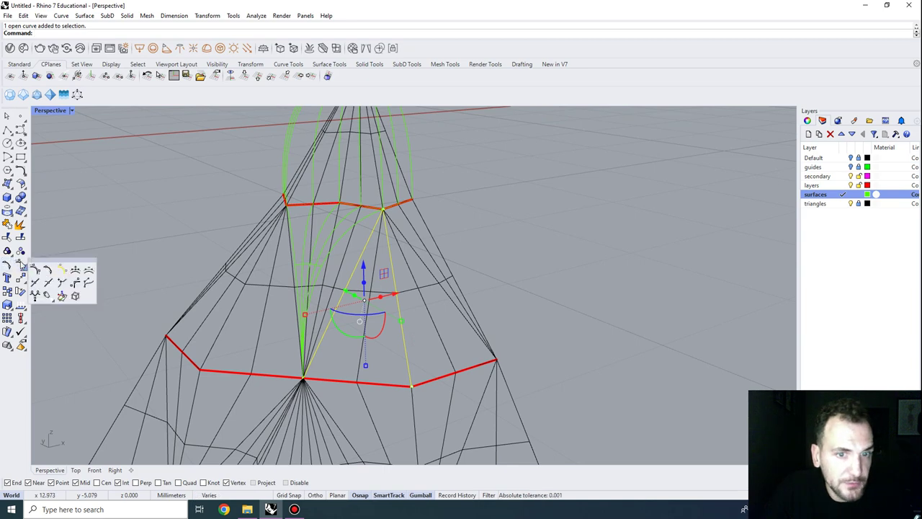
{"action": "left_click", "coordinate": [21, 265]}
Step: Align the two curves' middle control points in Z only to the first tier's corner with SetPt
{"action": "right_click_drag", "start_coordinate": [330, 299], "coordinate": [286, 299]}
{"action": "left_click_drag", "start_coordinate": [352, 280], "coordinate": [368, 257]}
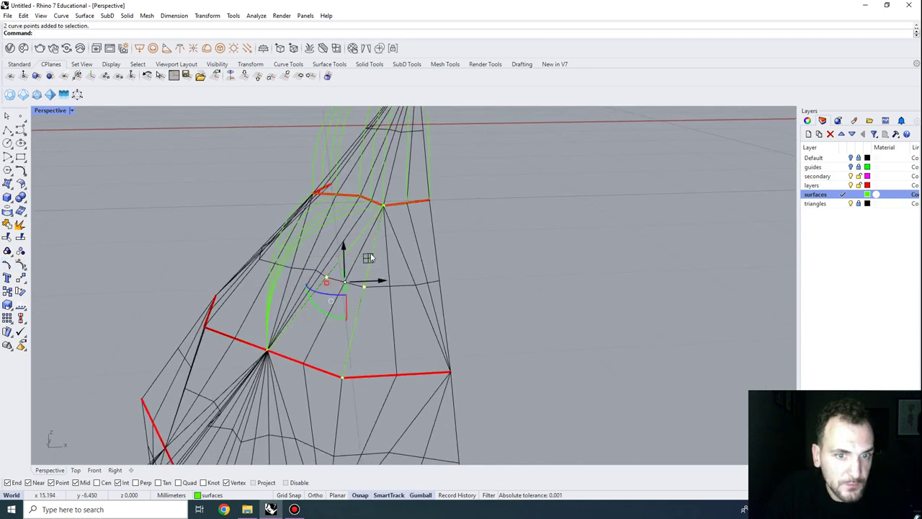
{"action": "key", "text": "Return"}
{"action": "left_click", "coordinate": [524, 243]}
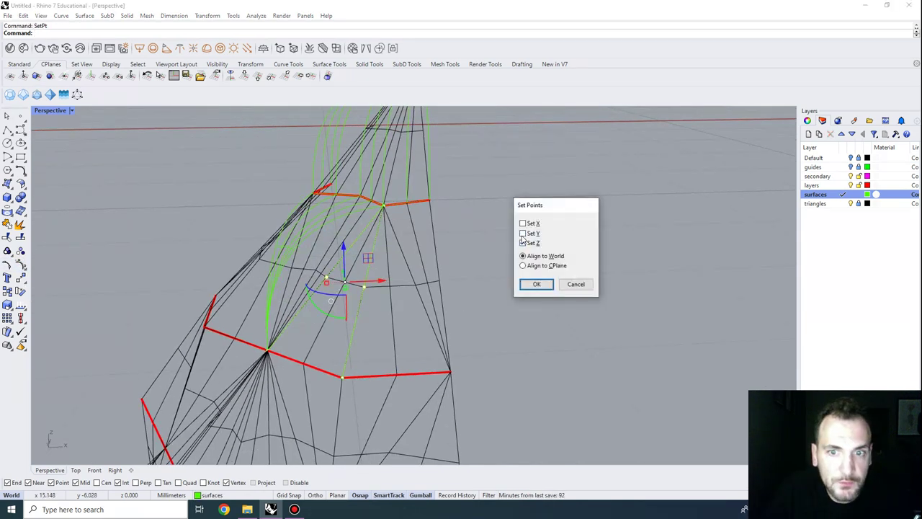
{"action": "left_click", "coordinate": [537, 283]}
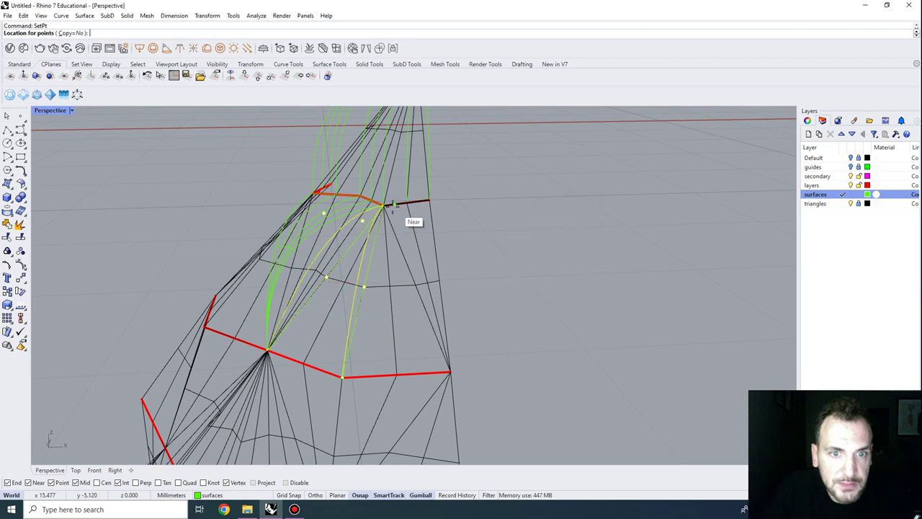
{"action": "left_click", "coordinate": [384, 206]}
Step: Align the middle control point of the curve ending at the second tier's corner to that corner in X and Y with SetPt
{"action": "right_click_drag", "start_coordinate": [396, 225], "coordinate": [384, 264]}
{"action": "left_click_drag", "start_coordinate": [365, 276], "coordinate": [388, 245]}
{"action": "type", "text": "SetPt"}
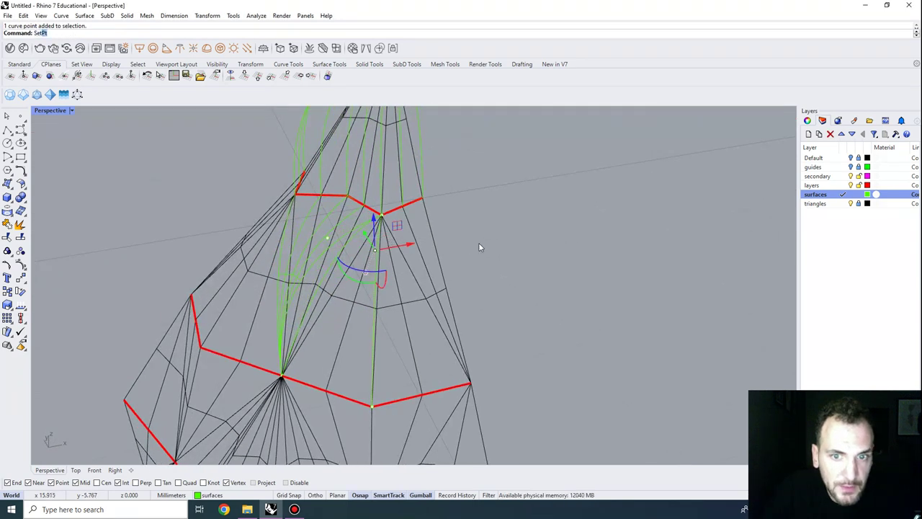
{"action": "key", "text": "Return"}
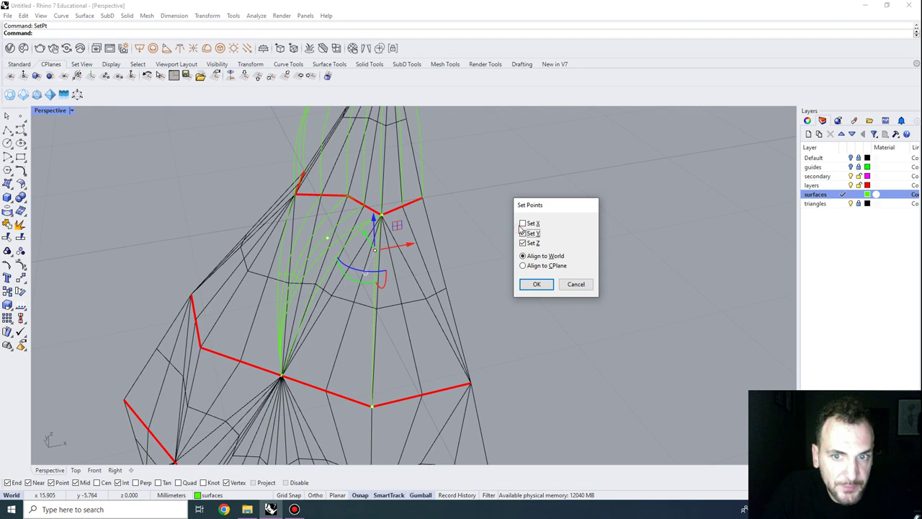
{"action": "left_click", "coordinate": [537, 284]}
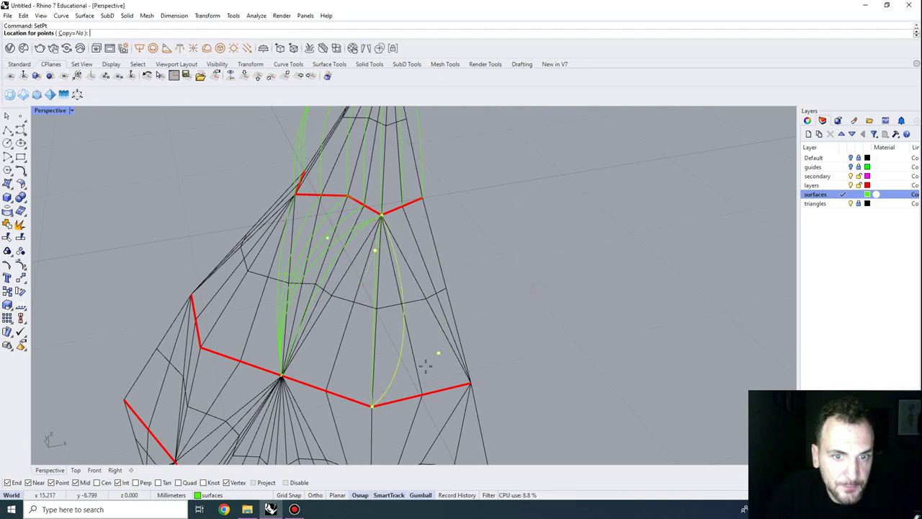
{"action": "left_click", "coordinate": [372, 406]}
Step: Align the other curve's middle control point to the second tier's middle vertex in X and Y with SetPt
{"action": "right_click_drag", "start_coordinate": [353, 372], "coordinate": [434, 224]}
{"action": "right_click", "coordinate": [445, 270]}
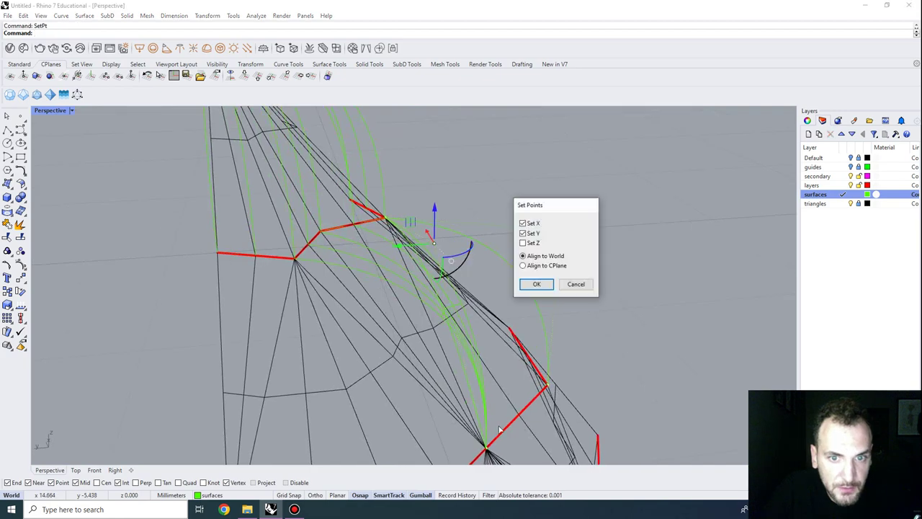
{"action": "left_click", "coordinate": [536, 284]}
{"action": "left_click", "coordinate": [488, 447]}
Step: Loft a surface between the two arched curves that start at the first tier's corner
{"action": "right_click_drag", "start_coordinate": [490, 365], "coordinate": [382, 259]}
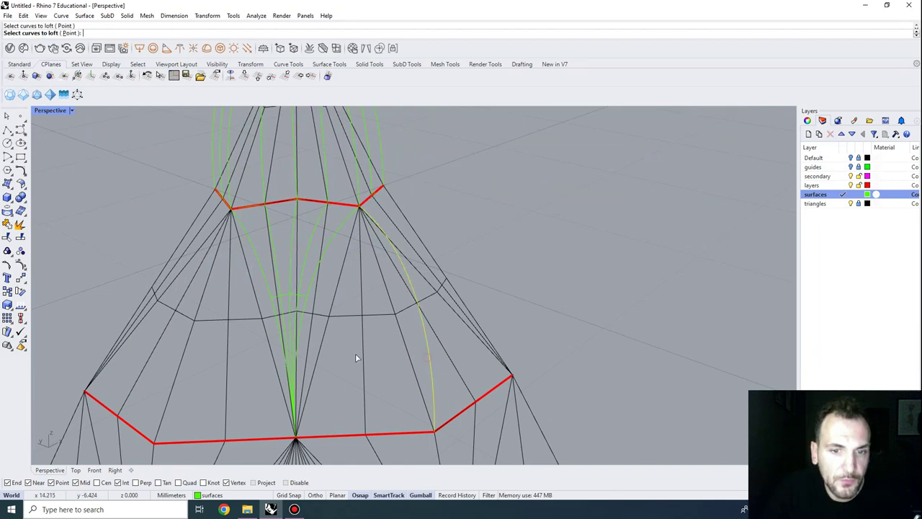
{"action": "left_click", "coordinate": [299, 318]}
{"action": "right_click", "coordinate": [130, 239]}
{"action": "right_click", "coordinate": [120, 232]}
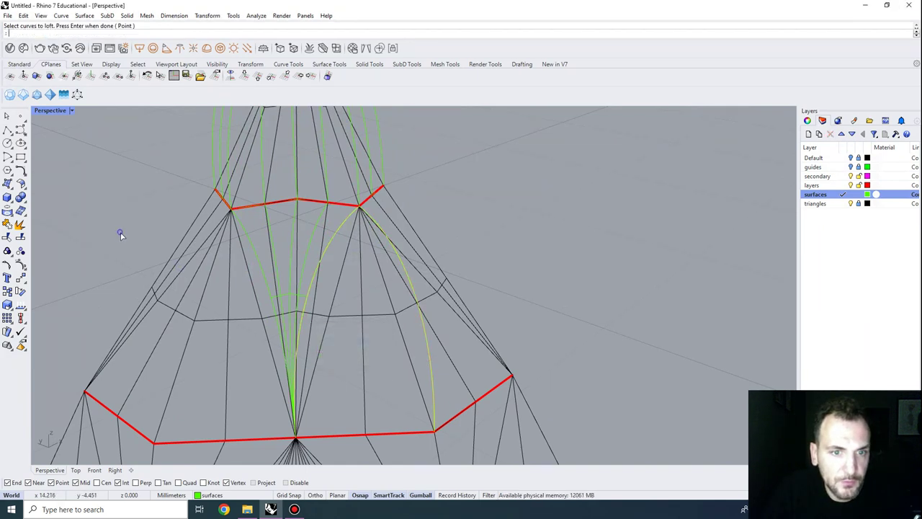
{"action": "right_click", "coordinate": [123, 231]}
Step: Mirror the new lofted surface across the plane through the second tier's corner and the first tier's corner
{"action": "scroll", "coordinate": [235, 208], "scroll_direction": "down", "scroll_amount": 2}
{"action": "right_click_drag", "start_coordinate": [308, 281], "coordinate": [304, 309]}
{"action": "left_click", "coordinate": [315, 310]}
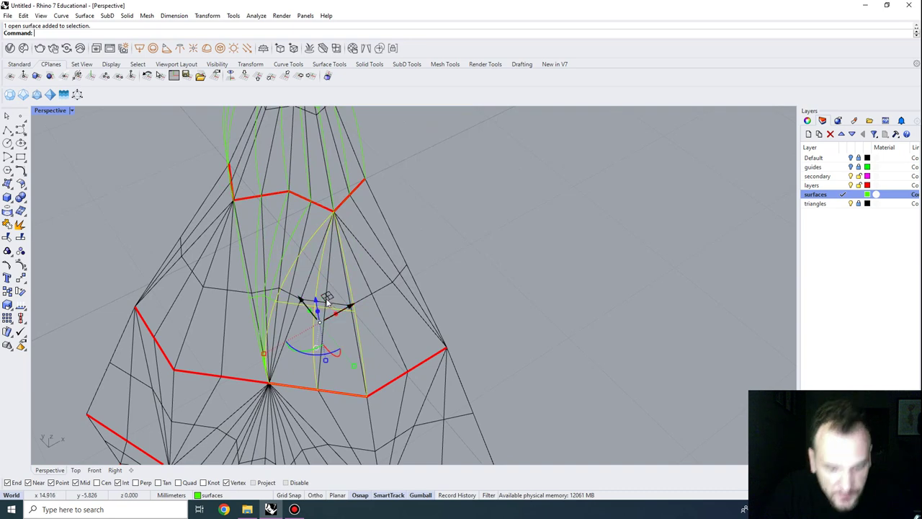
{"action": "type", "text": "mirror"}
{"action": "key", "text": "Return"}
{"action": "left_click", "coordinate": [371, 395]}
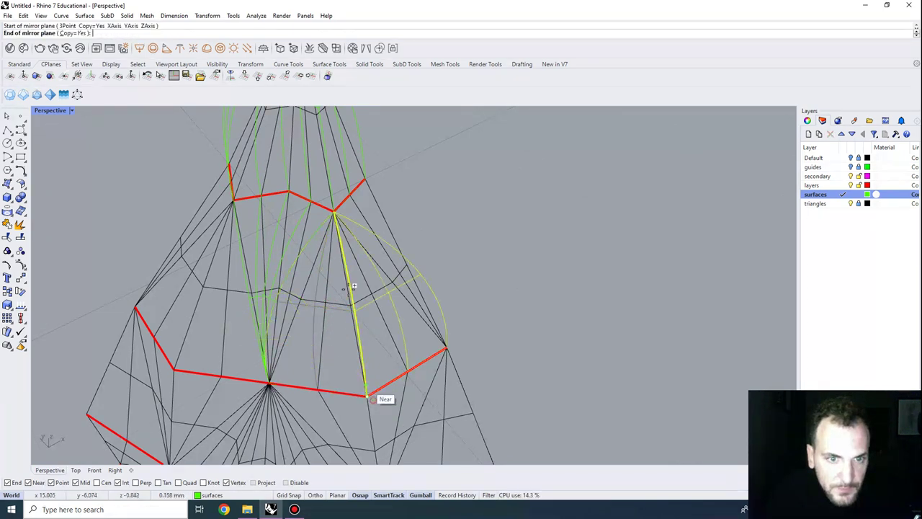
{"action": "left_click", "coordinate": [335, 211]}
Step: Mirror the adjoining narrow half surface across the same plane between the first and second tiers' corners
{"action": "right_click_drag", "start_coordinate": [335, 211], "coordinate": [287, 260]}
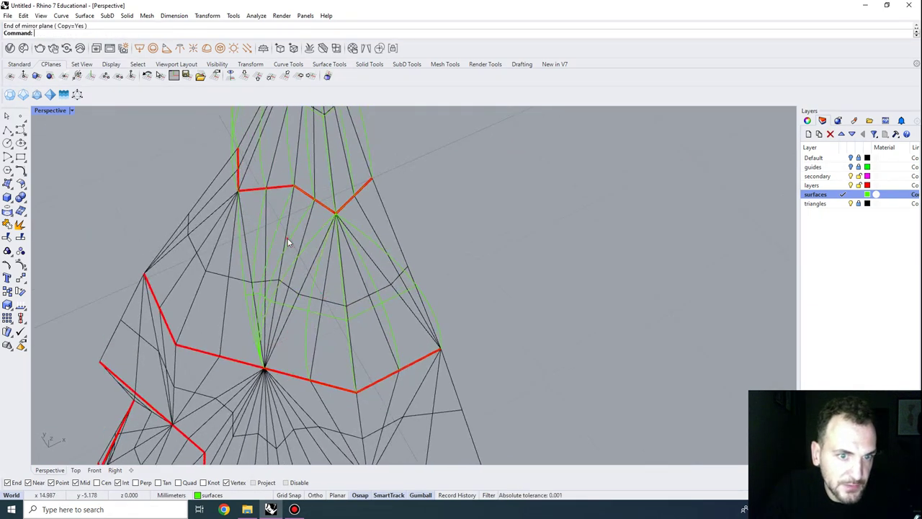
{"action": "left_click", "coordinate": [288, 239]}
{"action": "right_click", "coordinate": [290, 239]}
{"action": "left_click", "coordinate": [339, 209]}
{"action": "left_click", "coordinate": [356, 390]}
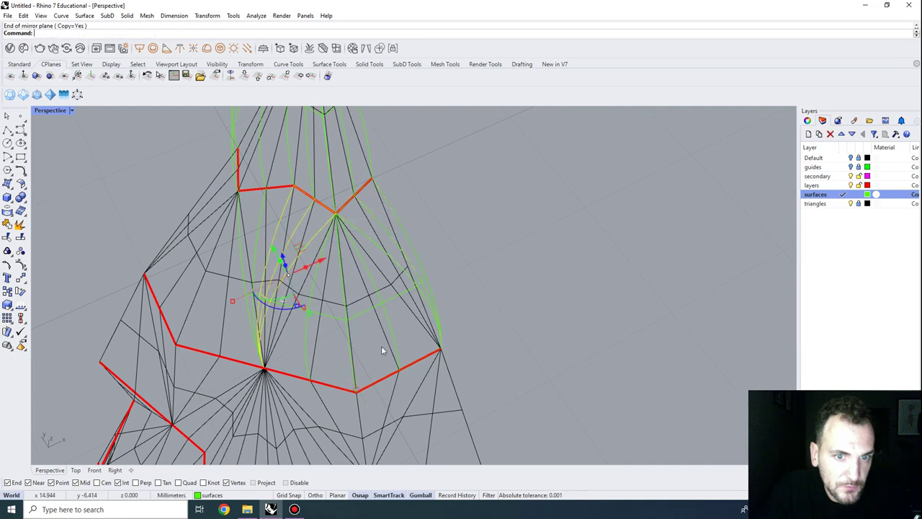
Step: Delete the remaining narrow half surface on the opposite side of the vault's centre line
{"action": "right_click_drag", "start_coordinate": [381, 346], "coordinate": [415, 308]}
{"action": "left_click", "coordinate": [313, 305]}
{"action": "key", "text": "Delete"}
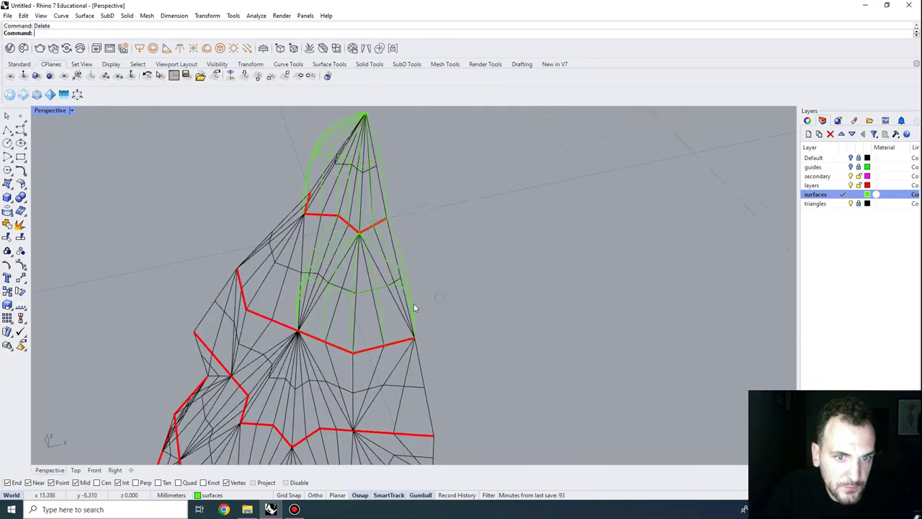
Step: Mirror the completed half of the second tier's surfaces across the plane through the second and first tiers' middle vertices
{"action": "left_click_drag", "start_coordinate": [292, 259], "coordinate": [290, 258]}
{"action": "right_click_drag", "start_coordinate": [290, 258], "coordinate": [363, 256]}
{"action": "type", "text": "mirror"}
{"action": "key", "text": "Return"}
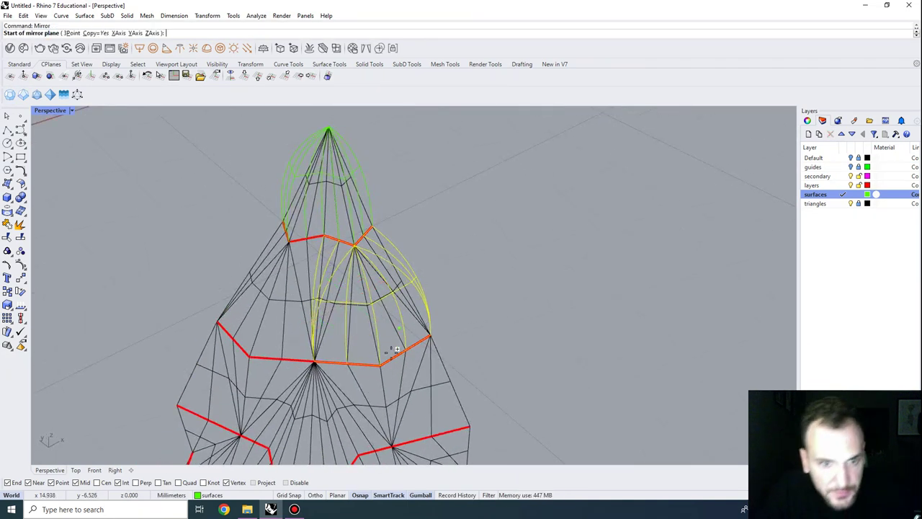
{"action": "left_click", "coordinate": [314, 357]}
{"action": "left_click", "coordinate": [315, 248]}
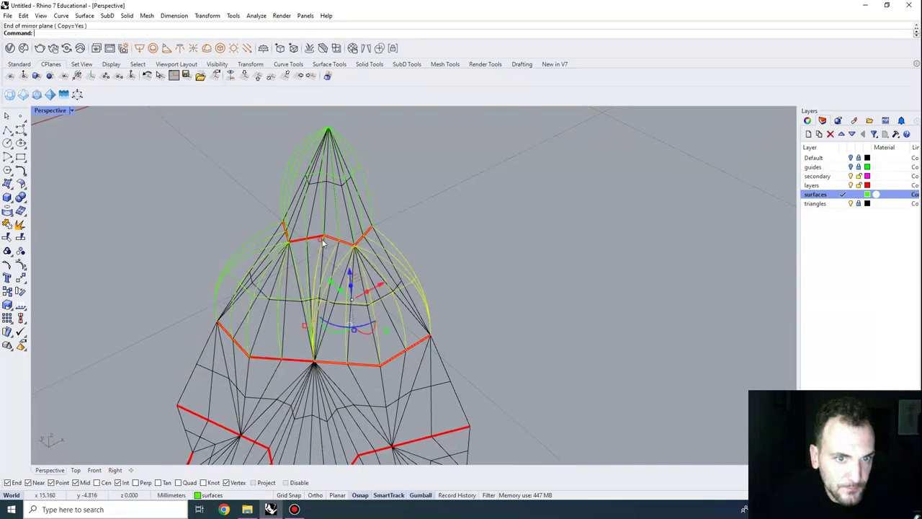
Step: Display the Perspective view as Shaded with the triangles layer hidden, and inspect the curved surfaces of the two uppermost tiers
{"action": "mouse_move", "coordinate": [345, 277]}
{"action": "right_mouse_down"}
{"action": "mouse_move", "coordinate": [289, 203]}
{"action": "mouse_move", "coordinate": [302, 237]}
{"action": "right_mouse_up"}
{"action": "left_click", "coordinate": [72, 110]}
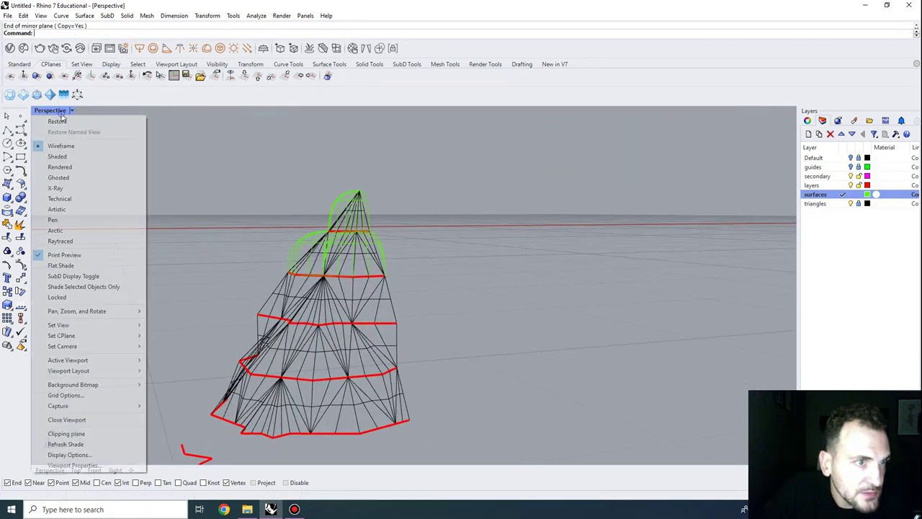
{"action": "left_click", "coordinate": [73, 157]}
{"action": "mouse_move", "coordinate": [254, 213]}
{"action": "right_mouse_down"}
{"action": "mouse_move", "coordinate": [418, 210]}
{"action": "mouse_move", "coordinate": [569, 173]}
{"action": "mouse_move", "coordinate": [691, 173]}
{"action": "right_mouse_up"}
{"action": "left_click", "coordinate": [852, 204]}
{"action": "right_click_drag", "start_coordinate": [468, 238], "coordinate": [564, 273]}
{"action": "scroll", "coordinate": [529, 265], "scroll_direction": "up", "scroll_amount": 4}
{"action": "scroll", "coordinate": [573, 229], "scroll_direction": "up", "scroll_amount": 6}
{"action": "scroll", "coordinate": [410, 231], "scroll_direction": "up", "scroll_amount": 5}
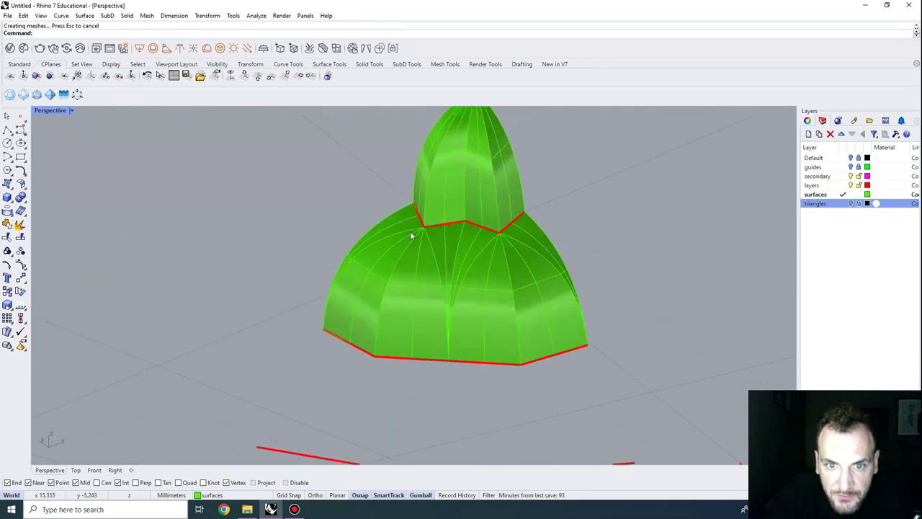
{"action": "right_click_drag", "start_coordinate": [442, 239], "coordinate": [346, 423]}
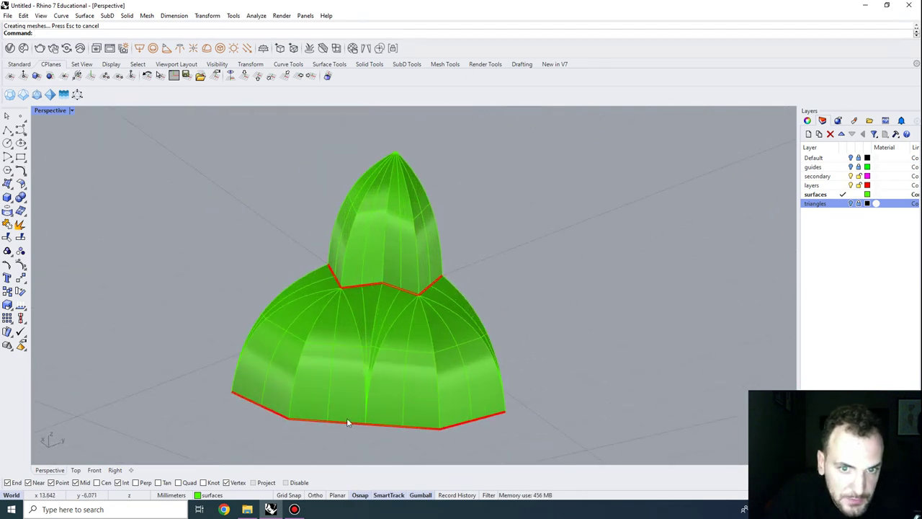
Step: Open the reference photo hacikilic3 from File Explorer, examine the muqarnas tiers, and return to Rhino
{"action": "left_click", "coordinate": [247, 509]}
{"action": "double_click", "coordinate": [229, 245]}
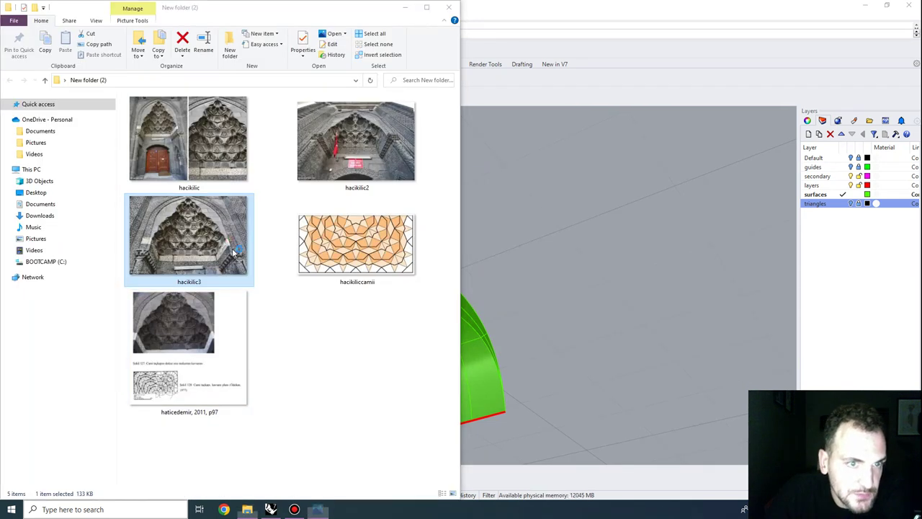
{"action": "scroll", "coordinate": [472, 115], "scroll_direction": "up", "scroll_amount": 3}
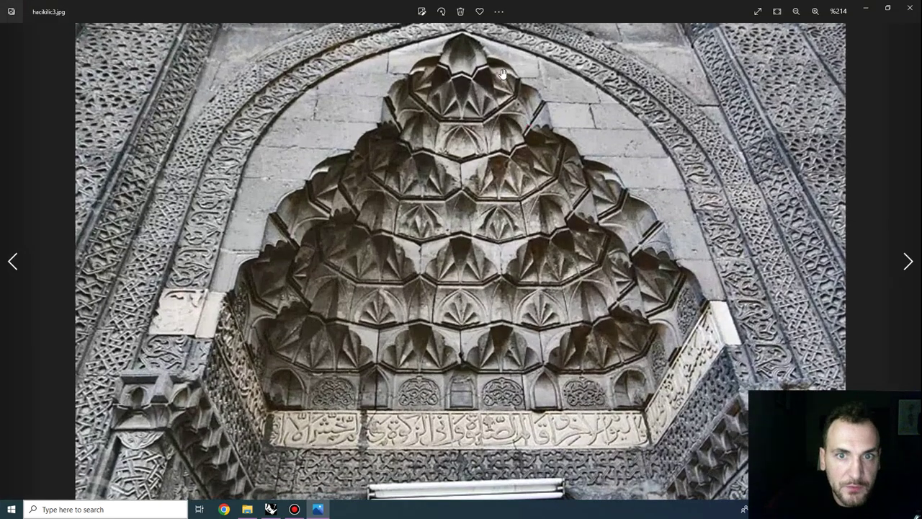
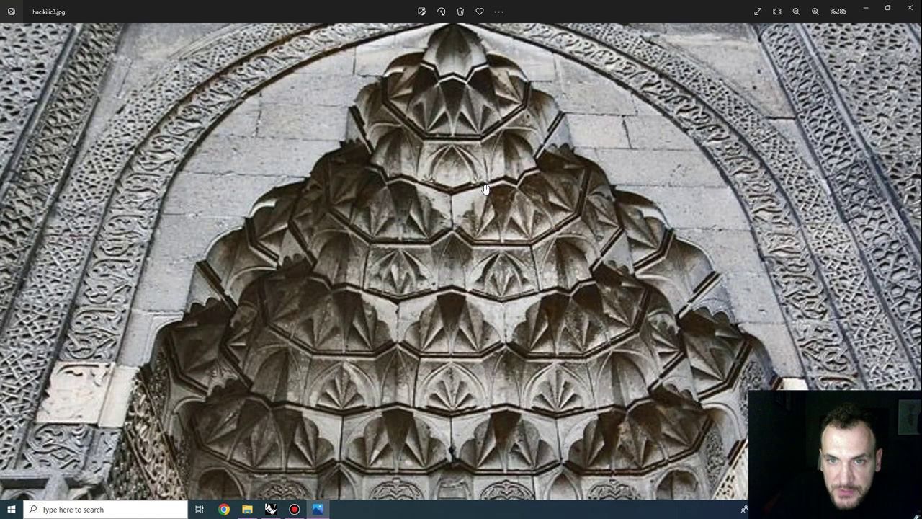
{"action": "left_click", "coordinate": [910, 7]}
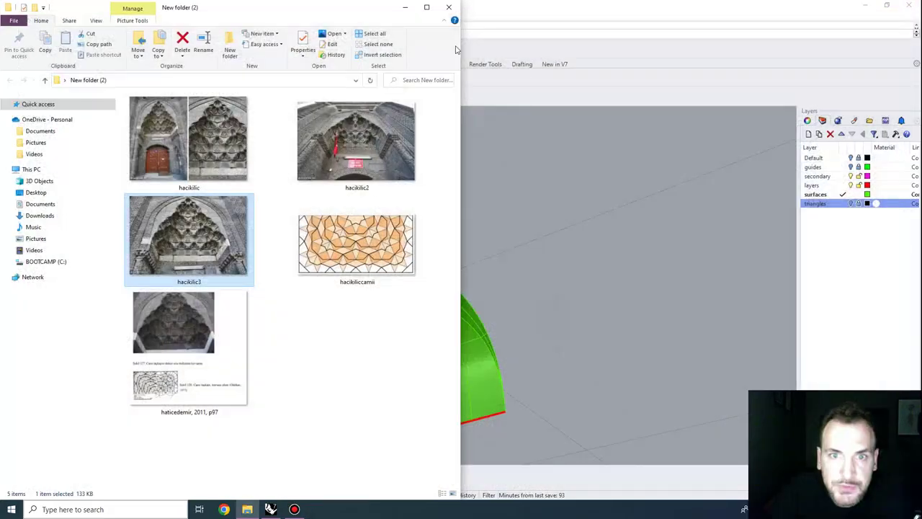
{"action": "left_click", "coordinate": [404, 7]}
Step: Set the Perspective view back to Wireframe and show the triangles layer again
{"action": "right_click_drag", "start_coordinate": [455, 319], "coordinate": [422, 317]}
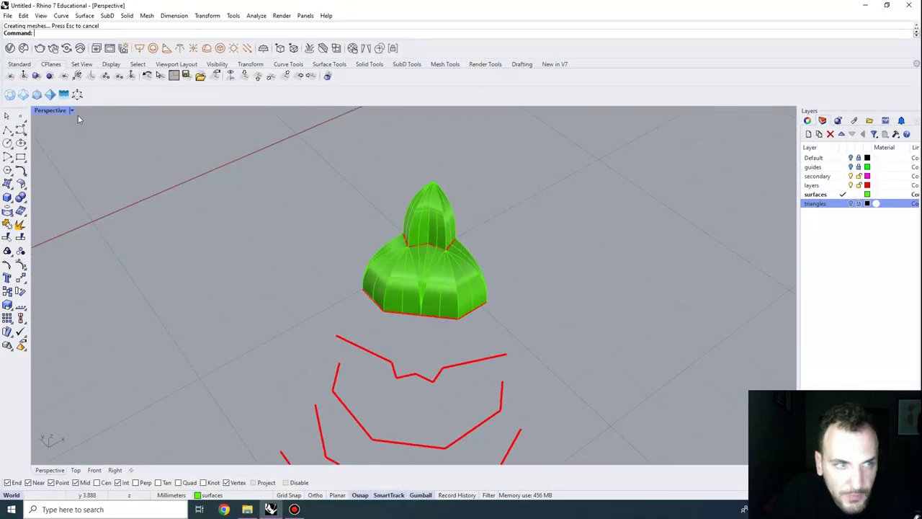
{"action": "left_click", "coordinate": [71, 110]}
{"action": "left_click", "coordinate": [72, 146]}
{"action": "scroll", "coordinate": [422, 267], "scroll_direction": "down", "scroll_amount": 3}
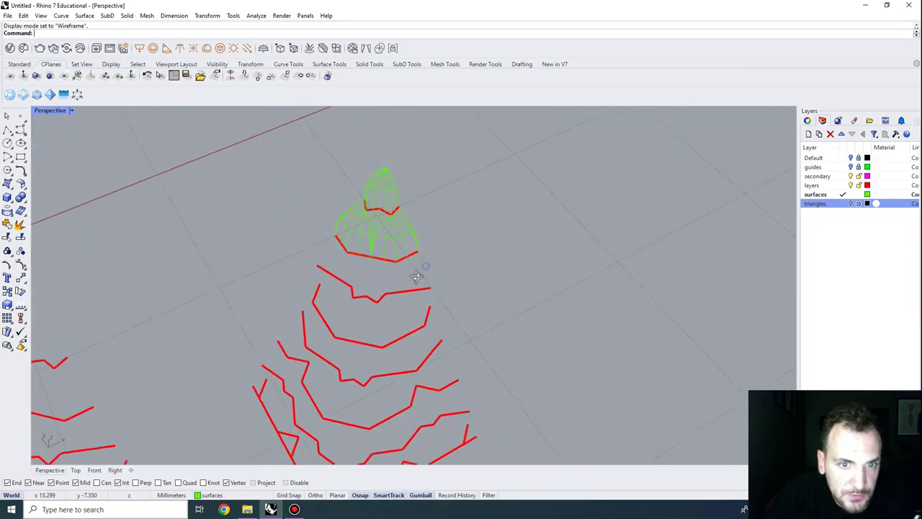
{"action": "left_click", "coordinate": [853, 205]}
{"action": "scroll", "coordinate": [479, 256], "scroll_direction": "down", "scroll_amount": 3}
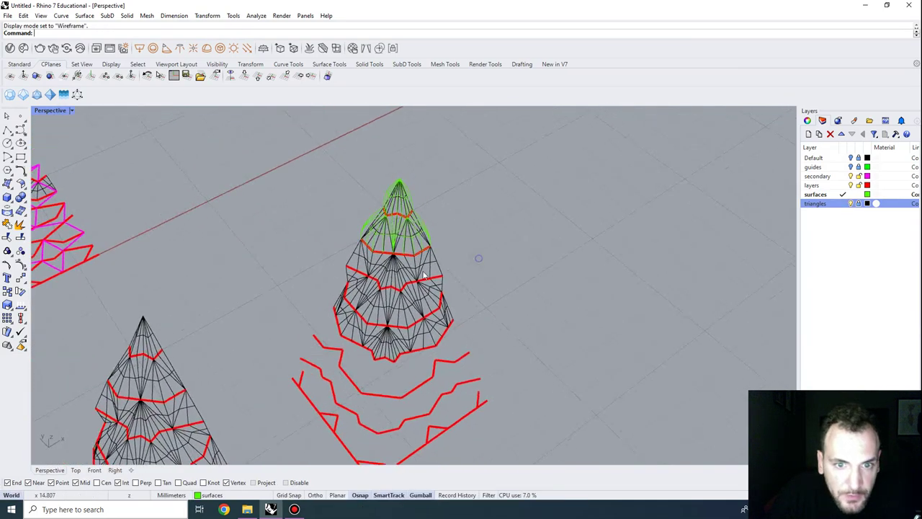
{"action": "scroll", "coordinate": [403, 264], "scroll_direction": "up", "scroll_amount": 5}
{"action": "right_click_drag", "start_coordinate": [403, 264], "coordinate": [383, 265]}
{"action": "scroll", "coordinate": [410, 298], "scroll_direction": "down", "scroll_amount": 5}
{"action": "scroll", "coordinate": [405, 258], "scroll_direction": "up", "scroll_amount": 4}
{"action": "scroll", "coordinate": [372, 257], "scroll_direction": "down", "scroll_amount": 4}
{"action": "scroll", "coordinate": [274, 202], "scroll_direction": "up", "scroll_amount": 4}
{"action": "left_click_drag", "start_coordinate": [476, 175], "coordinate": [342, 129]}
{"action": "key", "text": "Return"}
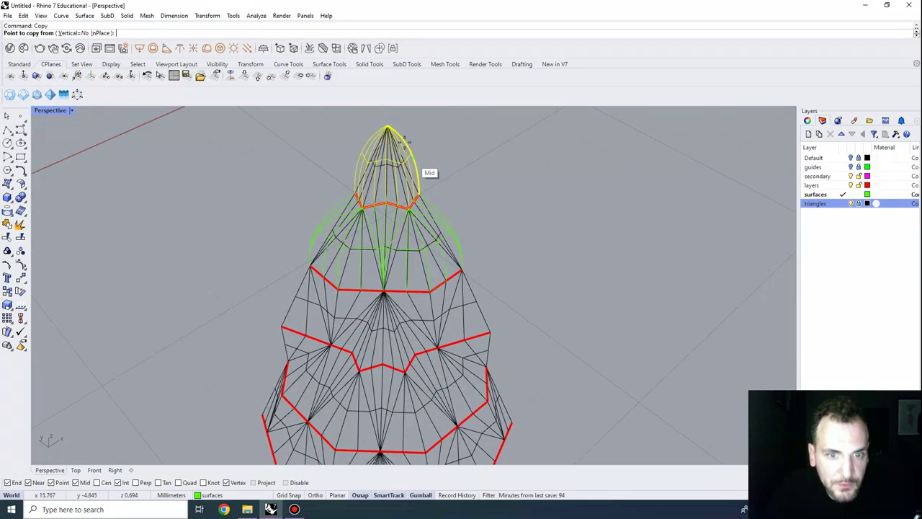
{"action": "left_click", "coordinate": [387, 127]}
{"action": "key", "text": "Escape"}
Step: Copy one half of the topmost dome's surfaces from its apex to the second tier's middle vertex
{"action": "left_click_drag", "start_coordinate": [442, 180], "coordinate": [409, 146]}
{"action": "key", "text": "Return"}
{"action": "left_click", "coordinate": [388, 126]}
{"action": "left_click", "coordinate": [385, 291]}
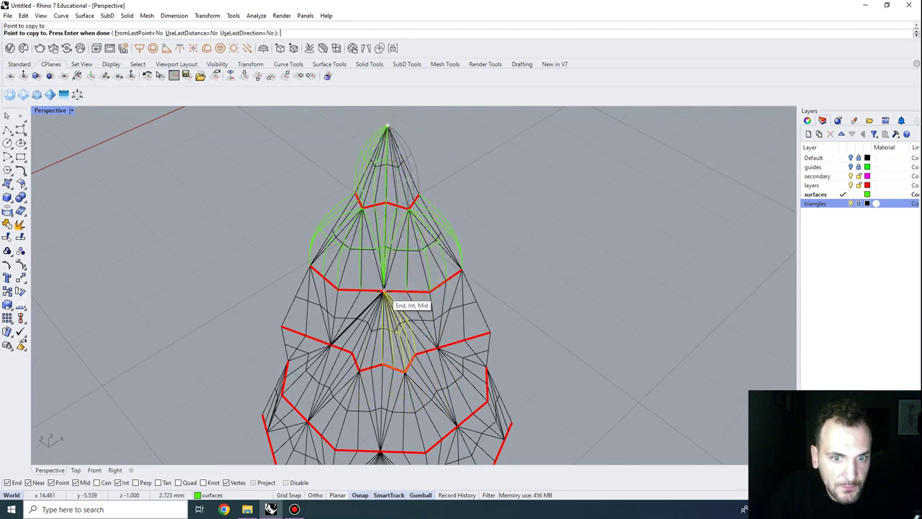
{"action": "key", "text": "Return"}
Step: Draw two lines to the third tier's outer vertex, one from the second tier's middle vertex and one from its adjacent corner
{"action": "scroll", "coordinate": [440, 352], "scroll_direction": "up", "scroll_amount": 3}
{"action": "right_click_drag", "start_coordinate": [442, 354], "coordinate": [382, 274]}
{"action": "scroll", "coordinate": [430, 368], "scroll_direction": "up", "scroll_amount": 2}
{"action": "scroll", "coordinate": [372, 142], "scroll_direction": "up", "scroll_amount": 4}
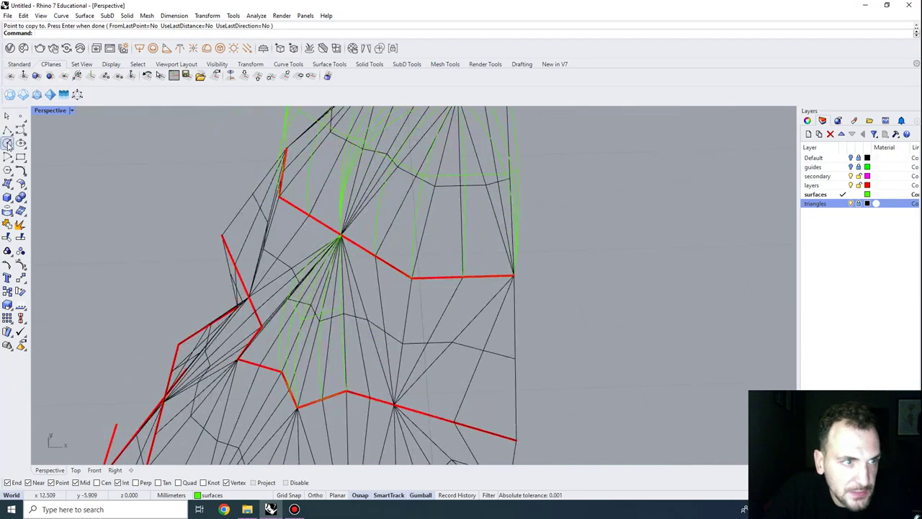
{"action": "left_click", "coordinate": [7, 129]}
{"action": "left_click", "coordinate": [341, 235]}
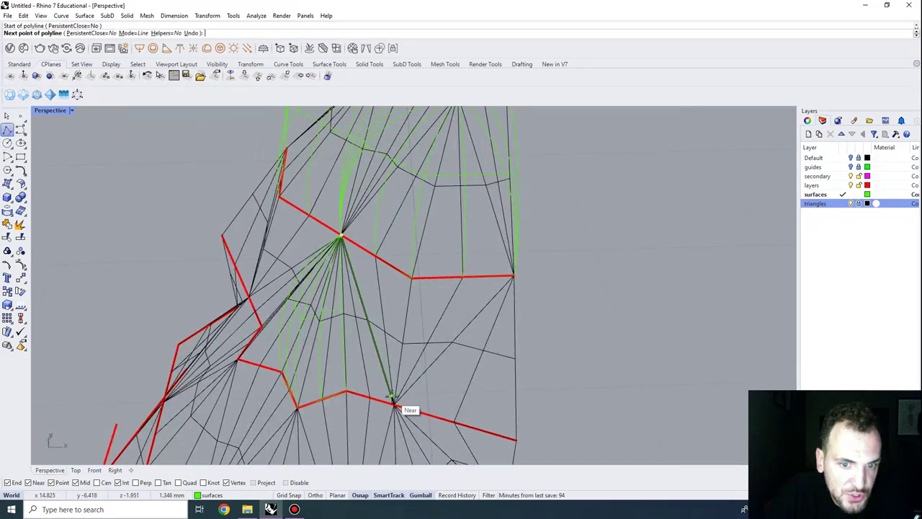
{"action": "left_click", "coordinate": [394, 404]}
{"action": "key", "text": "Return"}
{"action": "right_click_drag", "start_coordinate": [429, 291], "coordinate": [446, 329]}
{"action": "key", "text": "Return"}
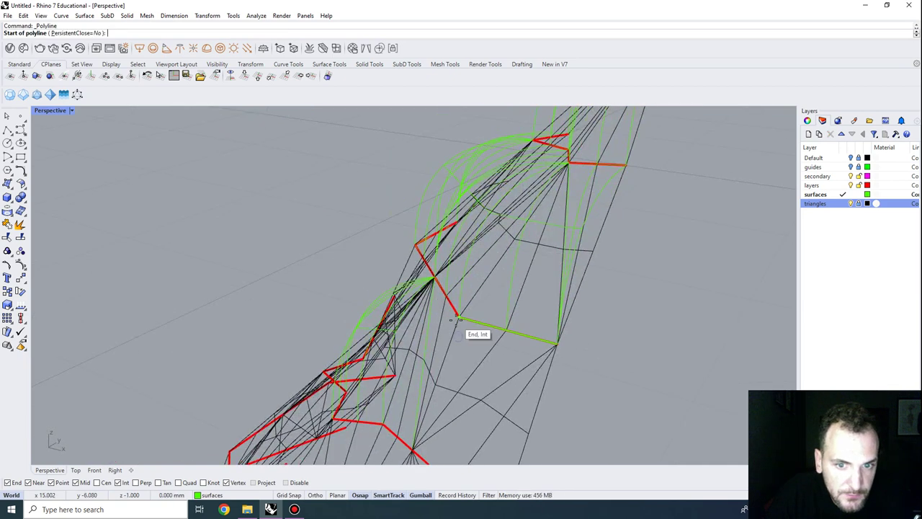
{"action": "left_click", "coordinate": [459, 316]}
{"action": "left_click", "coordinate": [410, 448]}
{"action": "key", "text": "Return"}
Step: Rebuild the two new lines below the second tier as degree 2 curves with 3 control points each
{"action": "right_click_drag", "start_coordinate": [410, 448], "coordinate": [389, 385]}
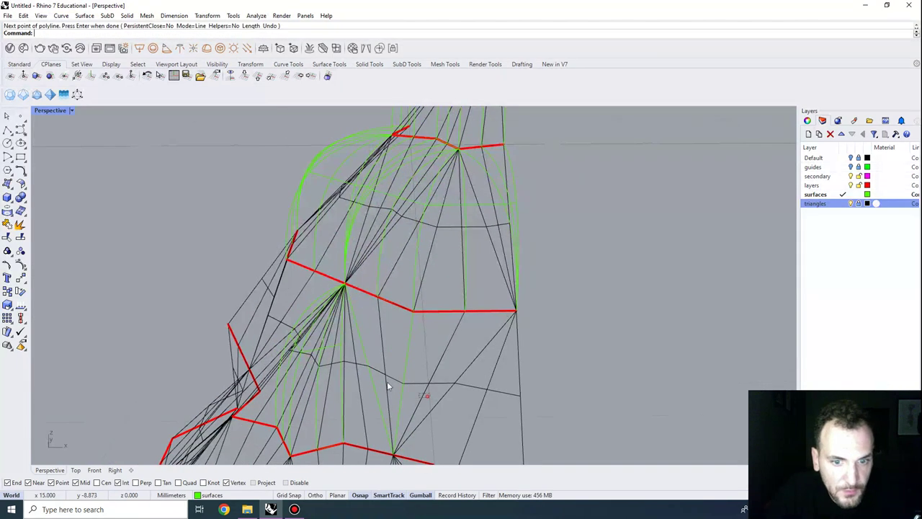
{"action": "left_click", "coordinate": [365, 379]}
{"action": "key", "text": "Return"}
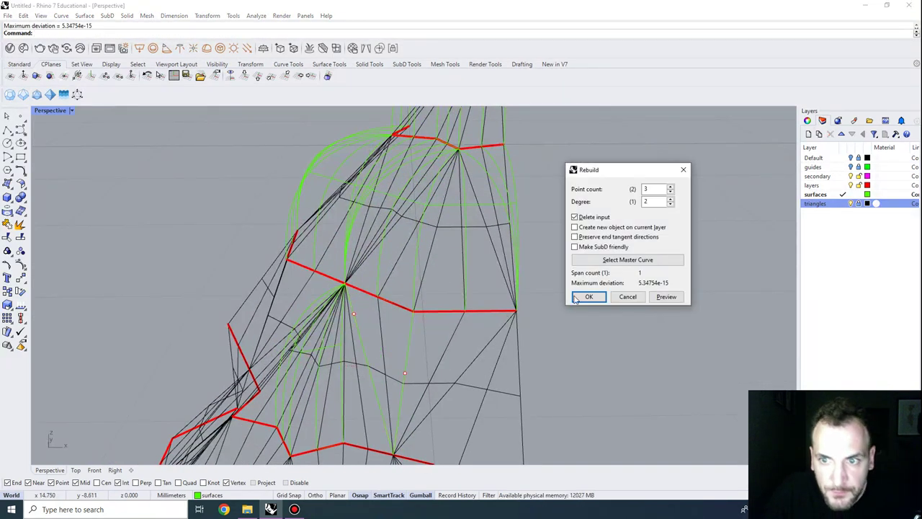
{"action": "left_click", "coordinate": [584, 295]}
{"action": "right_click_drag", "start_coordinate": [497, 362], "coordinate": [496, 341]}
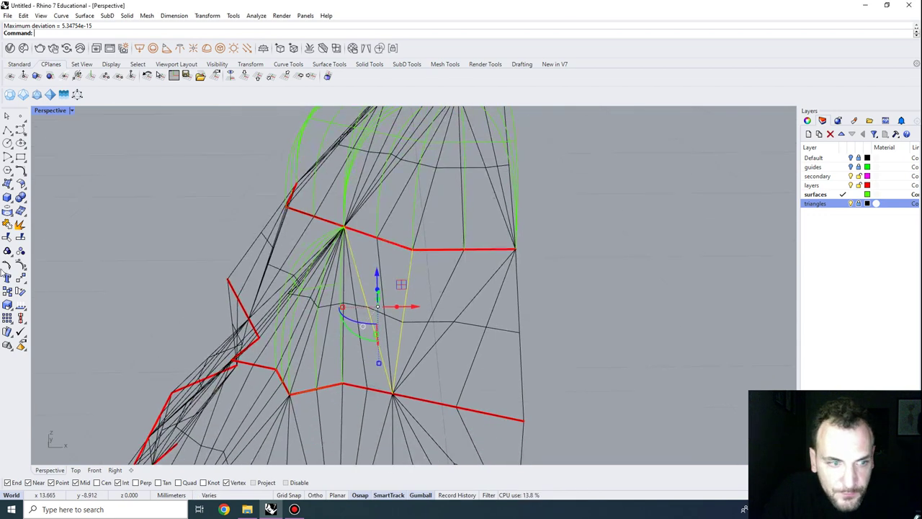
Step: Turn on the control points of both rebuilt curves and align their middle control points in Z only with SetPt
{"action": "left_click", "coordinate": [20, 251]}
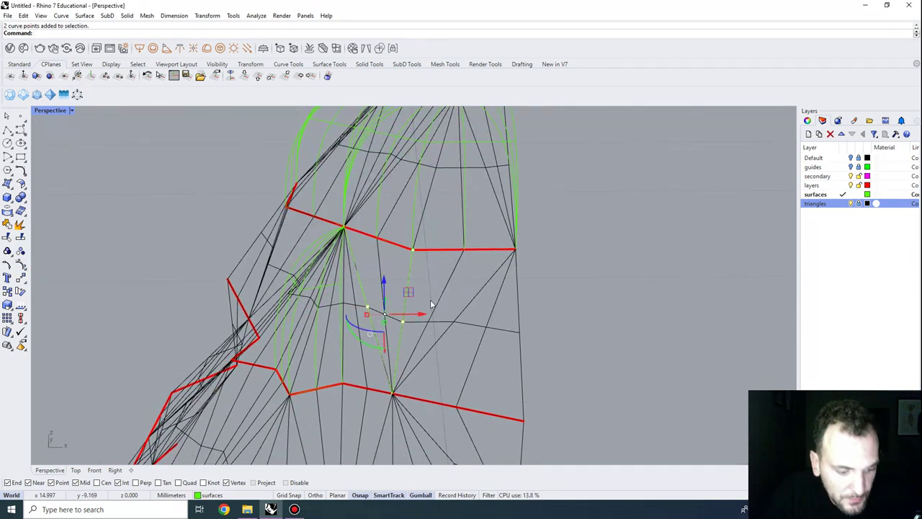
{"action": "key", "text": "Return"}
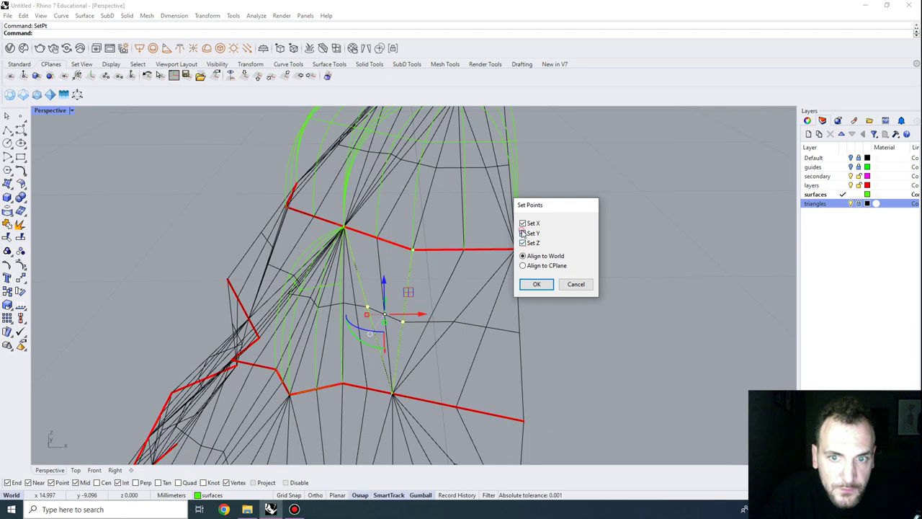
{"action": "left_click", "coordinate": [537, 284]}
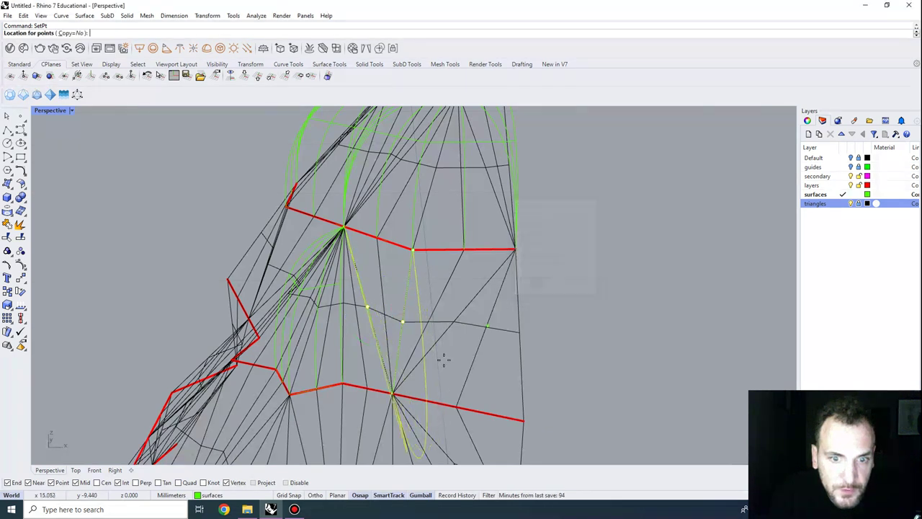
Step: Align the middle control points of both rebuilt curves in Z only with the second tier's corner using SetPt
{"action": "type", "text": "etPt"}
{"action": "key", "text": "Return"}
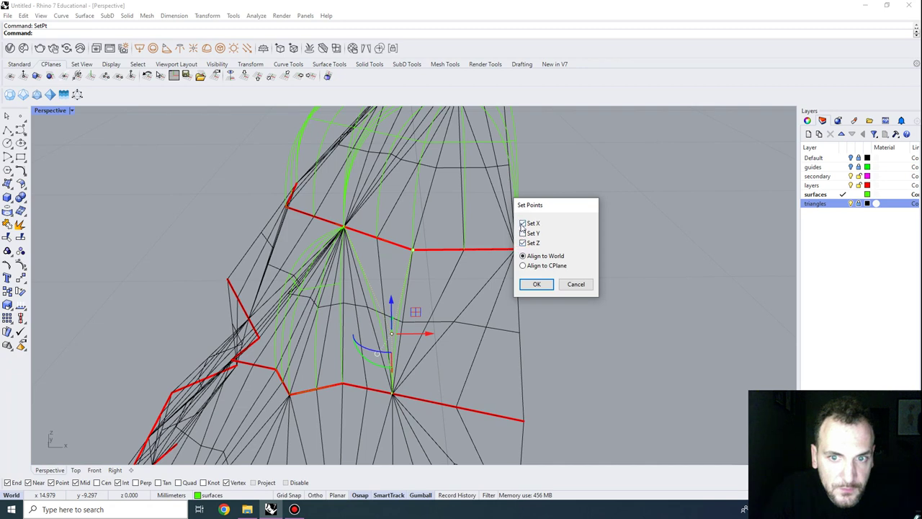
{"action": "left_click", "coordinate": [533, 283]}
{"action": "left_click", "coordinate": [413, 250]}
{"action": "right_click_drag", "start_coordinate": [461, 312], "coordinate": [402, 318]}
{"action": "key", "text": "Escape"}
{"action": "key", "text": "Escape"}
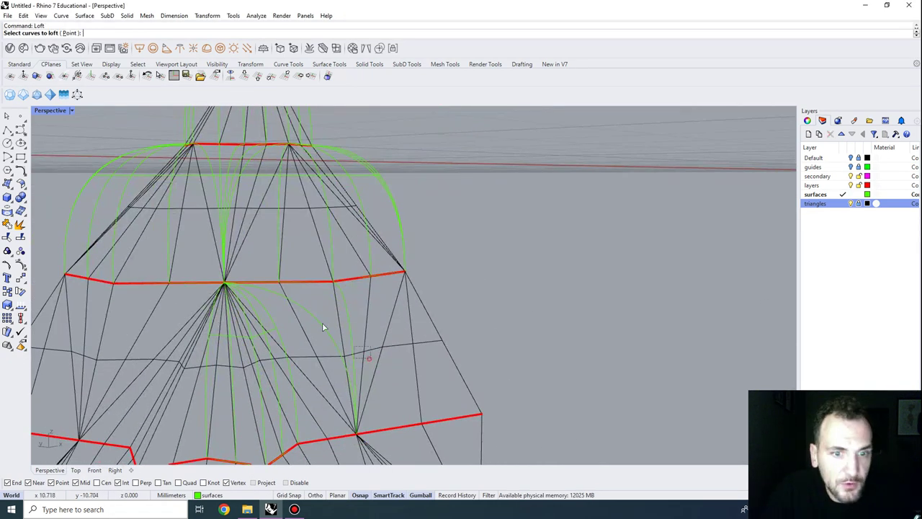
Step: Loft a surface between the two arched curves that meet at the third tier's outer vertex
{"action": "left_click_drag", "start_coordinate": [323, 327], "coordinate": [322, 325]}
{"action": "key", "text": "Return"}
{"action": "key", "text": "Return"}
Step: Loft a second surface from the longer arched curve to the adjacent edge of the copied half dome
{"action": "right_click_drag", "start_coordinate": [332, 358], "coordinate": [289, 206]}
{"action": "right_click_drag", "start_coordinate": [288, 205], "coordinate": [315, 287], "text": "shift"}
{"action": "type", "text": "Loft"}
{"action": "key", "text": "Return"}
{"action": "left_click", "coordinate": [344, 286]}
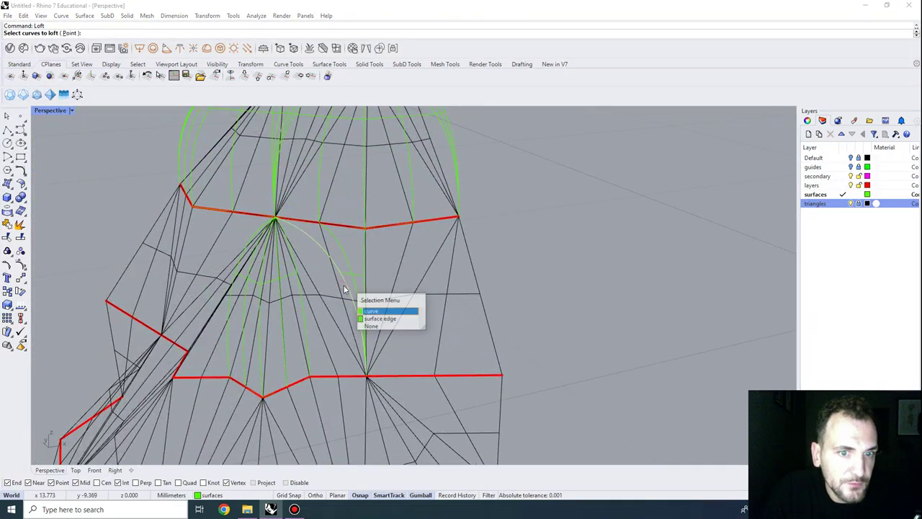
{"action": "left_click", "coordinate": [366, 312]}
{"action": "left_click", "coordinate": [303, 295]}
{"action": "key", "text": "Return"}
{"action": "right_click_drag", "start_coordinate": [293, 286], "coordinate": [300, 281]}
{"action": "key", "text": "Return"}
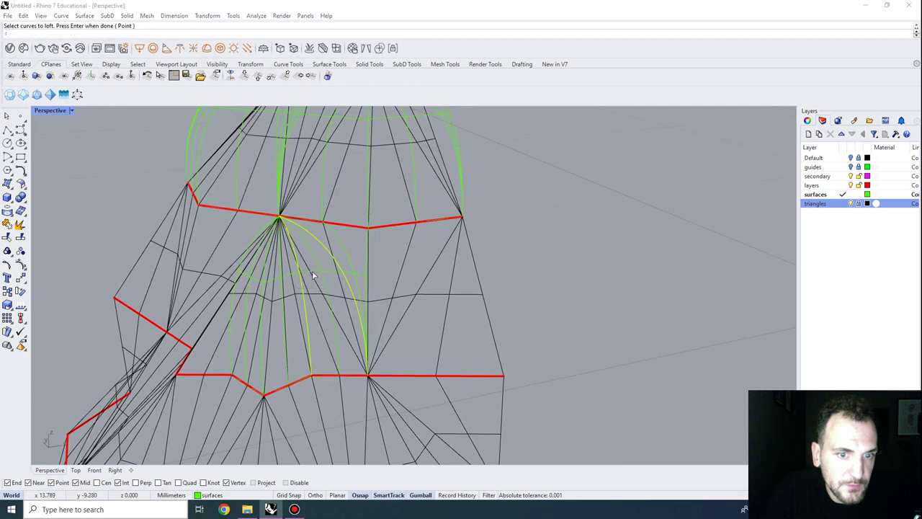
{"action": "key", "text": "Return"}
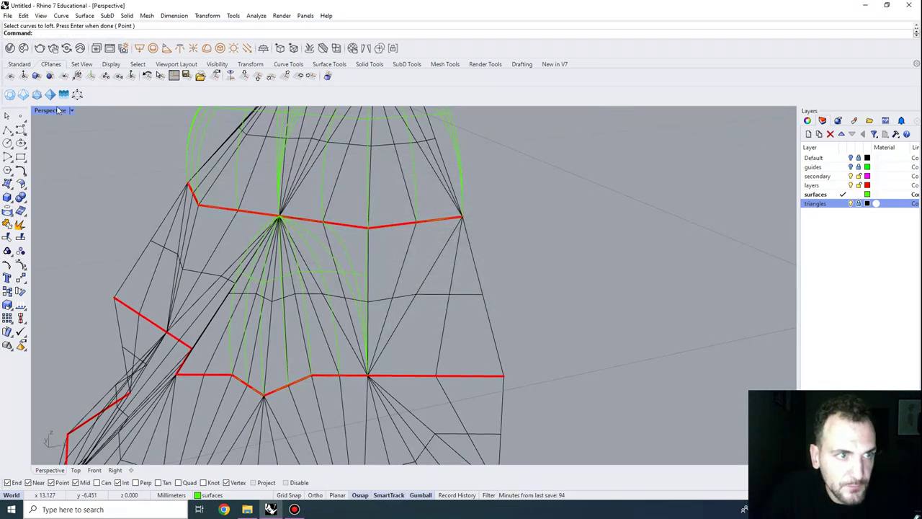
Step: Shade the viewport and mirror the two new lofted surfaces about the line from the third tier's vertex to the second tier's corner
{"action": "left_click", "coordinate": [58, 110]}
{"action": "left_click", "coordinate": [62, 155]}
{"action": "left_click", "coordinate": [407, 324]}
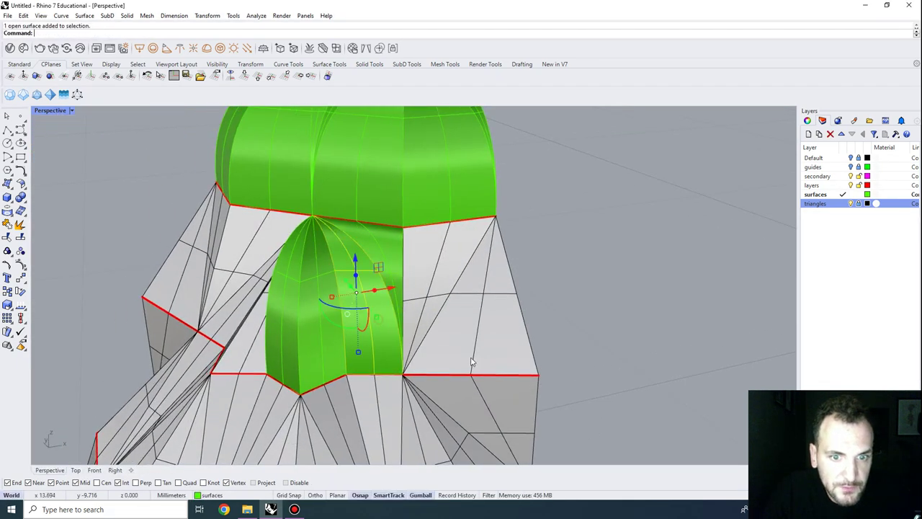
{"action": "left_click", "coordinate": [391, 269], "text": "shift"}
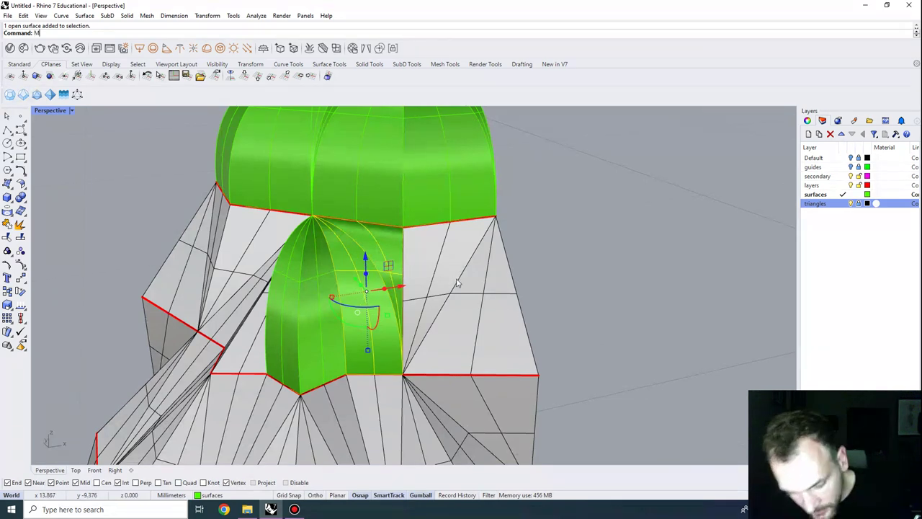
{"action": "type", "text": "mirror"}
{"action": "key", "text": "Return"}
{"action": "left_click", "coordinate": [398, 376]}
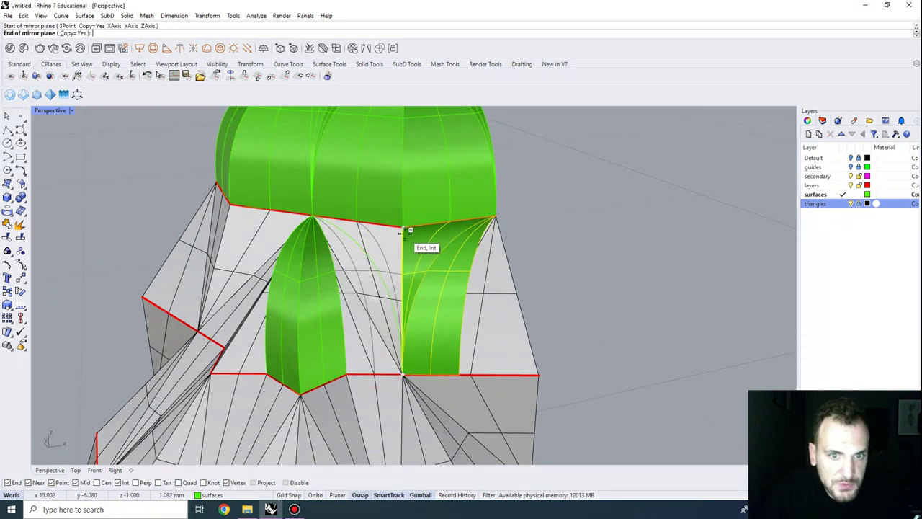
{"action": "left_click", "coordinate": [411, 242]}
Step: Inspect the mirrored surfaces, then switch to File Explorer and examine the upper muqarnas tiers in the hacikilic3 reference photo
{"action": "right_click_drag", "start_coordinate": [498, 328], "coordinate": [352, 307]}
{"action": "left_click", "coordinate": [261, 310]}
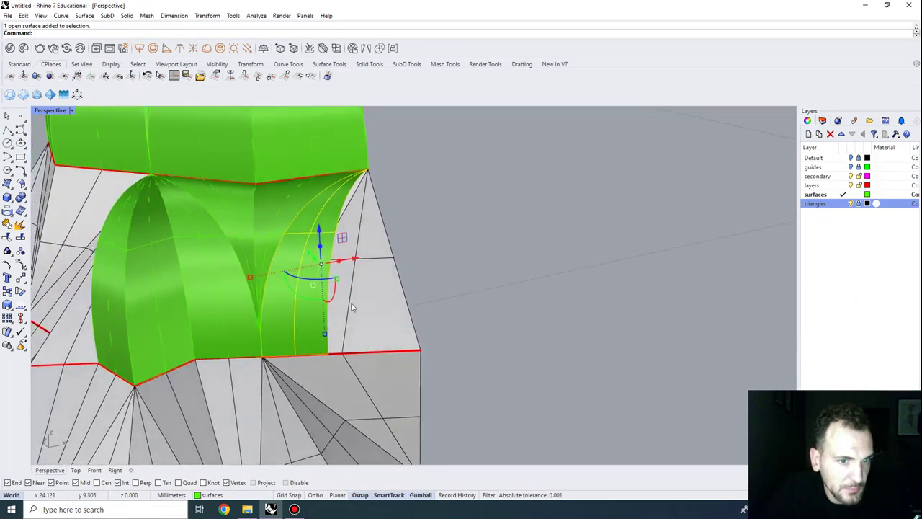
{"action": "key", "text": "Escape"}
{"action": "right_click_drag", "start_coordinate": [218, 264], "coordinate": [448, 319]}
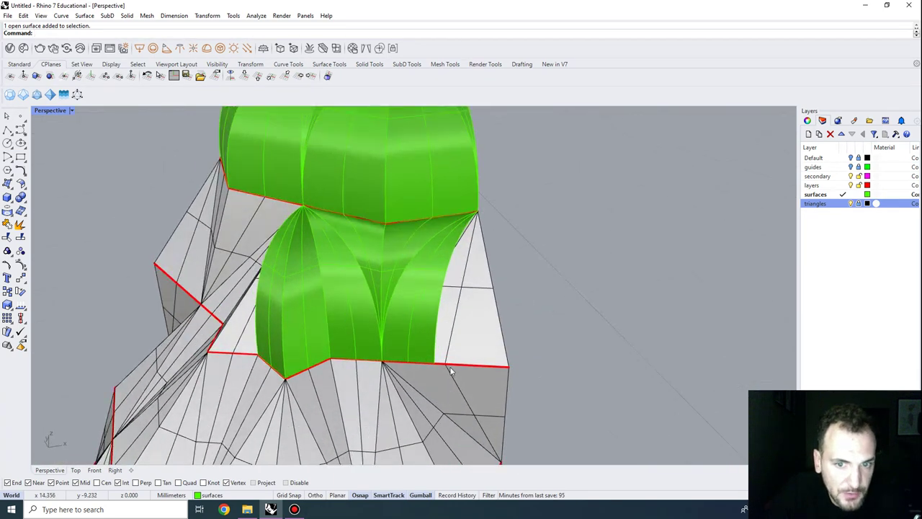
{"action": "right_click_drag", "start_coordinate": [411, 366], "coordinate": [468, 324]}
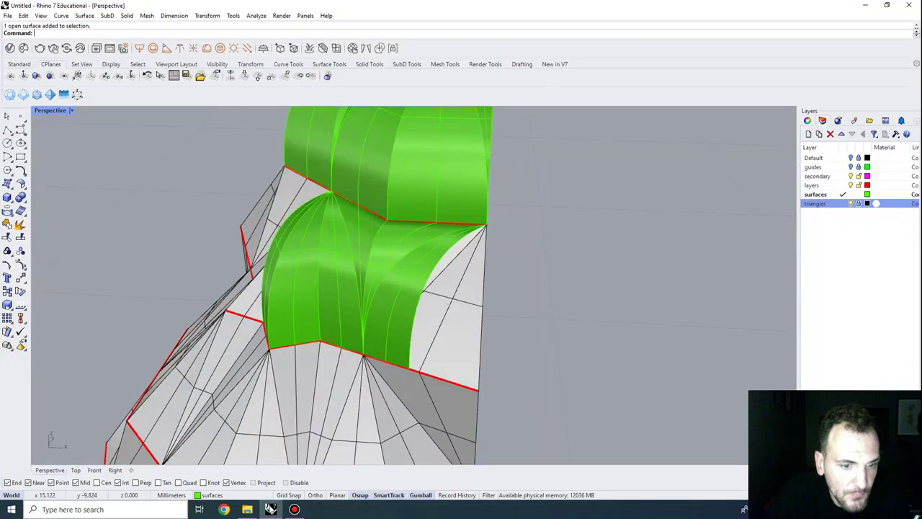
{"action": "left_click", "coordinate": [247, 509]}
{"action": "double_click", "coordinate": [234, 238]}
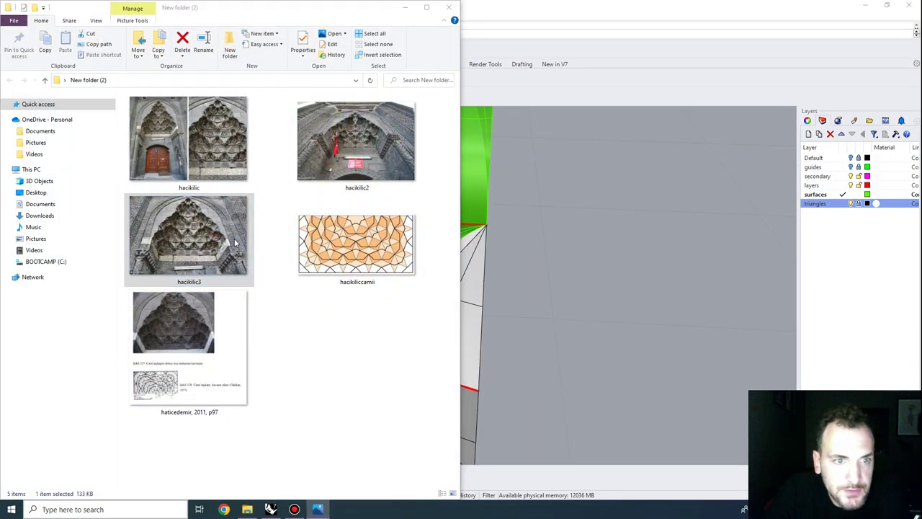
{"action": "scroll", "coordinate": [494, 195], "scroll_direction": "up", "scroll_amount": 6}
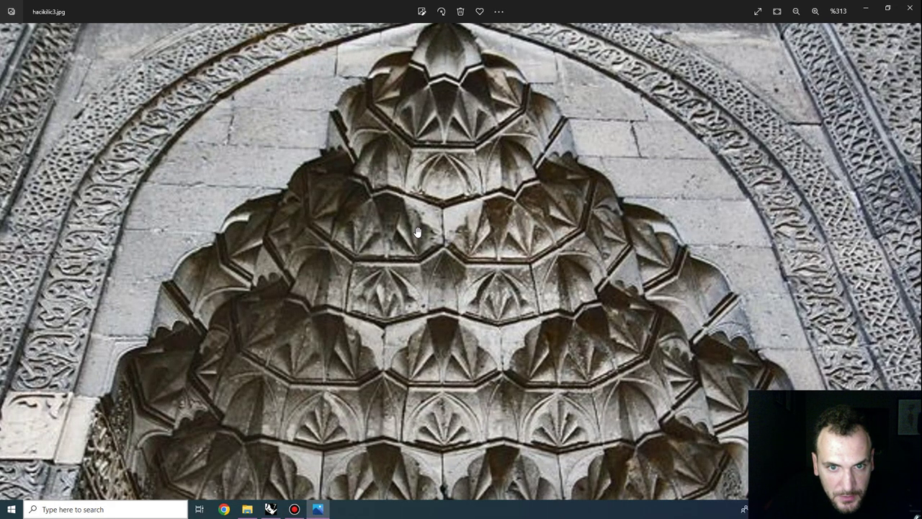
{"action": "scroll", "coordinate": [435, 219], "scroll_direction": "down", "scroll_amount": 1}
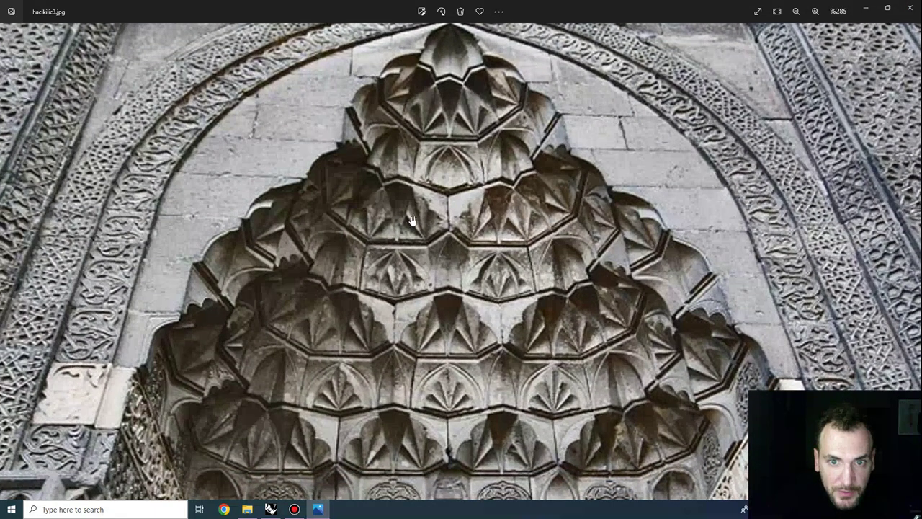
{"action": "left_click", "coordinate": [919, 4]}
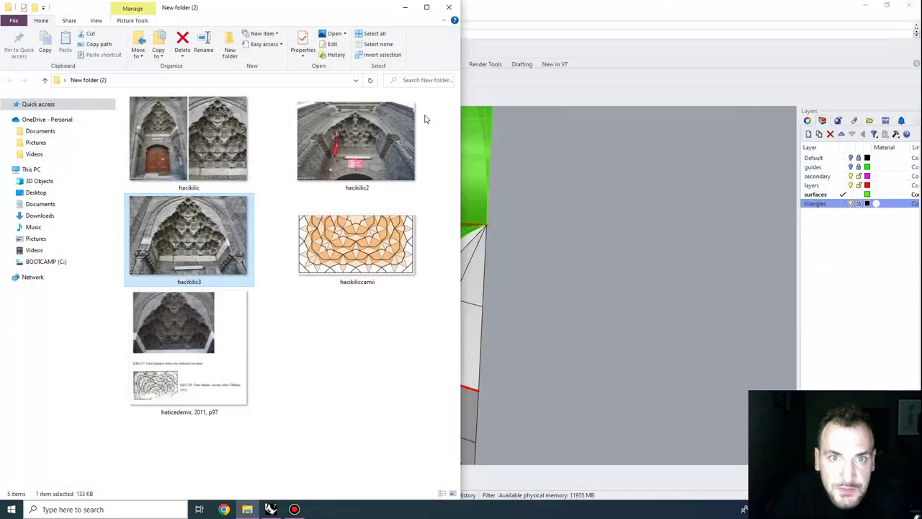
{"action": "left_click", "coordinate": [404, 14]}
{"action": "scroll", "coordinate": [514, 237], "scroll_direction": "down", "scroll_amount": 9}
{"action": "scroll", "coordinate": [490, 220], "scroll_direction": "up", "scroll_amount": 7}
{"action": "right_click_drag", "start_coordinate": [484, 214], "coordinate": [271, 452]}
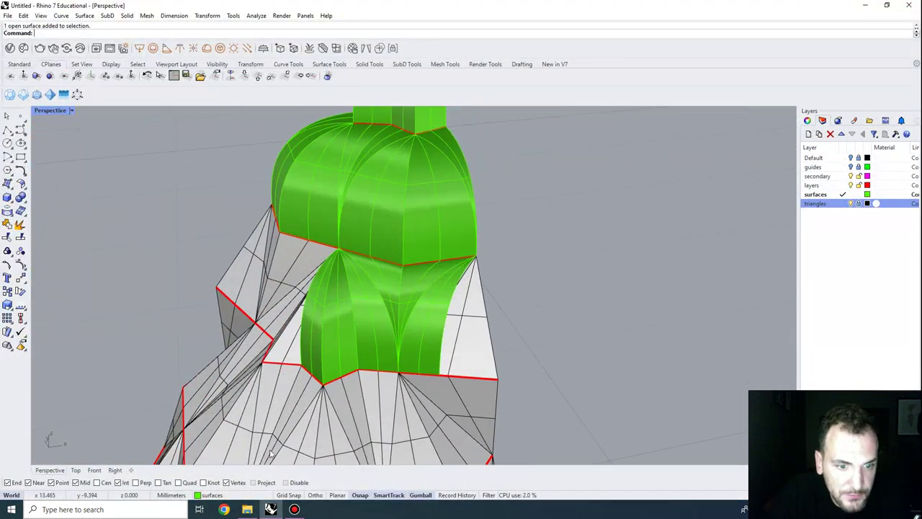
Step: Reopen the hacikilic3 photo and compare the outer cells below the second tier with the Rhino model
{"action": "left_click", "coordinate": [247, 509]}
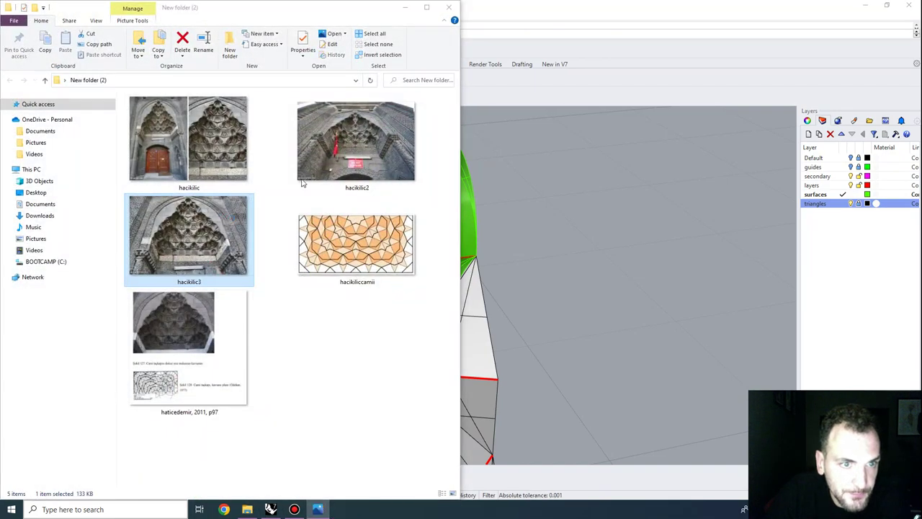
{"action": "key", "text": "Return"}
{"action": "scroll", "coordinate": [389, 76], "scroll_direction": "up", "scroll_amount": 5}
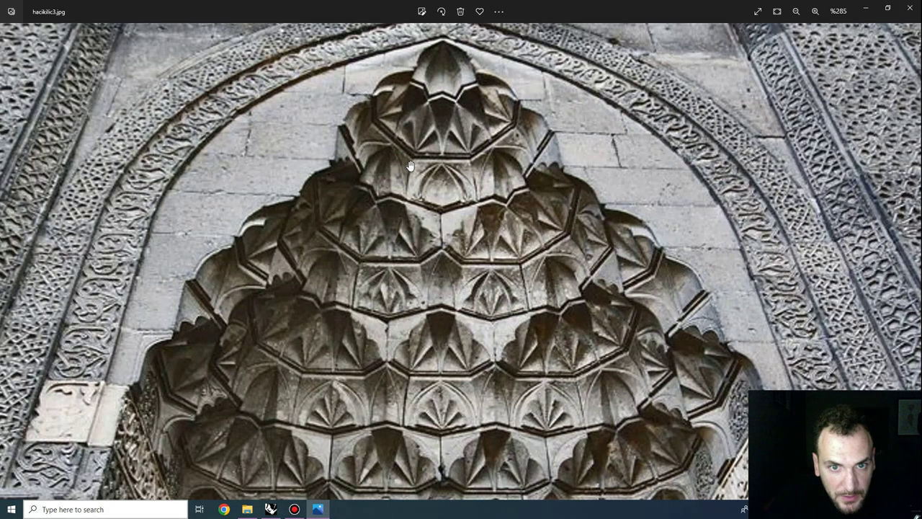
{"action": "left_click", "coordinate": [270, 507]}
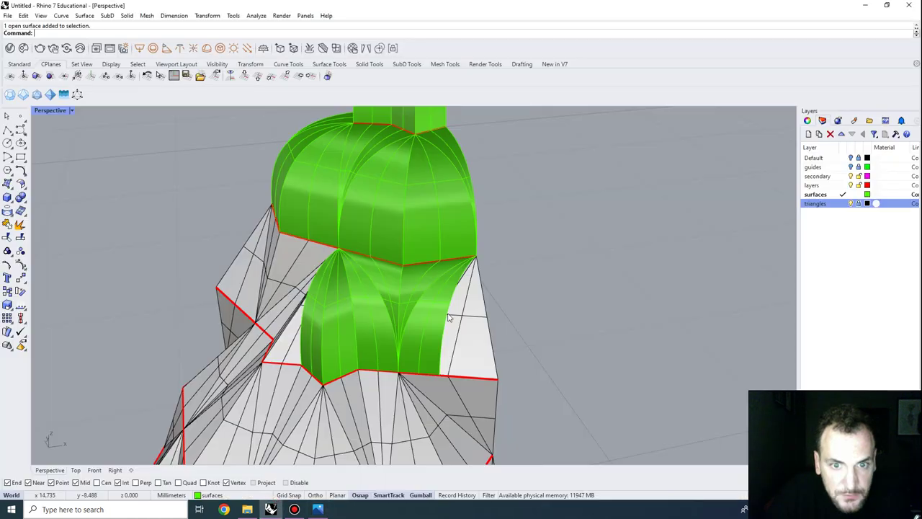
{"action": "left_click", "coordinate": [319, 510]}
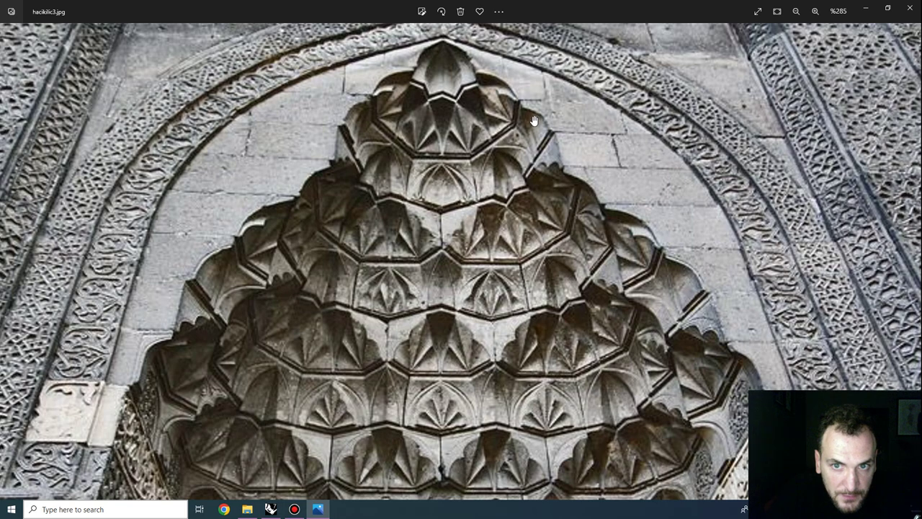
{"action": "left_click", "coordinate": [911, 7]}
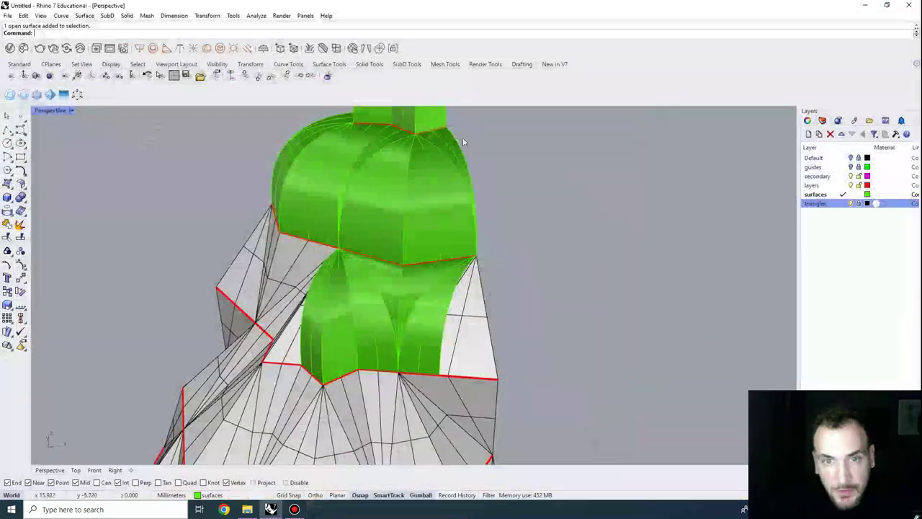
Step: Delete the mirrored outer surface that reaches only partway along the third tier's end segment
{"action": "left_click", "coordinate": [449, 319]}
{"action": "scroll", "coordinate": [514, 269], "scroll_direction": "up", "scroll_amount": 2}
{"action": "key", "text": "Delete"}
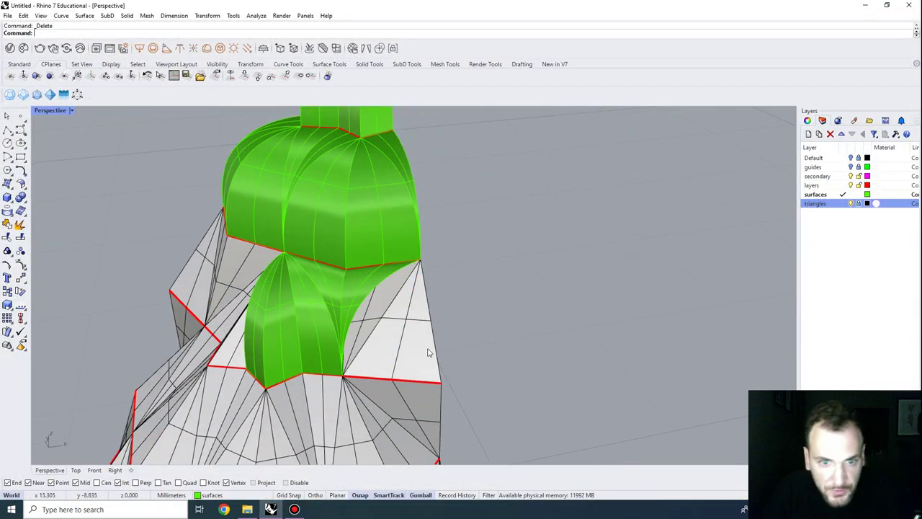
Step: Draw a polyline from the third tier's end corner up to the second tier's end corner
{"action": "scroll", "coordinate": [391, 365], "scroll_direction": "up", "scroll_amount": 4}
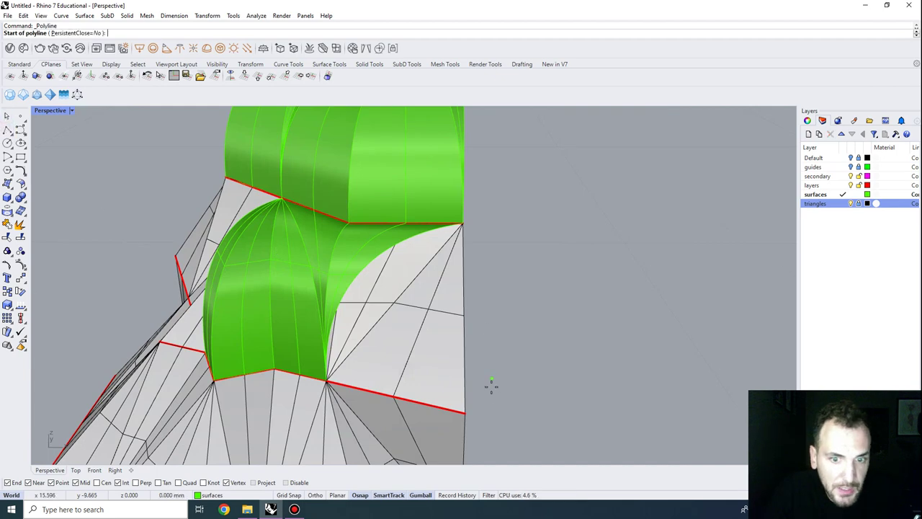
{"action": "left_click", "coordinate": [463, 414]}
{"action": "right_click_drag", "start_coordinate": [467, 403], "coordinate": [429, 317]}
{"action": "left_click", "coordinate": [435, 188]}
{"action": "key", "text": "Return"}
Step: Rebuild the new end line as a curve with a middle control point
{"action": "left_click_drag", "start_coordinate": [424, 323], "coordinate": [346, 299]}
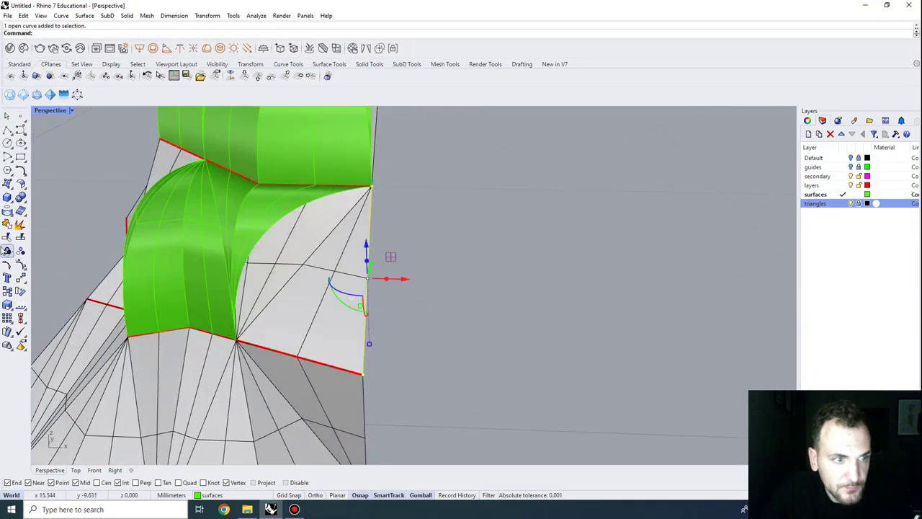
{"action": "left_click", "coordinate": [21, 264]}
{"action": "right_click_drag", "start_coordinate": [389, 290], "coordinate": [487, 295]}
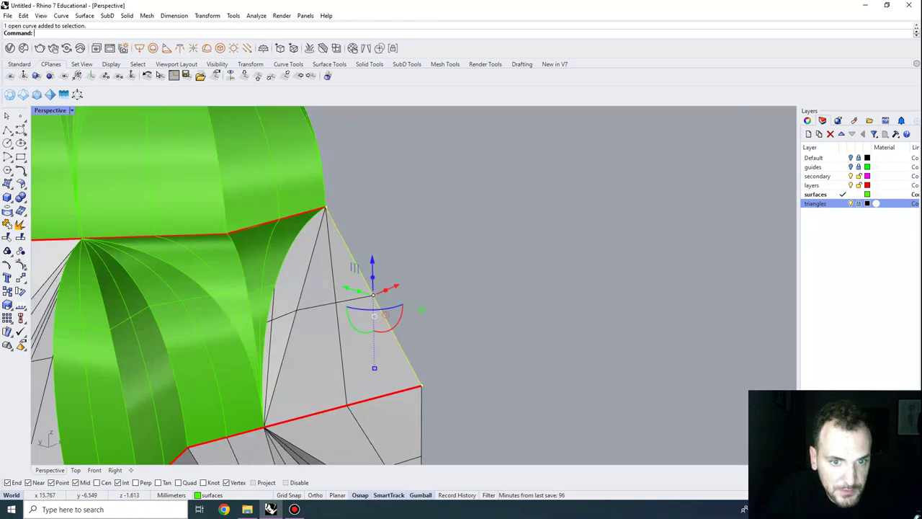
{"action": "type", "text": "Rebuild"}
{"action": "key", "text": "Return"}
{"action": "left_click", "coordinate": [596, 298]}
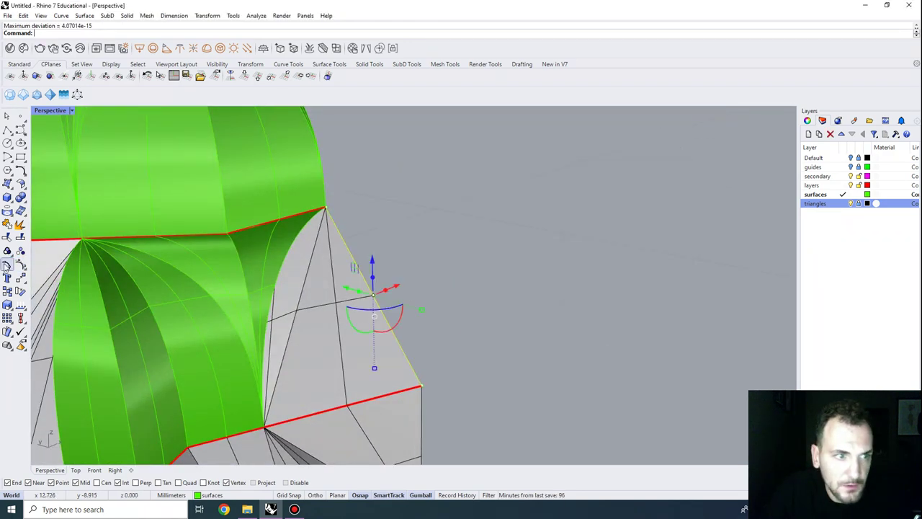
Step: Turn on the end curve's control points and align its middle one in Z with the second tier's end corner using SetPt
{"action": "left_click", "coordinate": [19, 267]}
{"action": "left_click", "coordinate": [374, 295]}
{"action": "type", "text": "SetPt"}
{"action": "key", "text": "Return"}
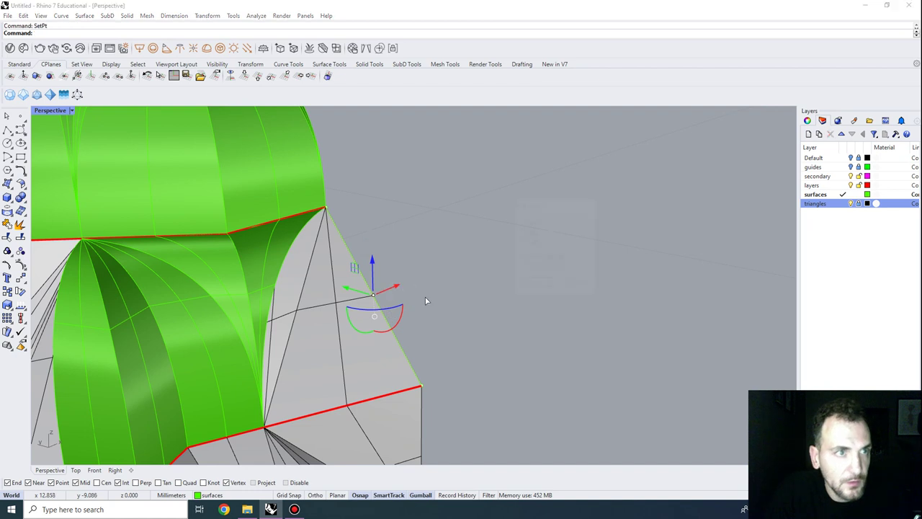
{"action": "key", "text": "Return"}
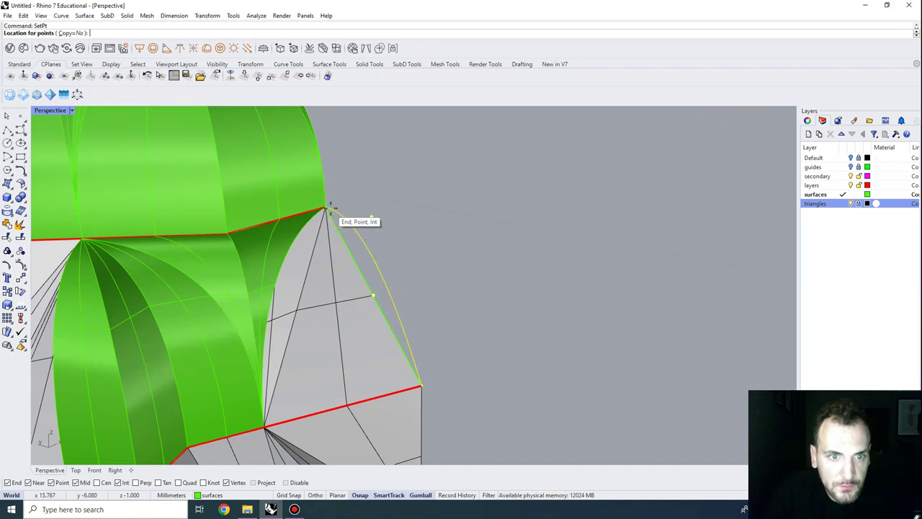
{"action": "left_click", "coordinate": [342, 209]}
Step: Align the same control point in X and Y with the third tier's end corner using SetPt
{"action": "type", "text": "Ss"}
{"action": "key", "text": "Return"}
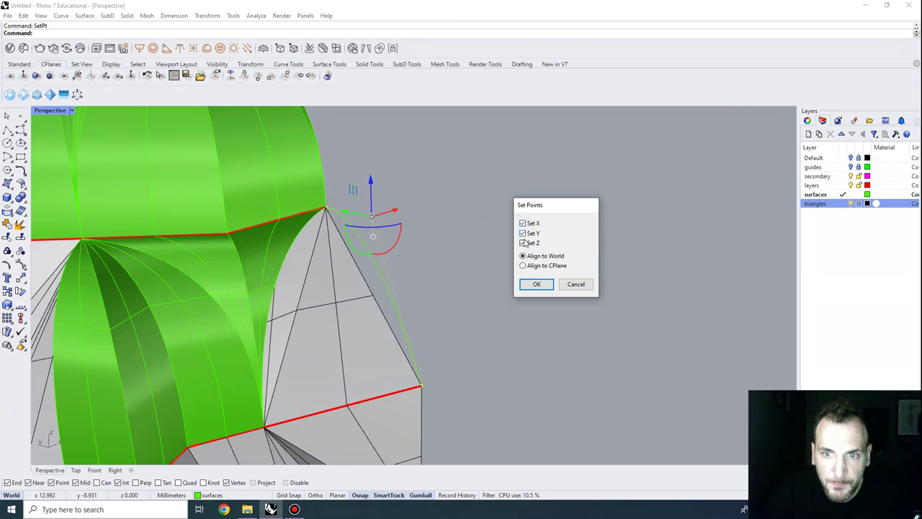
{"action": "left_click", "coordinate": [536, 284]}
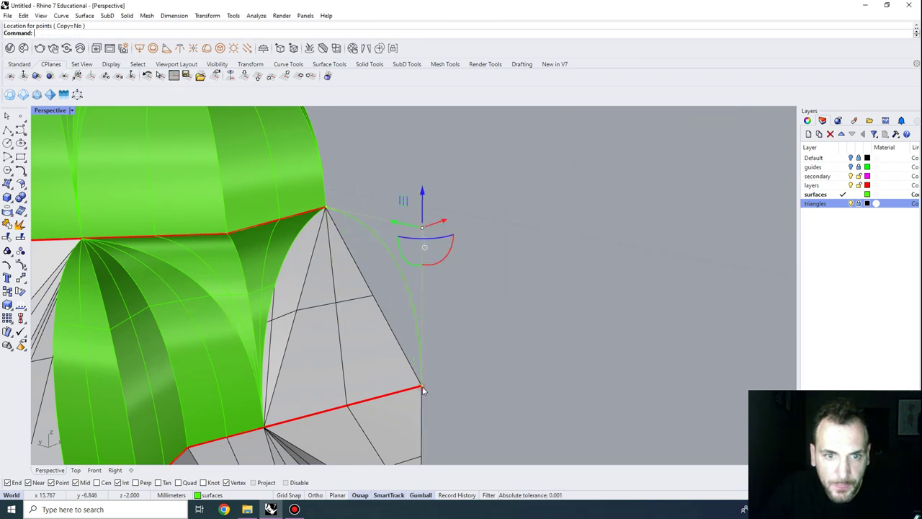
Step: Loft a surface between the arched end curve and the outer edge of the remaining mirrored surface
{"action": "right_click_drag", "start_coordinate": [425, 389], "coordinate": [438, 320]}
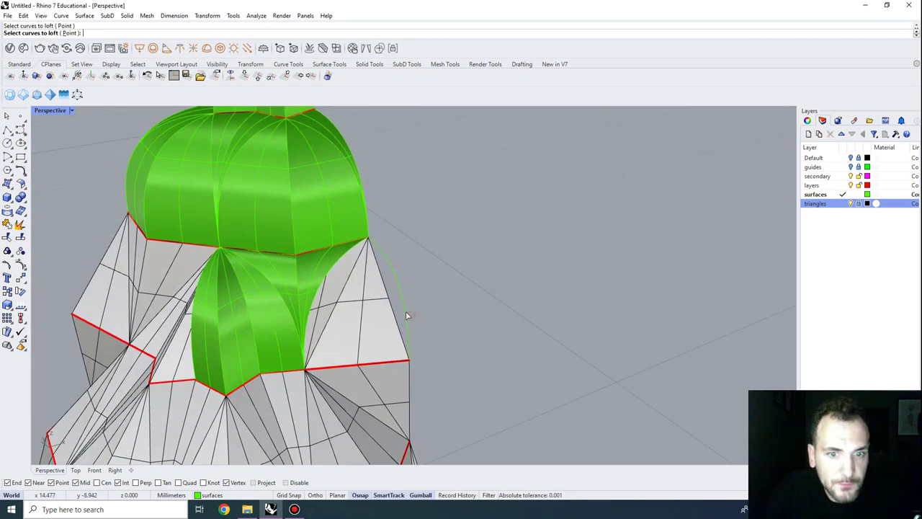
{"action": "left_click", "coordinate": [406, 314]}
{"action": "left_click", "coordinate": [310, 309]}
{"action": "key", "text": "Return"}
{"action": "key", "text": "Return"}
Step: Lock the "layers" layer so its red outlines stay out of the selection
{"action": "scroll", "coordinate": [341, 258], "scroll_direction": "down", "scroll_amount": 6}
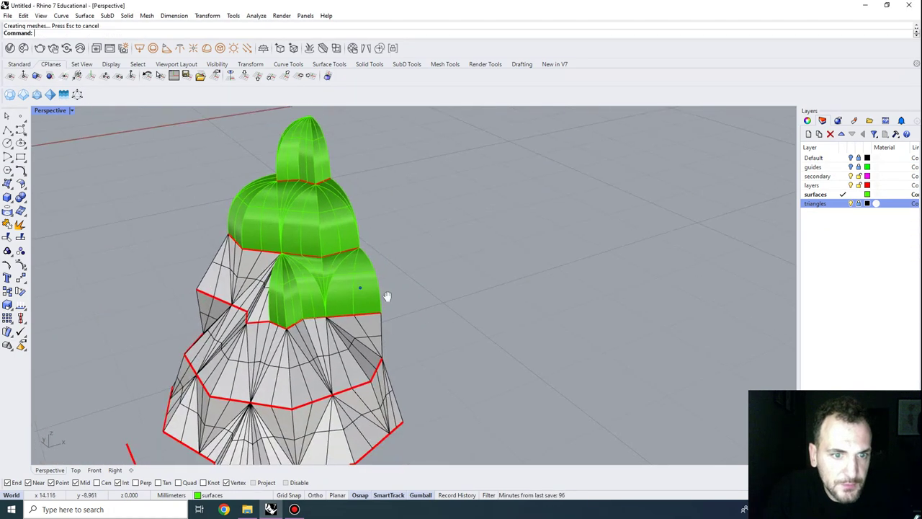
{"action": "right_click_drag", "start_coordinate": [385, 297], "coordinate": [226, 237]}
{"action": "left_click_drag", "start_coordinate": [231, 224], "coordinate": [517, 352]}
{"action": "scroll", "coordinate": [329, 283], "scroll_direction": "up", "scroll_amount": 4}
{"action": "key", "text": "Escape"}
{"action": "left_click", "coordinate": [859, 187]}
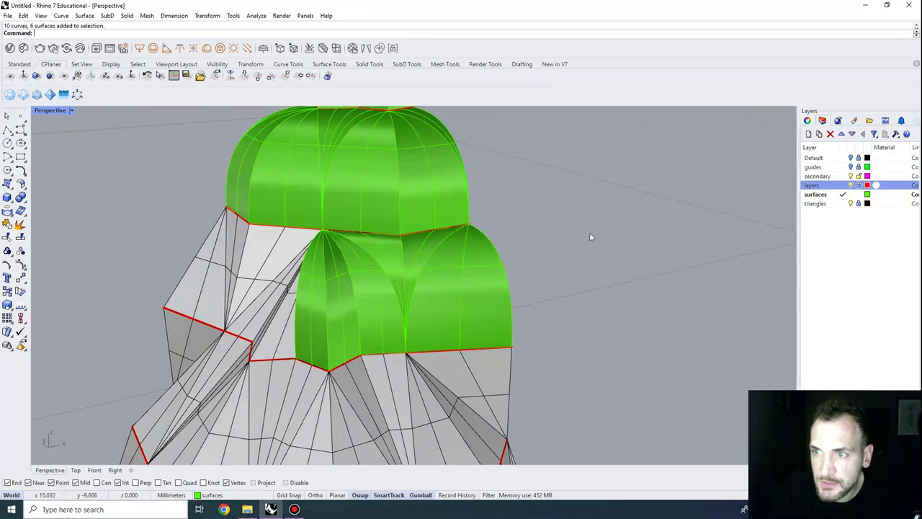
Step: Mirror the third tier's finished half of curved surfaces across the vault's central axis to complete that tier
{"action": "right_click_drag", "start_coordinate": [589, 232], "coordinate": [634, 238]}
{"action": "left_click_drag", "start_coordinate": [43, 183], "coordinate": [606, 436]}
{"action": "scroll", "coordinate": [426, 289], "scroll_direction": "down", "scroll_amount": 2}
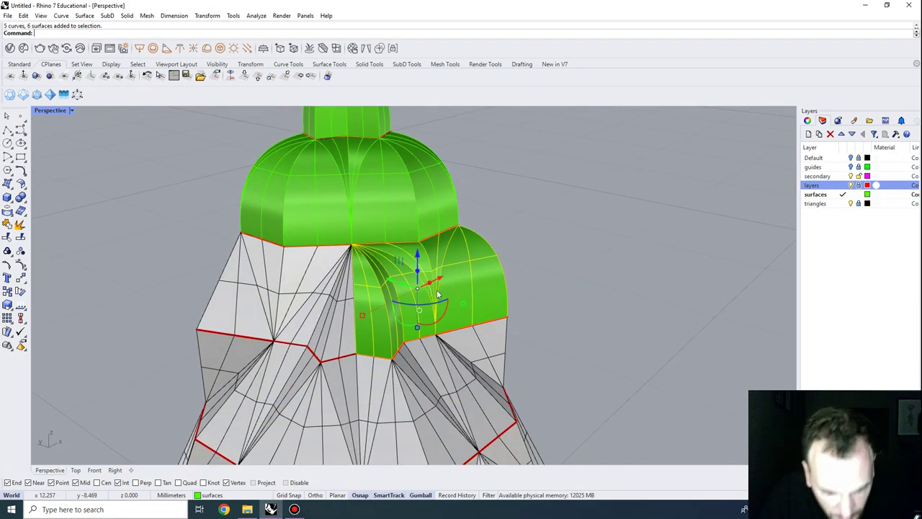
{"action": "type", "text": "irror"}
{"action": "key", "text": "Return"}
{"action": "left_click", "coordinate": [361, 351]}
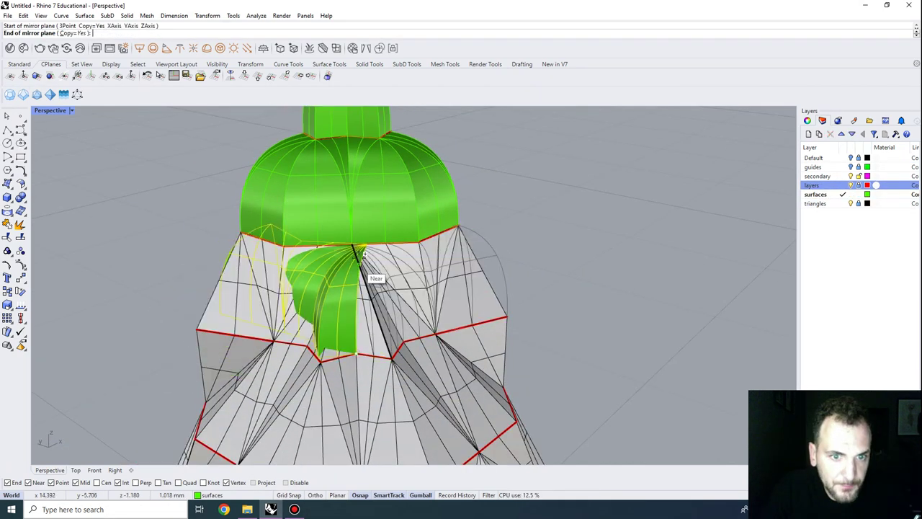
{"action": "left_click", "coordinate": [361, 251]}
{"action": "scroll", "coordinate": [361, 251], "scroll_direction": "down", "scroll_amount": 2}
{"action": "right_click_drag", "start_coordinate": [442, 274], "coordinate": [423, 297]}
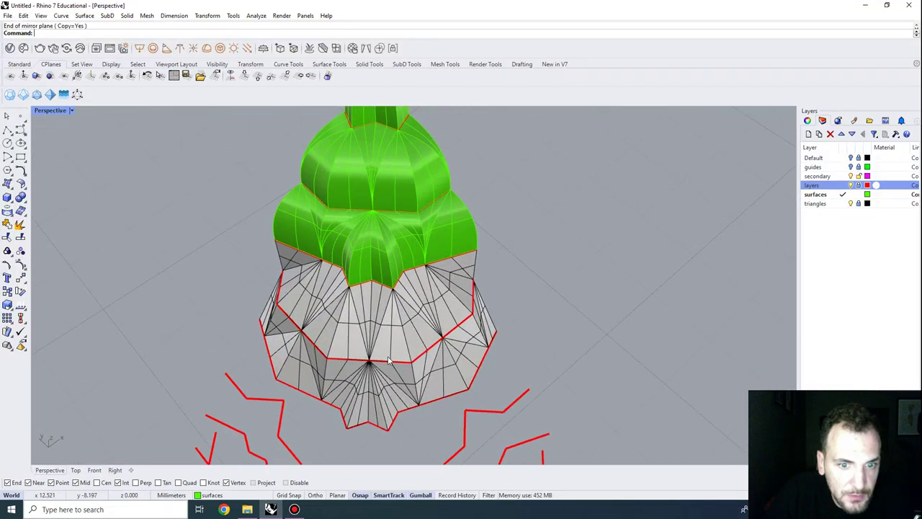
Step: Copy the second tier's faceted dome surfaces from their apex to the third tier's lower corner, forming the start of the fourth tier
{"action": "right_click_drag", "start_coordinate": [389, 356], "coordinate": [386, 345]}
{"action": "scroll", "coordinate": [397, 215], "scroll_direction": "up", "scroll_amount": 2}
{"action": "left_click", "coordinate": [405, 179]}
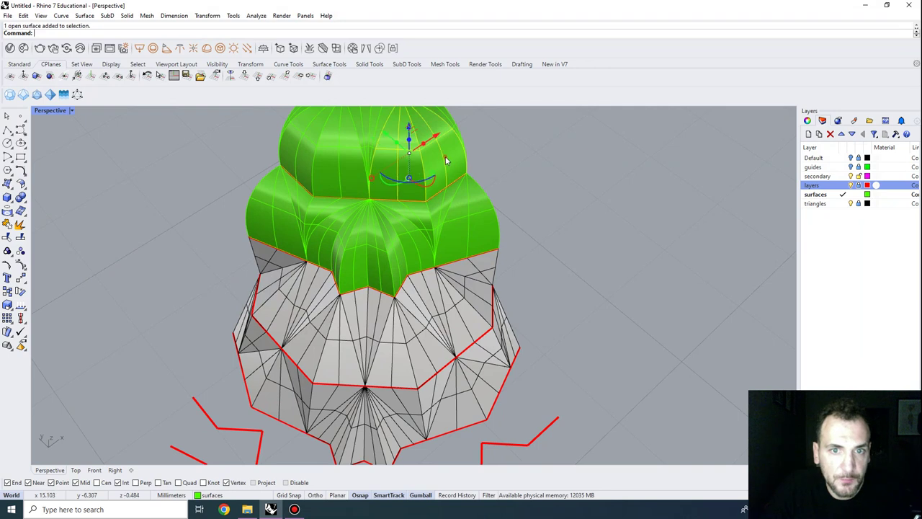
{"action": "right_click_drag", "start_coordinate": [467, 157], "coordinate": [448, 151]}
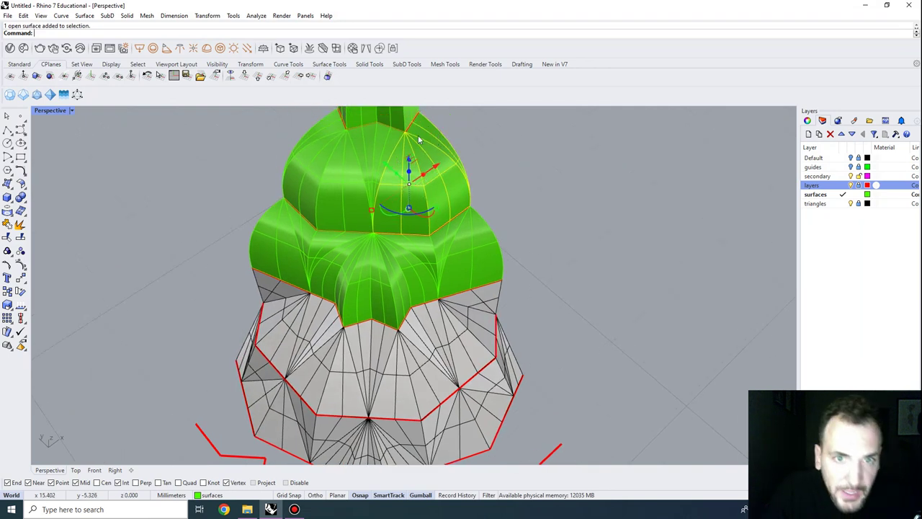
{"action": "key", "text": "Return"}
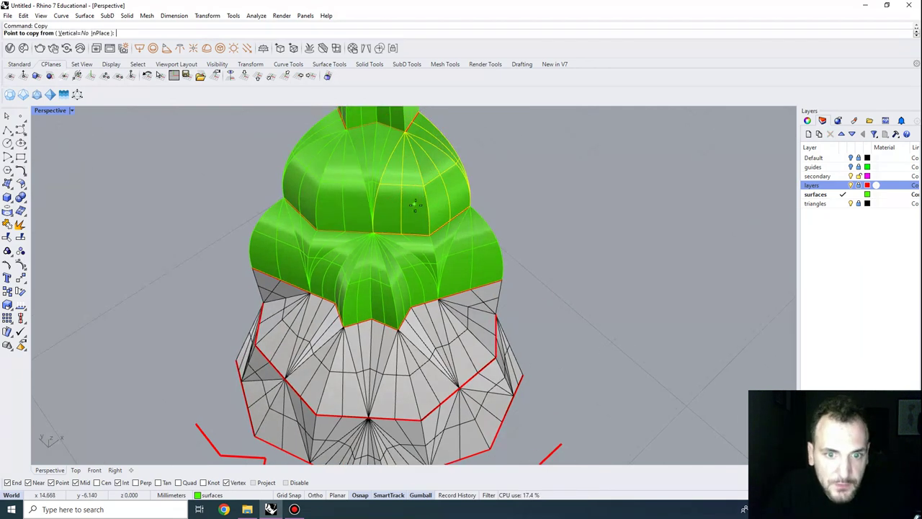
{"action": "left_click", "coordinate": [405, 135]}
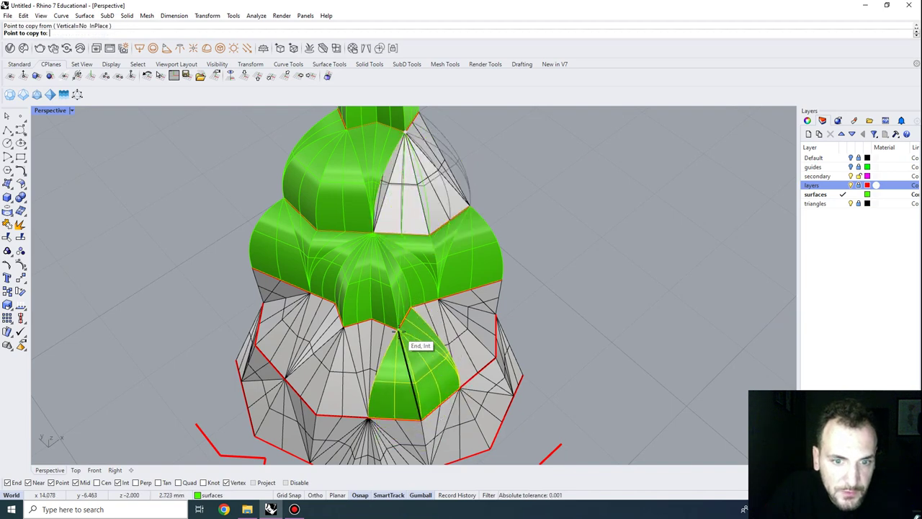
{"action": "right_click_drag", "start_coordinate": [537, 430], "coordinate": [419, 353]}
{"action": "key", "text": "Escape"}
Step: Mirror the copied dome's two adjoining surfaces across its inner end edge on the fourth tier
{"action": "scroll", "coordinate": [378, 334], "scroll_direction": "up", "scroll_amount": 3}
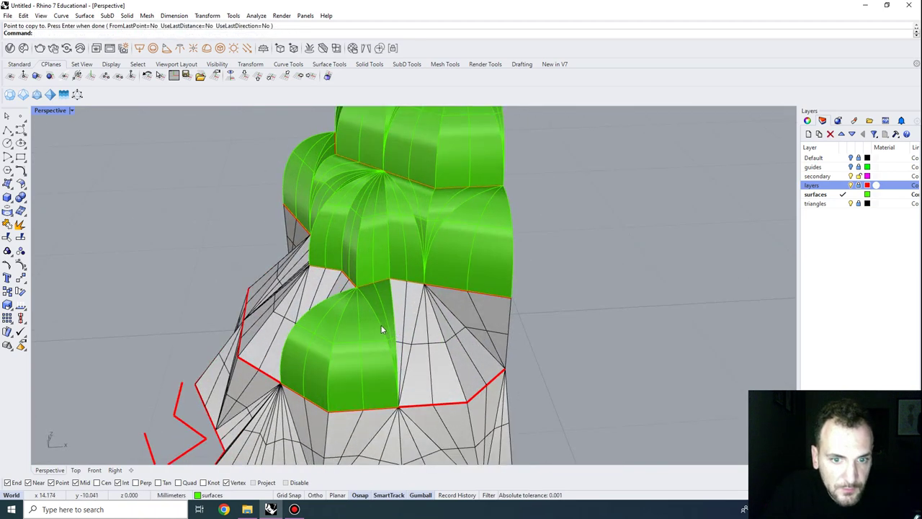
{"action": "left_click", "coordinate": [384, 329]}
{"action": "left_click", "coordinate": [370, 398], "text": "shift"}
{"action": "type", "text": "mirror"}
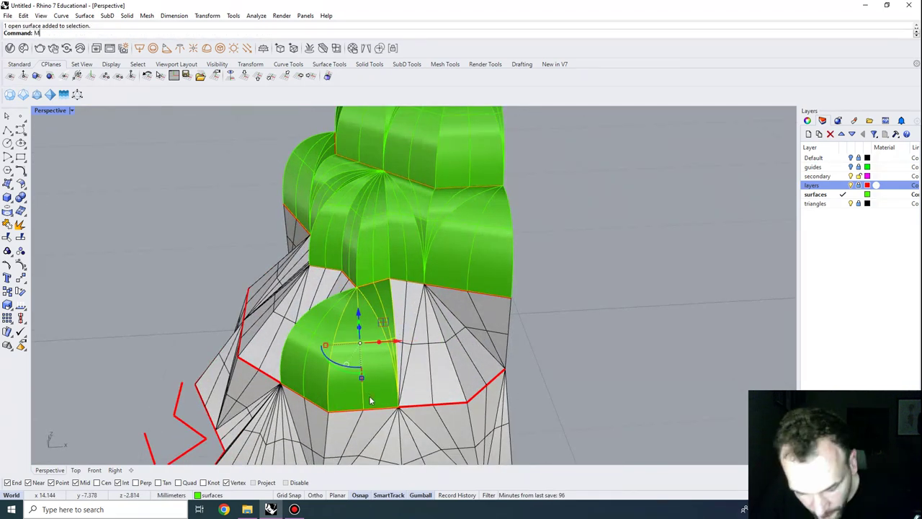
{"action": "key", "text": "Return"}
{"action": "left_click", "coordinate": [397, 409]}
{"action": "left_click", "coordinate": [392, 280]}
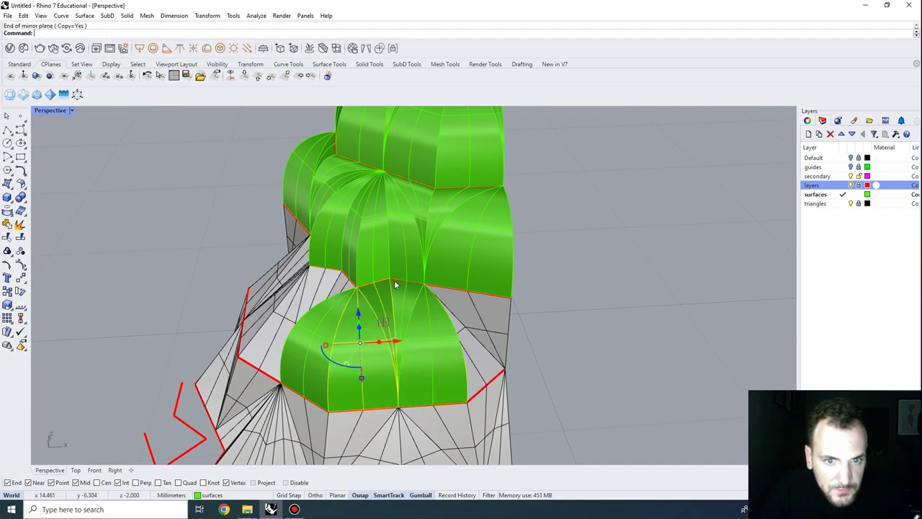
{"action": "key", "text": "Escape"}
Step: Mirror the newest fourth-tier surface across its outer edge to reach the tier's end corner
{"action": "right_click_drag", "start_coordinate": [473, 364], "coordinate": [391, 350]}
{"action": "left_click", "coordinate": [389, 371]}
{"action": "key", "text": "Return"}
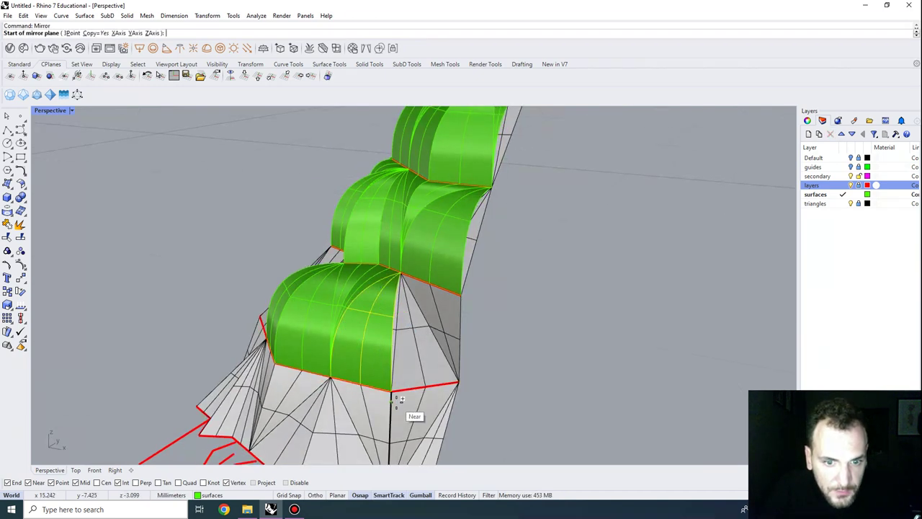
{"action": "left_click", "coordinate": [391, 389]}
{"action": "left_click", "coordinate": [405, 275]}
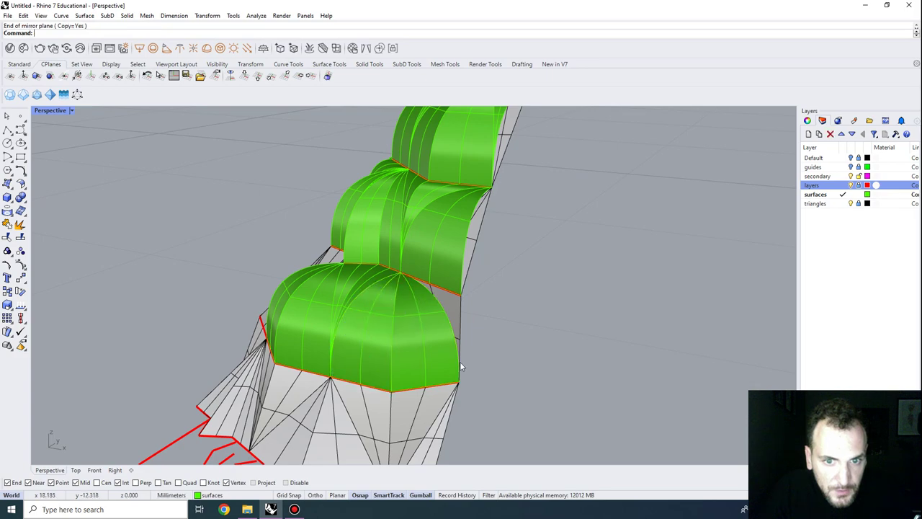
Step: Try to fill the gap beside the fourth tier's end arch with a planar surface using PlanarSrf
{"action": "mouse_move", "coordinate": [405, 276]}
{"action": "right_mouse_down"}
{"action": "mouse_move", "coordinate": [444, 248]}
{"action": "mouse_move", "coordinate": [490, 290]}
{"action": "mouse_move", "coordinate": [480, 273]}
{"action": "mouse_move", "coordinate": [395, 271]}
{"action": "mouse_move", "coordinate": [464, 301]}
{"action": "mouse_move", "coordinate": [418, 284]}
{"action": "right_mouse_up"}
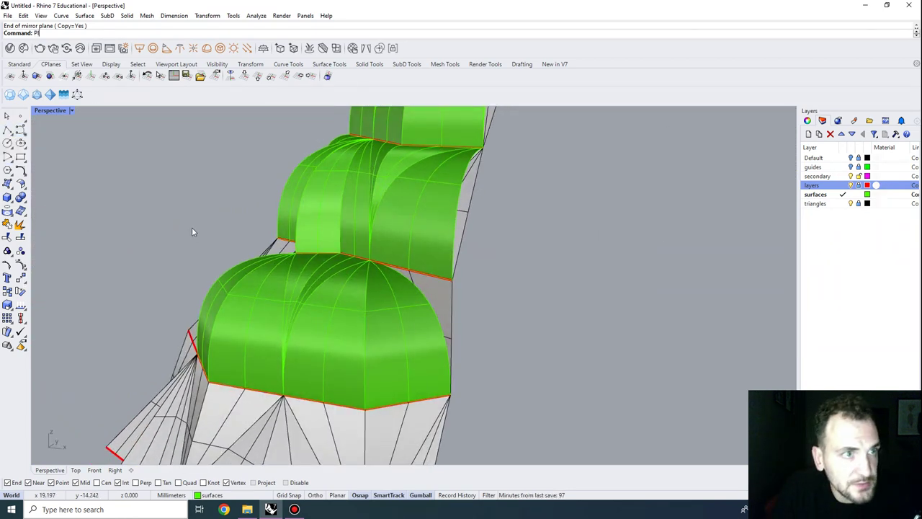
{"action": "type", "text": "anarSrf"}
{"action": "key", "text": "Return"}
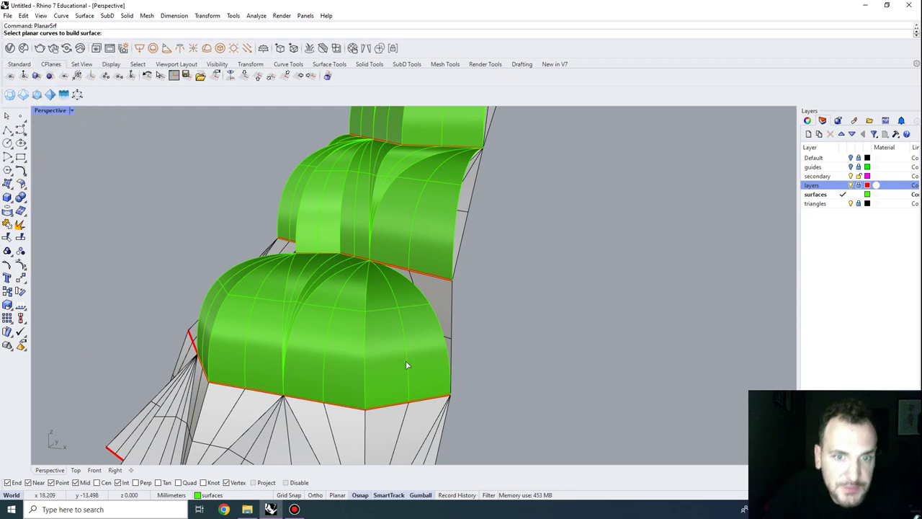
{"action": "left_click", "coordinate": [429, 304]}
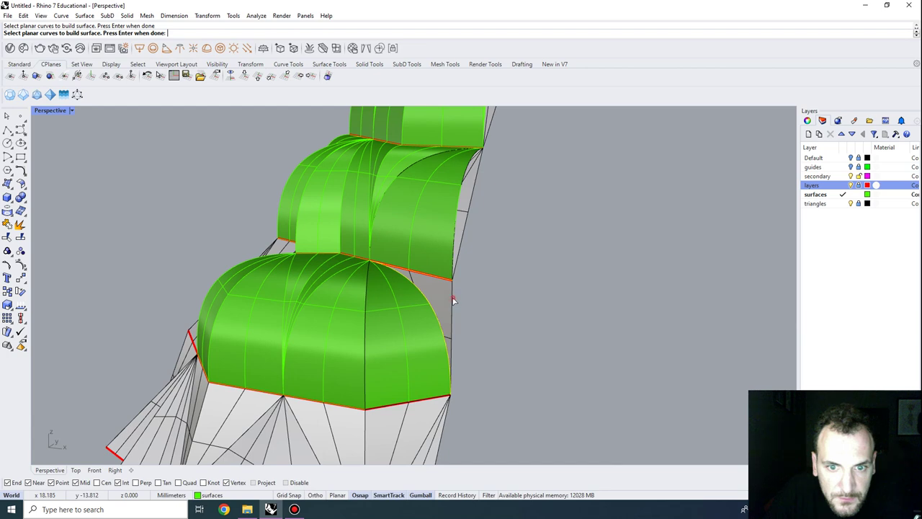
{"action": "scroll", "coordinate": [482, 300], "scroll_direction": "up", "scroll_amount": 3}
{"action": "right_click_drag", "start_coordinate": [482, 299], "coordinate": [364, 306]}
{"action": "key", "text": "Return"}
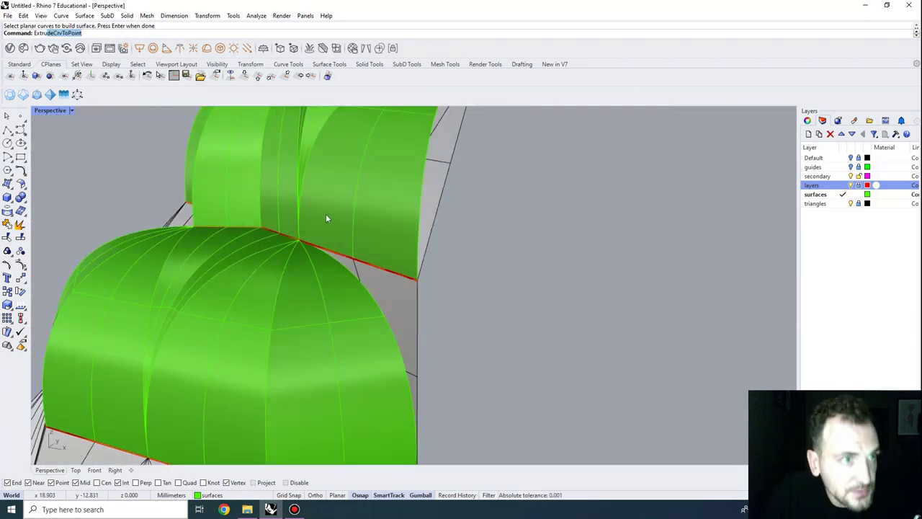
Step: Extrude the fourth tier's arched end edge to the third tier's lower end corner using ExtrudeCrvToPoint
{"action": "key", "text": "Return"}
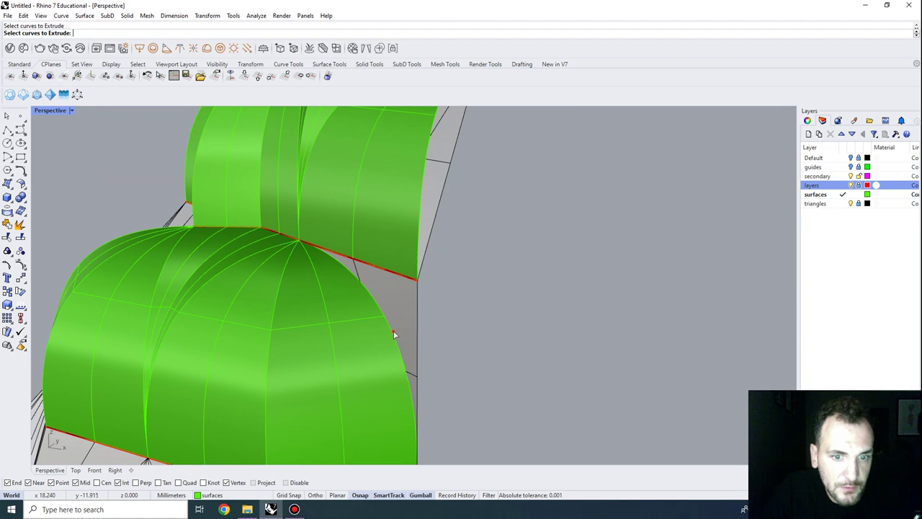
{"action": "left_click", "coordinate": [397, 334]}
{"action": "key", "text": "Return"}
{"action": "left_click", "coordinate": [414, 290]}
{"action": "scroll", "coordinate": [420, 289], "scroll_direction": "down", "scroll_amount": 3}
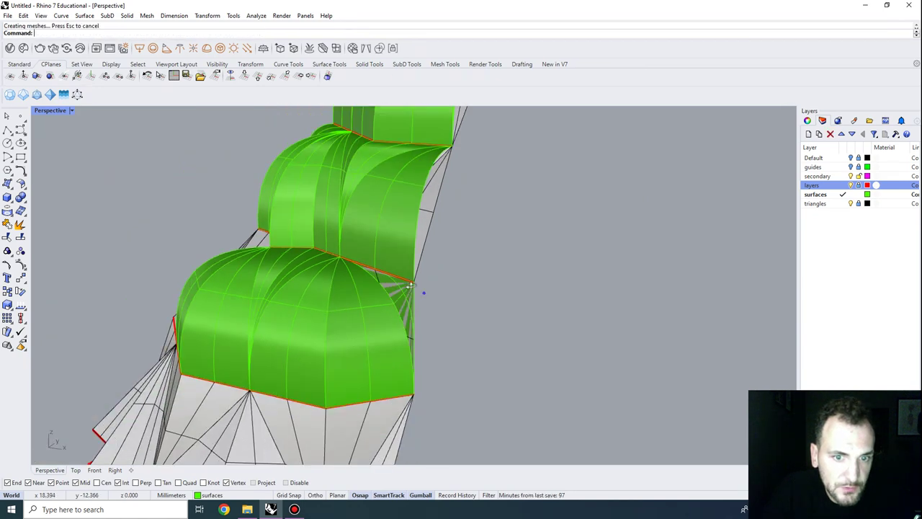
Step: Copy the second tier's narrow central infill surface down to the midpoint of the third tier's lower edge
{"action": "right_click_drag", "start_coordinate": [423, 290], "coordinate": [376, 237]}
{"action": "left_click", "coordinate": [425, 261]}
{"action": "scroll", "coordinate": [414, 267], "scroll_direction": "down", "scroll_amount": 4}
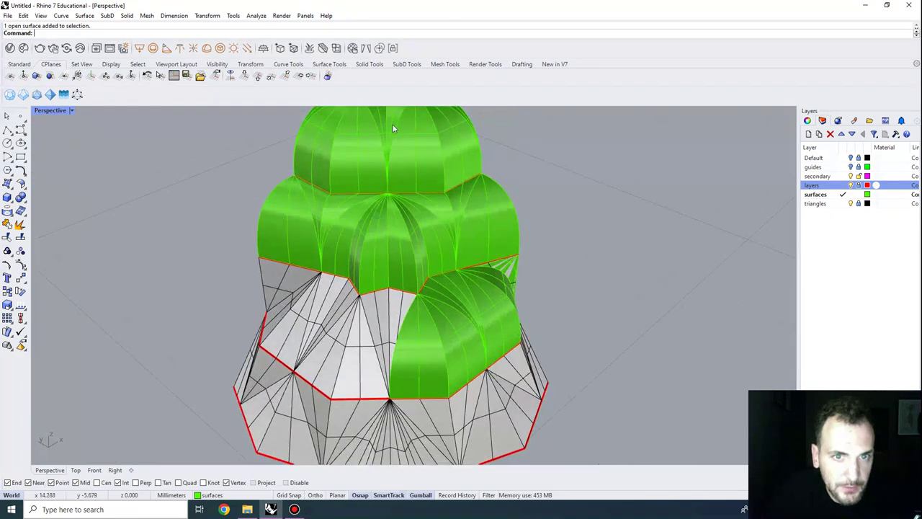
{"action": "right_click_drag", "start_coordinate": [394, 122], "coordinate": [390, 147]}
{"action": "left_click", "coordinate": [386, 142]}
{"action": "left_click", "coordinate": [386, 141]}
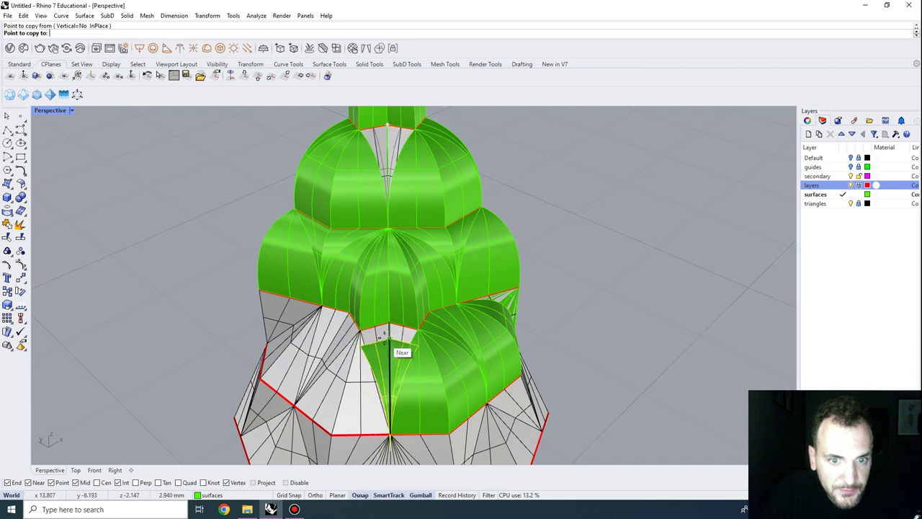
{"action": "left_click", "coordinate": [389, 323]}
{"action": "right_click", "coordinate": [402, 368]}
Step: Mirror the fourth tier's finished half, including the extruded infill, across the vault's central axis
{"action": "right_click_drag", "start_coordinate": [403, 374], "coordinate": [400, 362]}
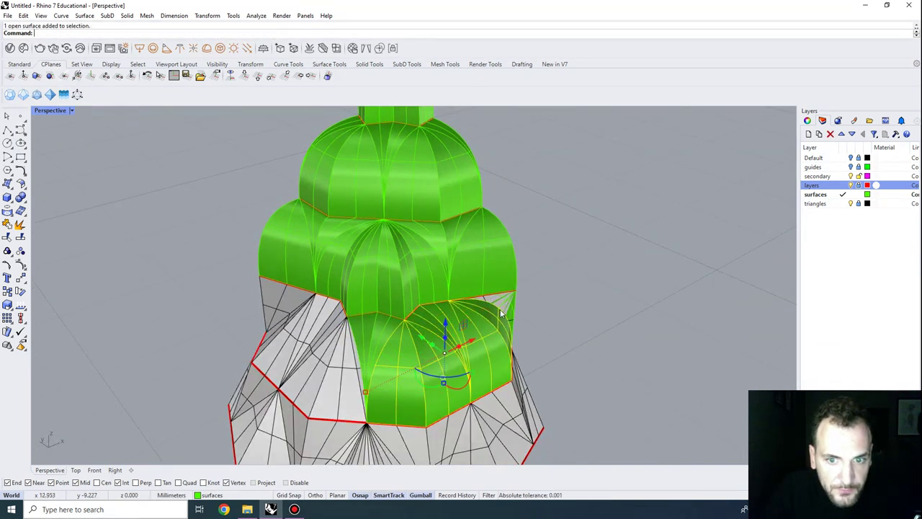
{"action": "type", "text": "irror"}
{"action": "key", "text": "Return"}
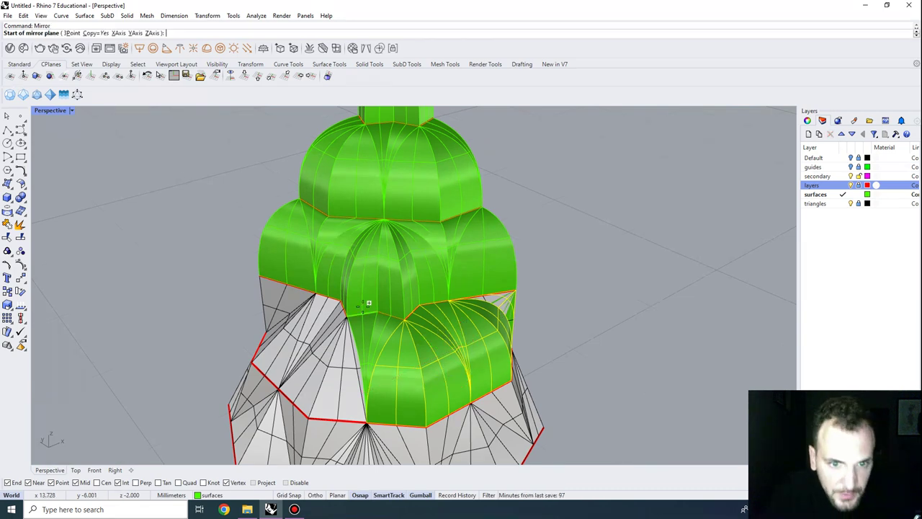
{"action": "left_click", "coordinate": [381, 313]}
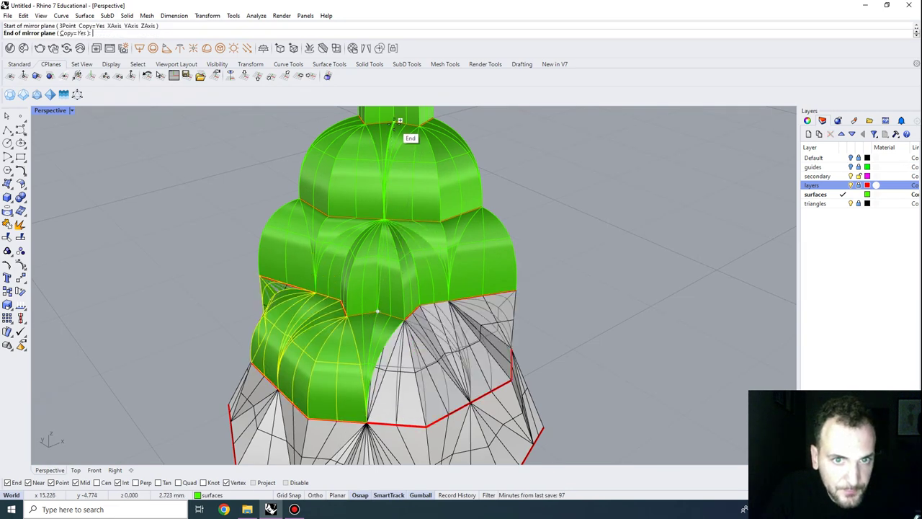
{"action": "left_click", "coordinate": [399, 121]}
{"action": "right_click_drag", "start_coordinate": [376, 206], "coordinate": [364, 248]}
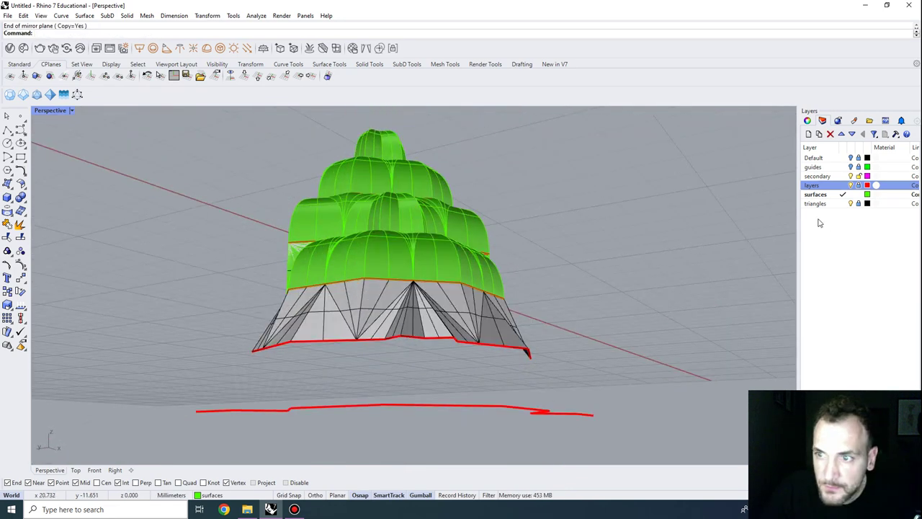
Step: Copy the whole third tier of curved surfaces from its central apex to the fourth tier's lower edge to start the fifth tier
{"action": "right_click_drag", "start_coordinate": [312, 301], "coordinate": [387, 310]}
{"action": "scroll", "coordinate": [390, 323], "scroll_direction": "up", "scroll_amount": 2}
{"action": "scroll", "coordinate": [390, 324], "scroll_direction": "down", "scroll_amount": 2}
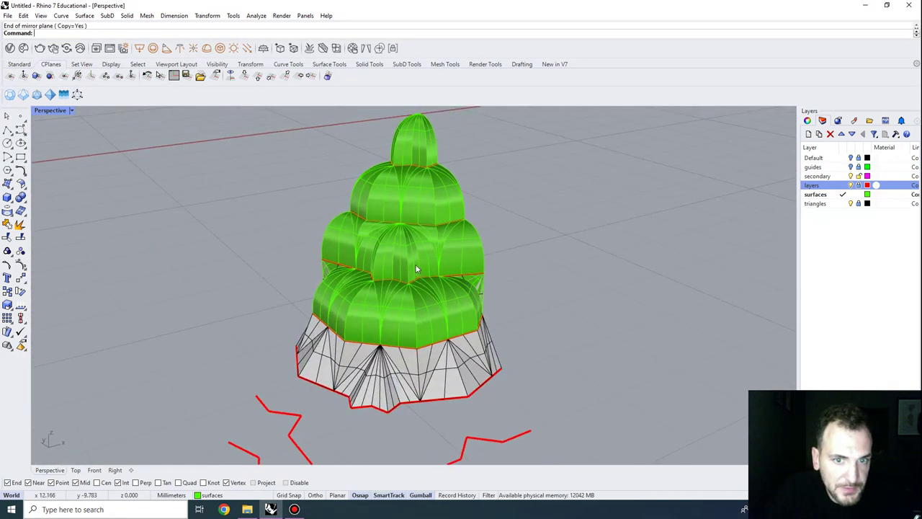
{"action": "right_click_drag", "start_coordinate": [415, 269], "coordinate": [310, 222]}
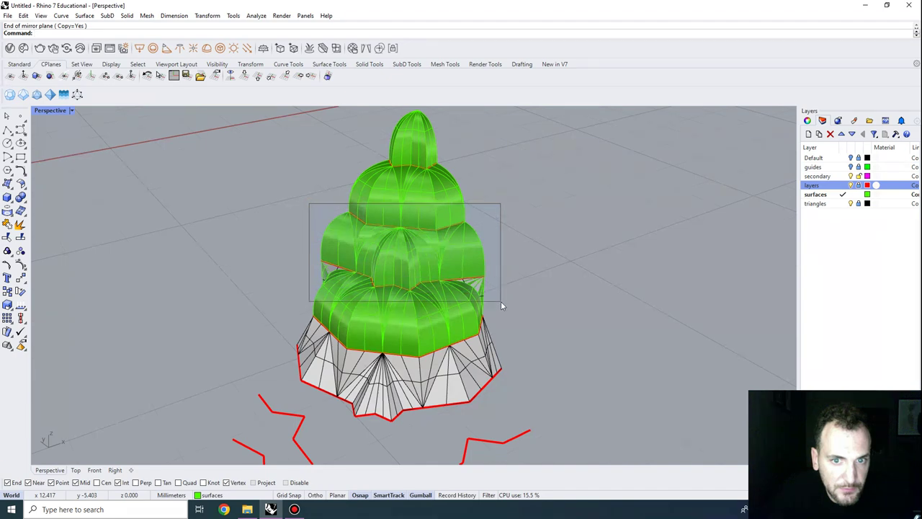
{"action": "left_click_drag", "start_coordinate": [500, 301], "coordinate": [500, 301]}
{"action": "right_click_drag", "start_coordinate": [501, 301], "coordinate": [319, 241]}
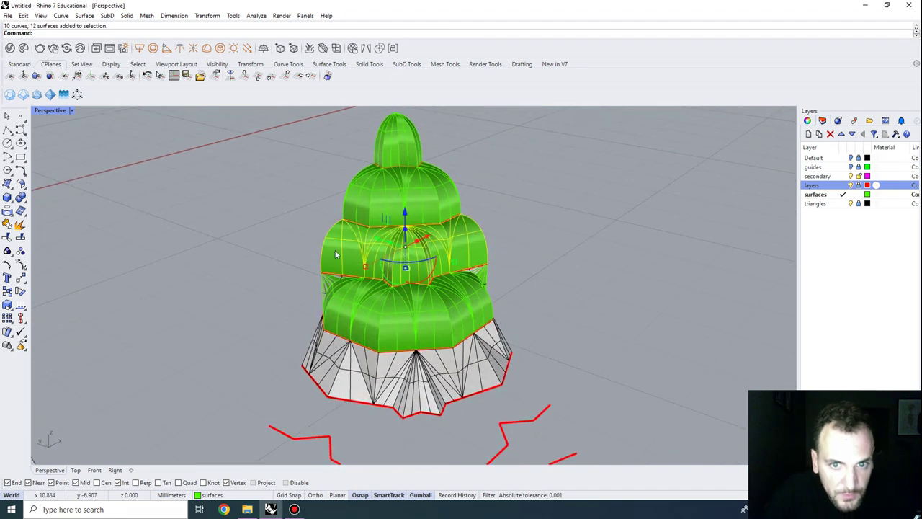
{"action": "left_click", "coordinate": [406, 227]}
{"action": "key", "text": "Escape"}
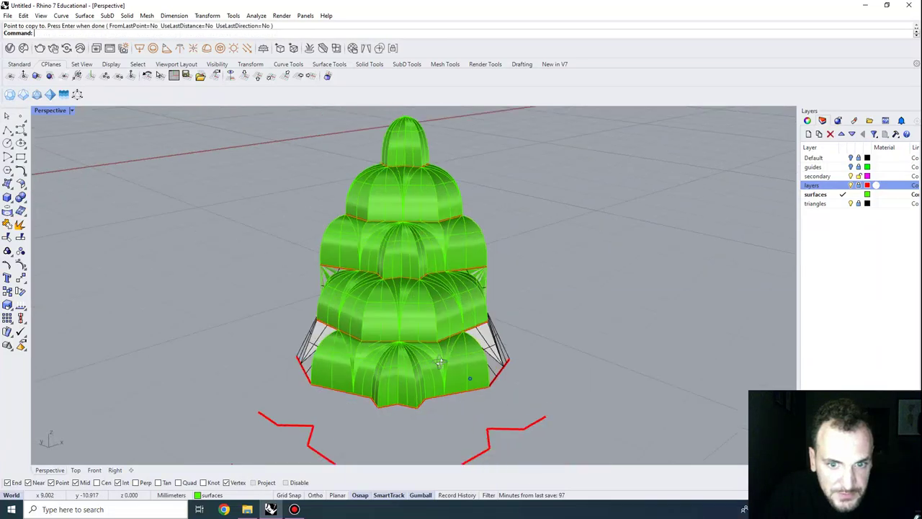
Step: Mirror the two end surfaces of the copied fifth tier across the tier's outer vertical edge
{"action": "right_click_drag", "start_coordinate": [469, 379], "coordinate": [391, 383]}
{"action": "scroll", "coordinate": [388, 385], "scroll_direction": "up", "scroll_amount": 2}
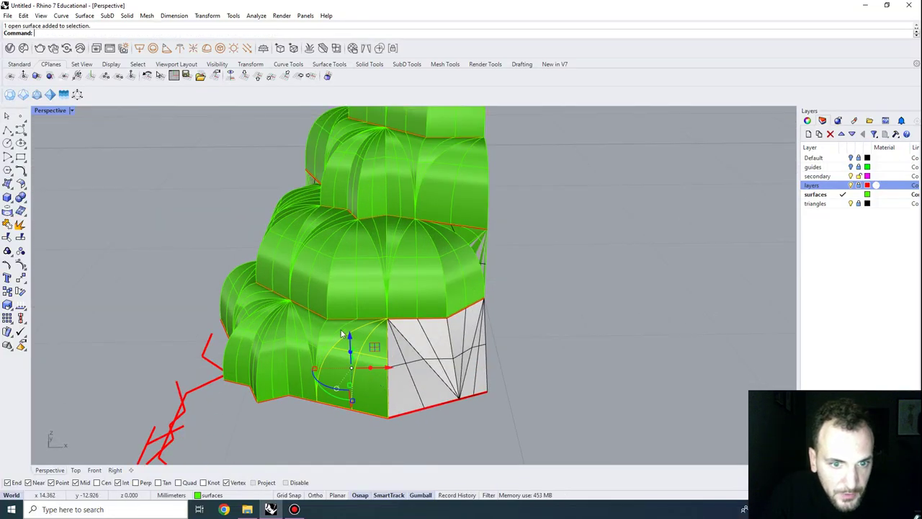
{"action": "left_click", "coordinate": [315, 329]}
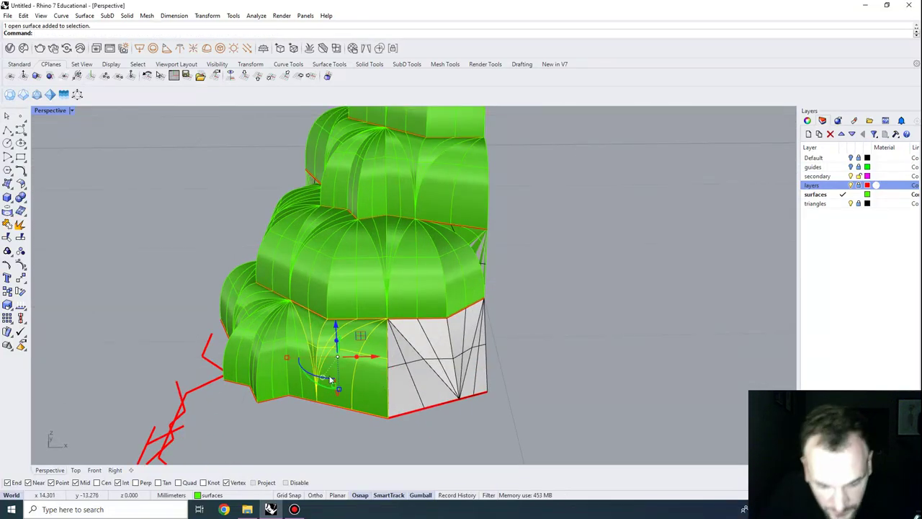
{"action": "left_click", "coordinate": [397, 398]}
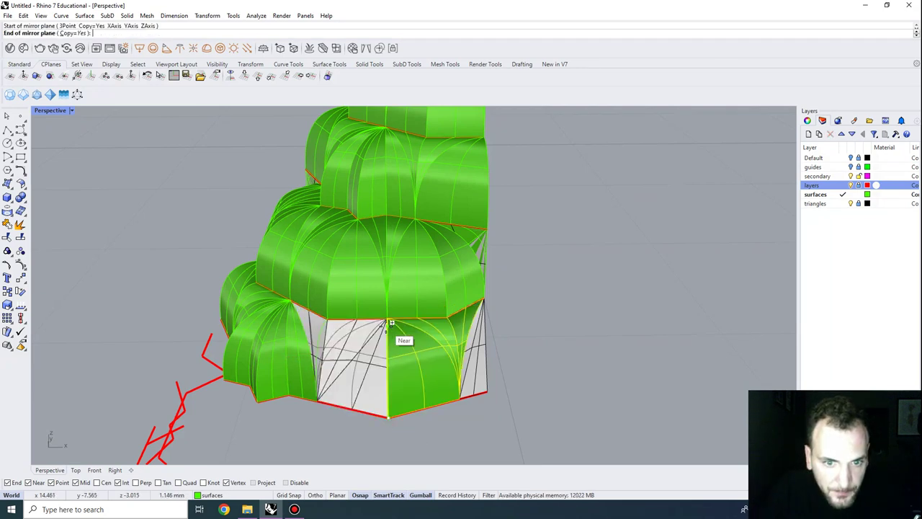
{"action": "left_click", "coordinate": [404, 339]}
{"action": "right_click_drag", "start_coordinate": [500, 392], "coordinate": [421, 290]}
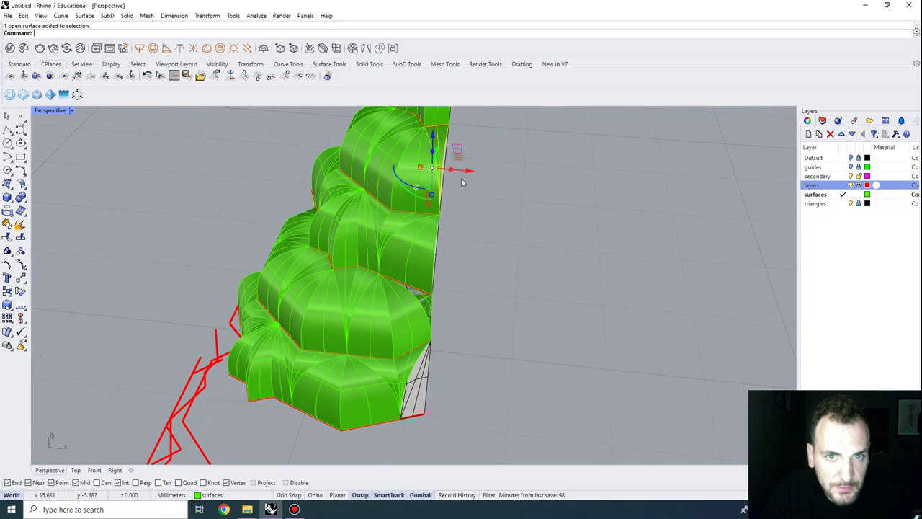
Step: Copy the top dome's end surface down to the remaining gap at the end of the fifth tier
{"action": "mouse_move", "coordinate": [461, 182]}
{"action": "right_mouse_down"}
{"action": "mouse_move", "coordinate": [494, 226]}
{"action": "mouse_move", "coordinate": [474, 172]}
{"action": "right_mouse_up"}
{"action": "left_click", "coordinate": [450, 175]}
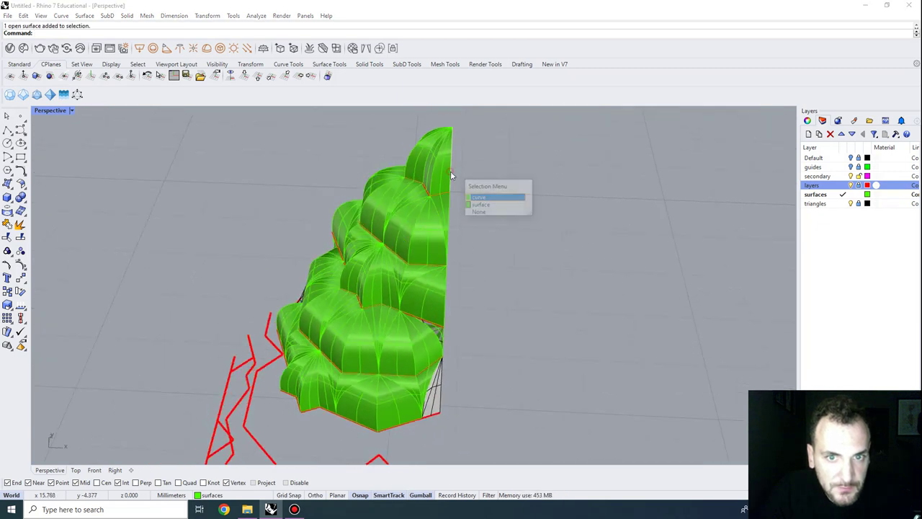
{"action": "left_click", "coordinate": [440, 176]}
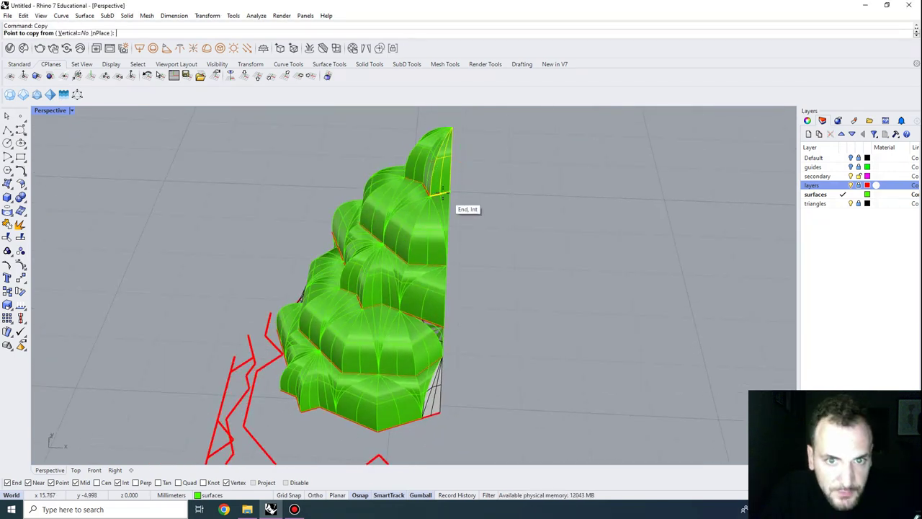
{"action": "right_click", "coordinate": [423, 418]}
{"action": "mouse_move", "coordinate": [423, 418]}
{"action": "right_mouse_down"}
{"action": "mouse_move", "coordinate": [422, 366]}
{"action": "mouse_move", "coordinate": [478, 369]}
{"action": "mouse_move", "coordinate": [422, 298]}
{"action": "mouse_move", "coordinate": [530, 324]}
{"action": "mouse_move", "coordinate": [497, 298]}
{"action": "mouse_move", "coordinate": [447, 339]}
{"action": "mouse_move", "coordinate": [398, 353]}
{"action": "mouse_move", "coordinate": [428, 412]}
{"action": "right_mouse_up"}
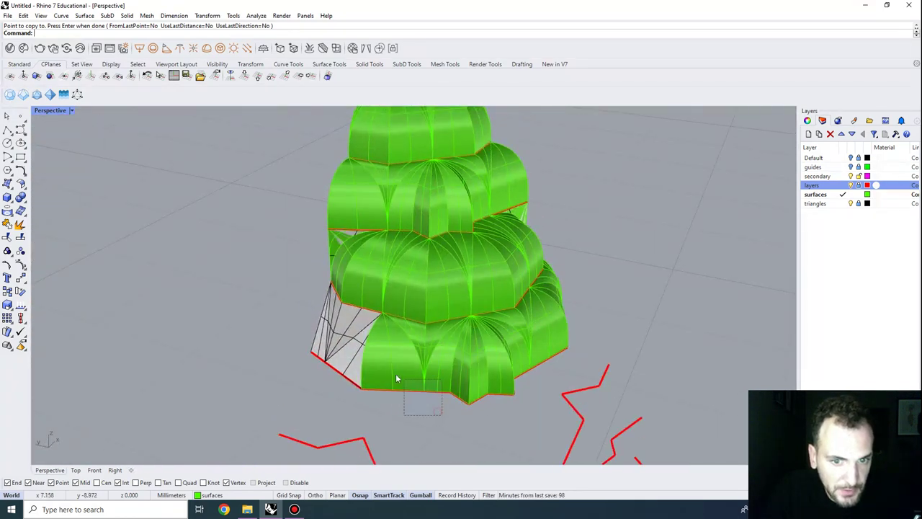
Step: Mirror the fifth tier's surfaces beside the remaining triangulated gap across the vertical edge bordering that gap
{"action": "left_click_drag", "start_coordinate": [396, 378], "coordinate": [395, 377]}
{"action": "right_click_drag", "start_coordinate": [395, 377], "coordinate": [420, 367]}
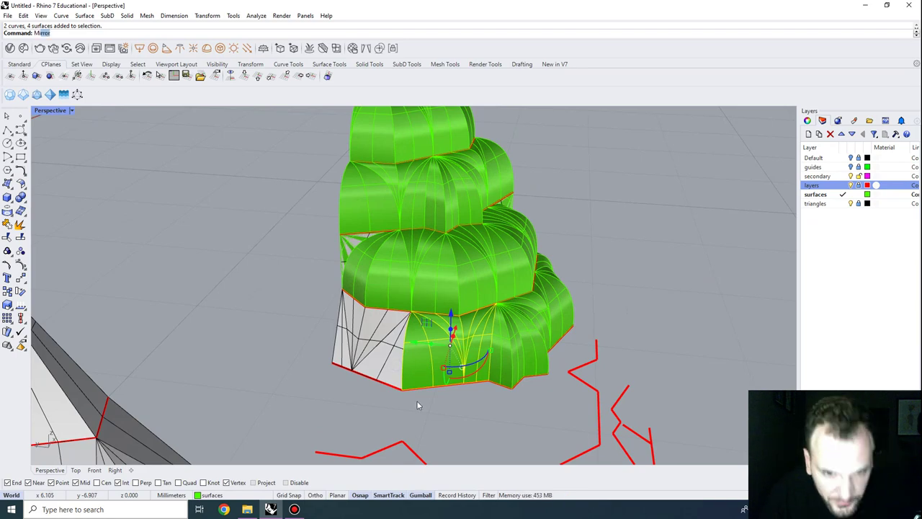
{"action": "left_click", "coordinate": [410, 386]}
{"action": "left_click", "coordinate": [414, 324]}
{"action": "right_click_drag", "start_coordinate": [414, 324], "coordinate": [444, 300]}
Step: Hide the triangles layer and set the perspective view's display mode to Rendered
{"action": "left_click", "coordinate": [851, 204]}
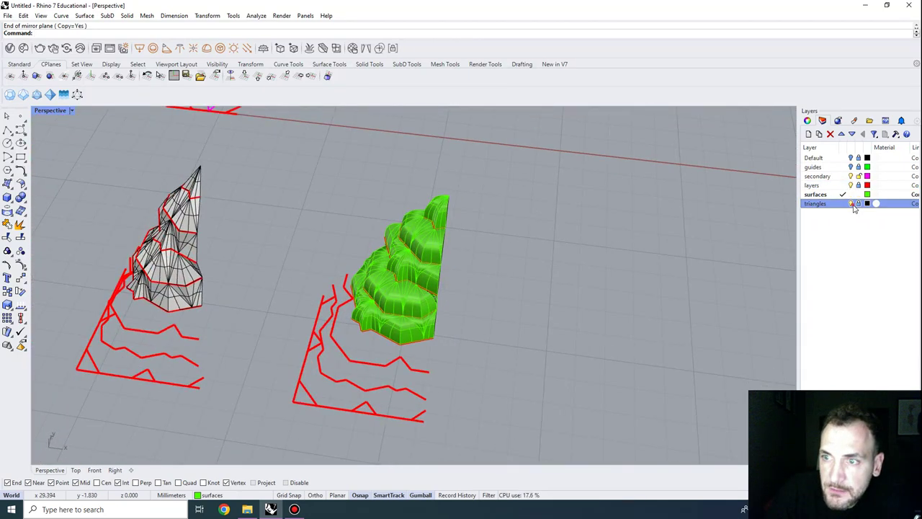
{"action": "right_click_drag", "start_coordinate": [602, 356], "coordinate": [364, 241]}
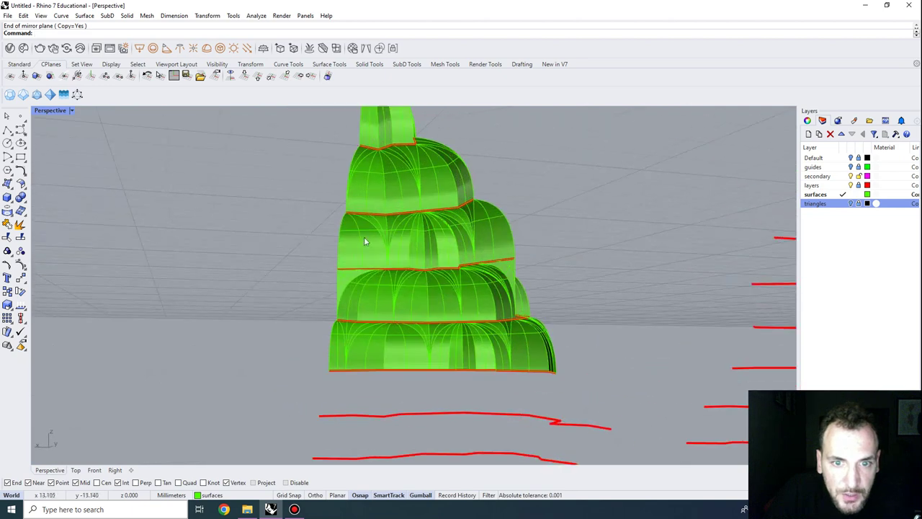
{"action": "left_click", "coordinate": [50, 111]}
{"action": "left_click", "coordinate": [62, 166]}
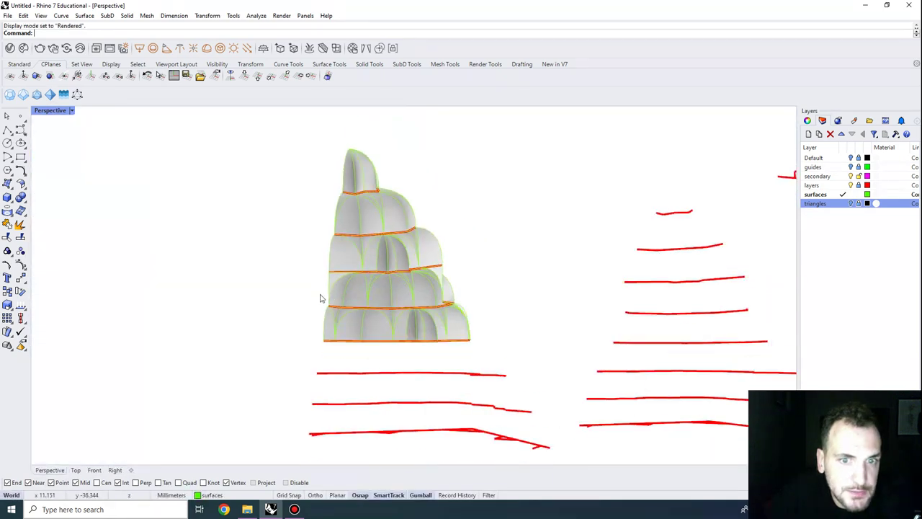
Step: Examine the five curved tiers in rendered display from the front, below and above, alongside the remaining layer curves and flat pattern
{"action": "scroll", "coordinate": [380, 315], "scroll_direction": "up", "scroll_amount": 6}
{"action": "right_click_drag", "start_coordinate": [380, 315], "coordinate": [423, 281]}
{"action": "scroll", "coordinate": [338, 312], "scroll_direction": "down", "scroll_amount": 9}
{"action": "scroll", "coordinate": [423, 281], "scroll_direction": "up", "scroll_amount": 4}
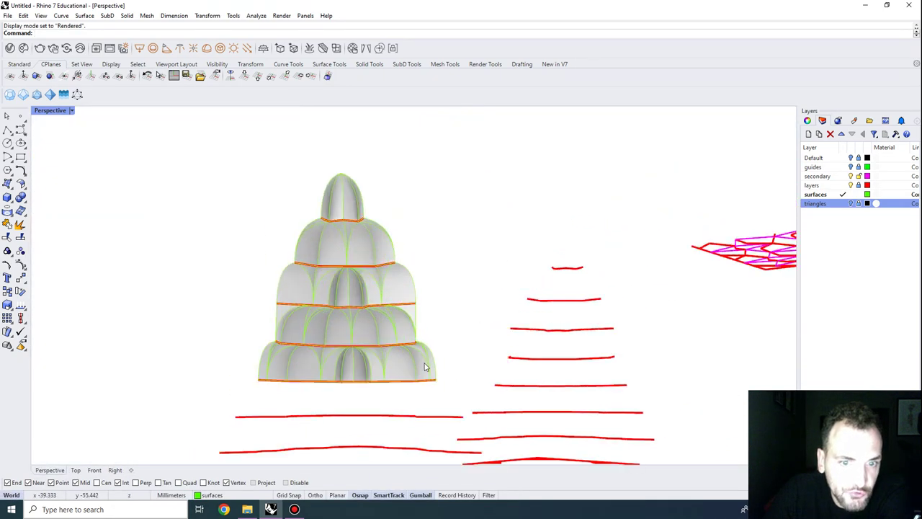
{"action": "scroll", "coordinate": [382, 269], "scroll_direction": "down", "scroll_amount": 6}
{"action": "scroll", "coordinate": [377, 351], "scroll_direction": "up", "scroll_amount": 3}
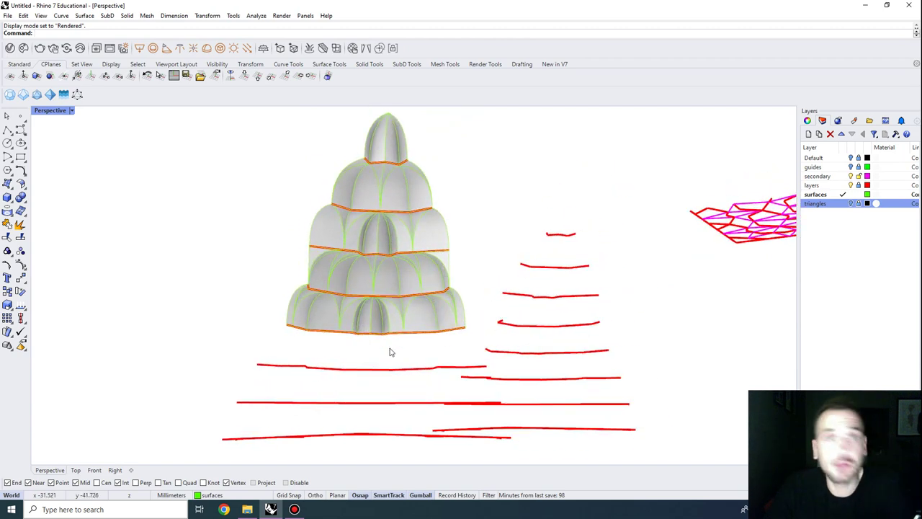
{"action": "right_click_drag", "start_coordinate": [380, 366], "coordinate": [367, 217]}
{"action": "scroll", "coordinate": [359, 309], "scroll_direction": "up", "scroll_amount": 4}
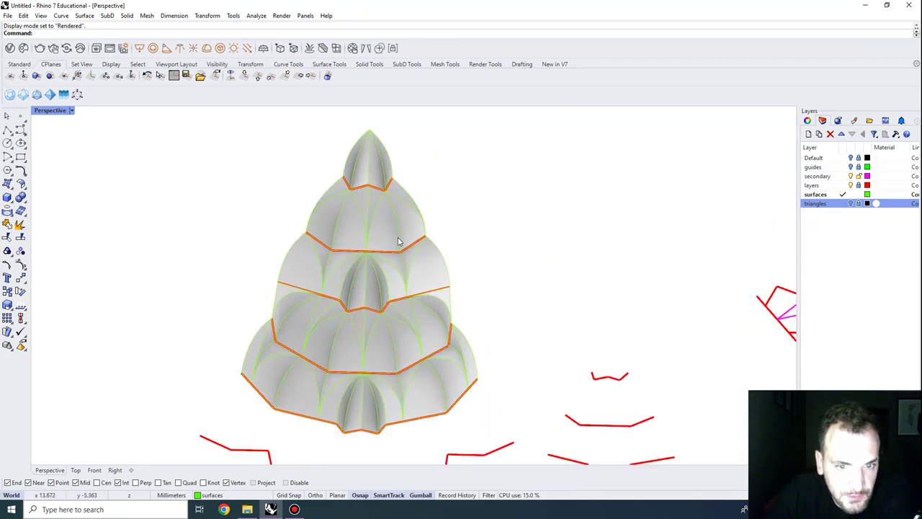
{"action": "scroll", "coordinate": [387, 292], "scroll_direction": "down", "scroll_amount": 4}
{"action": "right_click_drag", "start_coordinate": [343, 272], "coordinate": [360, 312]}
{"action": "scroll", "coordinate": [352, 318], "scroll_direction": "down", "scroll_amount": 4}
{"action": "scroll", "coordinate": [366, 343], "scroll_direction": "up", "scroll_amount": 4}
{"action": "right_click_drag", "start_coordinate": [370, 362], "coordinate": [436, 374]}
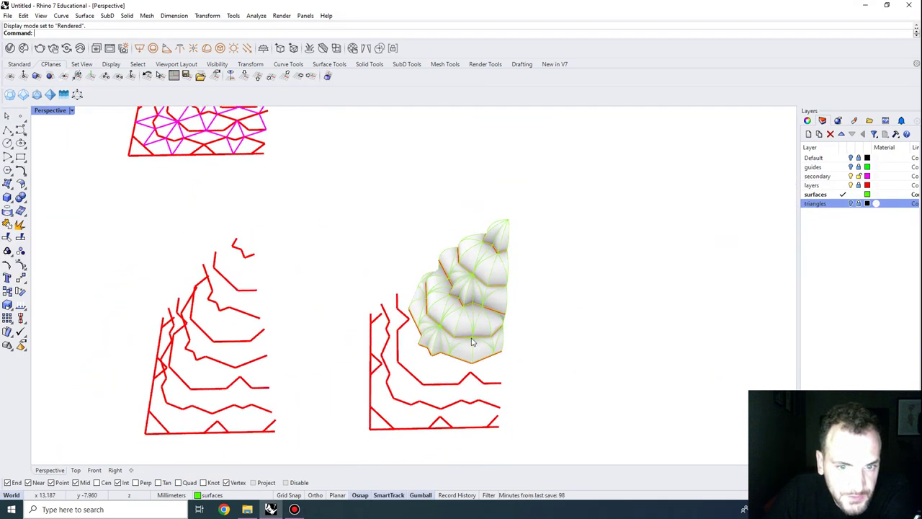
{"action": "right_click_drag", "start_coordinate": [472, 342], "coordinate": [424, 305]}
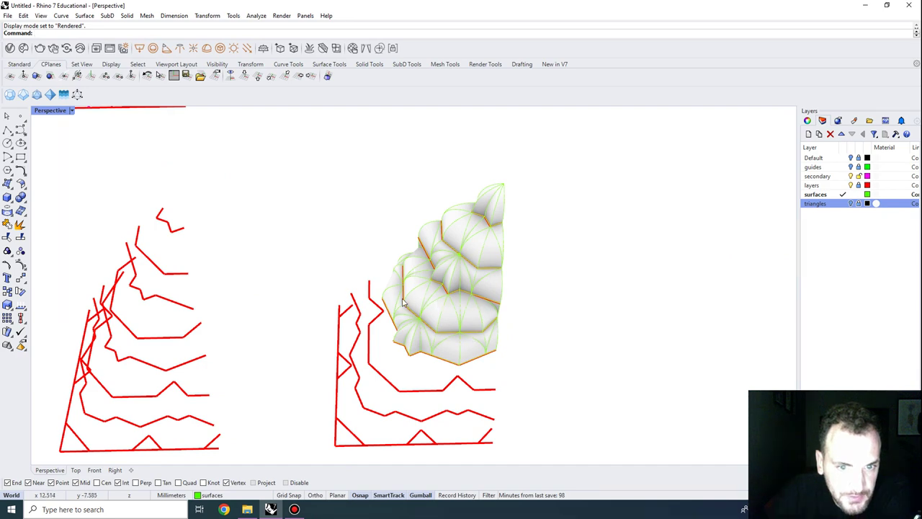
{"action": "right_click_drag", "start_coordinate": [476, 419], "coordinate": [309, 216]}
{"action": "scroll", "coordinate": [384, 226], "scroll_direction": "up", "scroll_amount": 3}
{"action": "right_click_drag", "start_coordinate": [384, 226], "coordinate": [346, 245]}
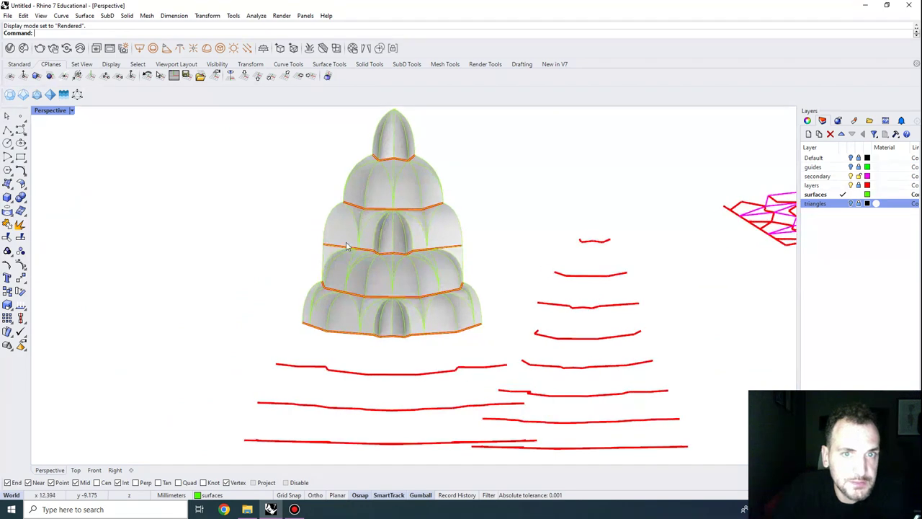
{"action": "scroll", "coordinate": [361, 246], "scroll_direction": "down", "scroll_amount": 2}
{"action": "scroll", "coordinate": [380, 248], "scroll_direction": "up", "scroll_amount": 2}
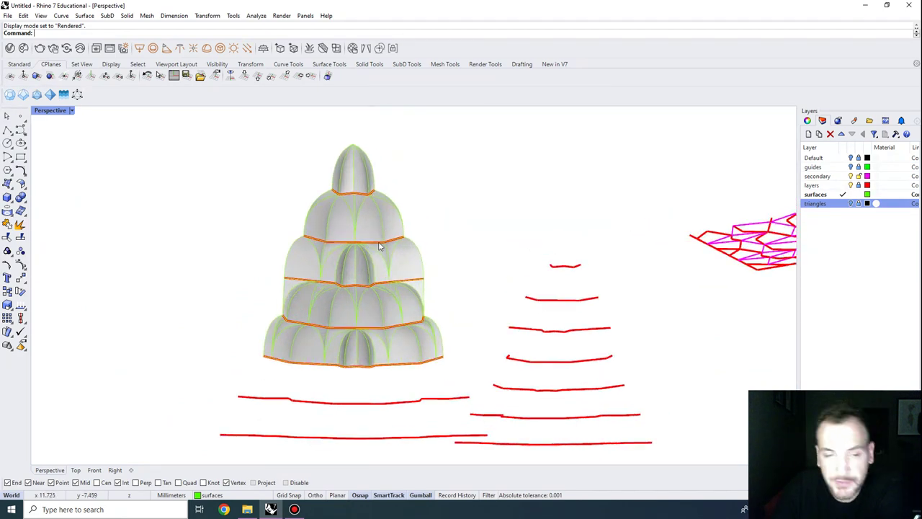
{"action": "scroll", "coordinate": [420, 188], "scroll_direction": "up", "scroll_amount": 2}
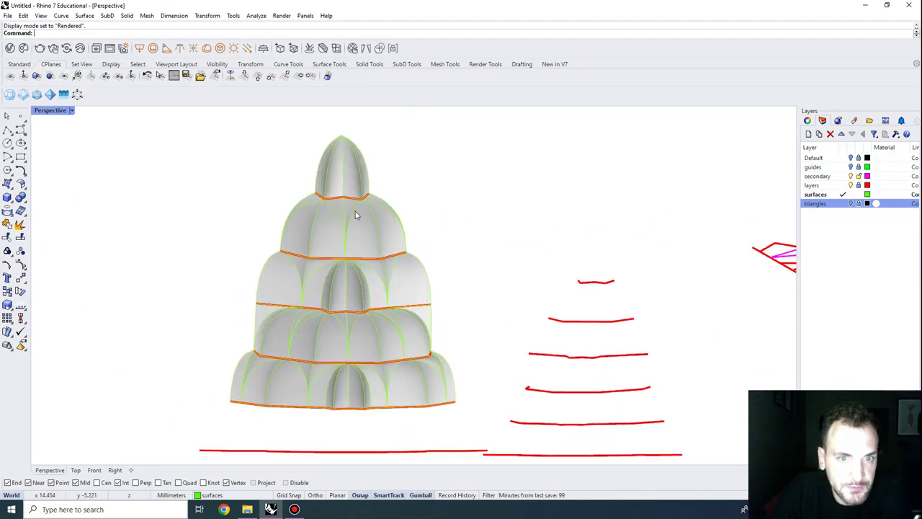
{"action": "scroll", "coordinate": [346, 198], "scroll_direction": "up", "scroll_amount": 1}
{"action": "scroll", "coordinate": [365, 206], "scroll_direction": "down", "scroll_amount": 5}
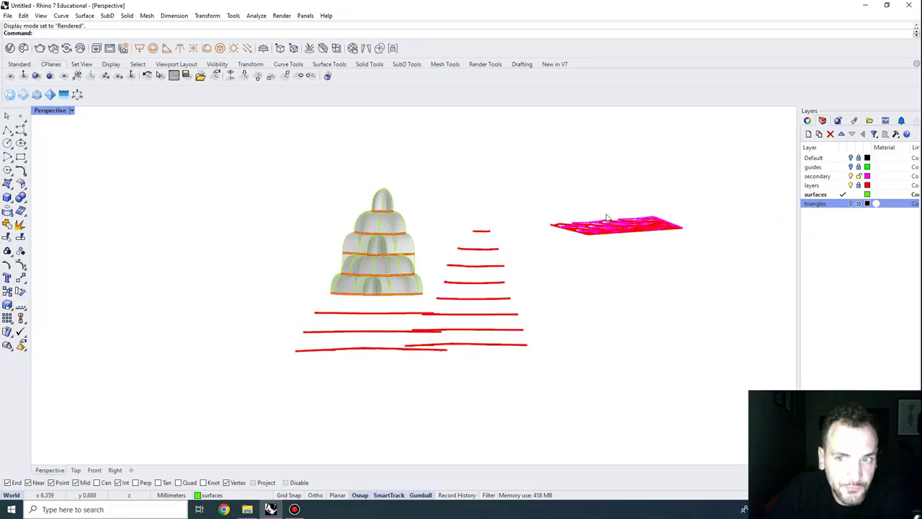
{"action": "mouse_move", "coordinate": [607, 218]}
{"action": "right_mouse_down"}
{"action": "mouse_move", "coordinate": [617, 291]}
{"action": "mouse_move", "coordinate": [586, 237]}
{"action": "mouse_move", "coordinate": [608, 233]}
{"action": "right_mouse_up"}
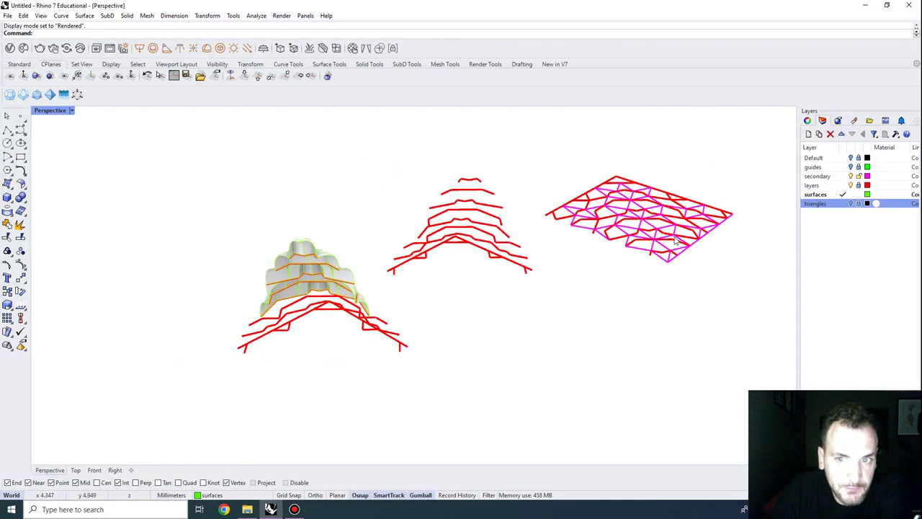
{"action": "right_click_drag", "start_coordinate": [193, 271], "coordinate": [324, 263]}
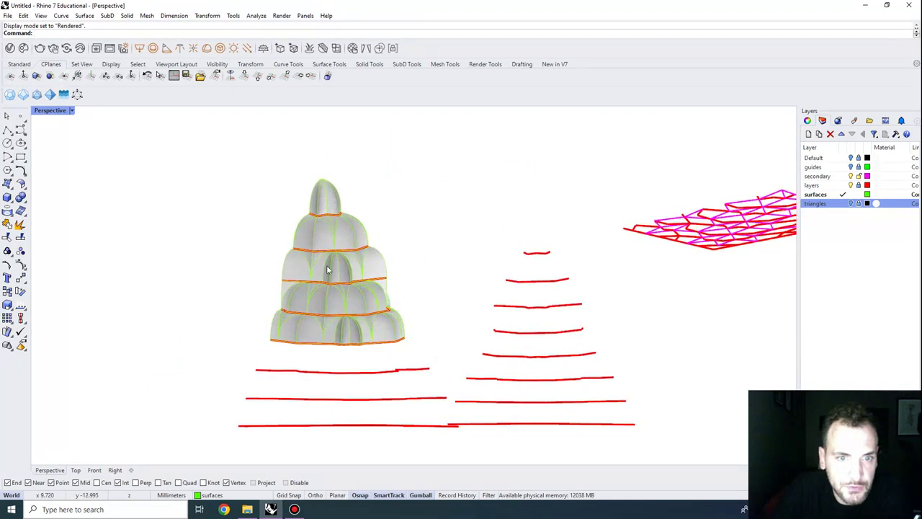
{"action": "scroll", "coordinate": [314, 224], "scroll_direction": "up", "scroll_amount": 2}
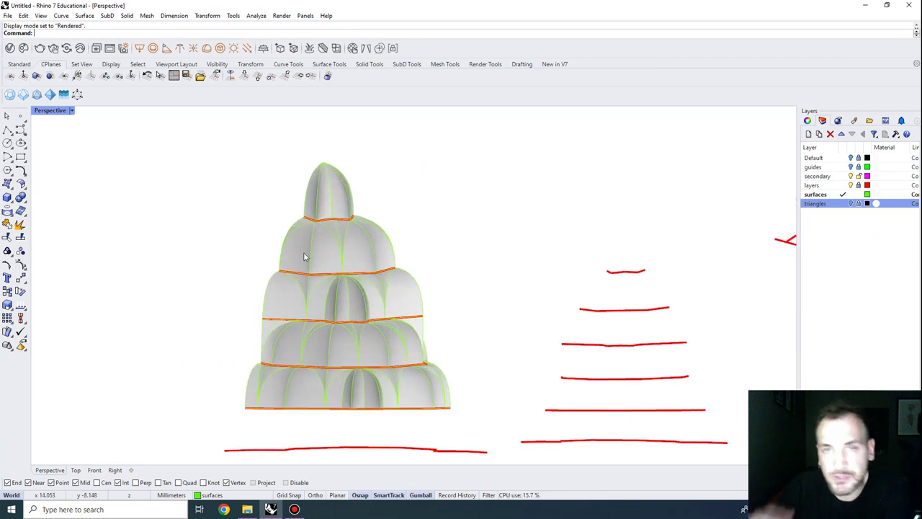